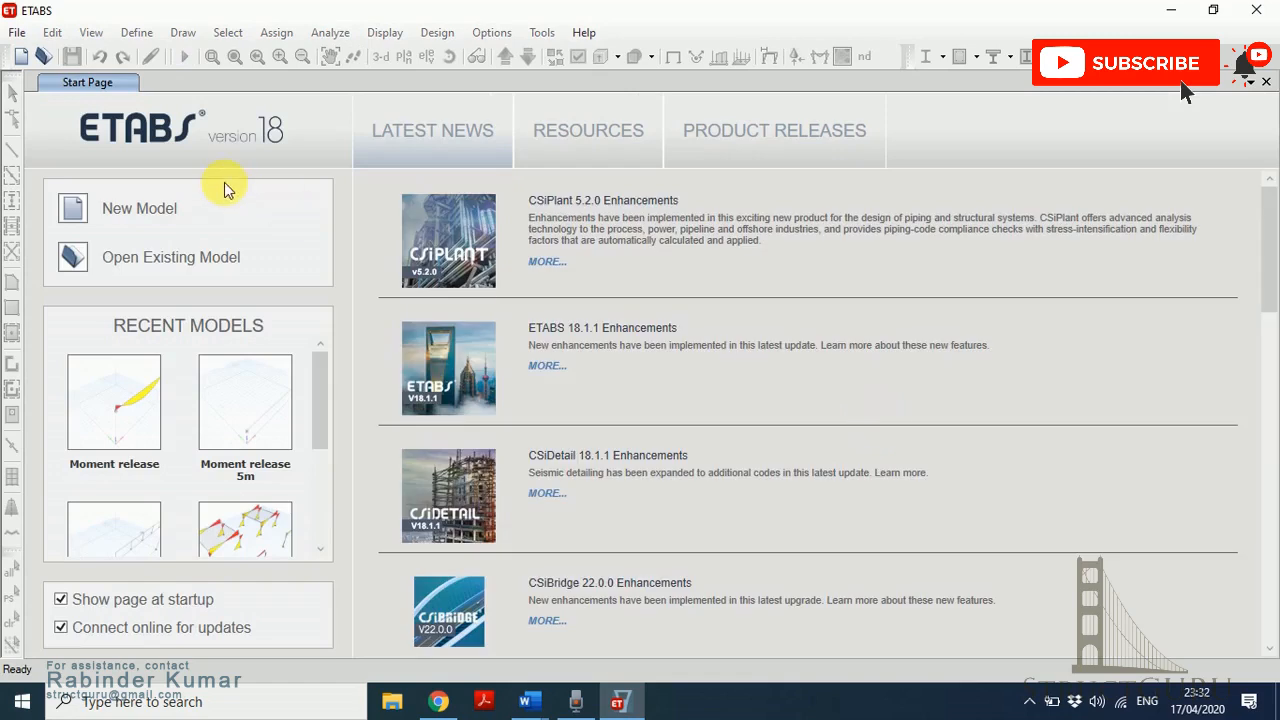
- Start a new model from the start page
left_click(18, 36)
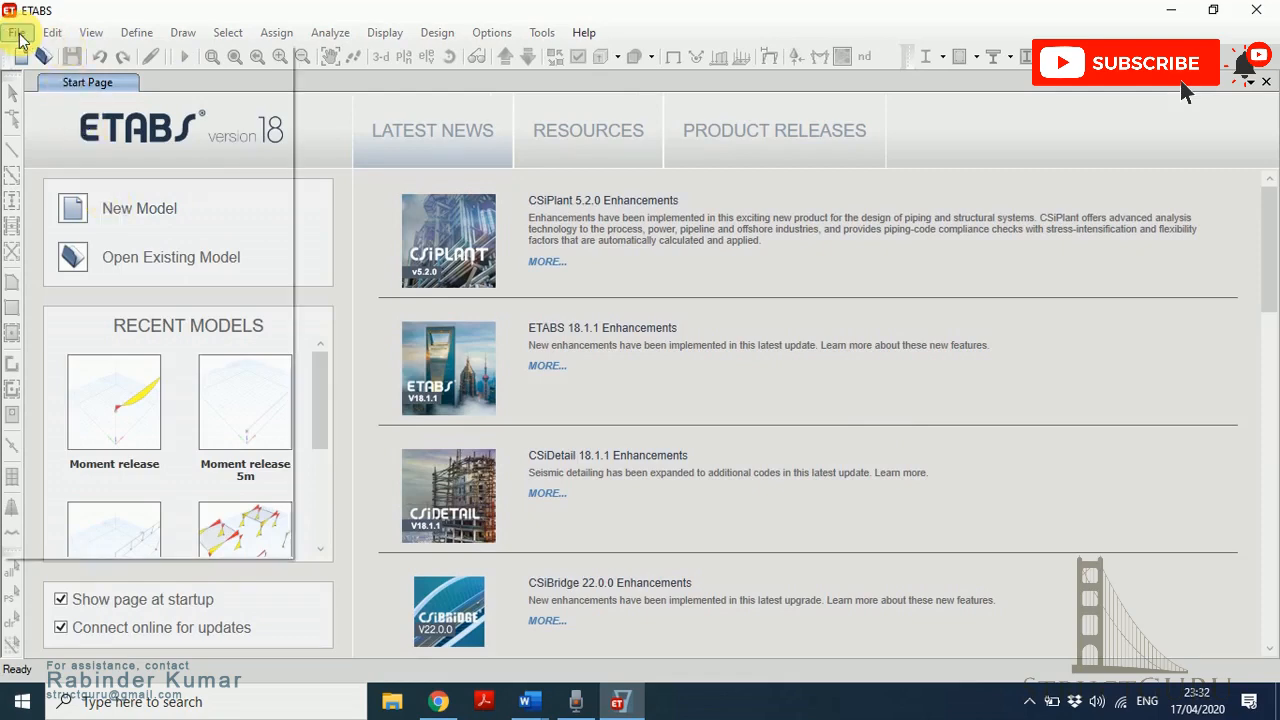
left_click(18, 36)
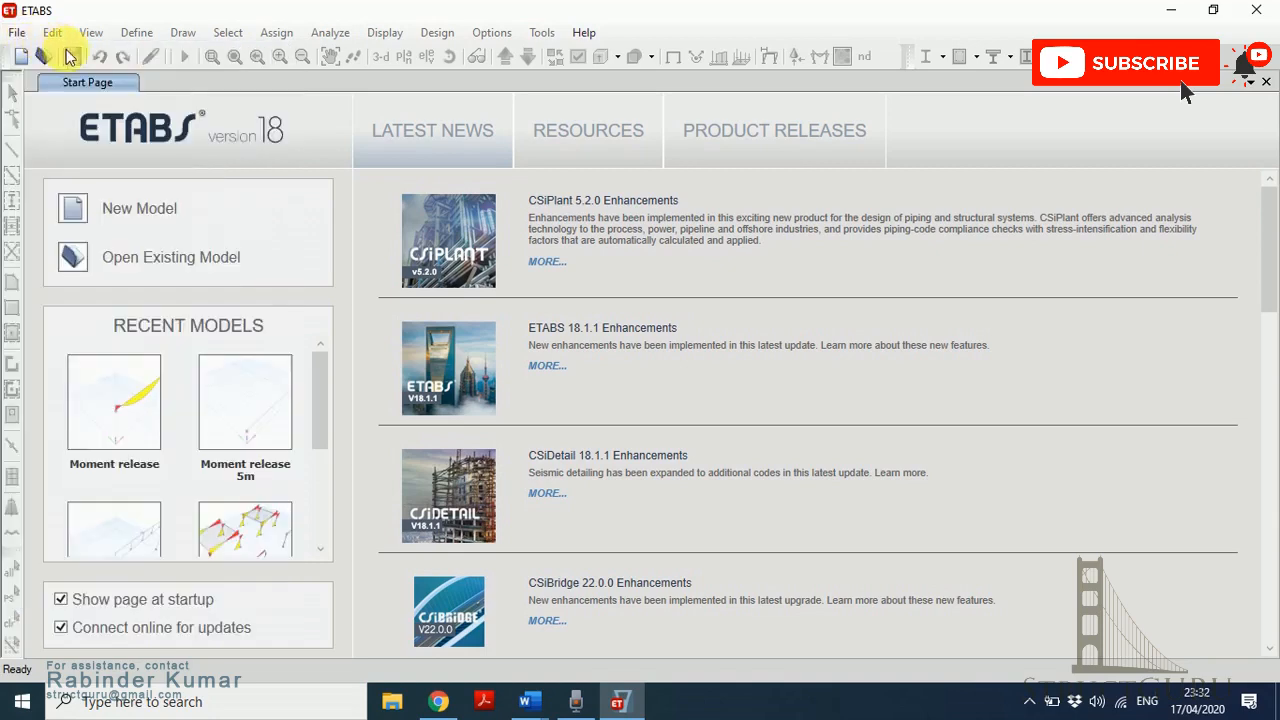
left_click(16, 34)
left_click(40, 56)
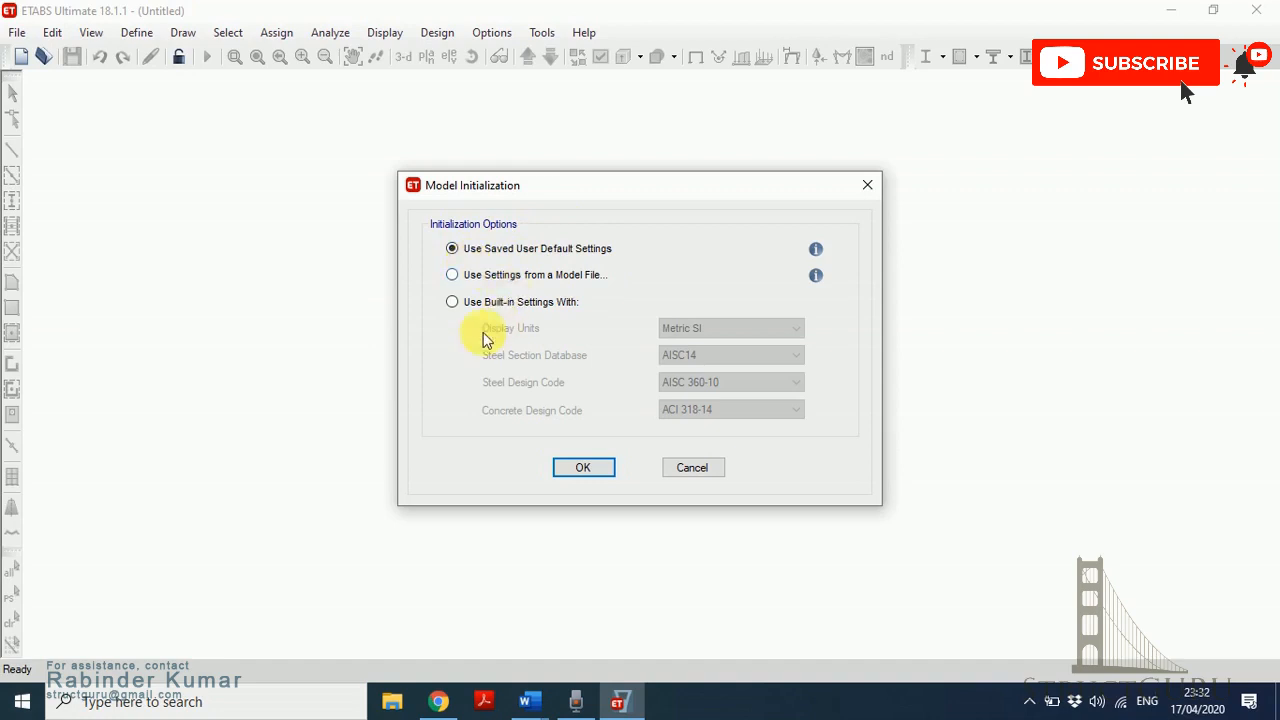
left_click(470, 304)
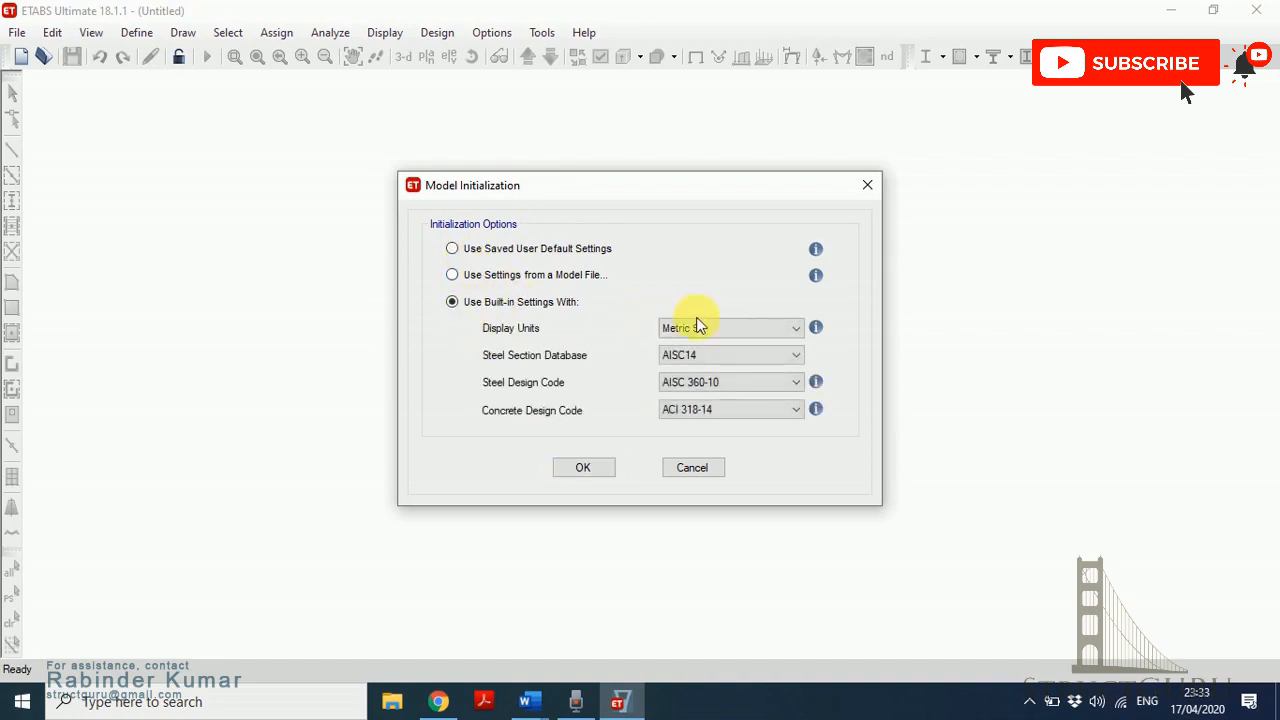
left_click(772, 334)
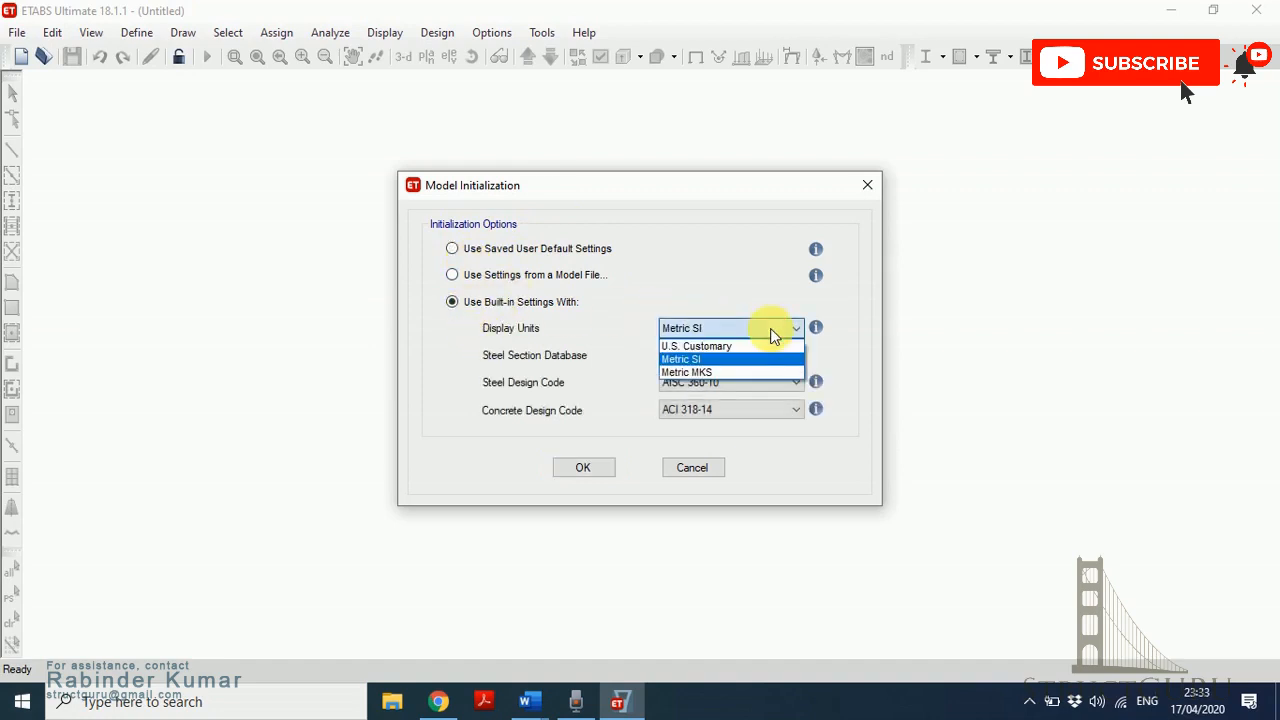
left_click(770, 332)
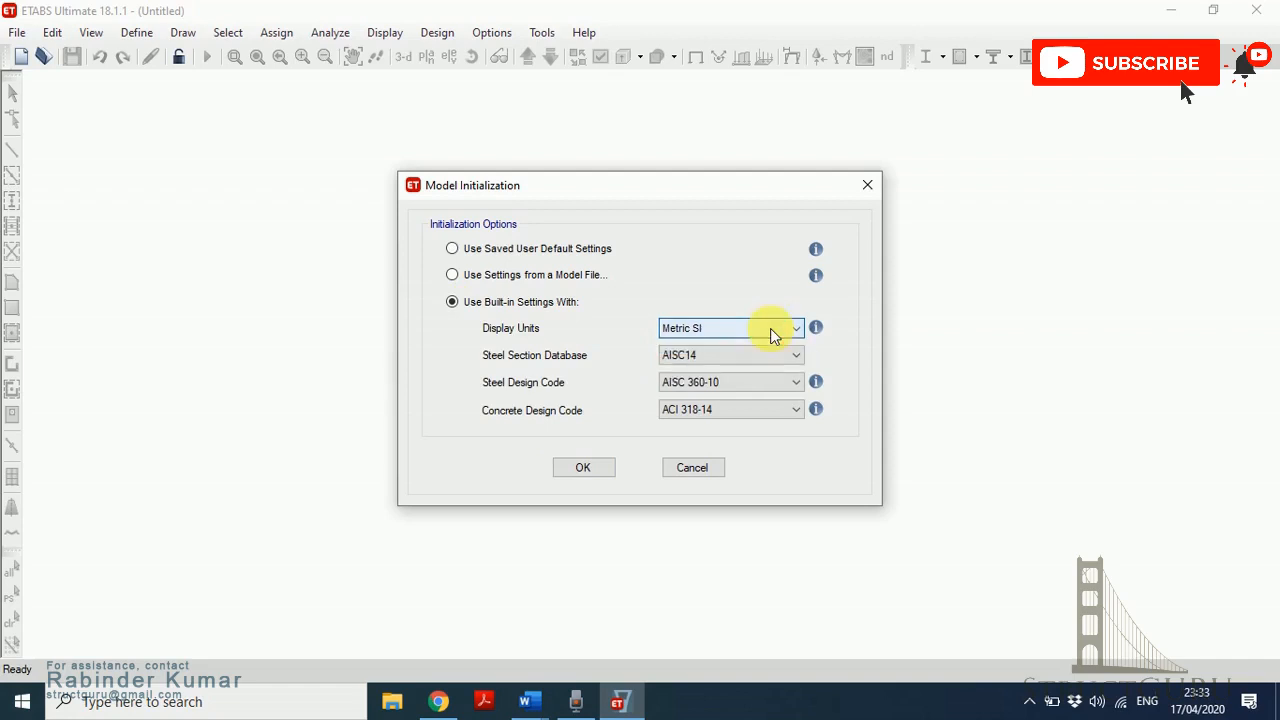
left_click(771, 357)
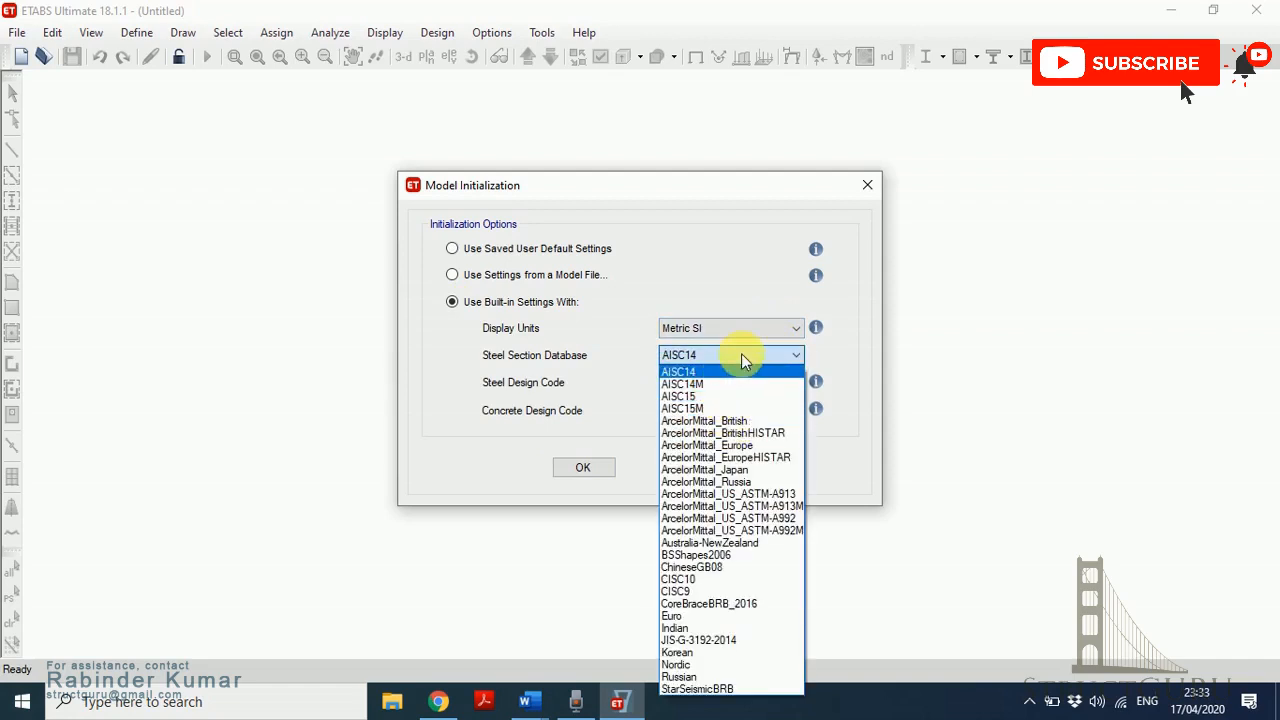
left_click(741, 353)
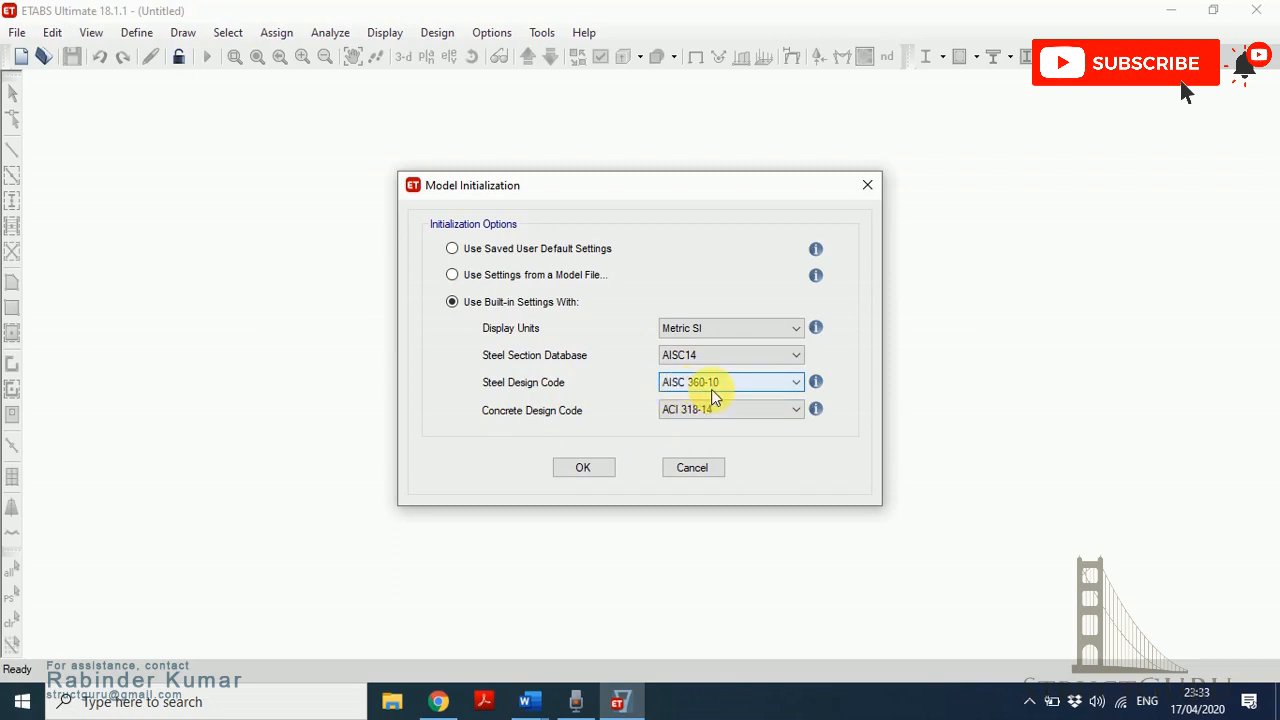
- Initialize the model with the saved user default settings and open the custom grid spacing data for editing
left_click(515, 251)
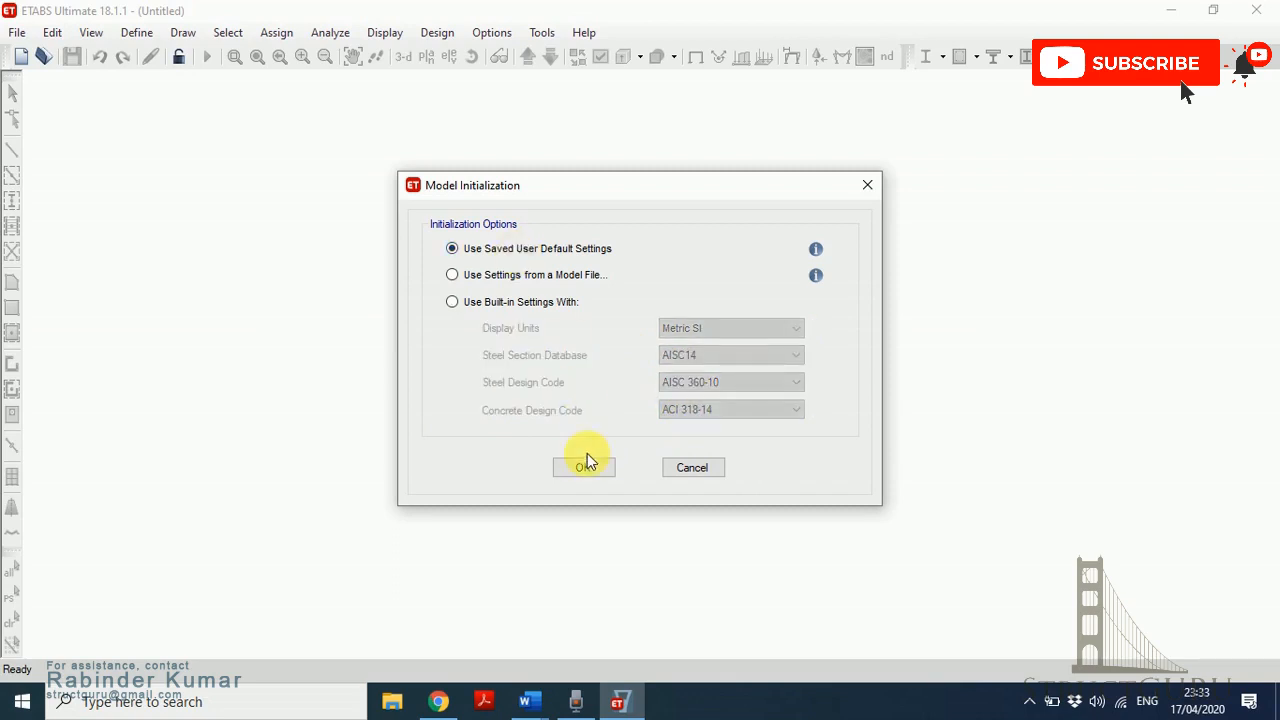
left_click(580, 470)
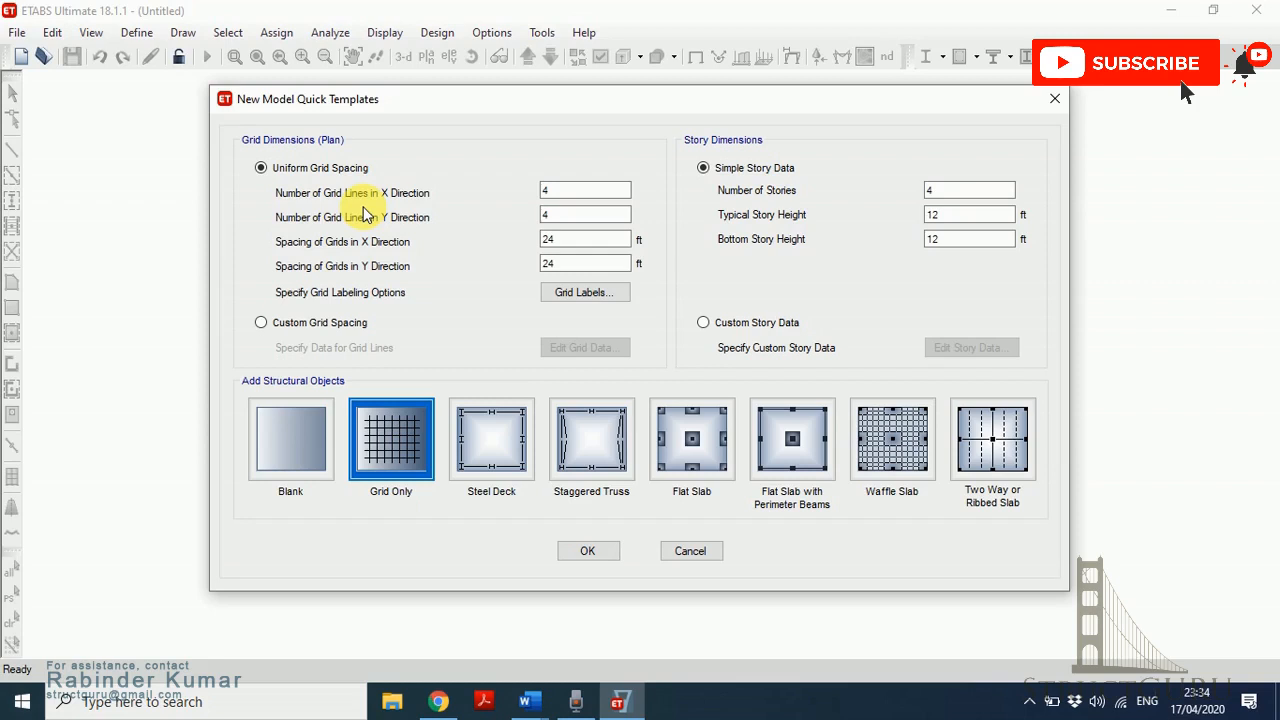
left_click(260, 323)
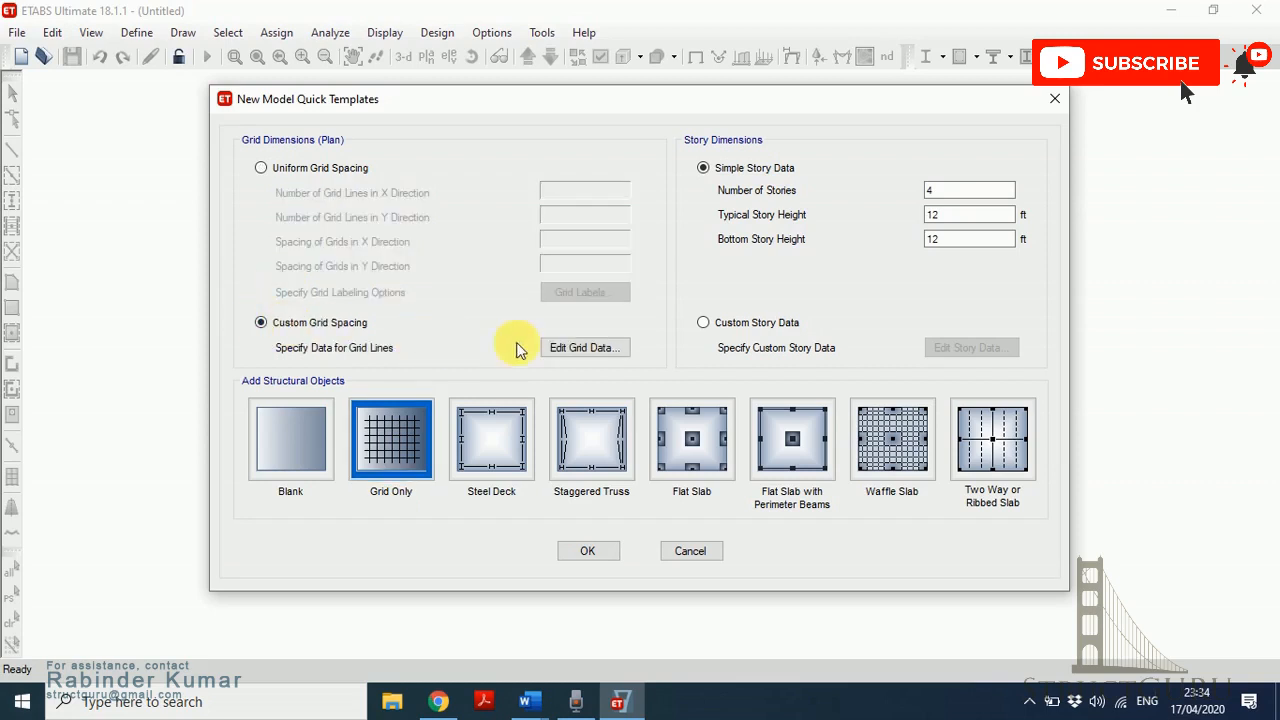
left_click(585, 348)
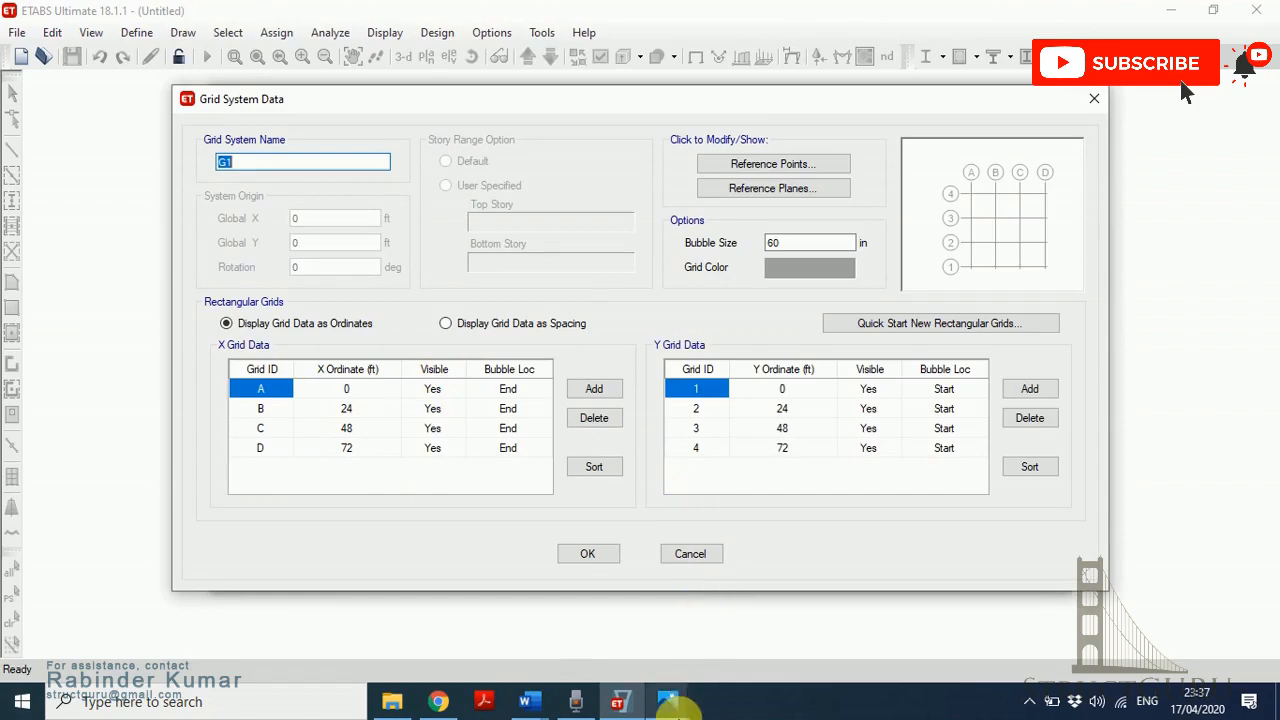
- Switch to Photos and examine the grid spacings in the beam column framing plan and the column layout plan
left_click(670, 704)
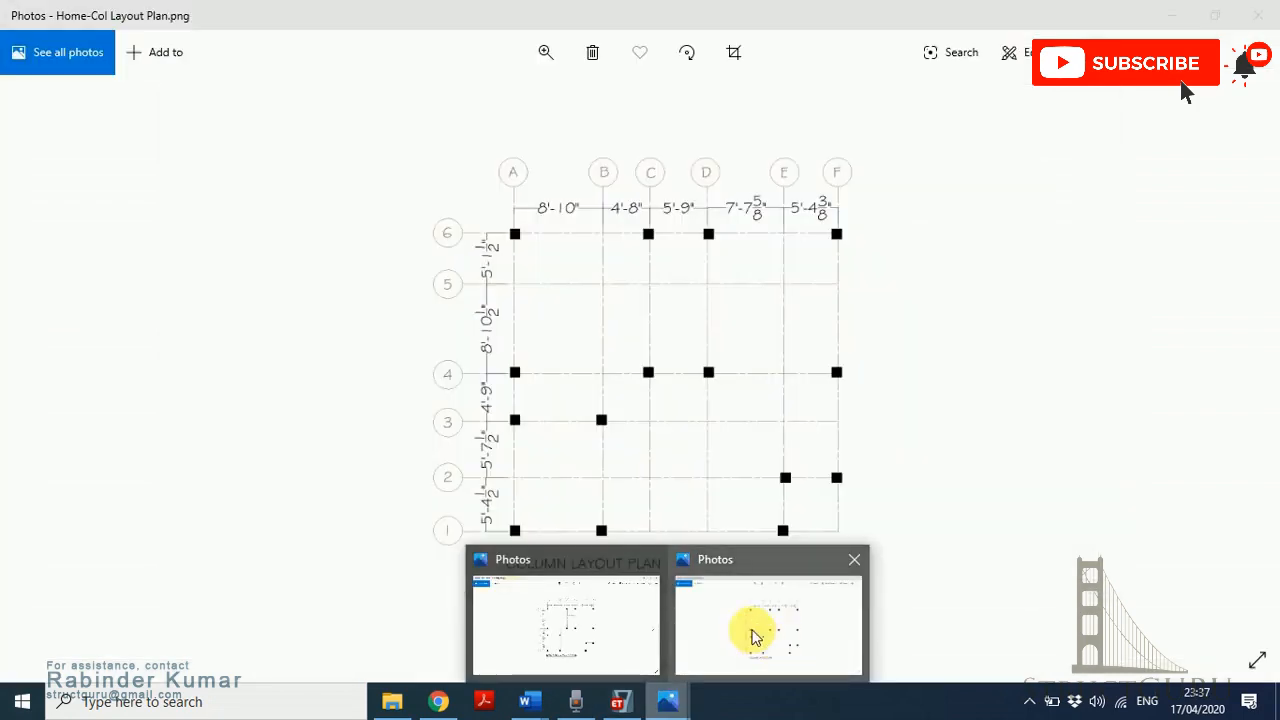
left_click(622, 632)
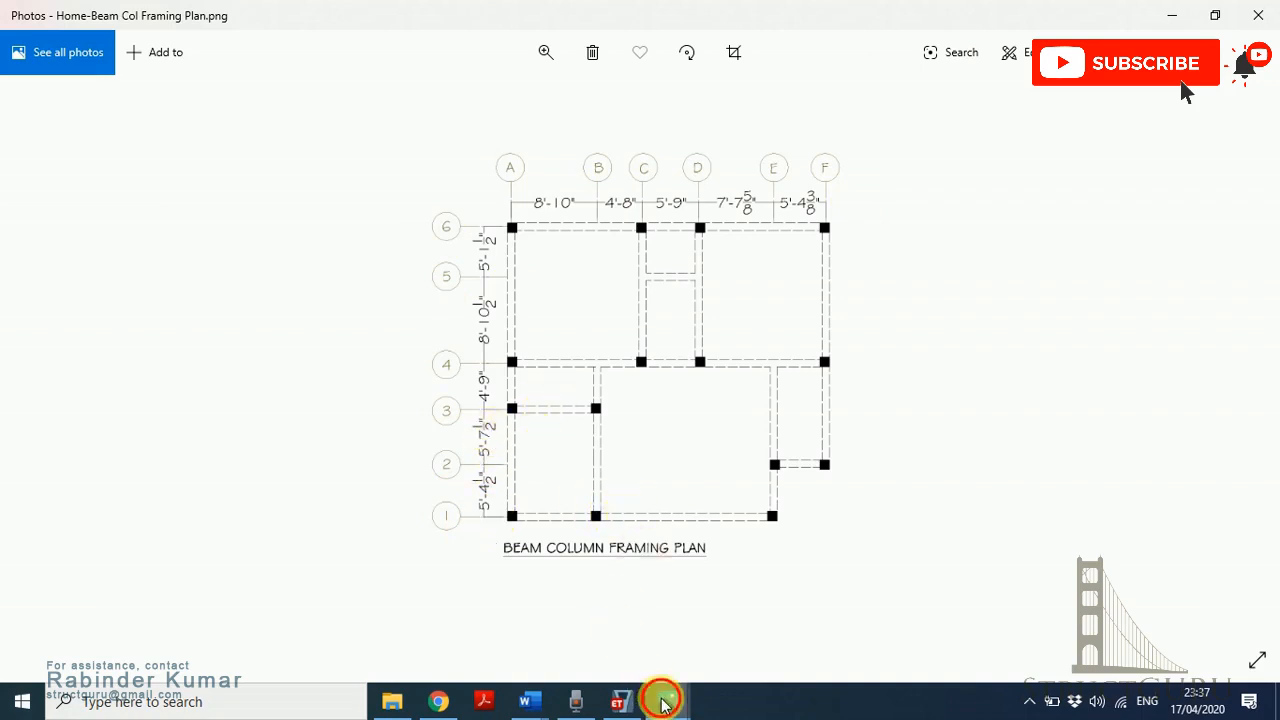
mouse_move(660, 694)
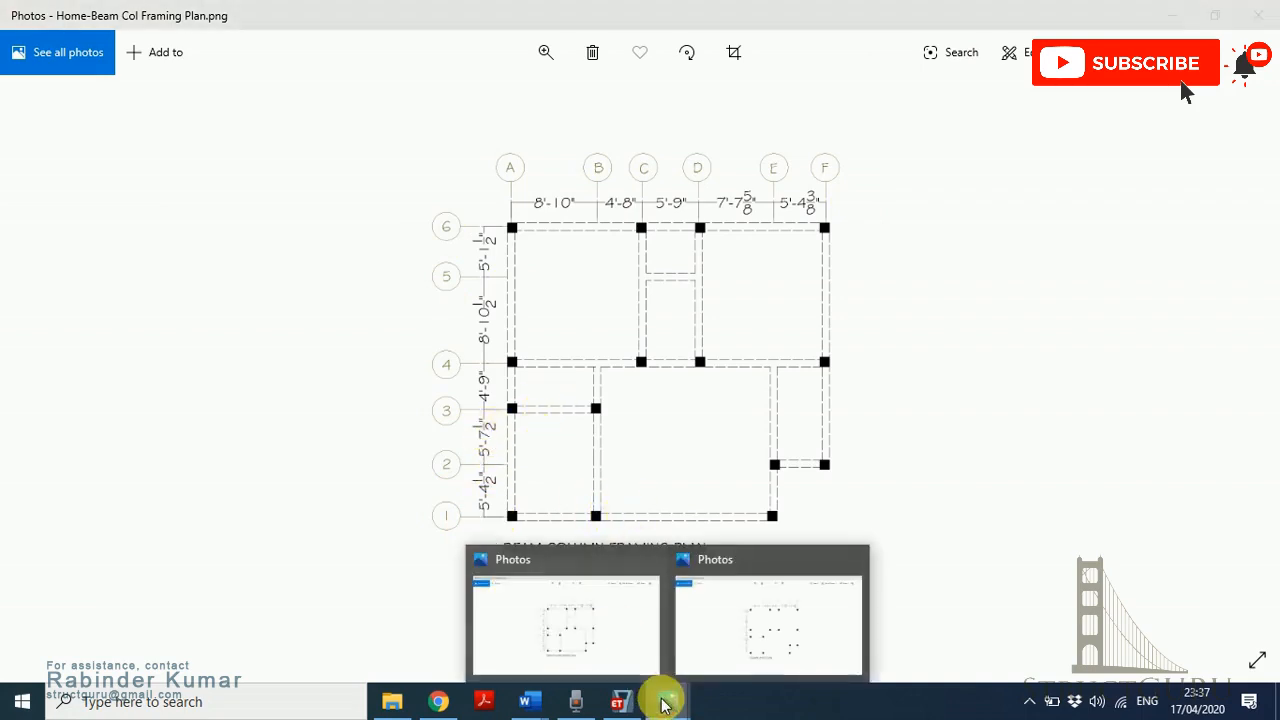
left_click(740, 650)
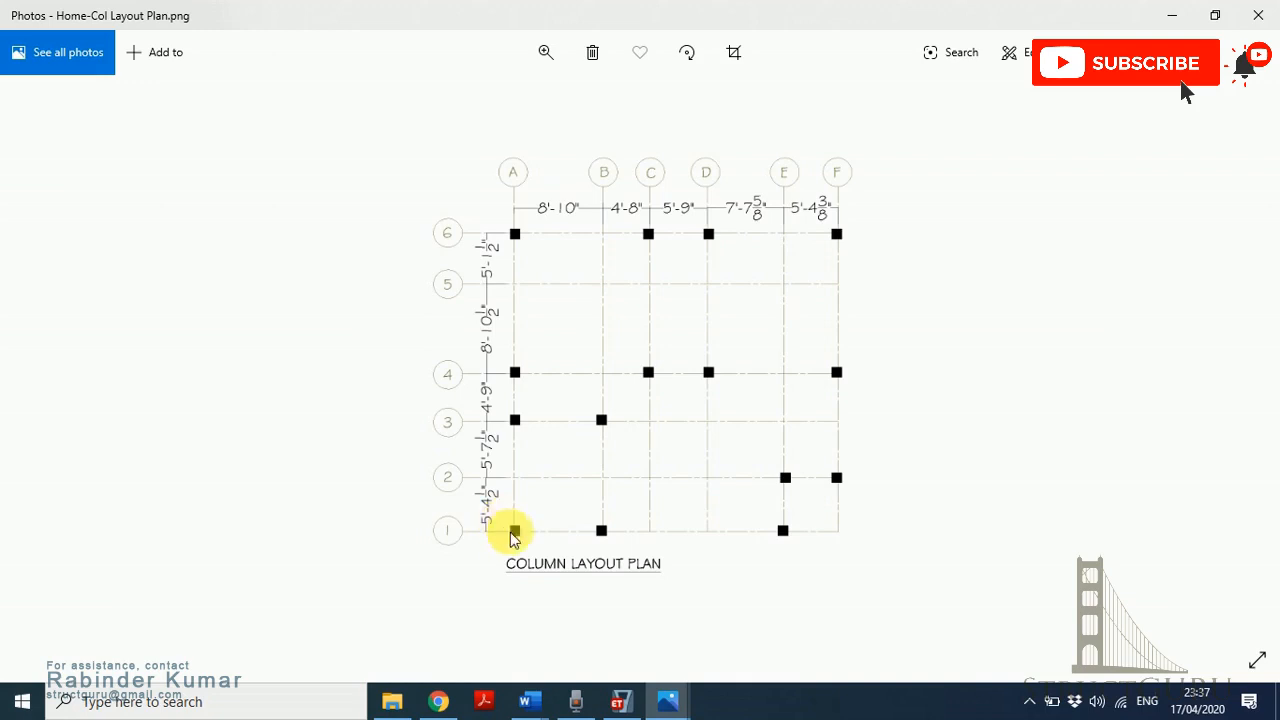
left_click(621, 701)
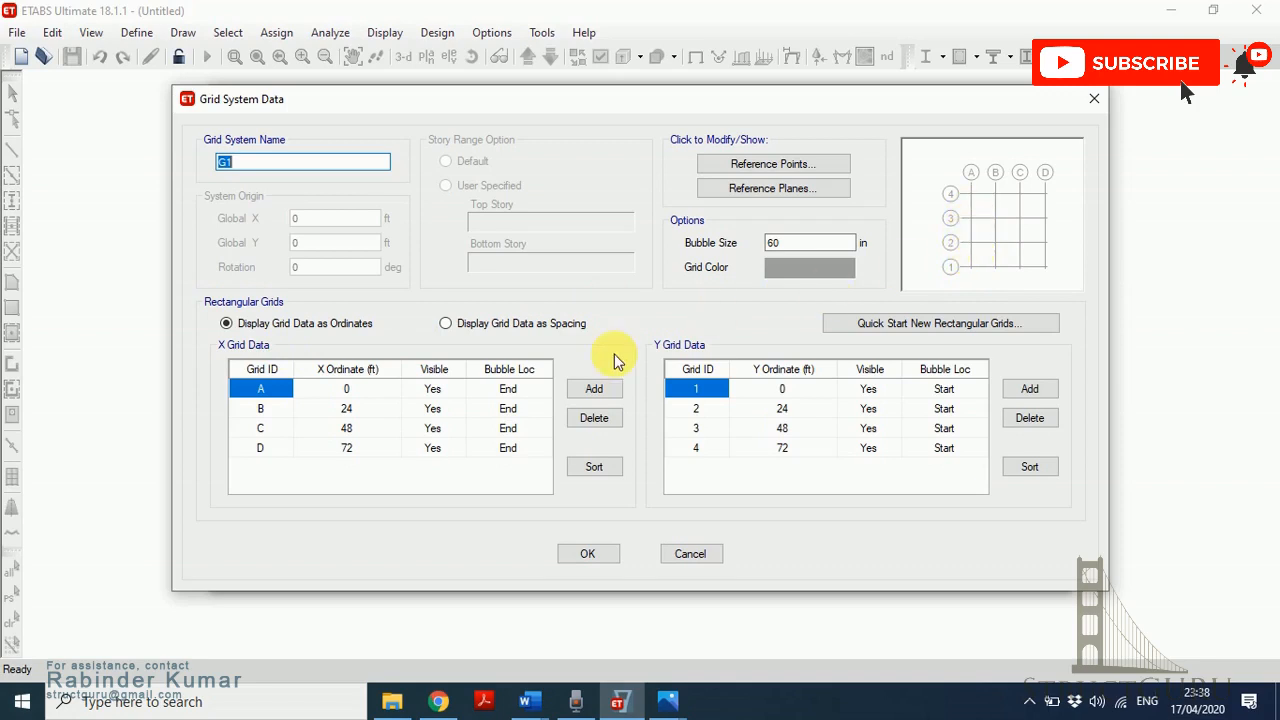
- Display the grid data as spacing and set the Y spacing of grid line 1 to 4'1.5
left_click(447, 326)
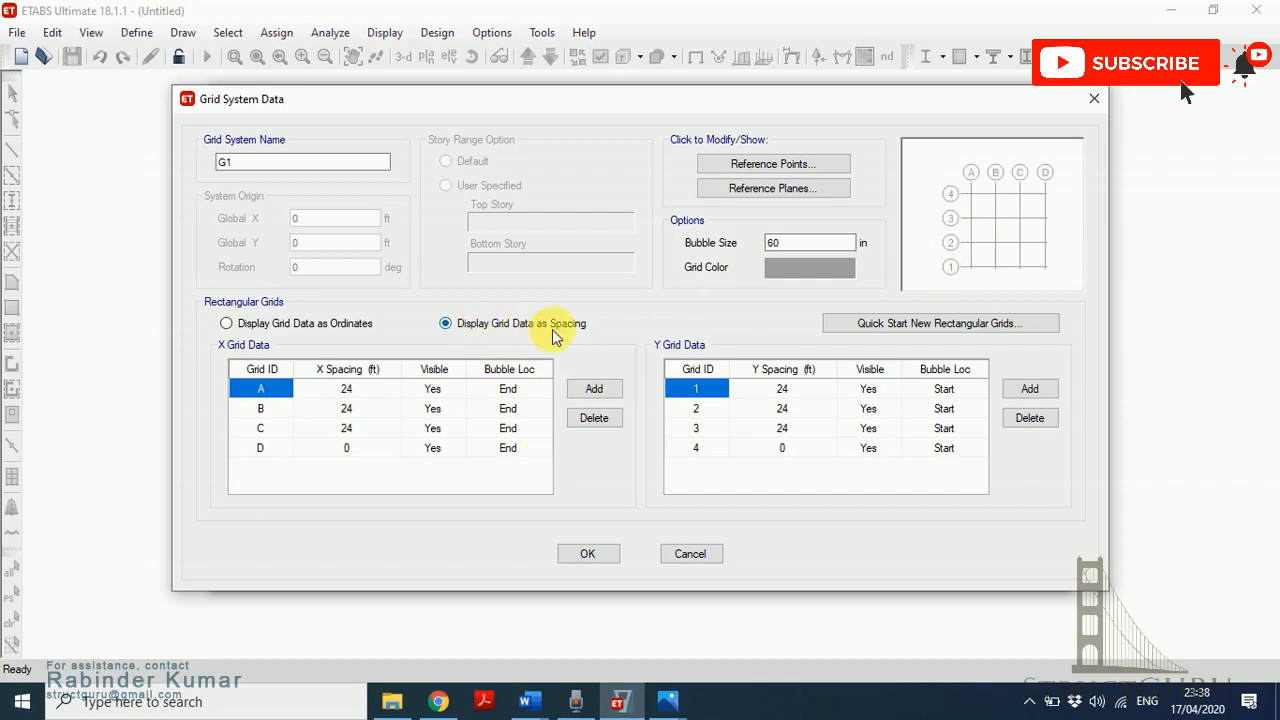
mouse_move(668, 701)
left_click(766, 650)
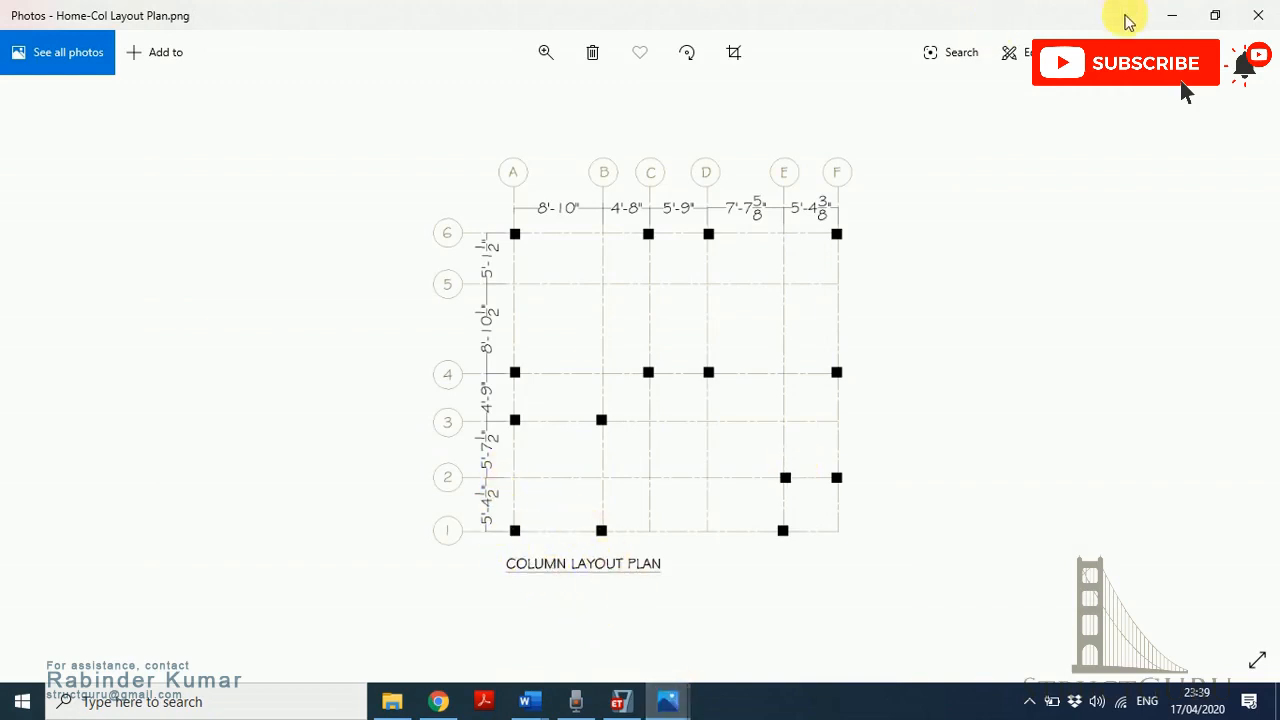
left_click(618, 706)
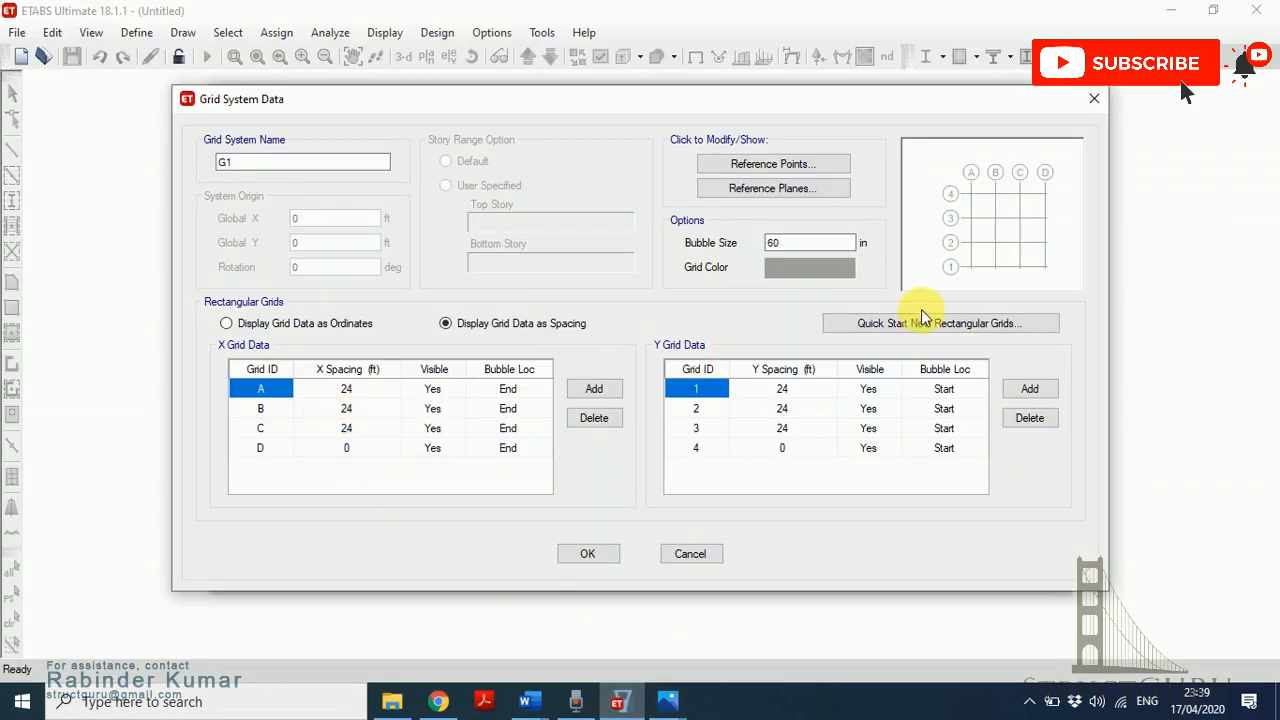
left_click(795, 396)
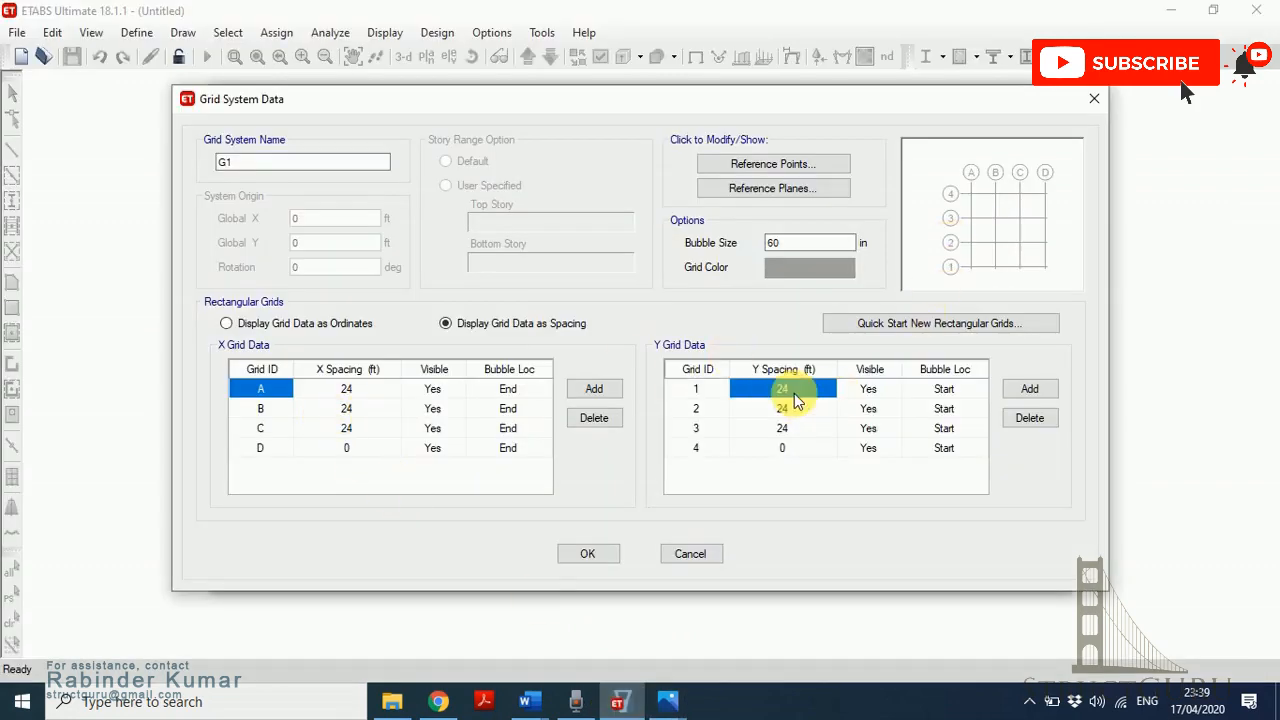
type("4ft")
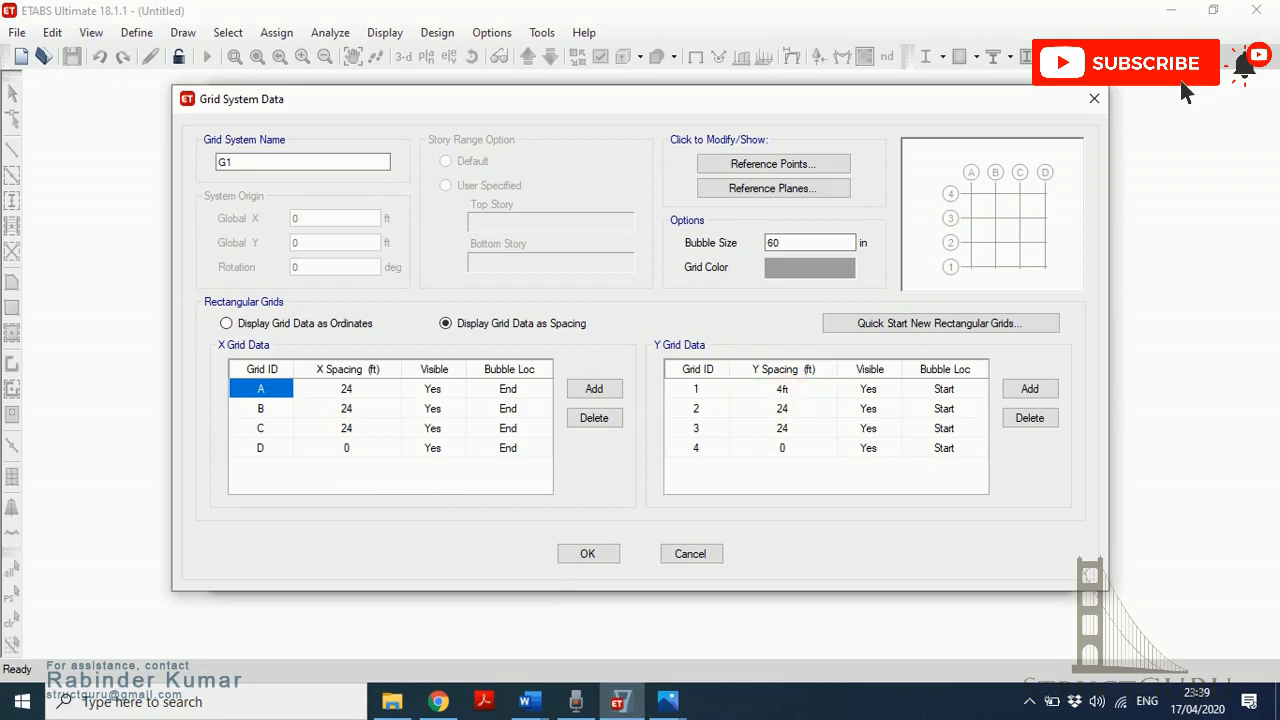
type("1")
key("BackSpace")
key("BackSpace")
key("BackSpace")
type("'1.5")
left_click(795, 405)
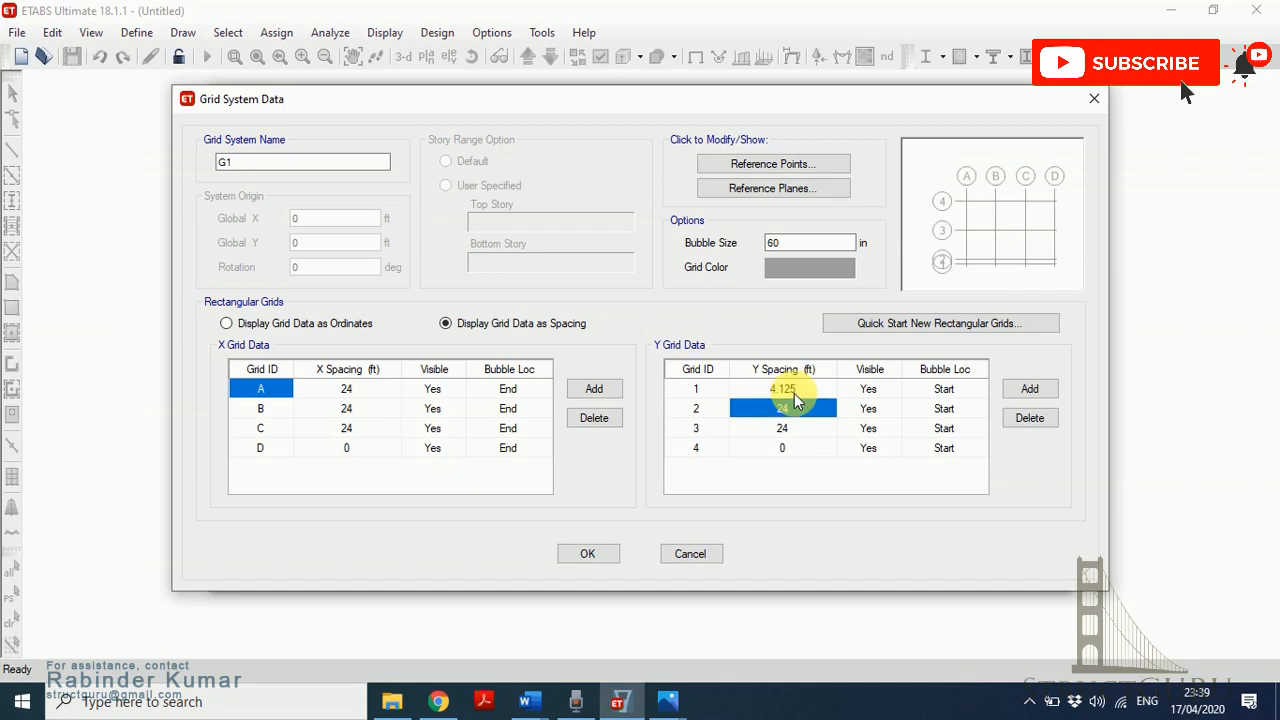
- Consult the column layout plan and set the Y spacing of grid line 2 to 5'7.5
mouse_move(666, 697)
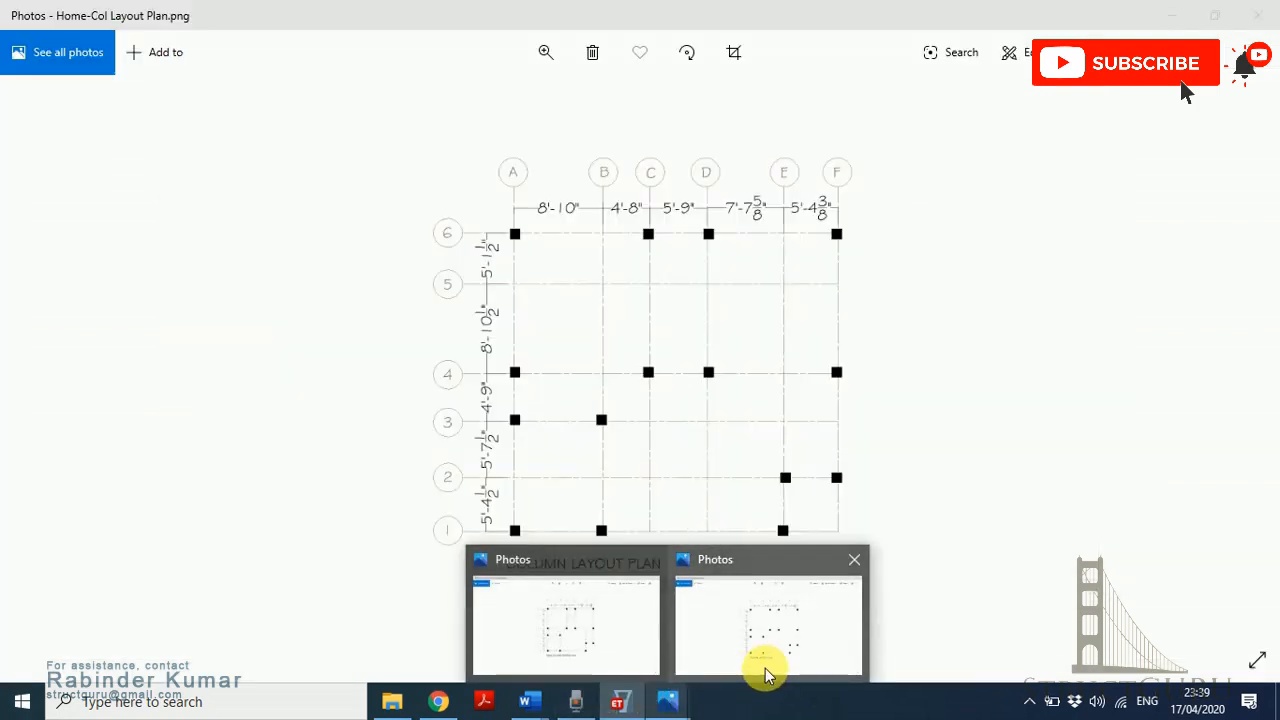
left_click(765, 669)
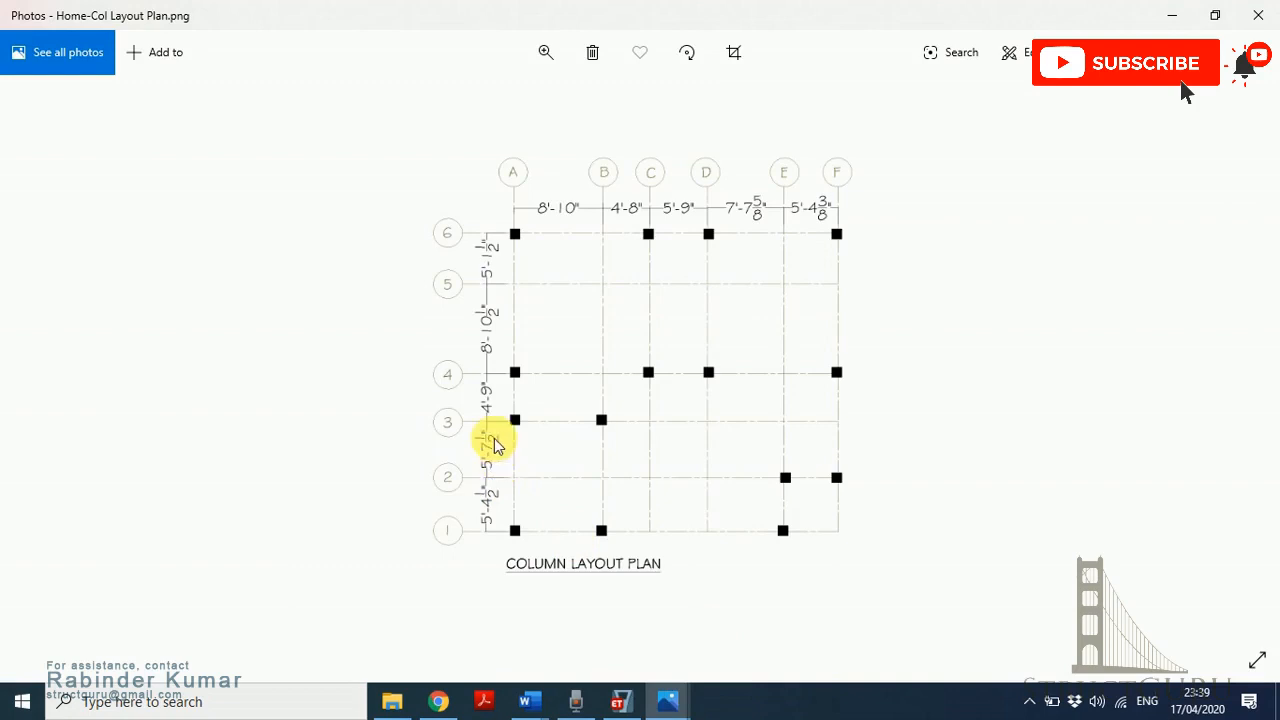
left_click(620, 700)
type("125")
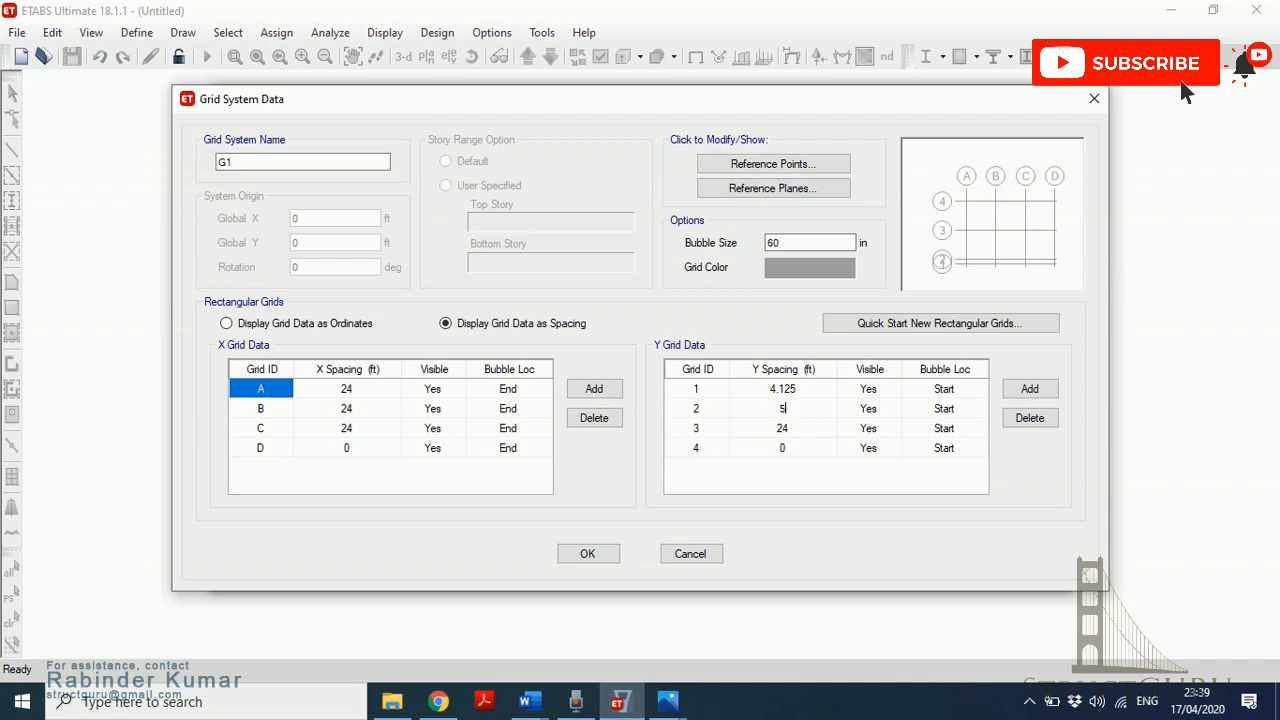
type("'7.5")
left_click(784, 424)
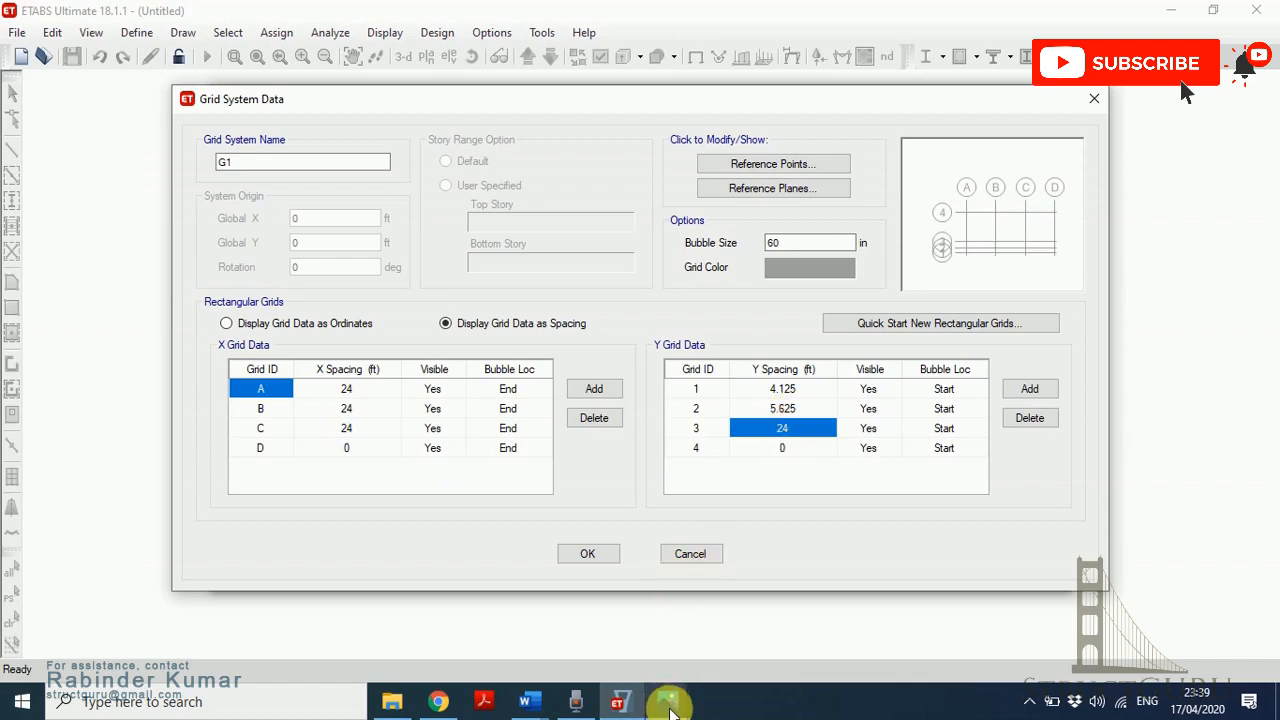
- Consult the column layout plan and set the Y spacing of grid line 3 to 4'9
mouse_move(686, 689)
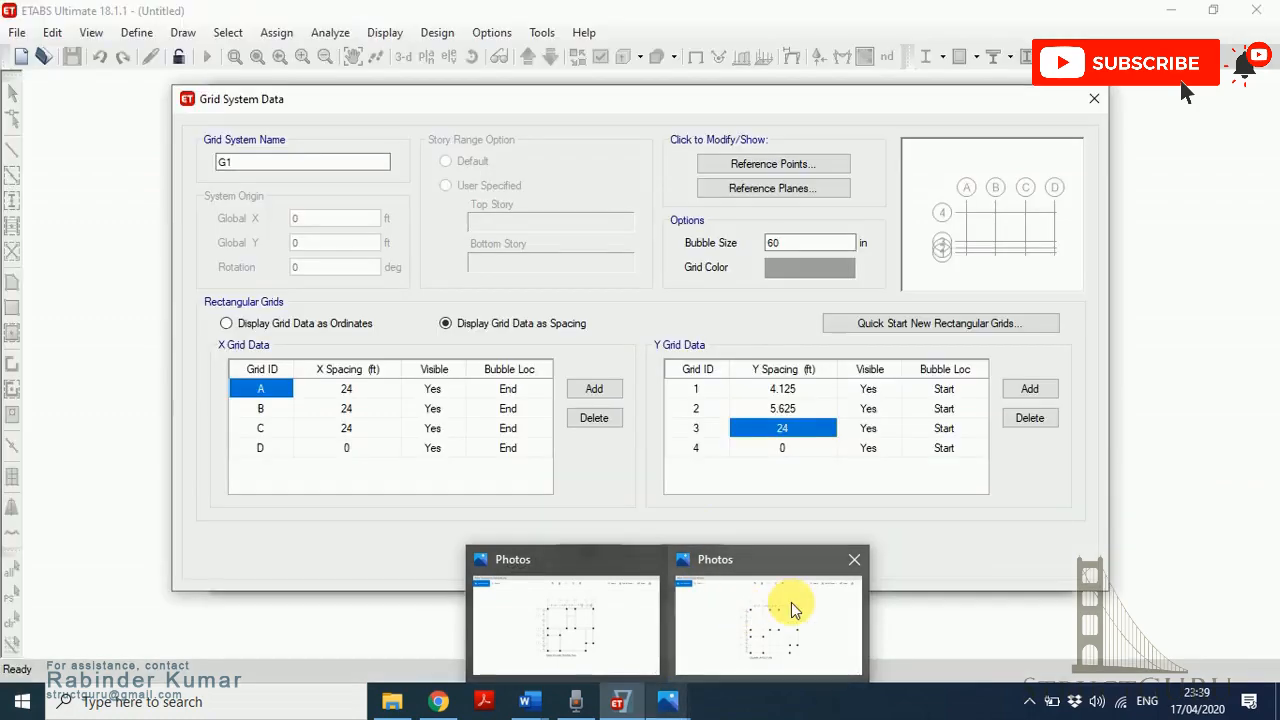
left_click(788, 605)
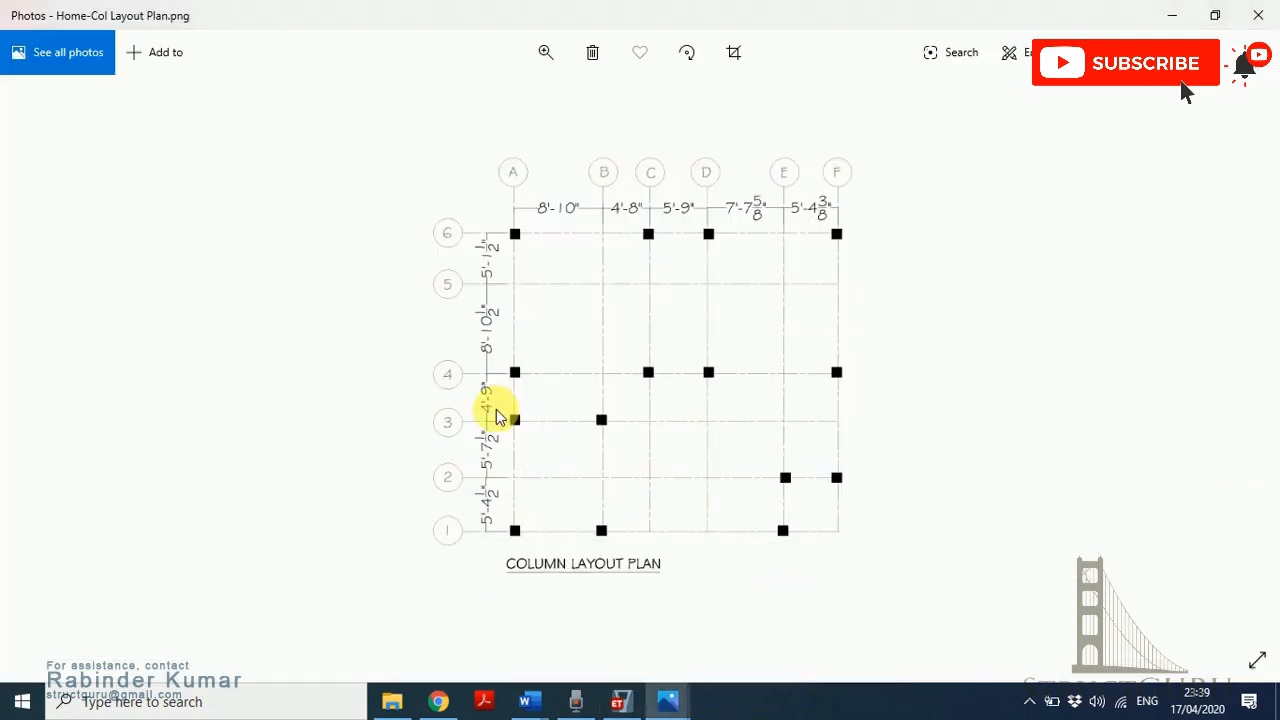
left_click(621, 701)
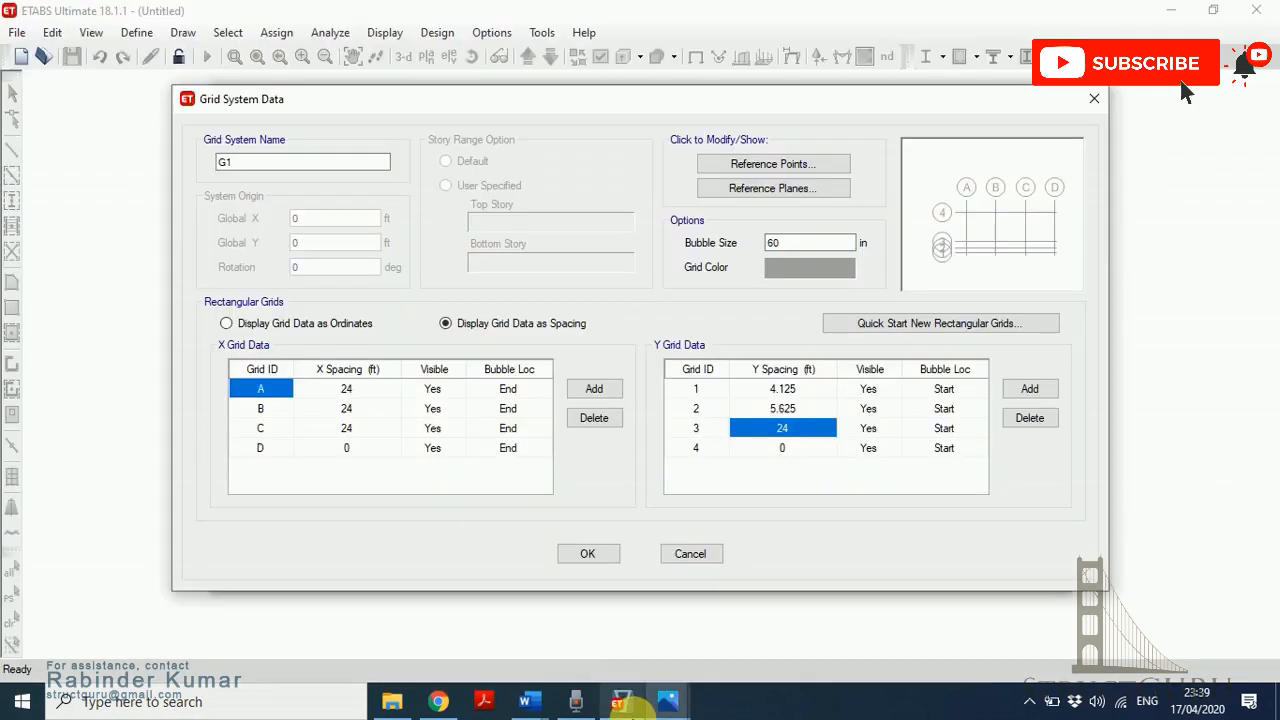
type("4")
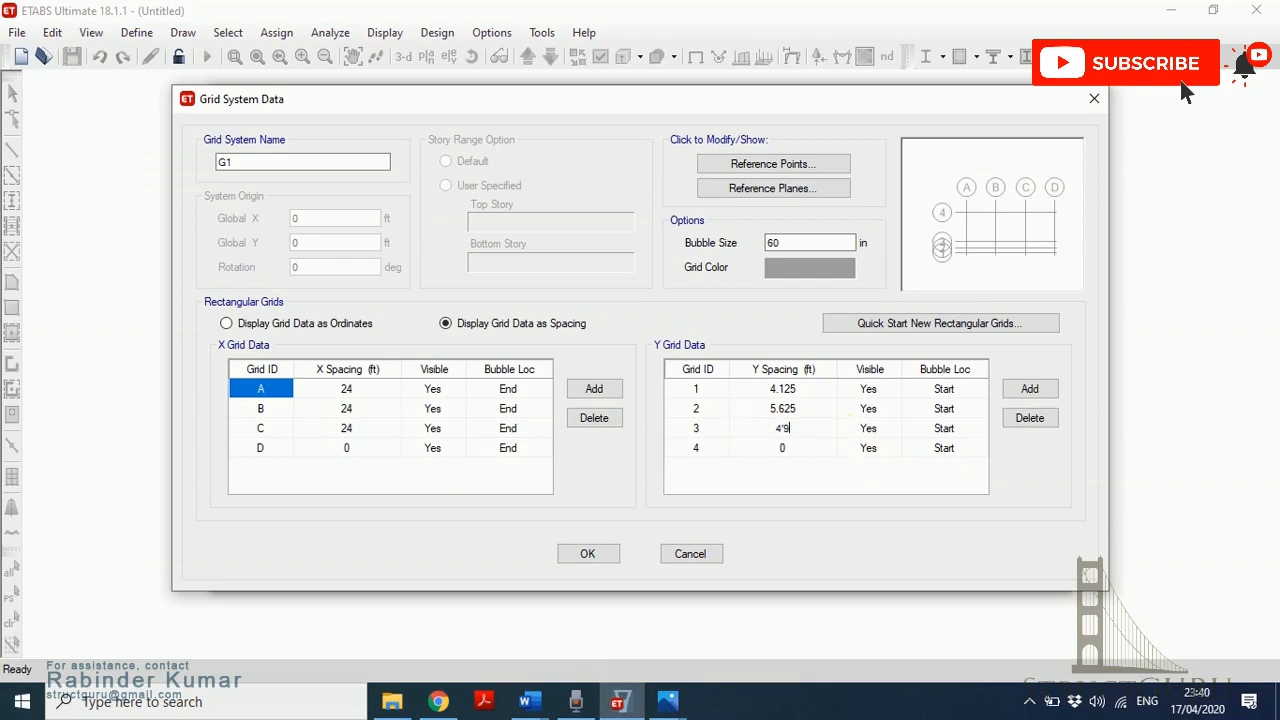
type("'9")
left_click(830, 445)
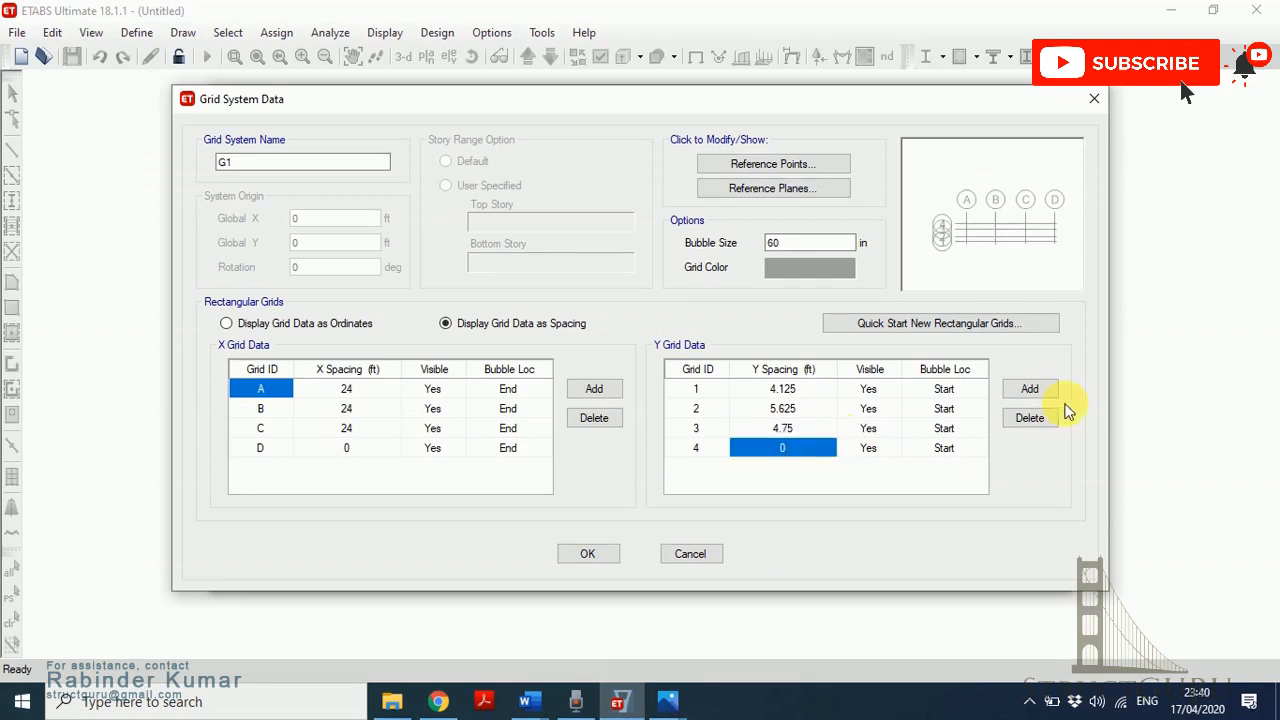
- Add grid lines 5 and 6 to the Y grid data
left_click(1015, 388)
double_click(1015, 388)
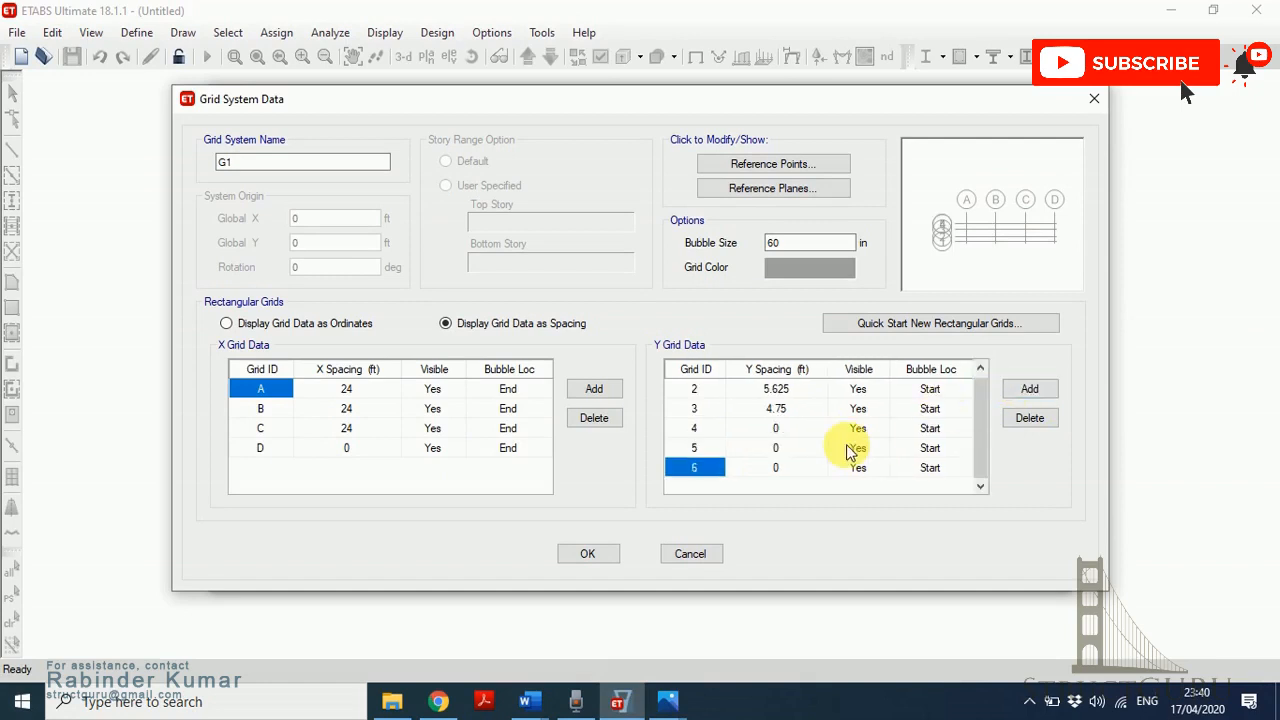
- Consult the column layout plan and set the Y spacing of grid line 4 to 8'10.5
left_click(772, 428)
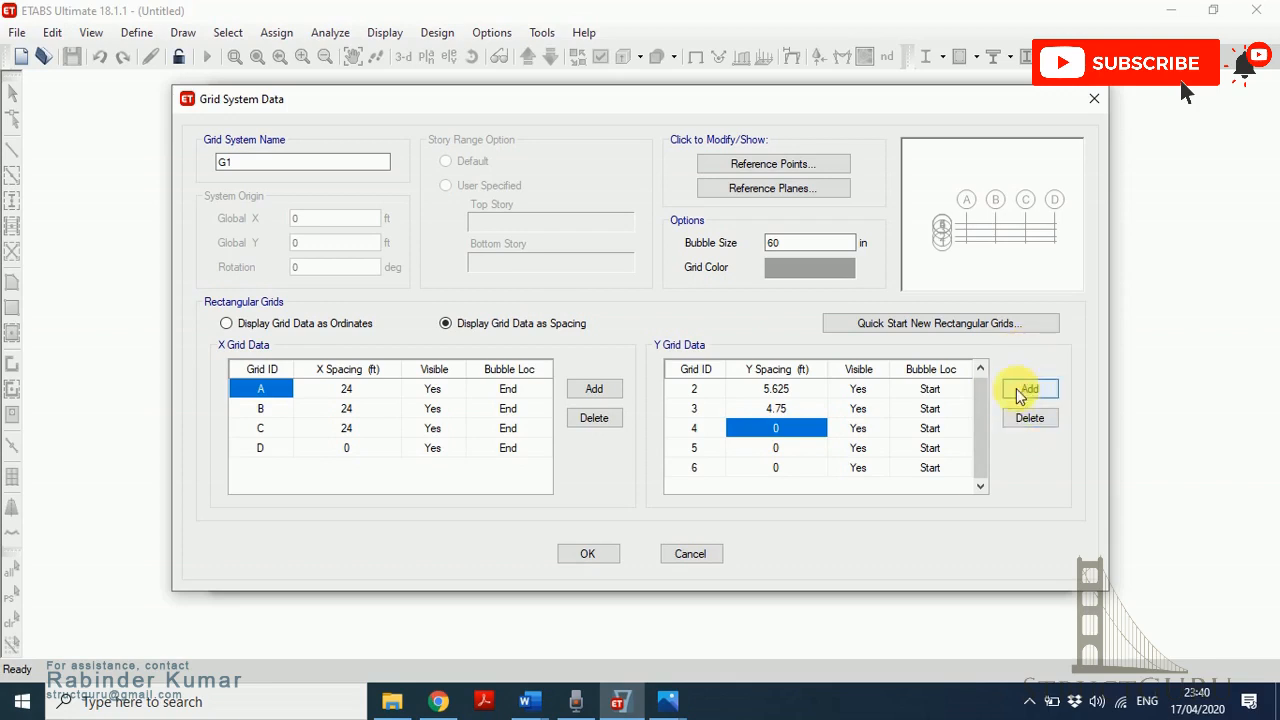
mouse_move(668, 700)
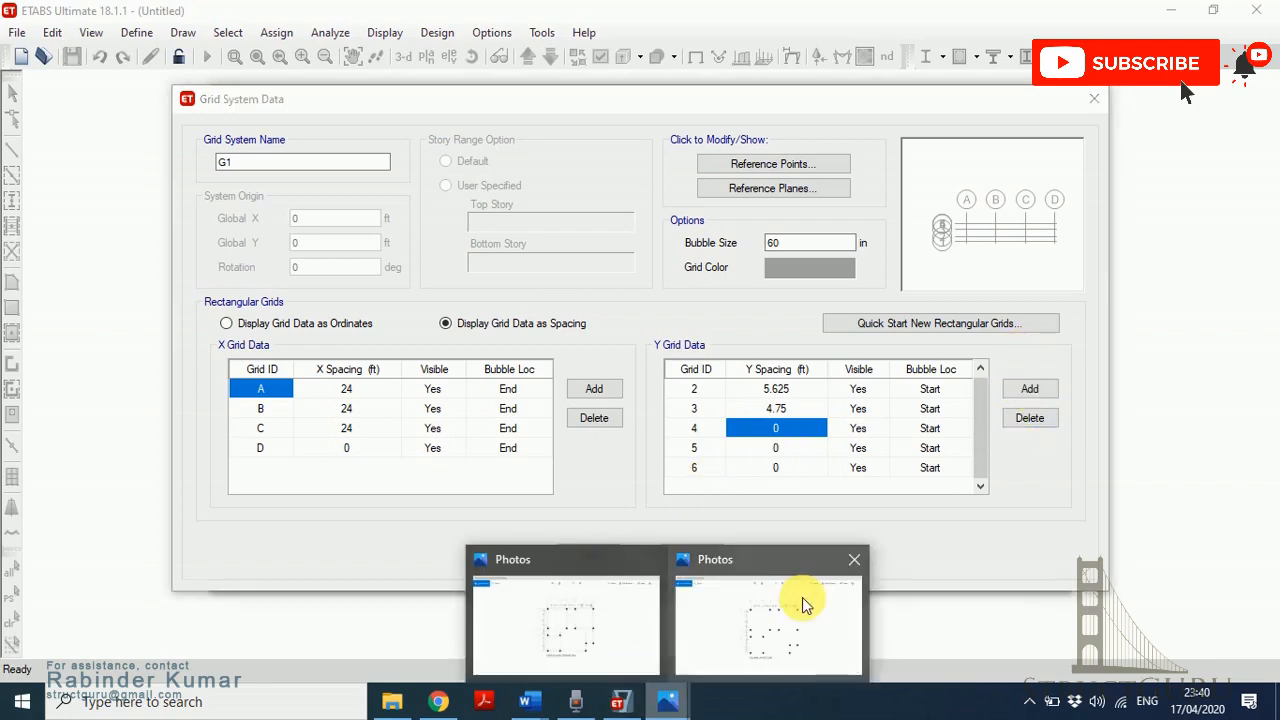
left_click(800, 615)
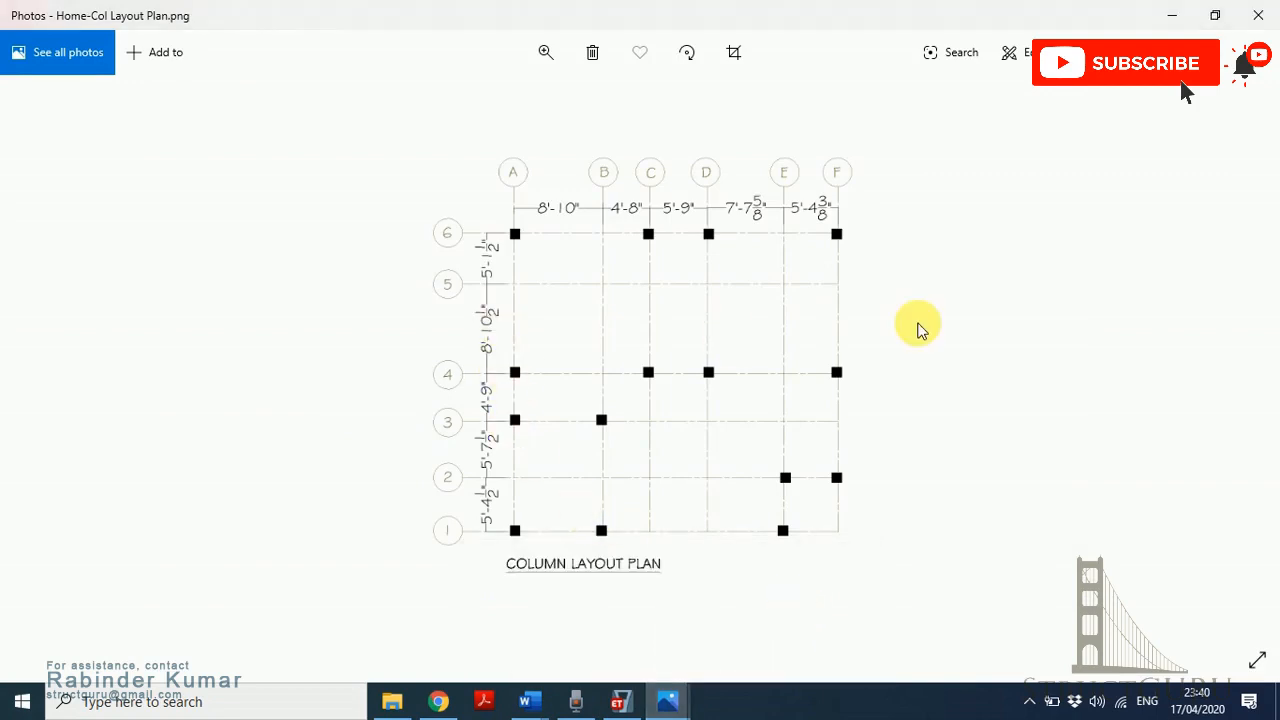
left_click(620, 701)
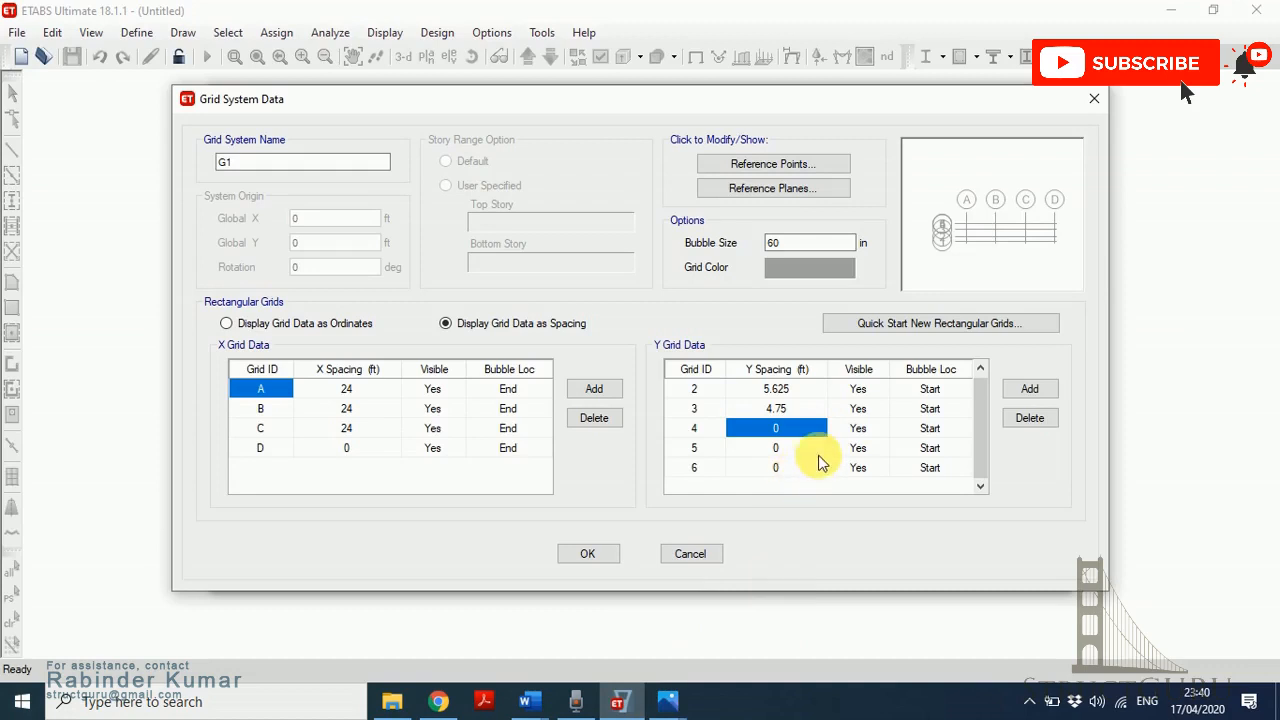
type("8'1")
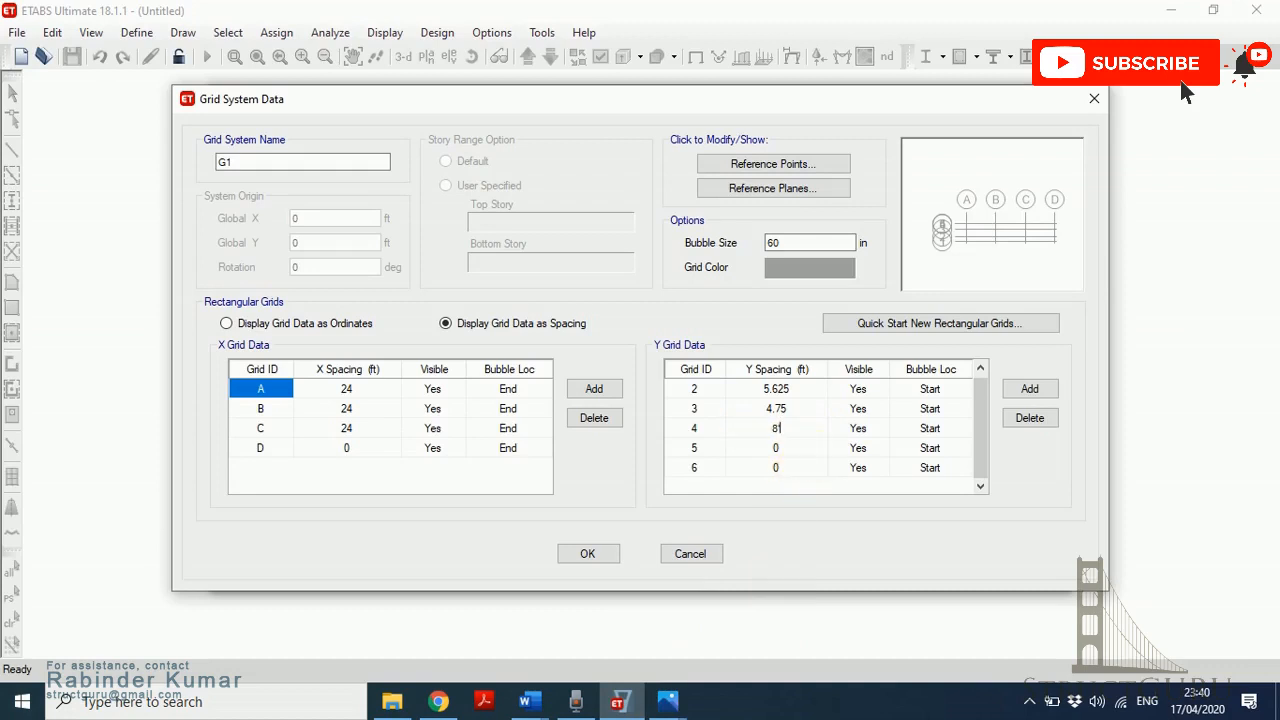
type("0.5")
- Consult the column layout plan and set the Y spacing of grid line 5 to 5'1.5
left_click(775, 450)
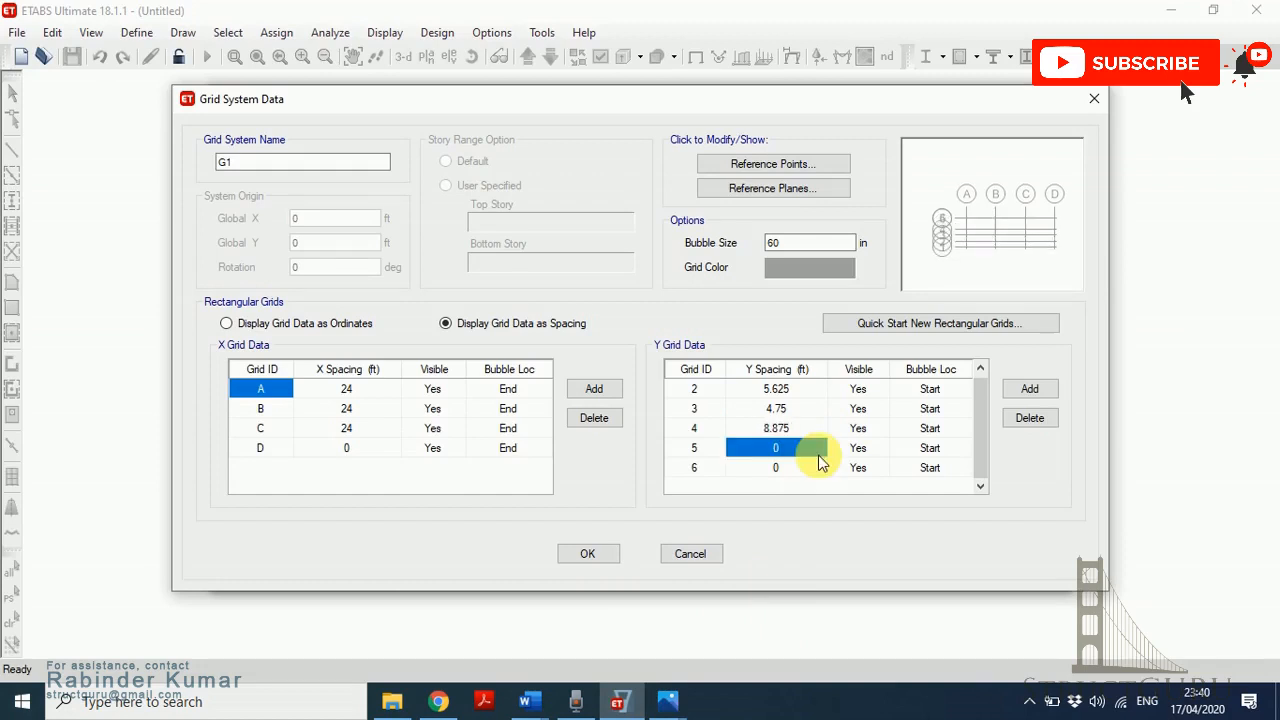
mouse_move(668, 702)
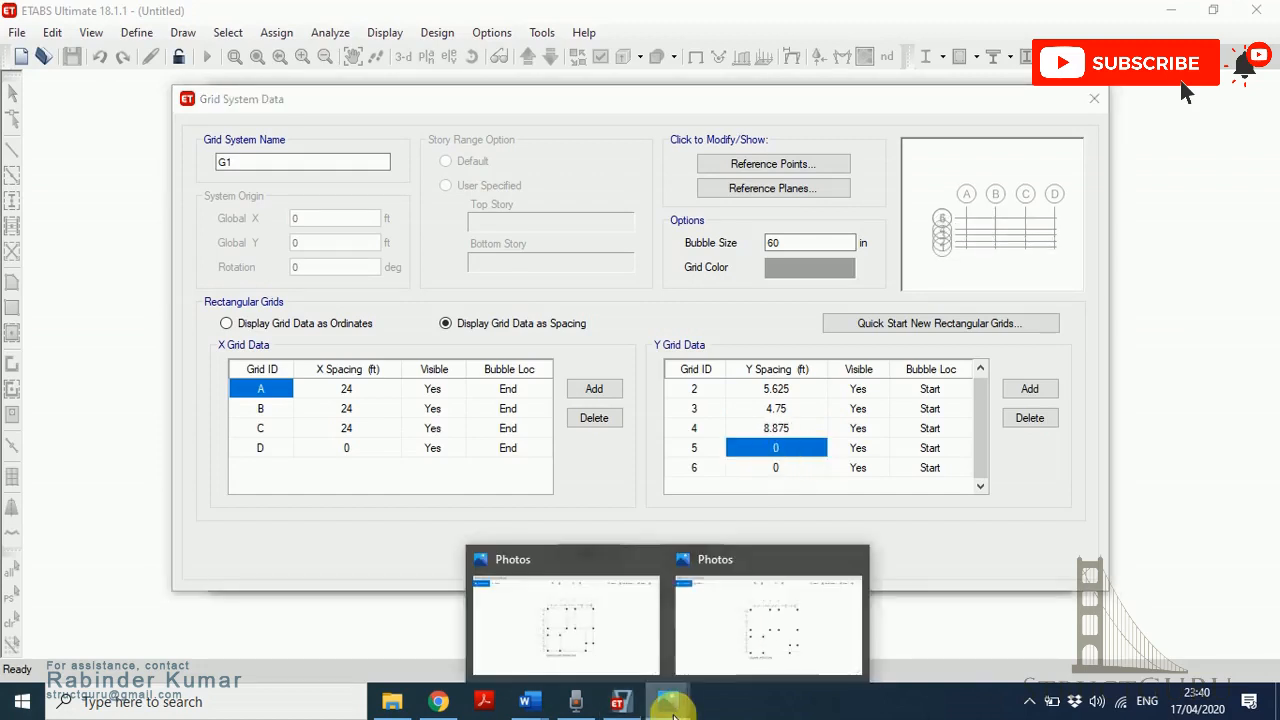
left_click(790, 612)
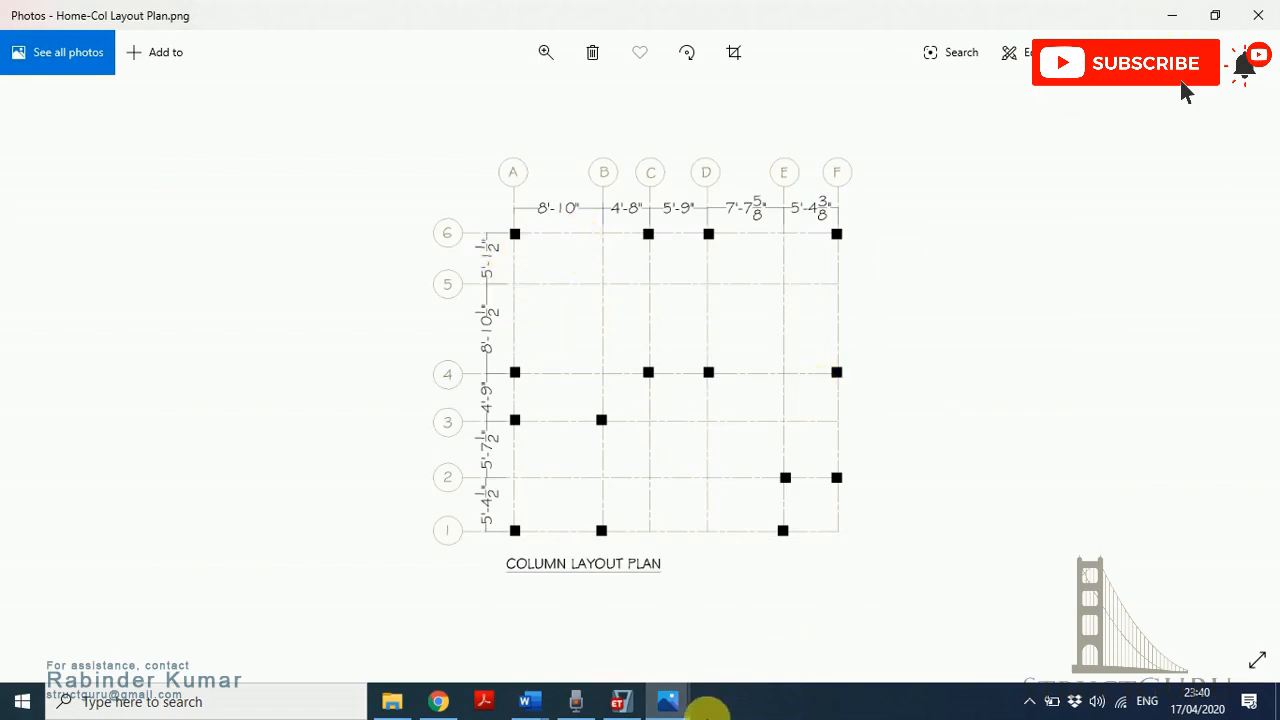
left_click(622, 703)
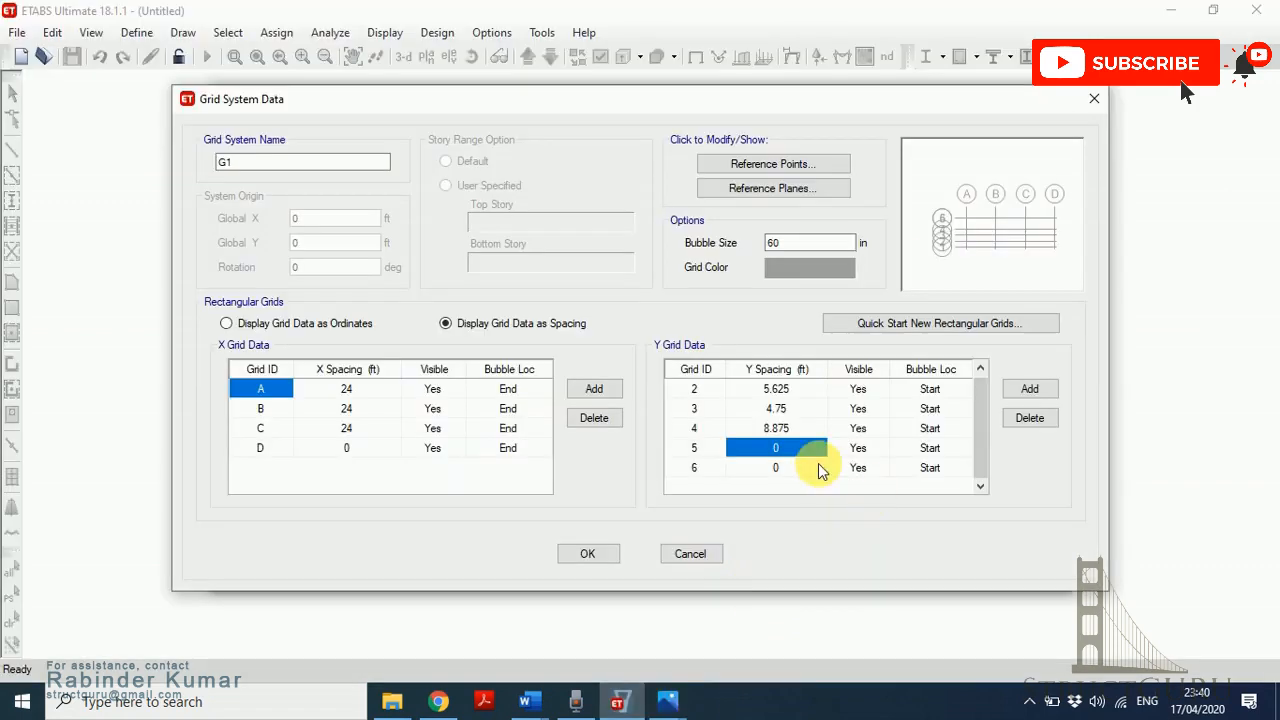
type("5")
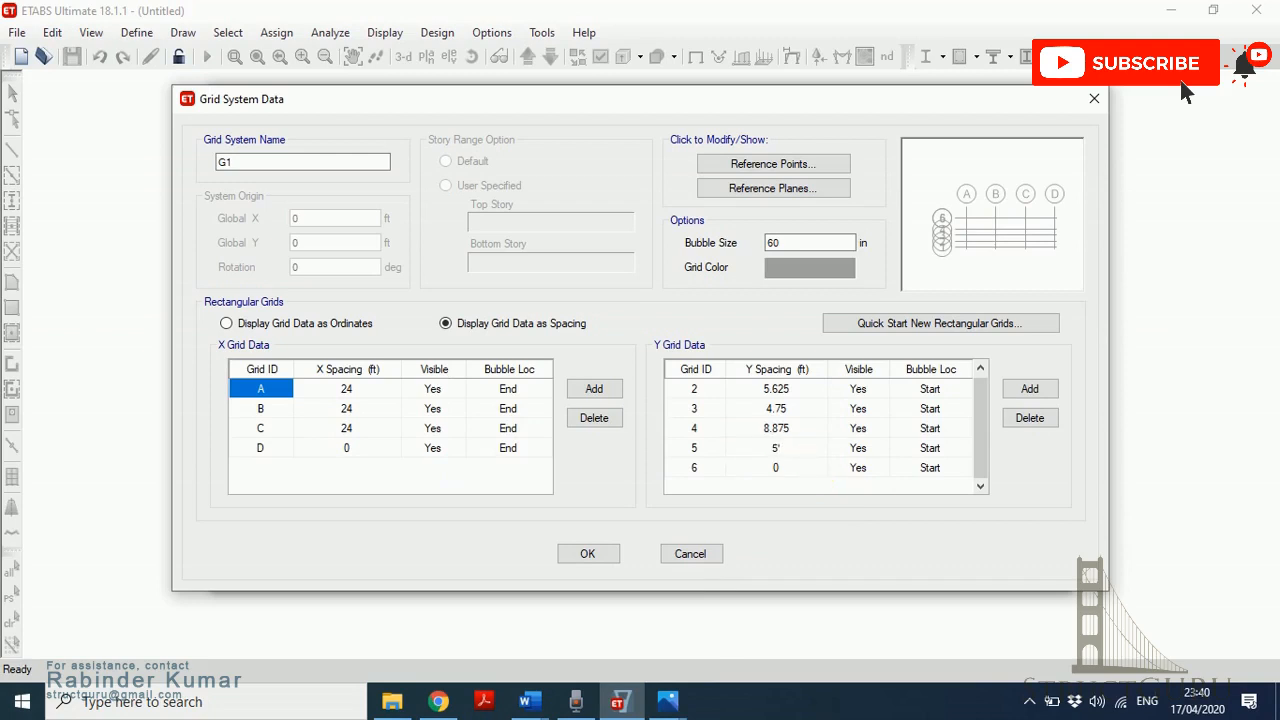
type("'1.5")
left_click(815, 467)
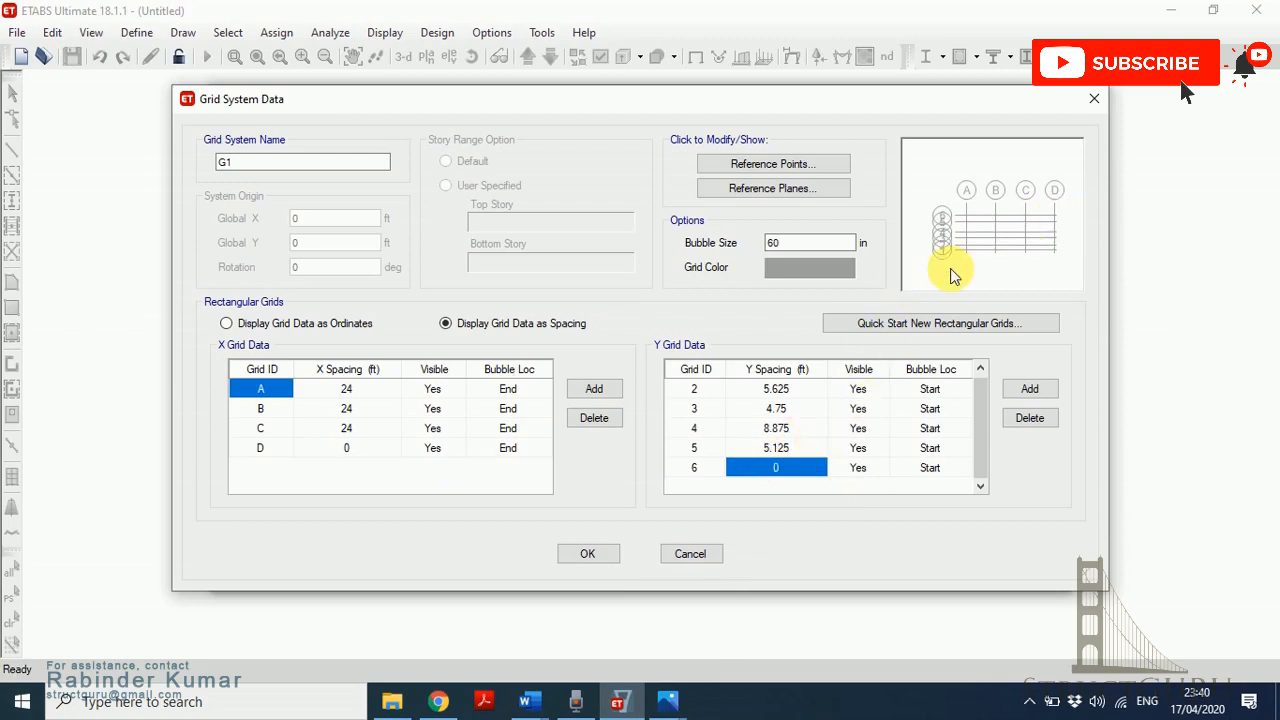
- Consult the column layout plan and set the X spacing of grid line A to 8'10"
left_click(347, 389)
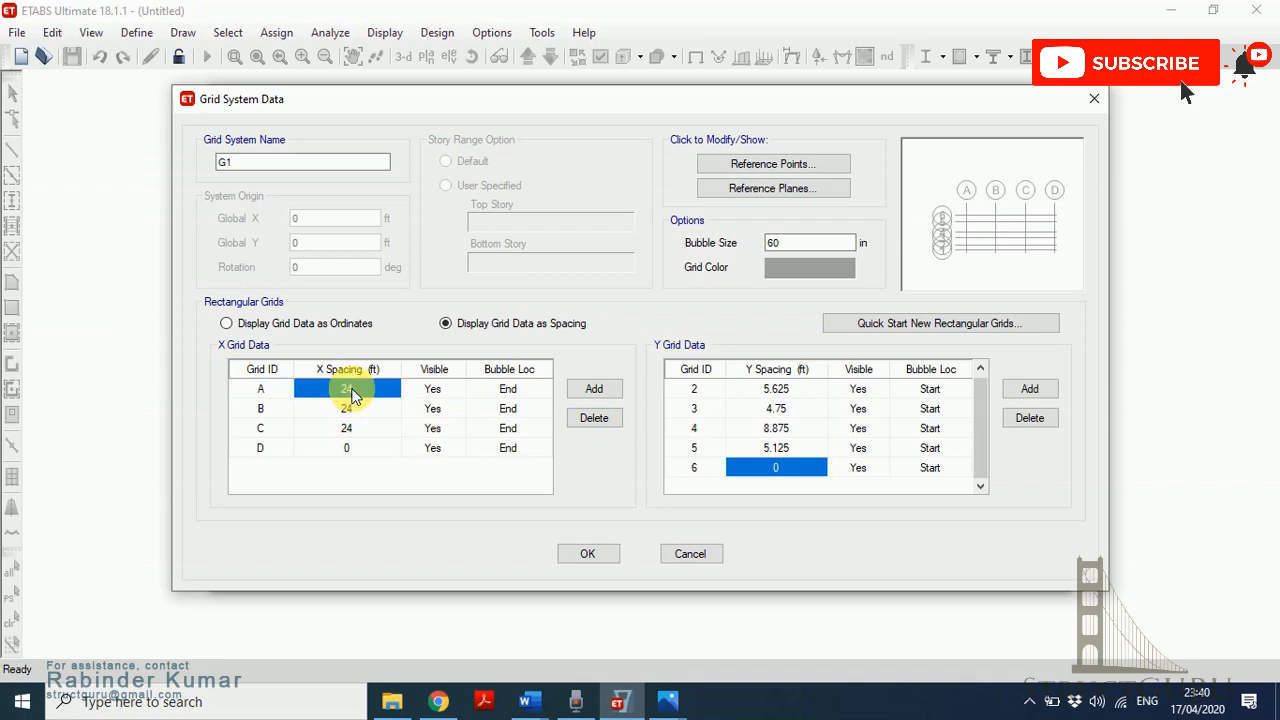
left_click(668, 702)
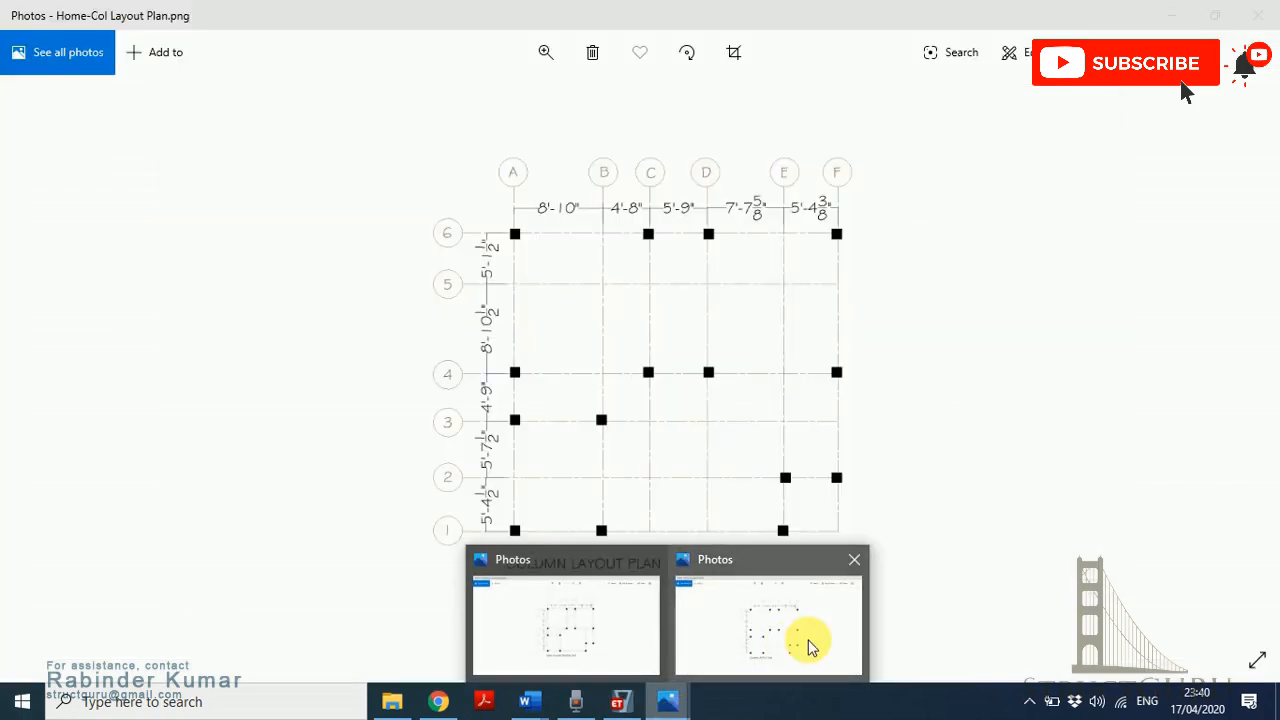
left_click(809, 648)
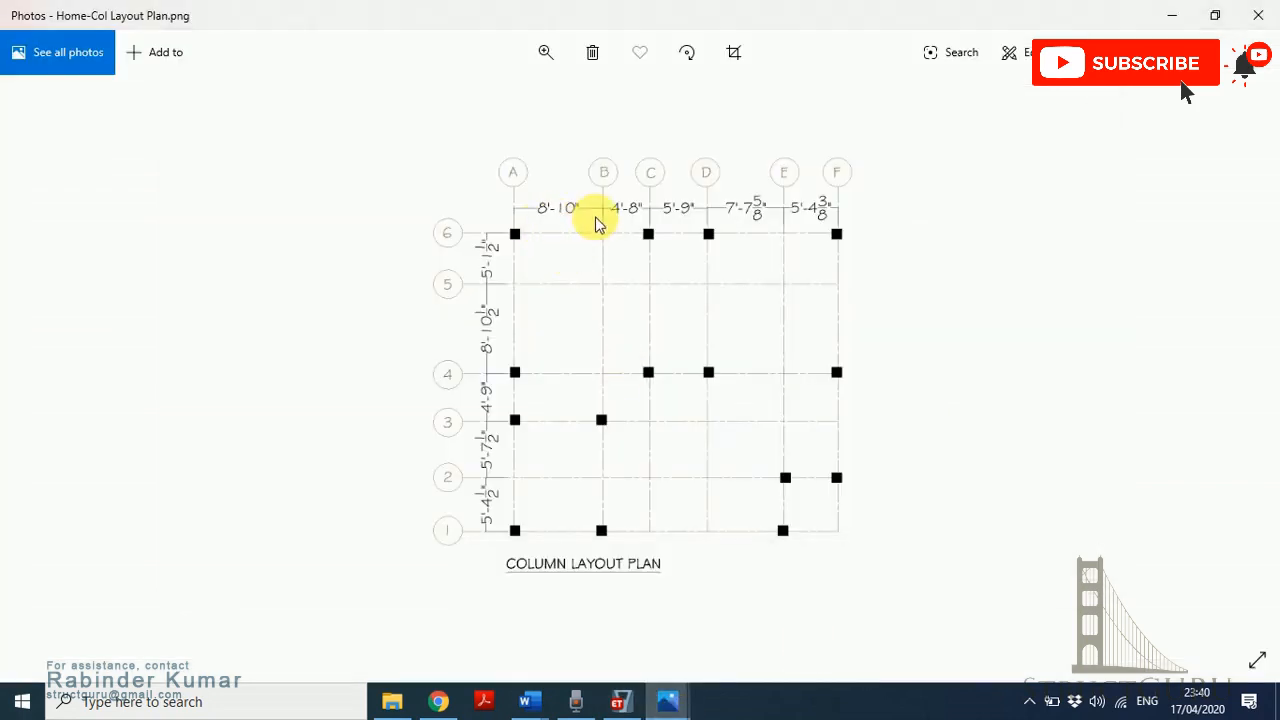
left_click(1170, 15)
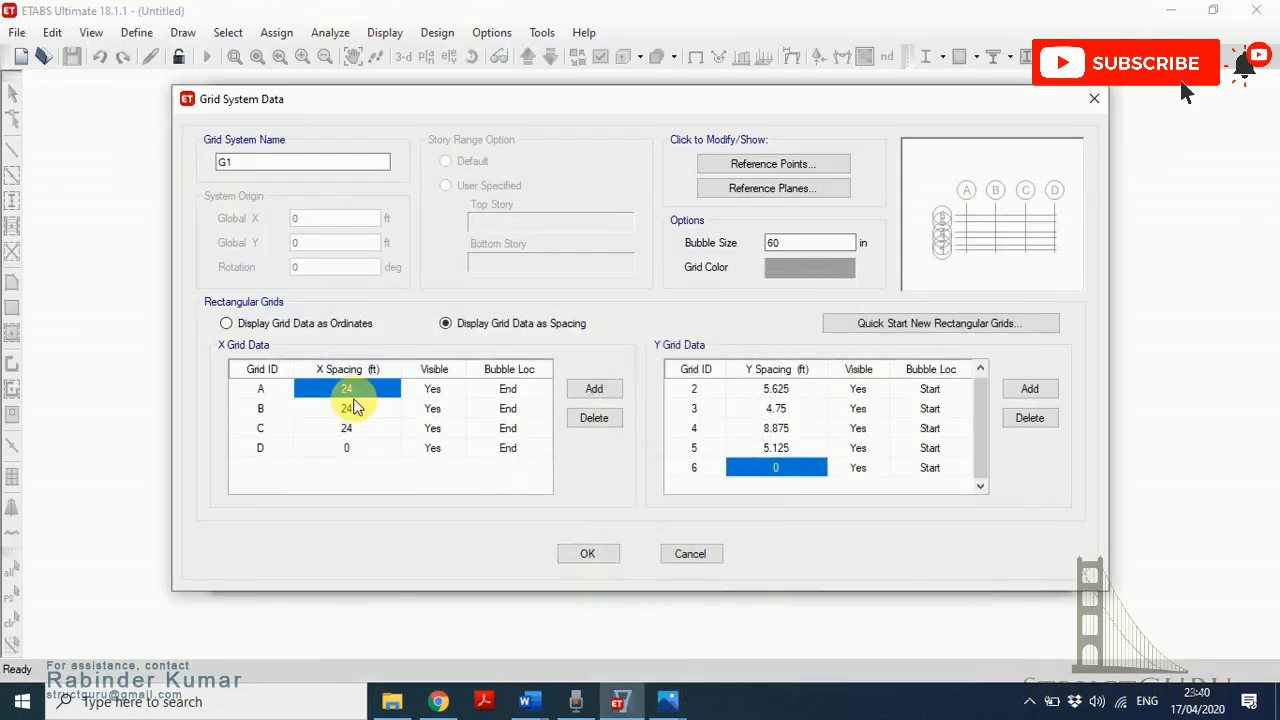
type("8'")
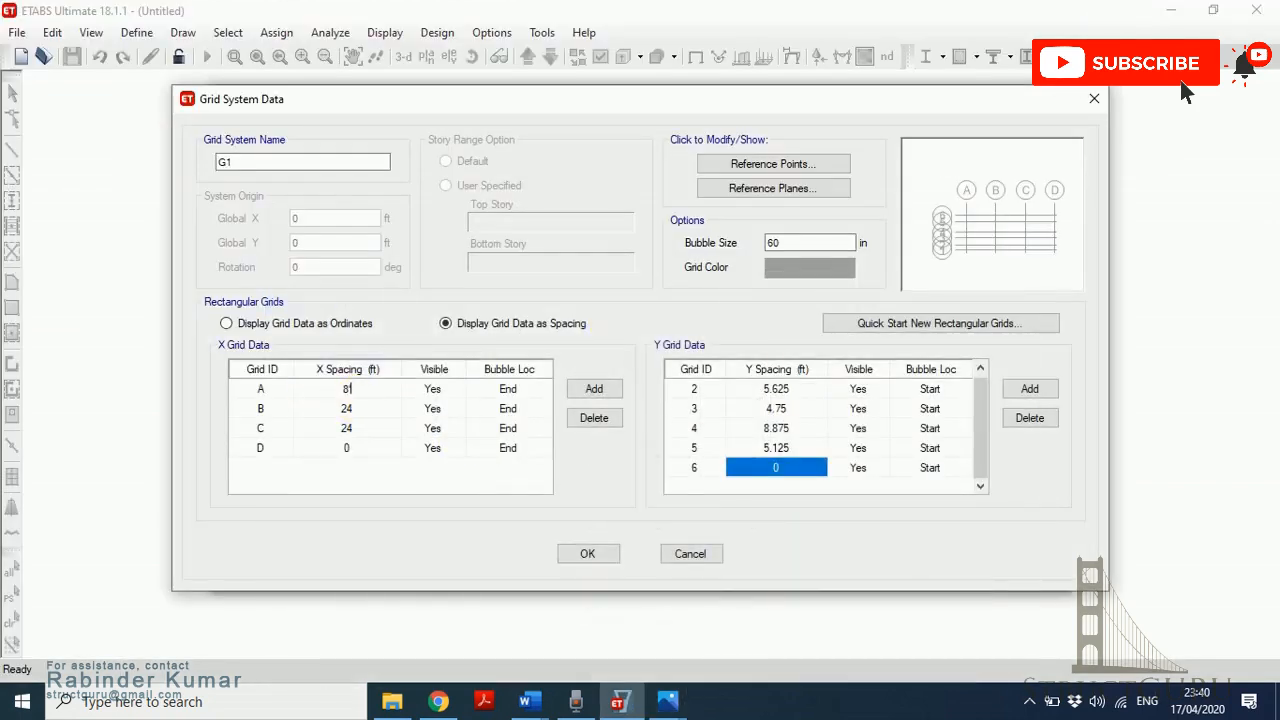
type("10\"")
- Consult the column layout plan and set the X spacing of grid line B to 4'8"
left_click(352, 411)
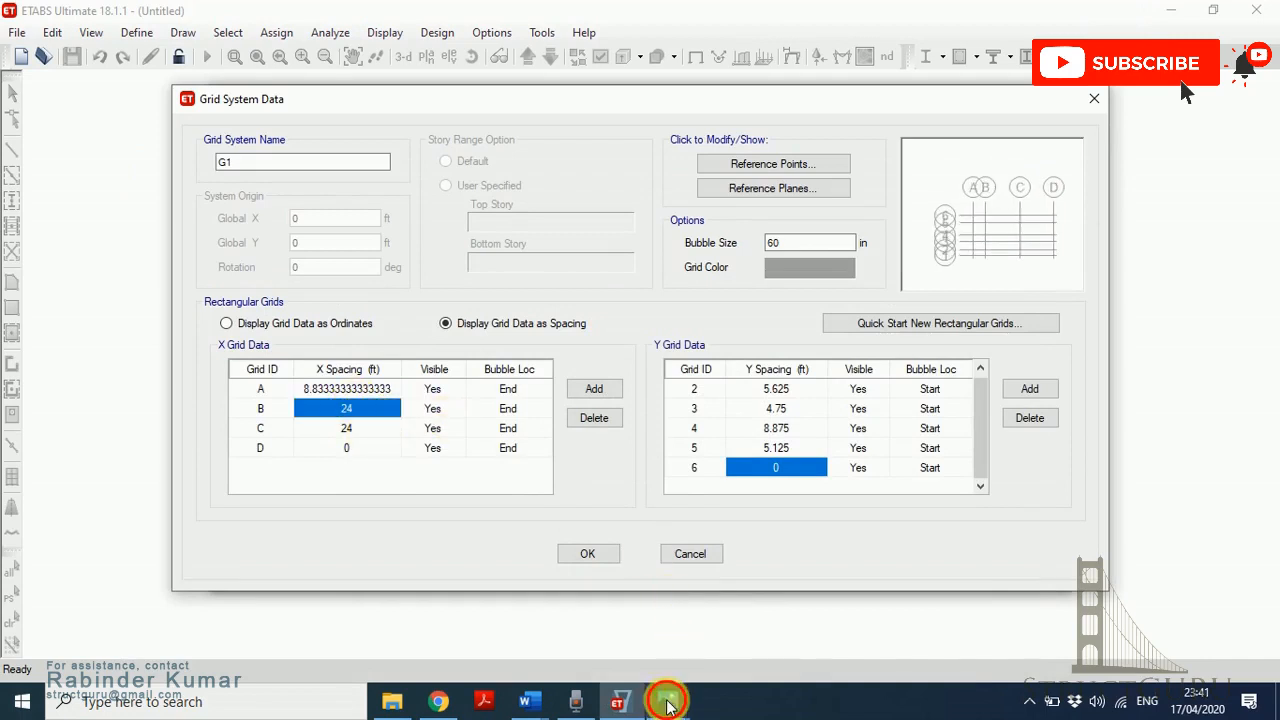
mouse_move(667, 703)
left_click(823, 628)
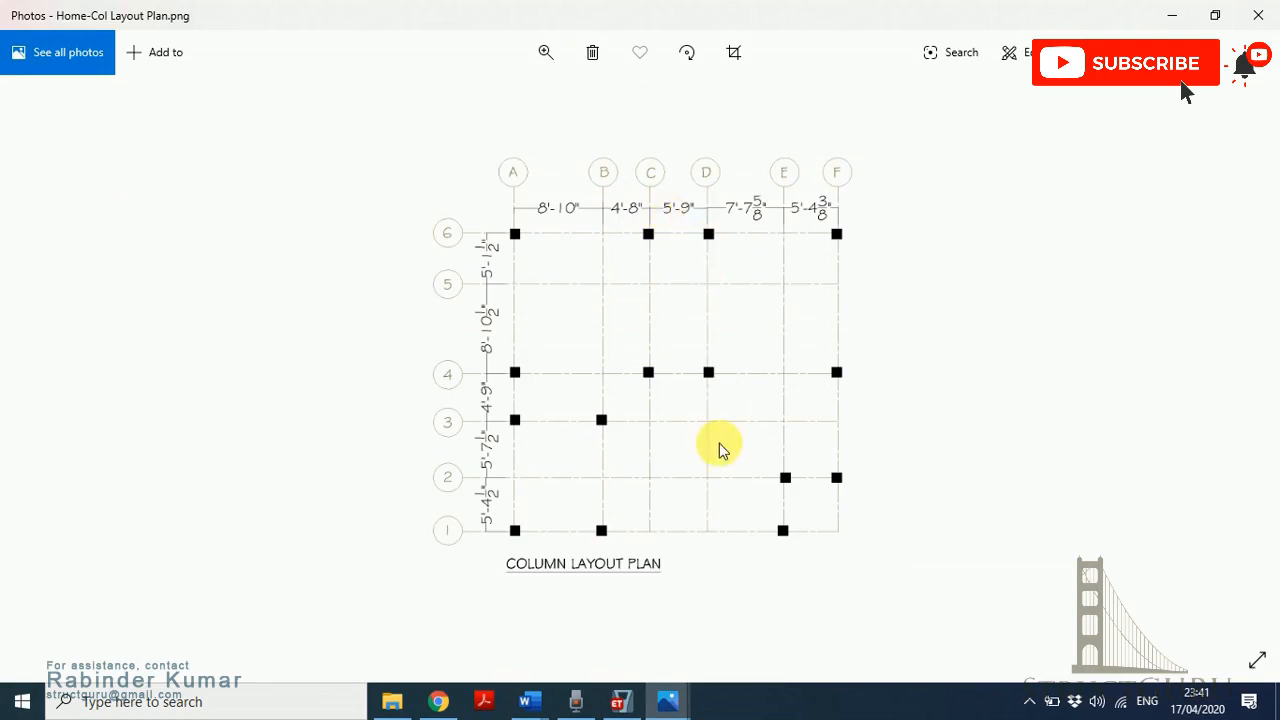
left_click(1172, 12)
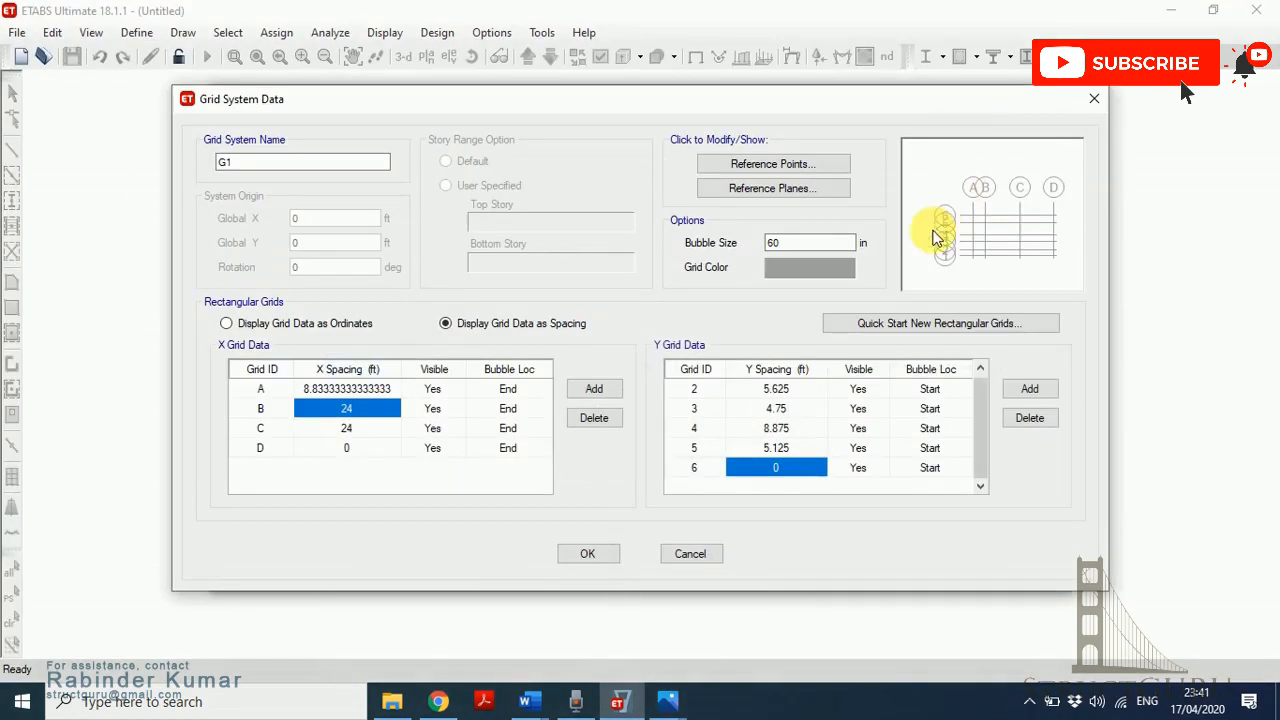
type("4'8")
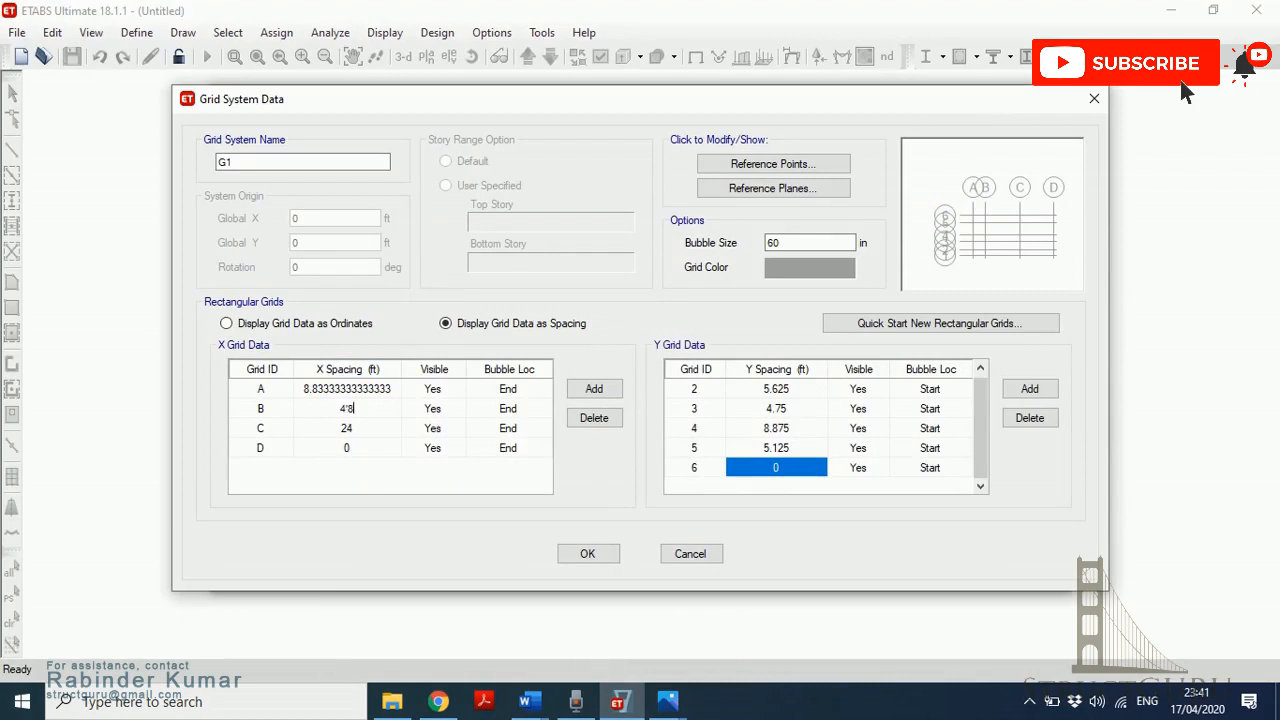
type("\"")
key("Return")
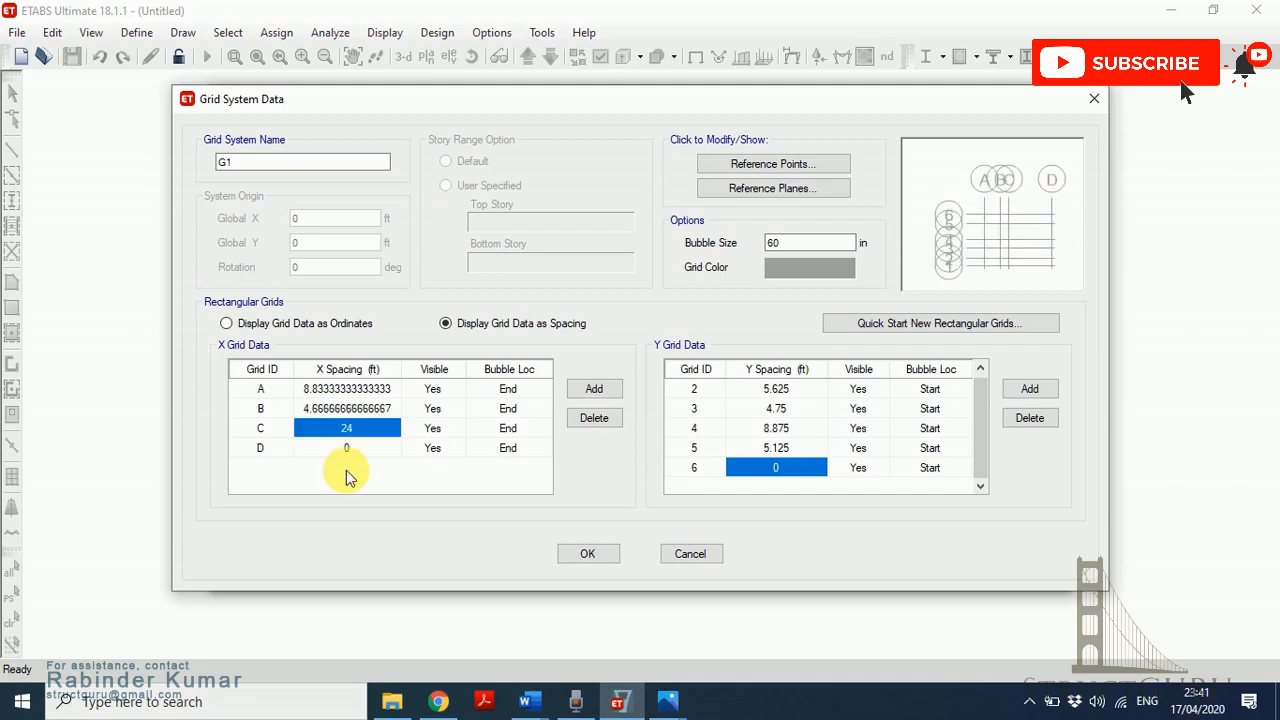
- Set the X spacing of grid line C to 5'9" and add grid lines E and F to the X grid data
type("5")
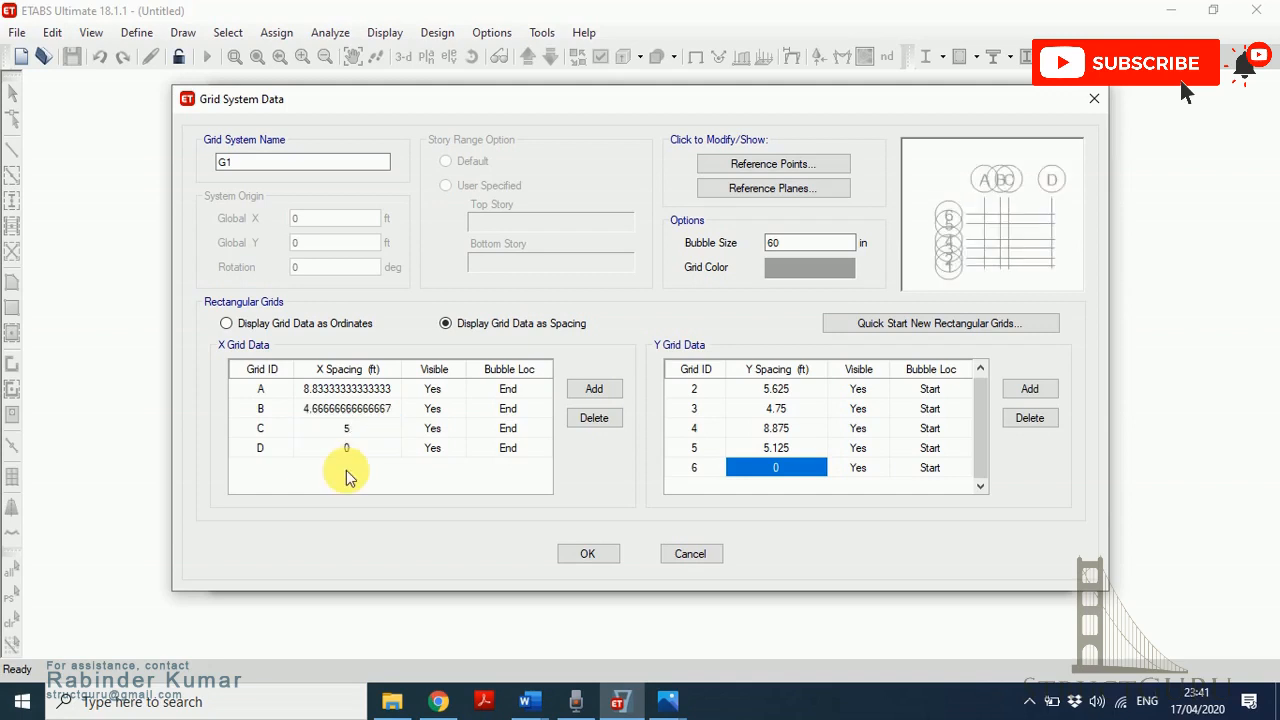
type("'9")
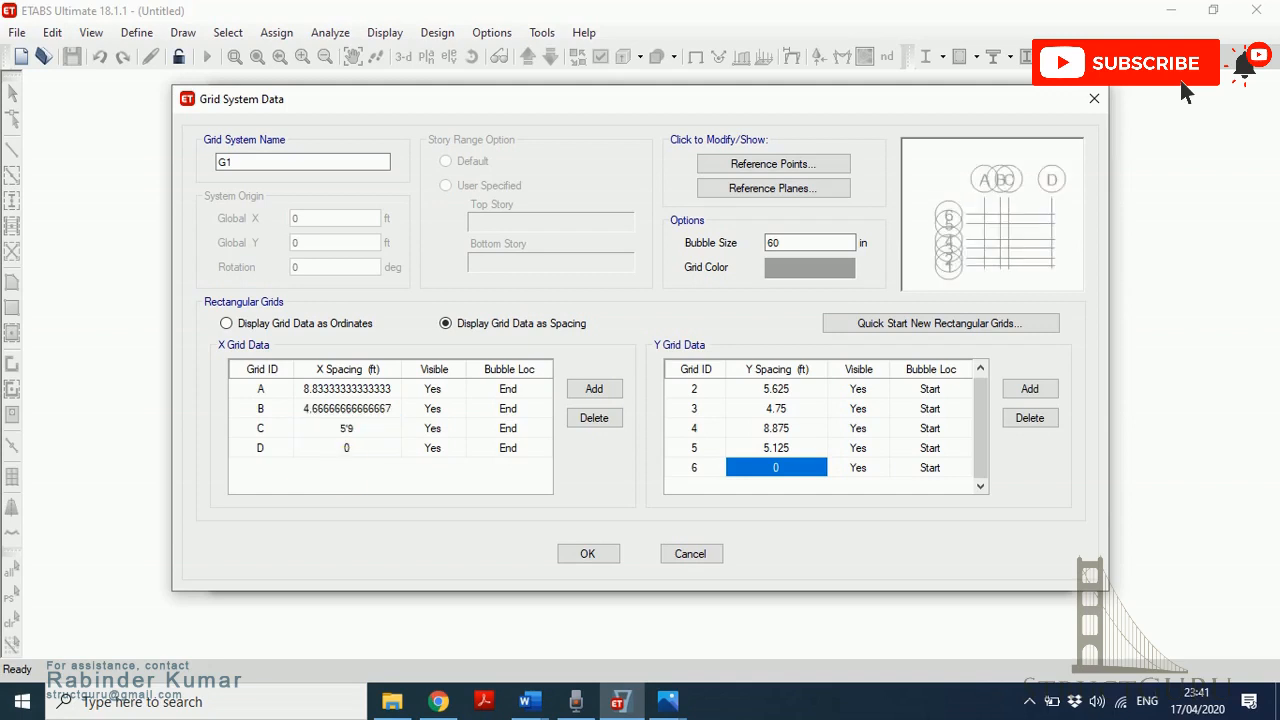
type("\"")
key("Return")
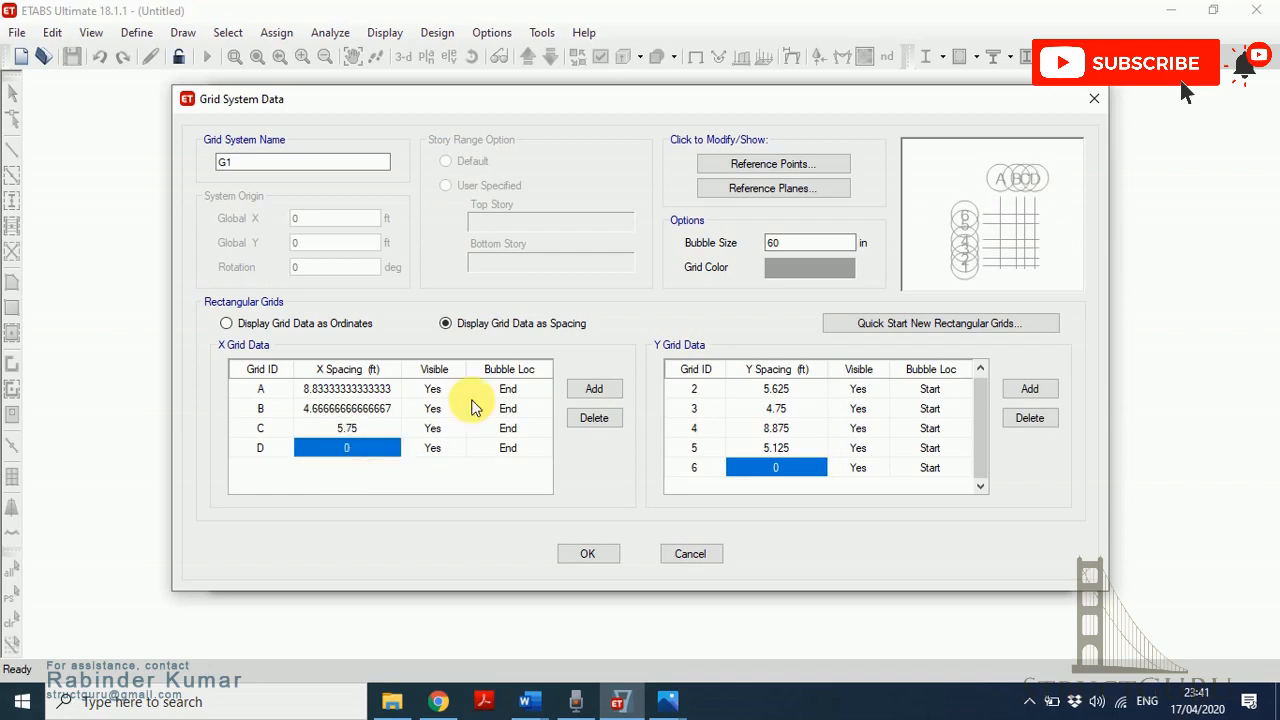
left_click(594, 389)
left_click(594, 389)
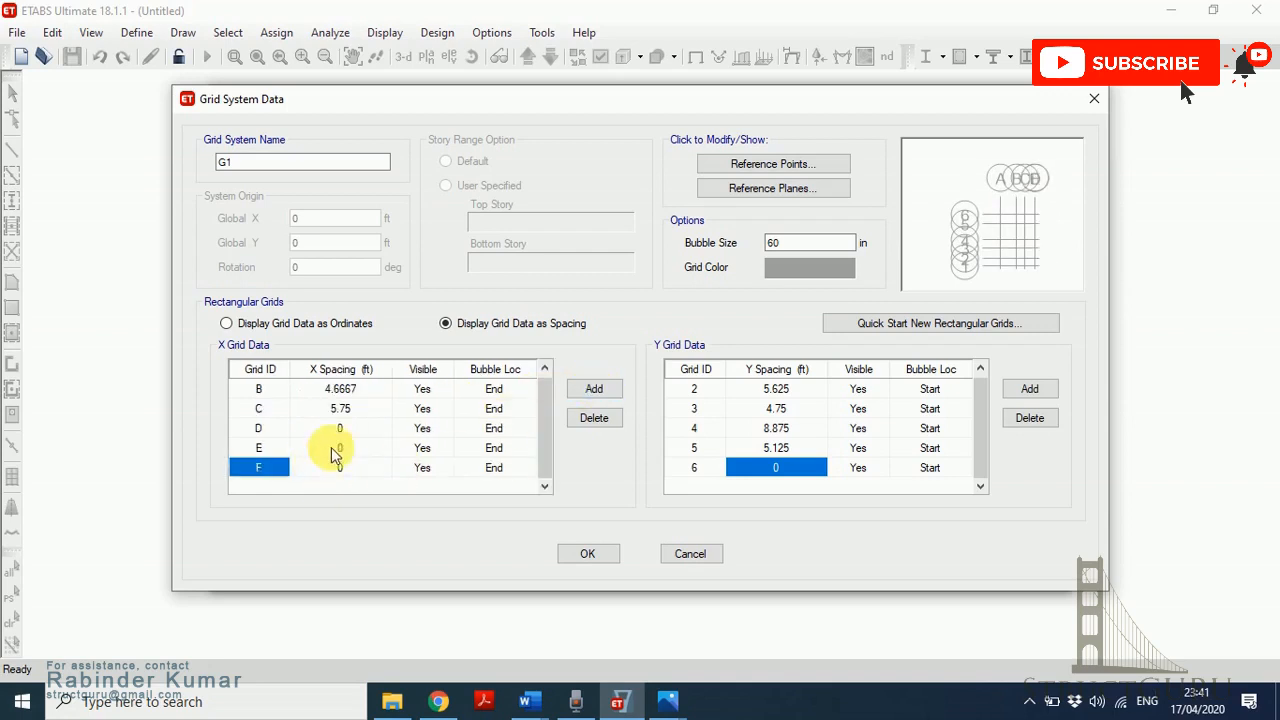
- Consult the column layout plan and set the X spacing of grid line D to 7'7.625
left_click(340, 428)
mouse_move(677, 708)
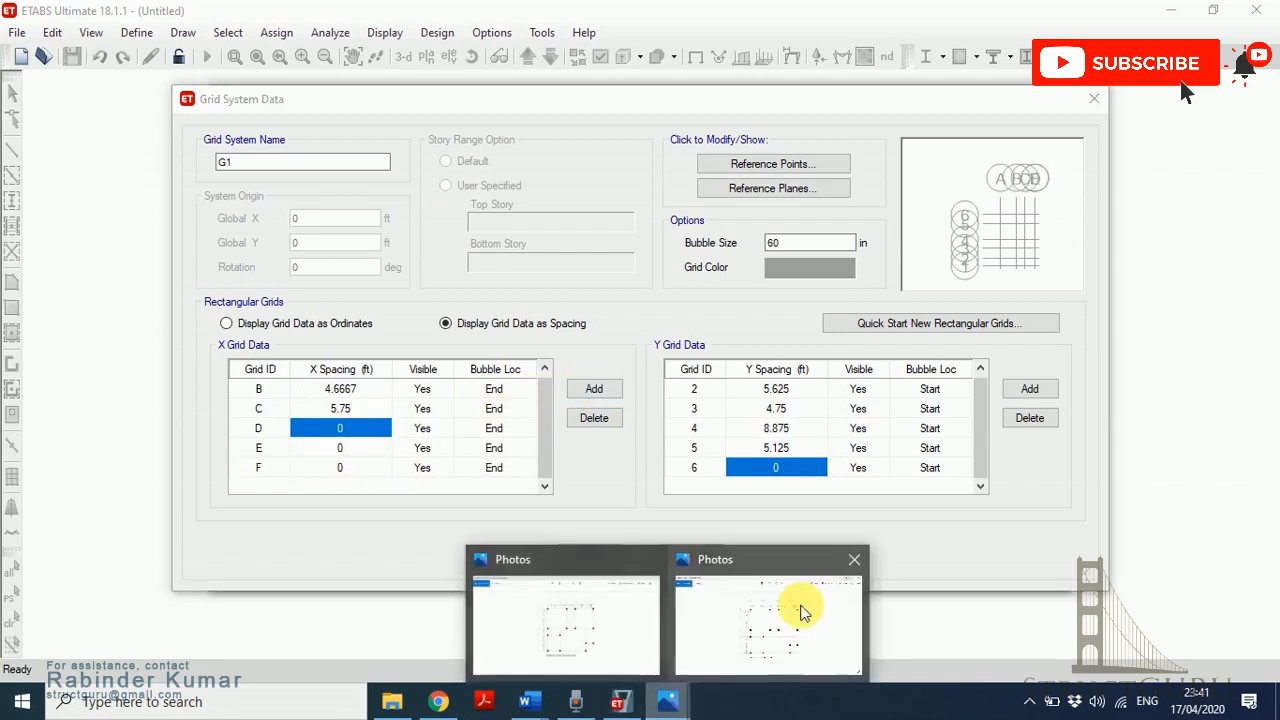
left_click(800, 610)
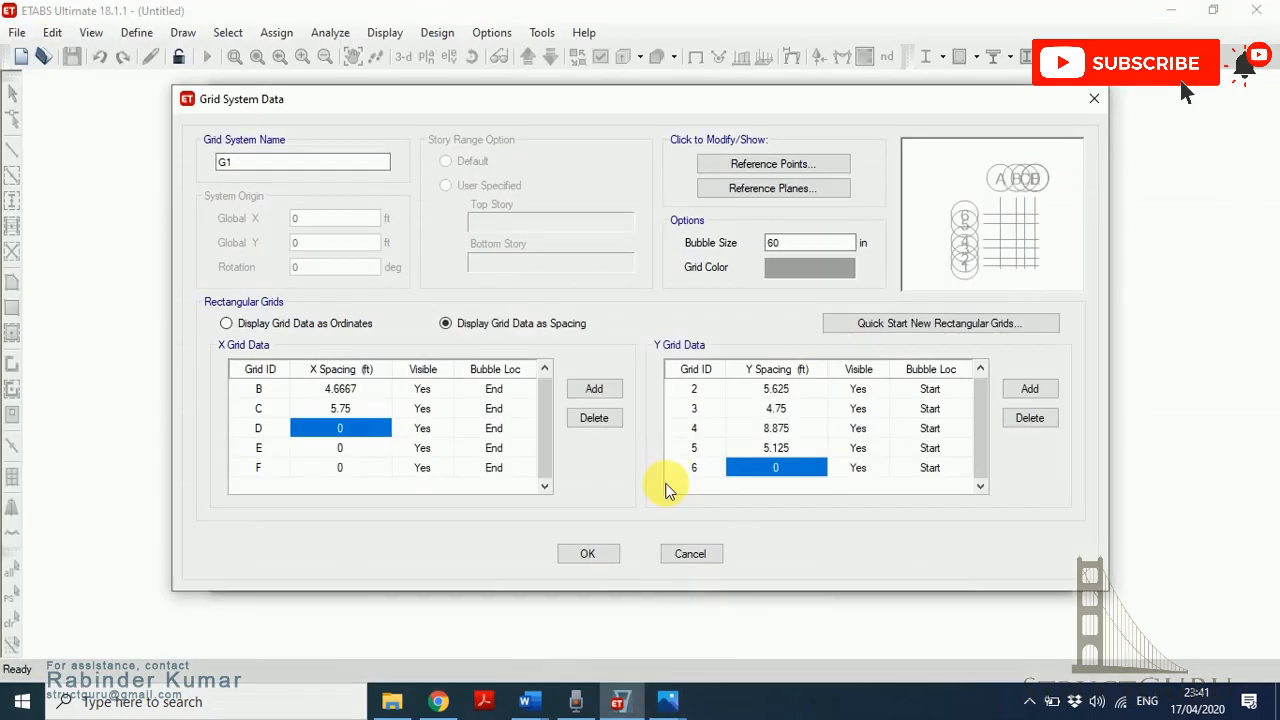
left_click(1165, 20)
type("7")
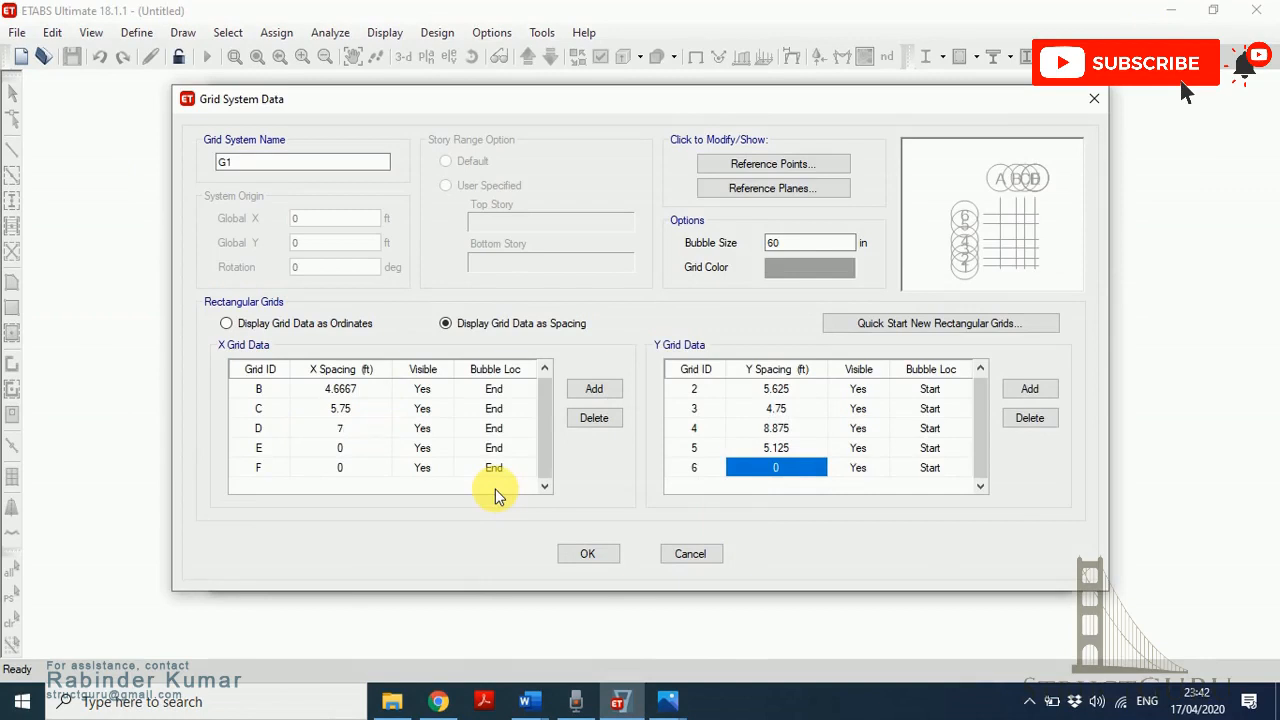
type("'7")
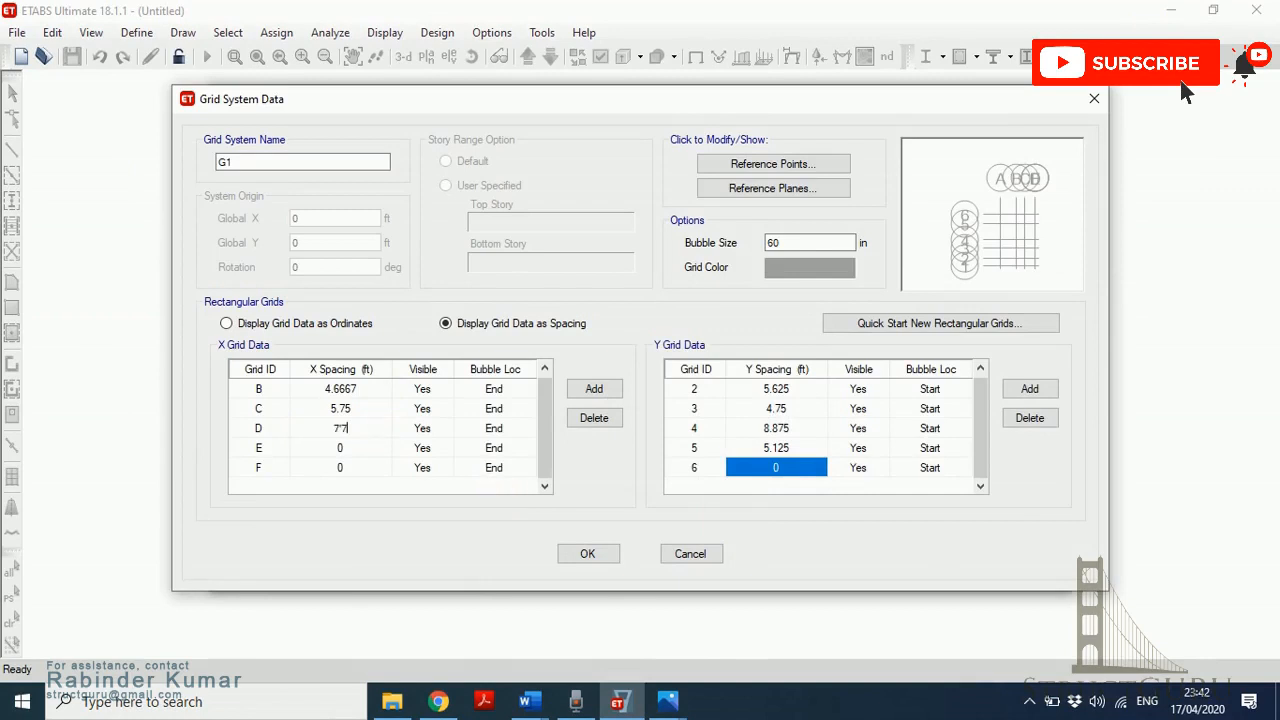
type(".625")
key("Return")
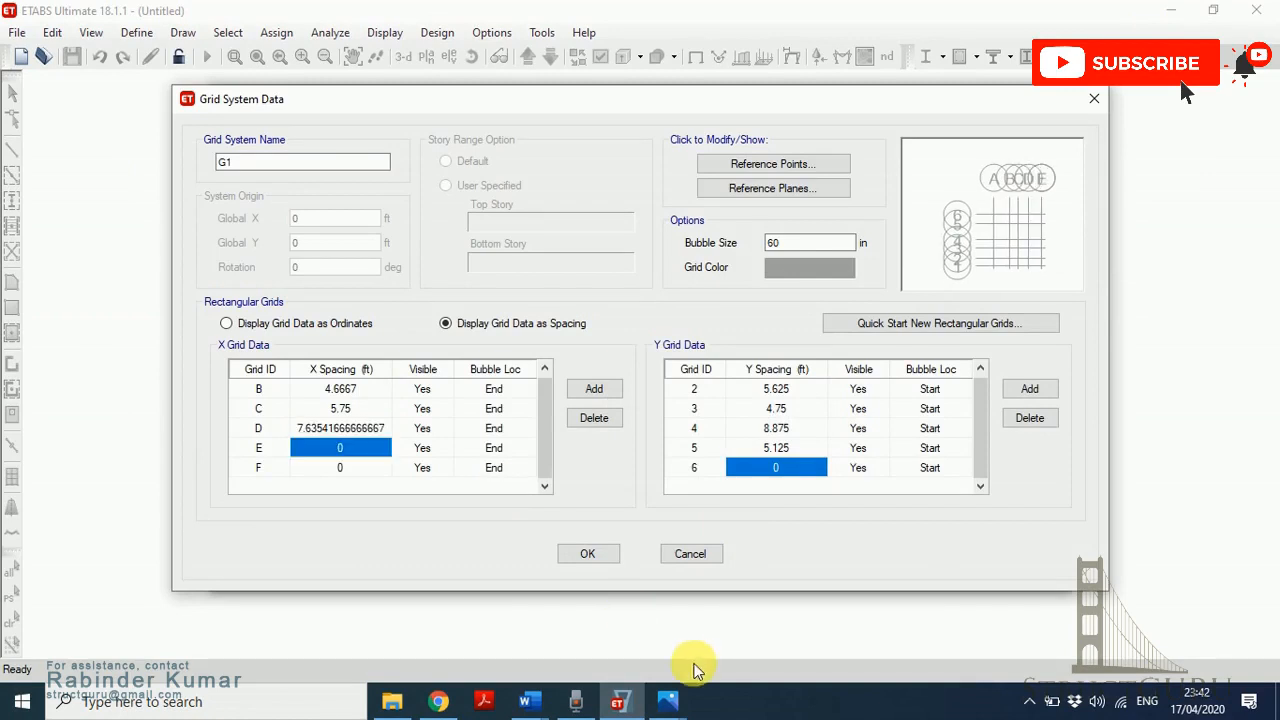
- Consult the column layout plan and set the X spacing of grid line E to 5'4.375
left_click(675, 712)
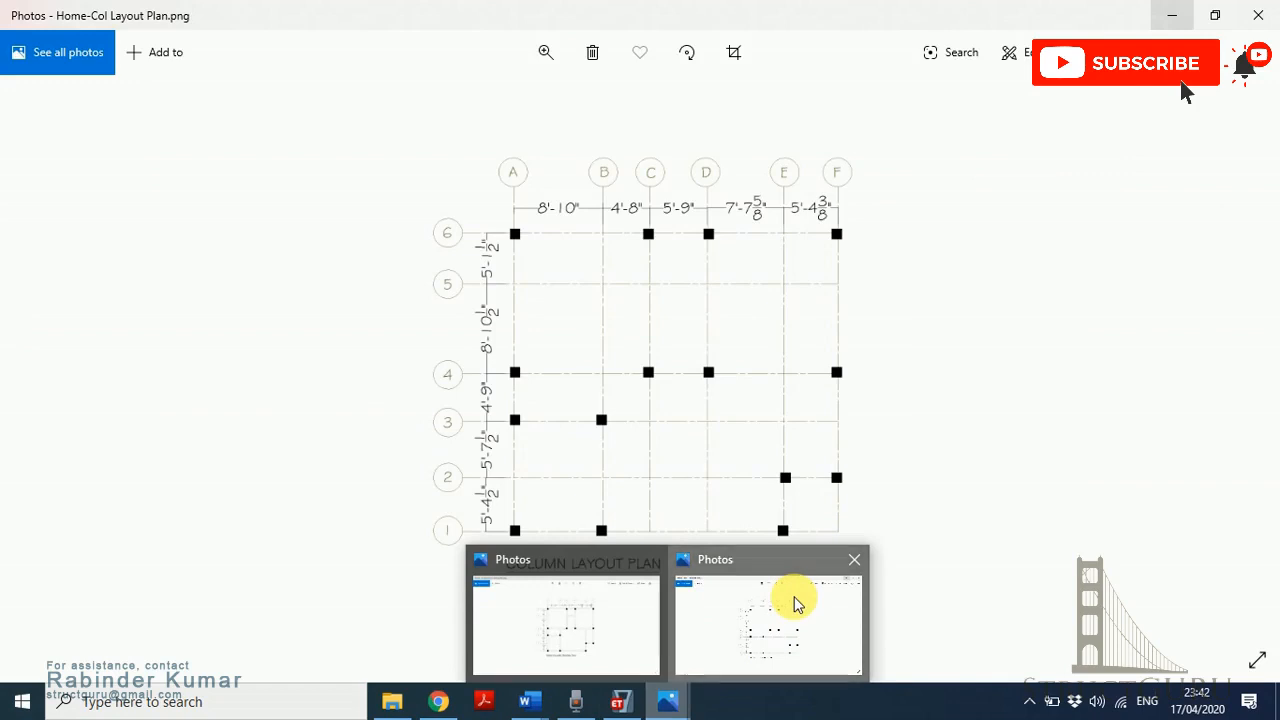
left_click(795, 598)
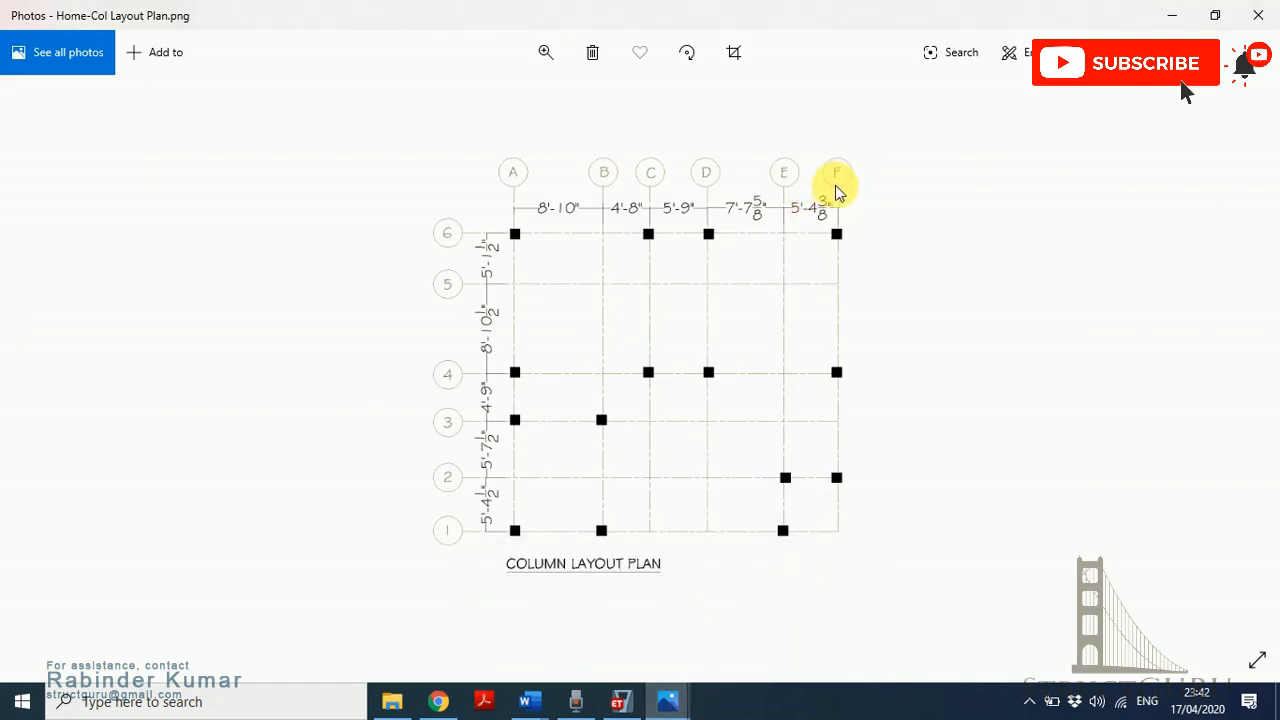
left_click(1172, 16)
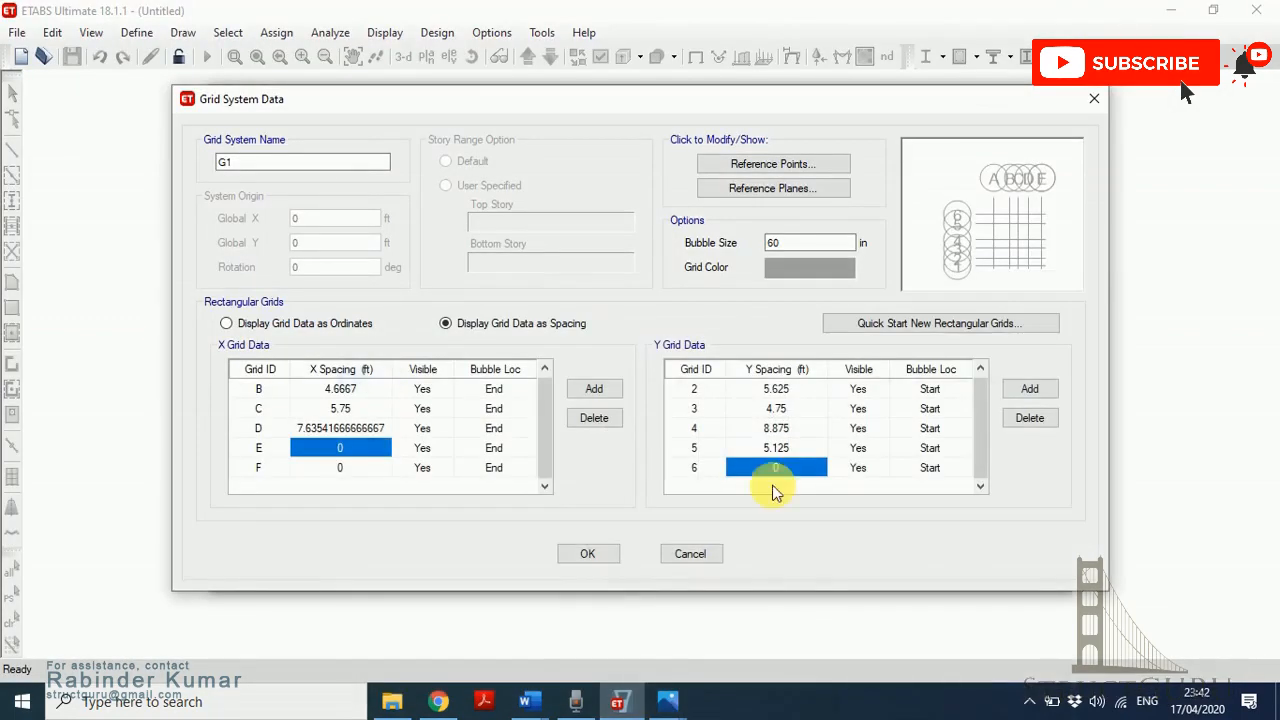
mouse_move(668, 700)
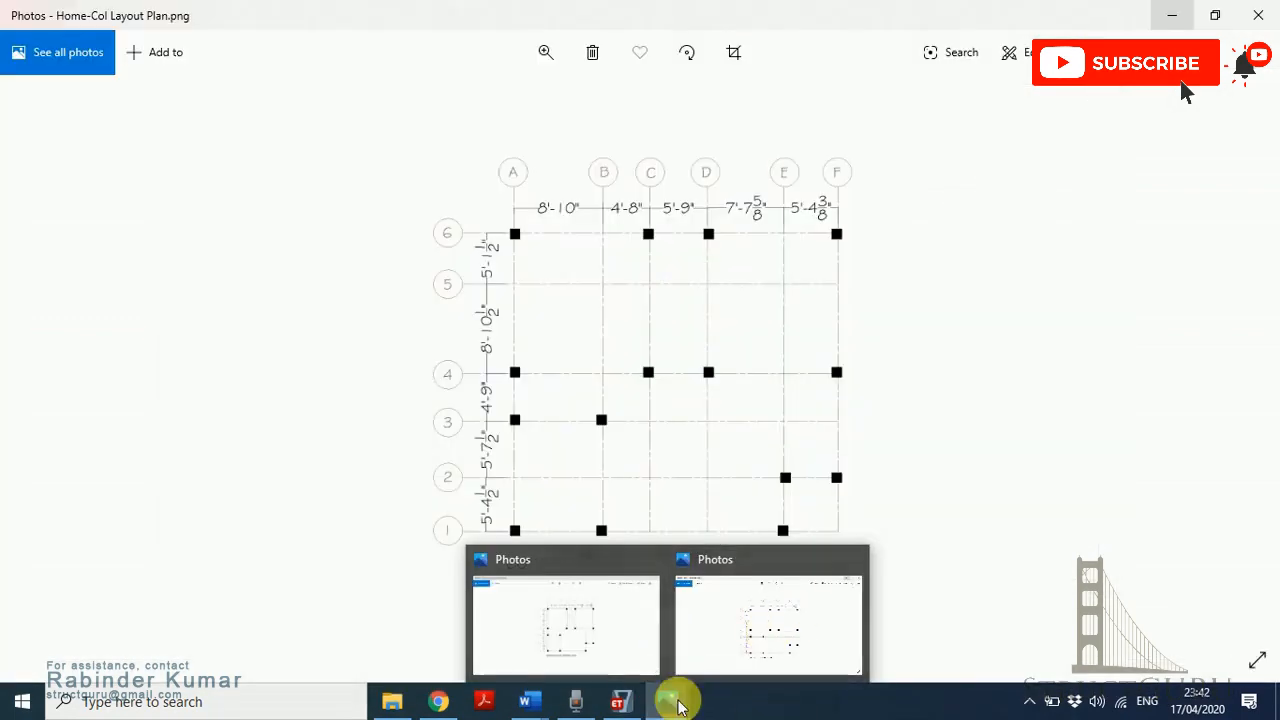
type("5")
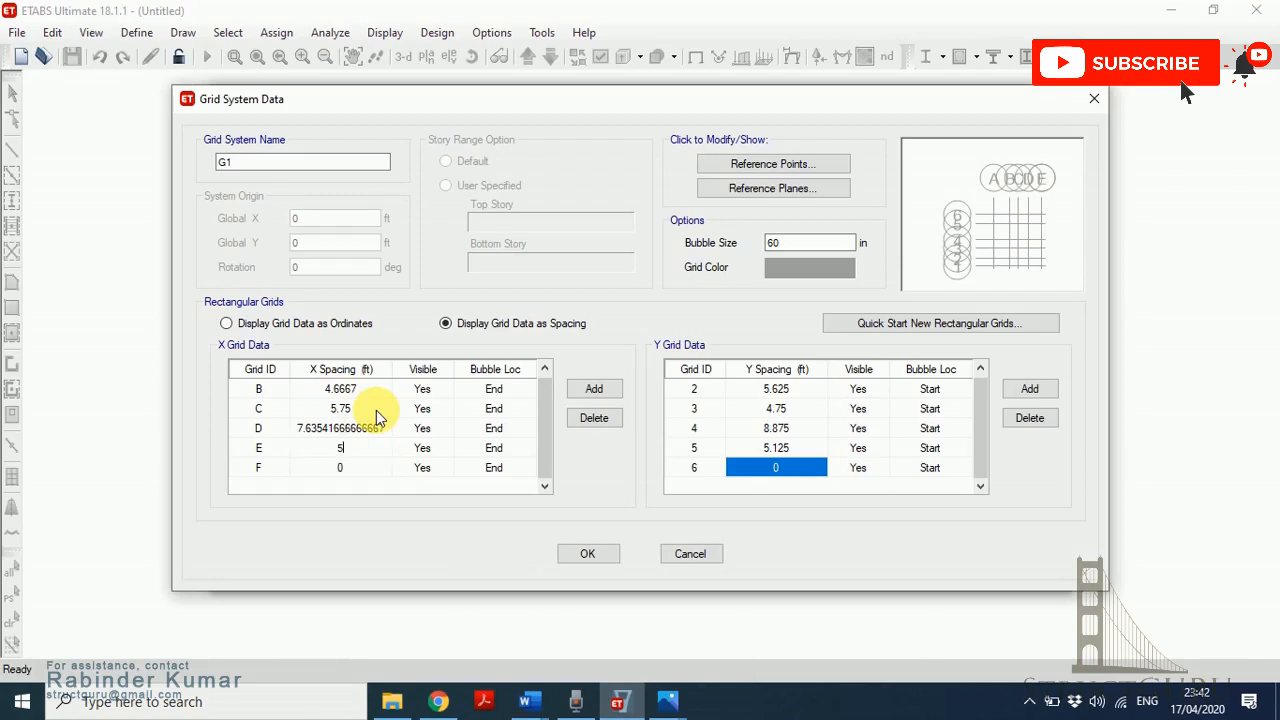
type("1")
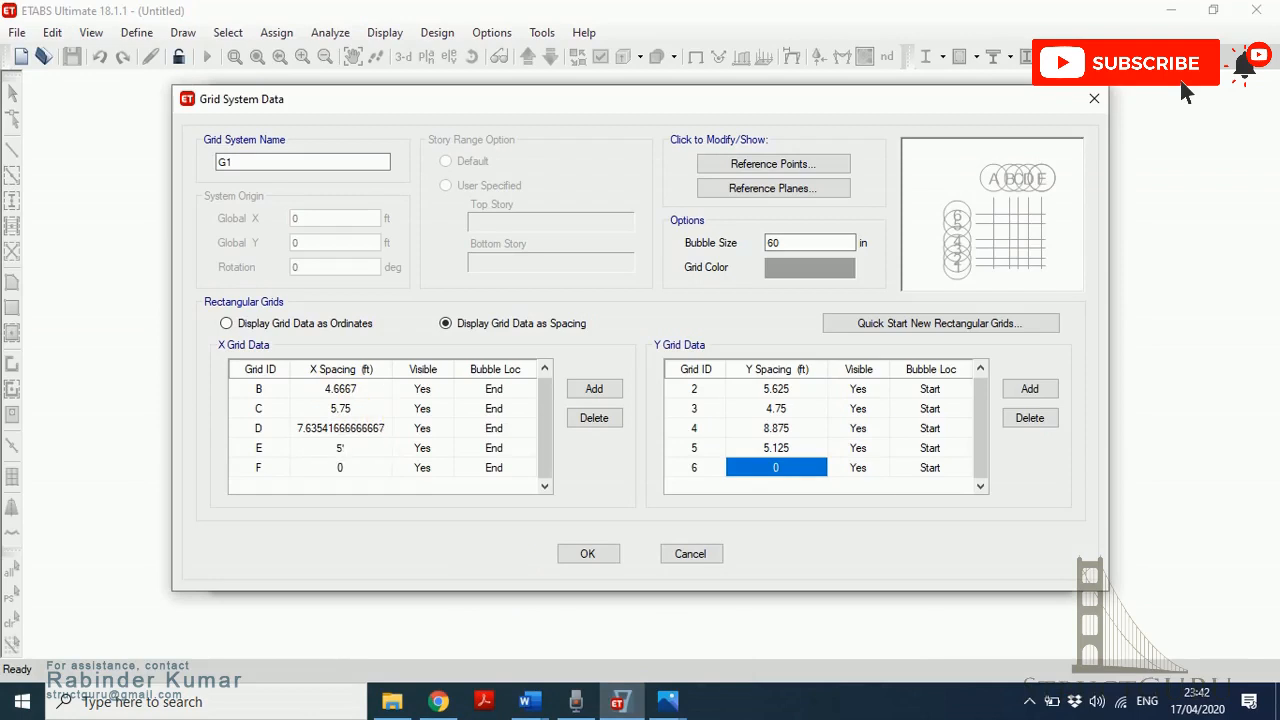
type("4.375")
key("Return")
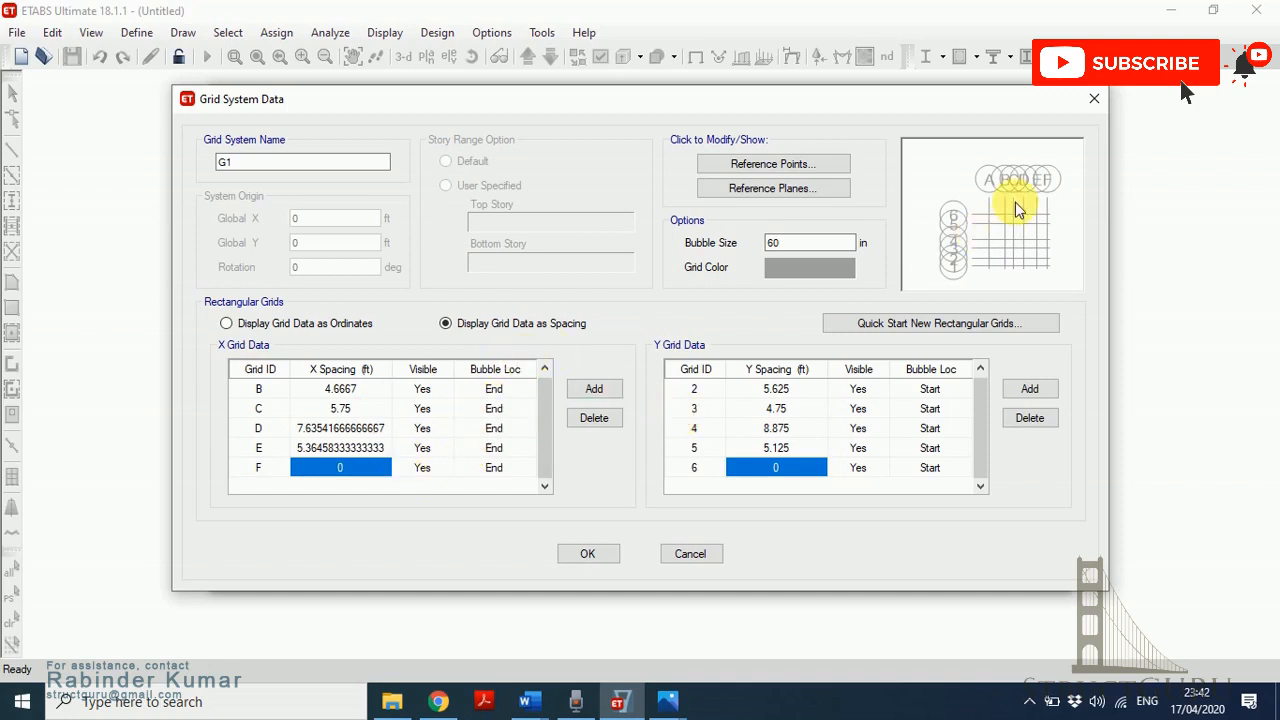
- Set the grid bubble size to 20 in and accept the grid system data
double_click(800, 244)
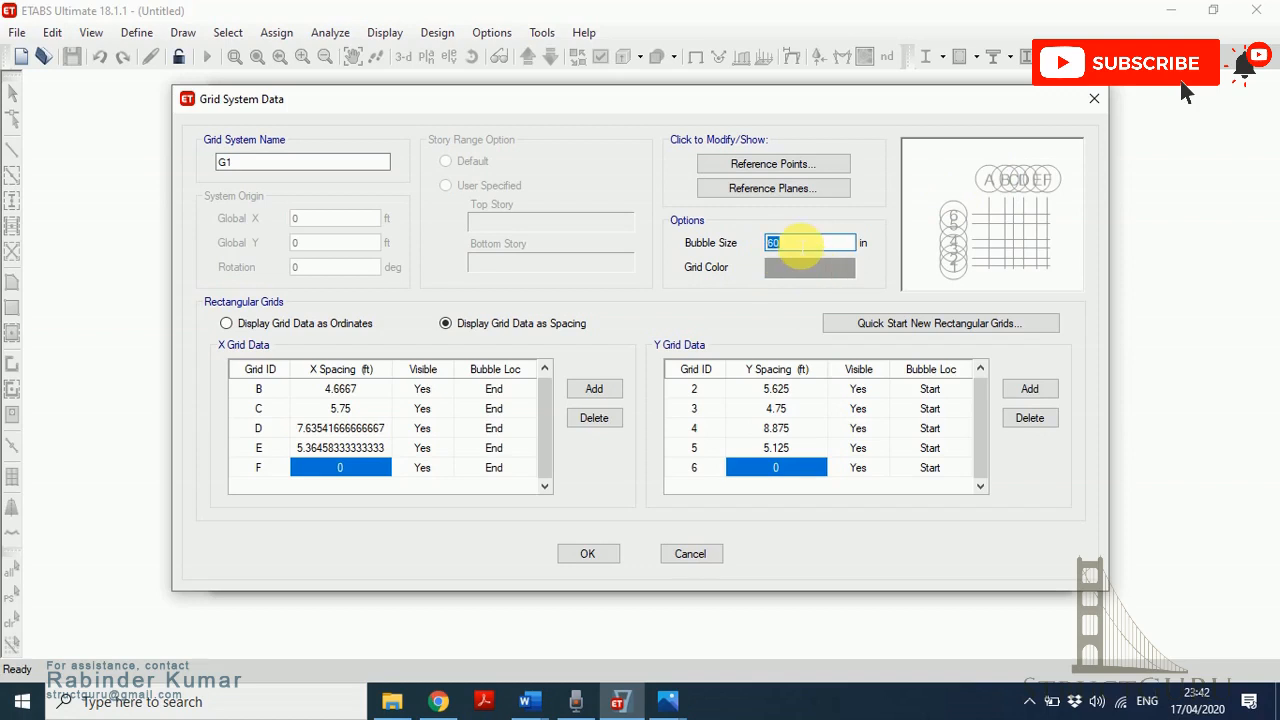
type("20")
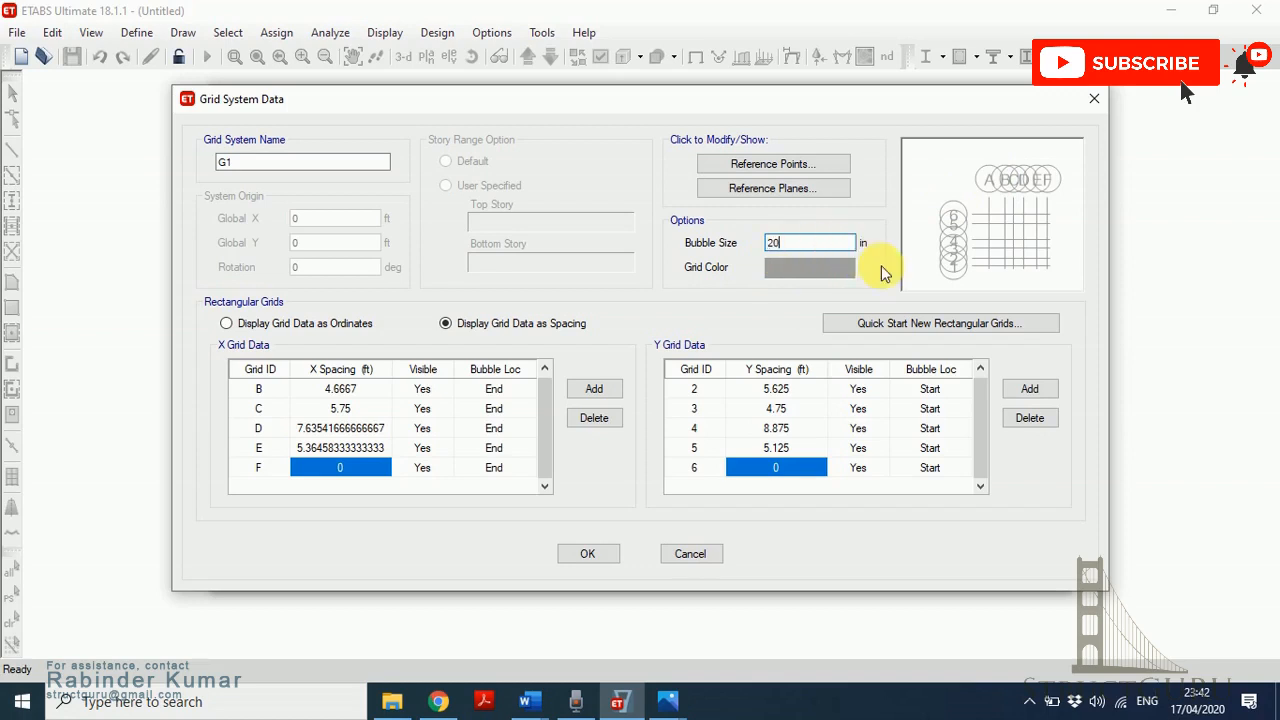
left_click(862, 428)
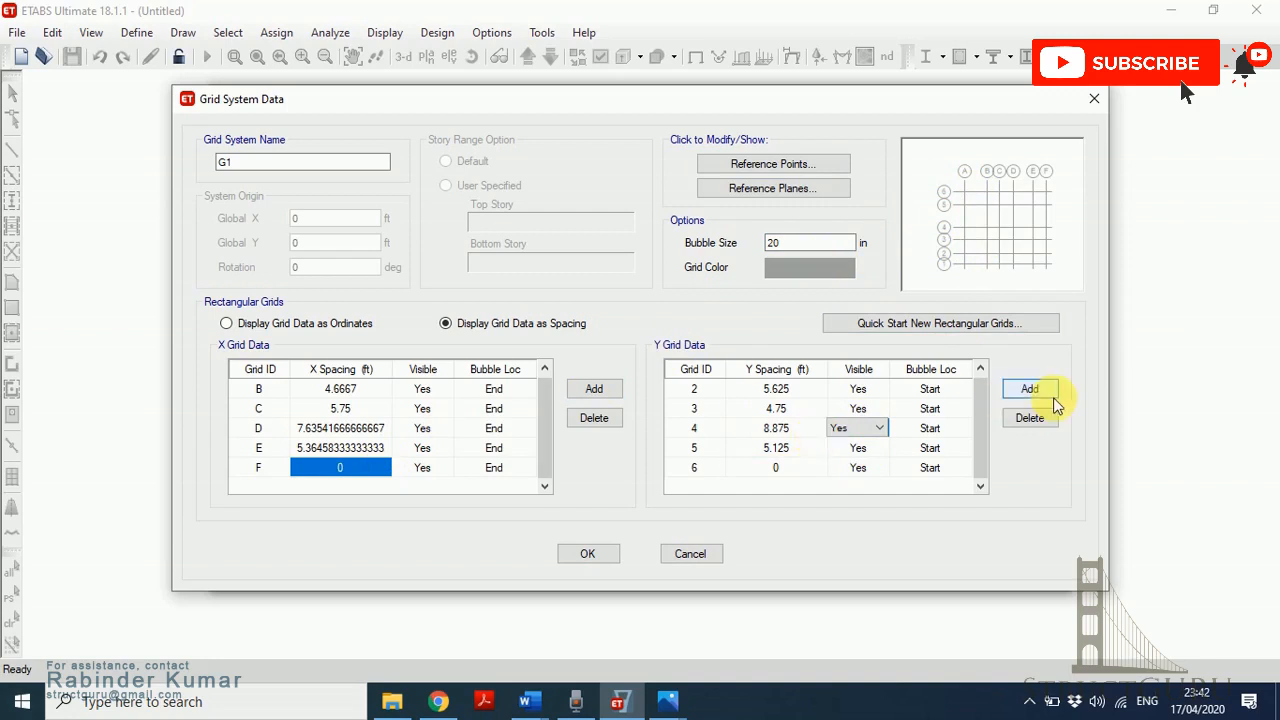
left_click(590, 554)
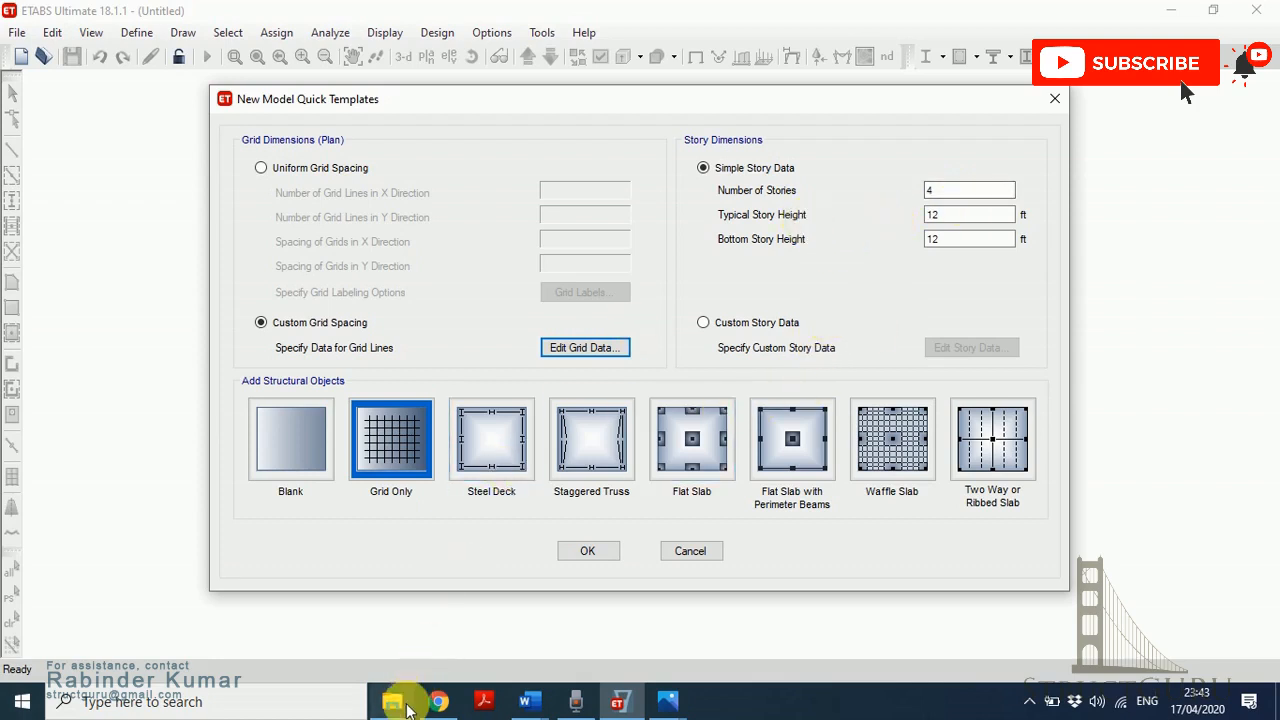
- Switch to File Explorer and open the Home-Section A-A drawing from the Documents folder to consult the story heights
mouse_move(408, 698)
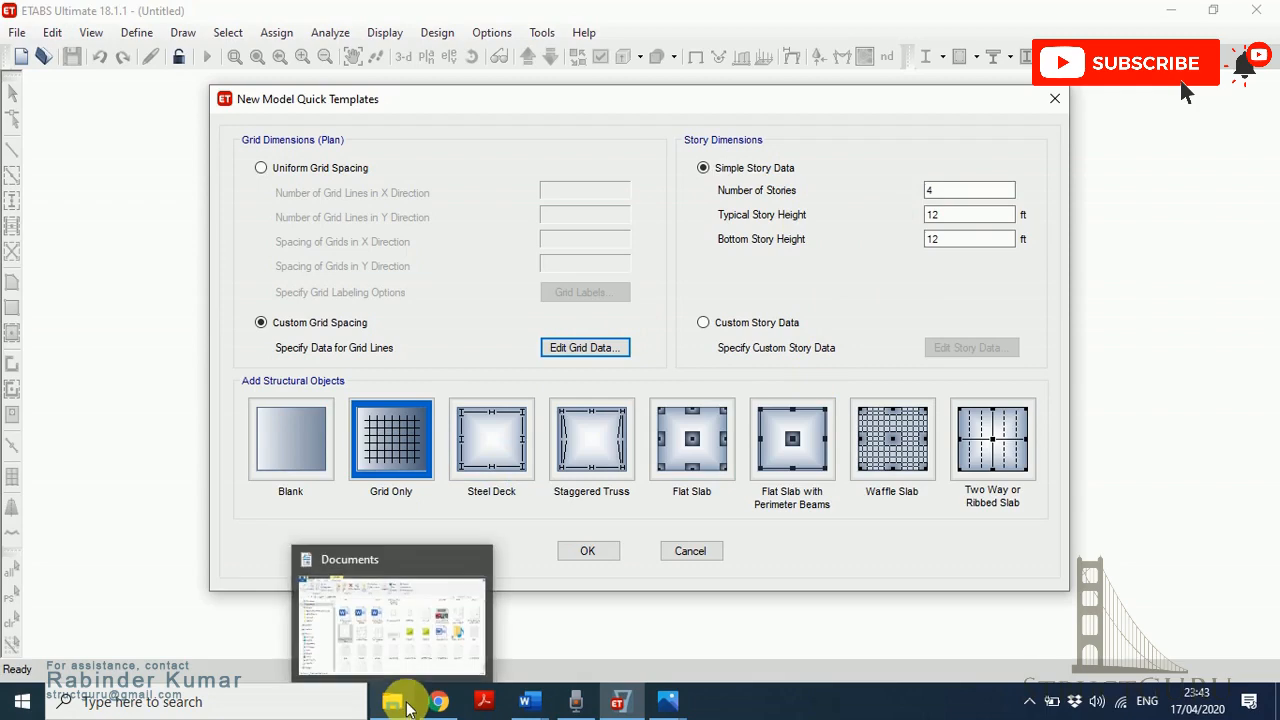
left_click(423, 640)
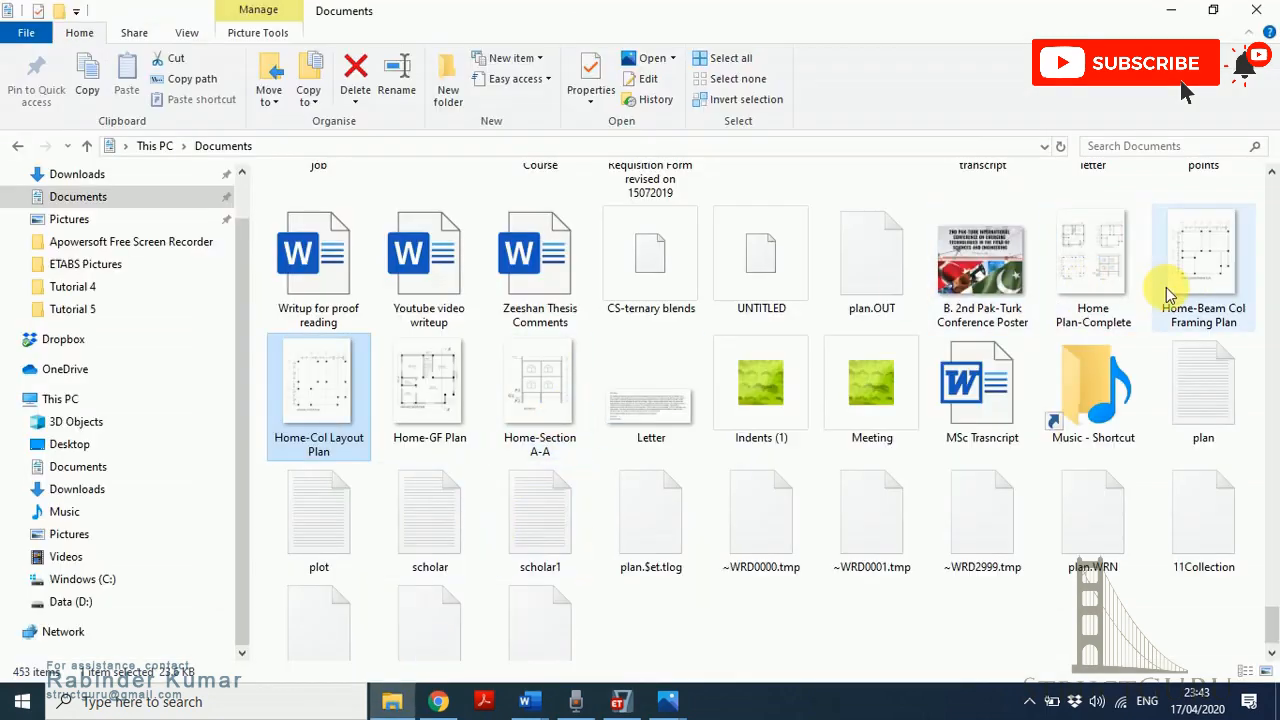
left_click(547, 388)
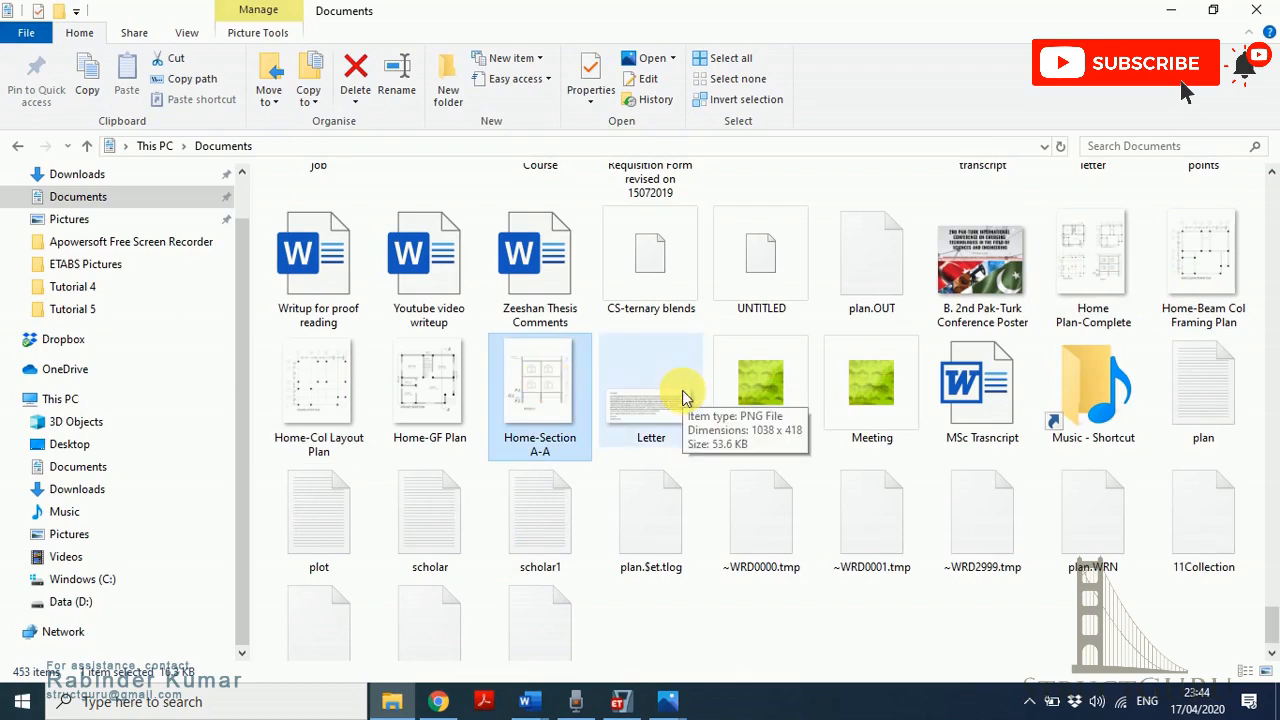
key("Return")
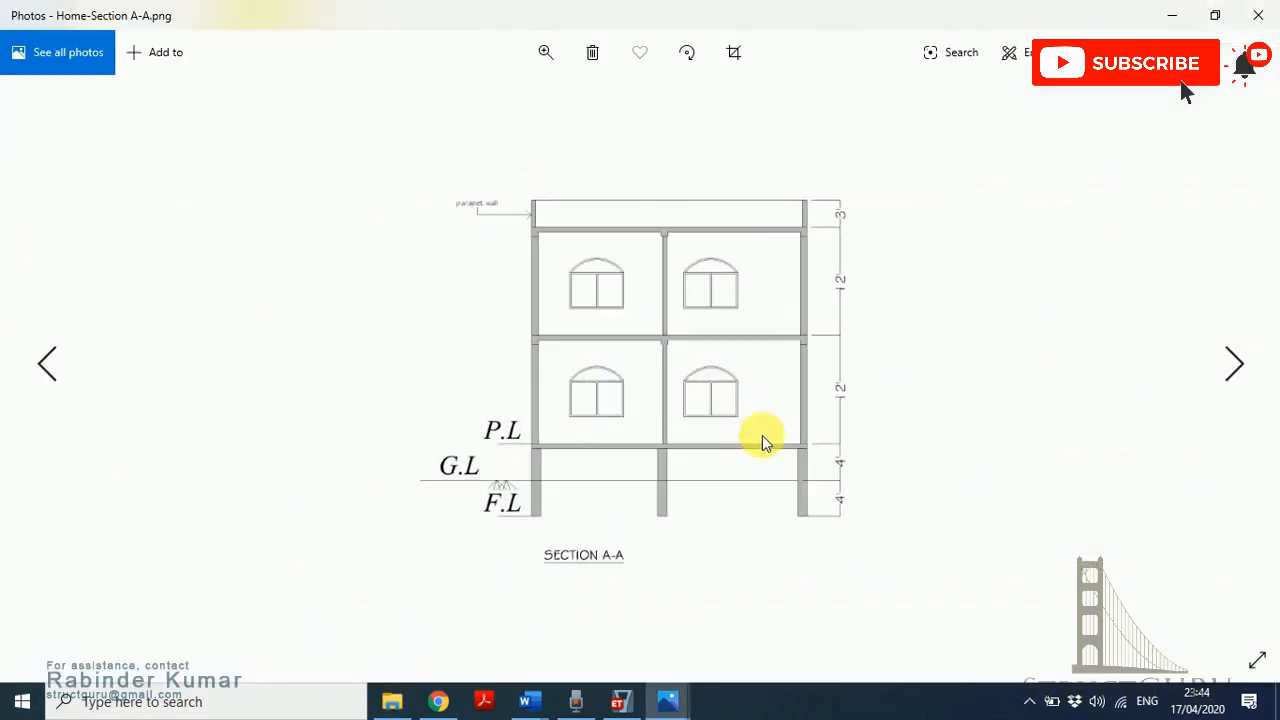
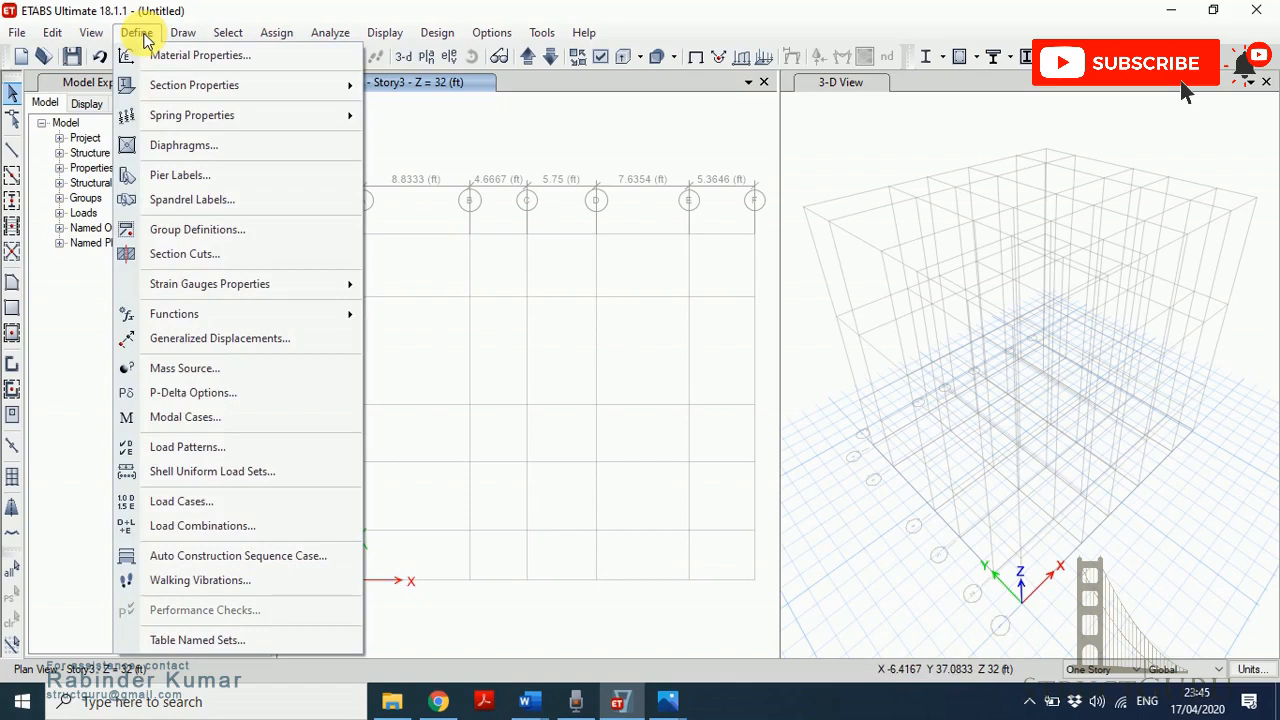
- Open the material definitions and look over the existing A992Fy50, 4000Psi and A615Gr60 materials
left_click(172, 56)
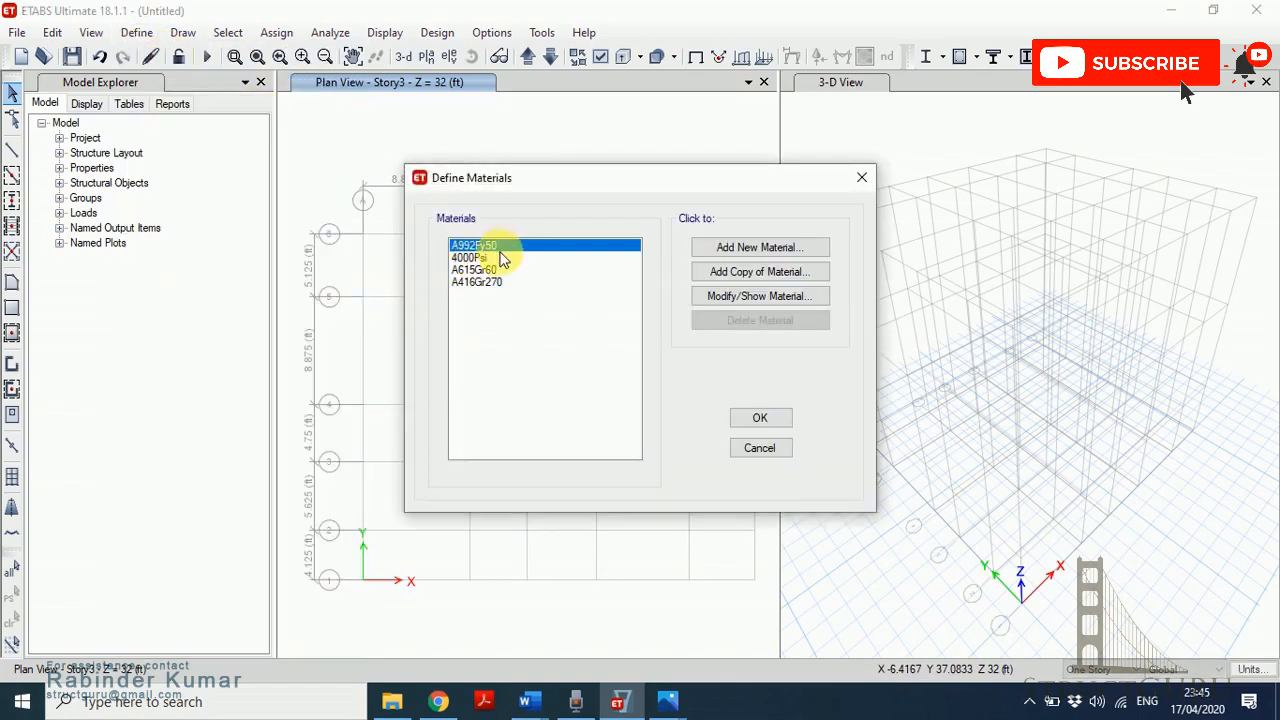
left_click(478, 262)
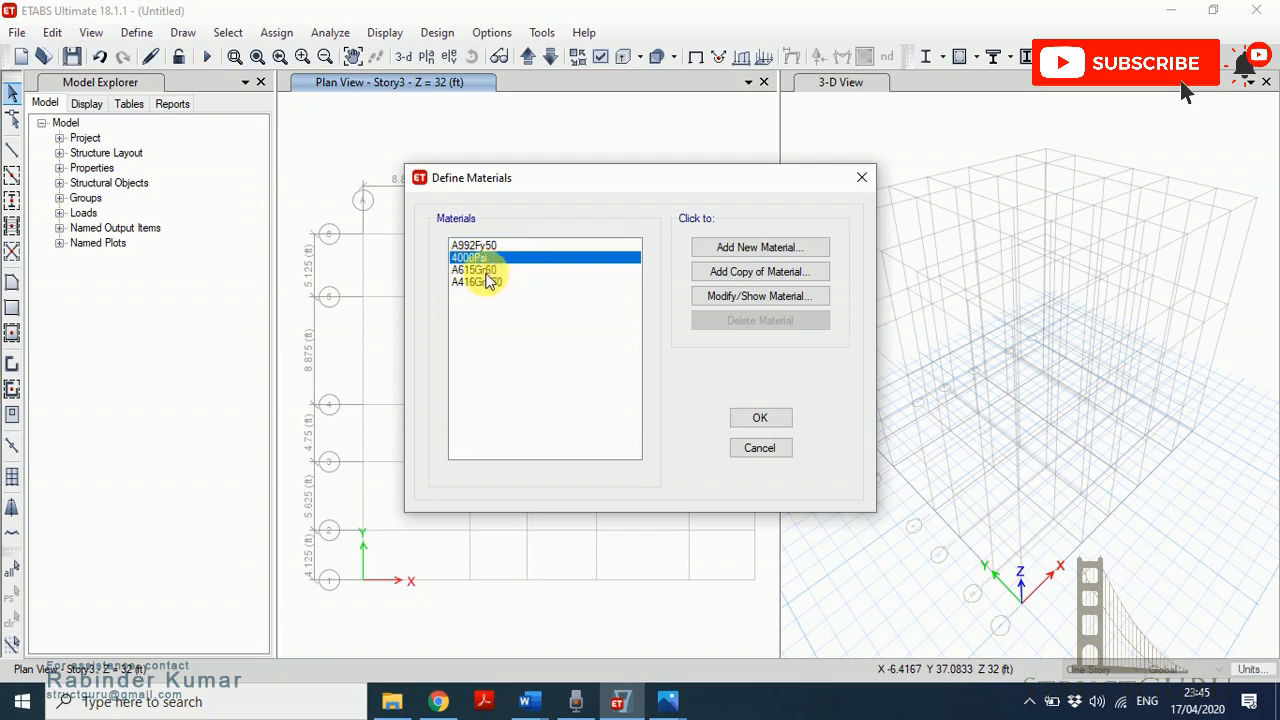
left_click(486, 271)
left_click(500, 247)
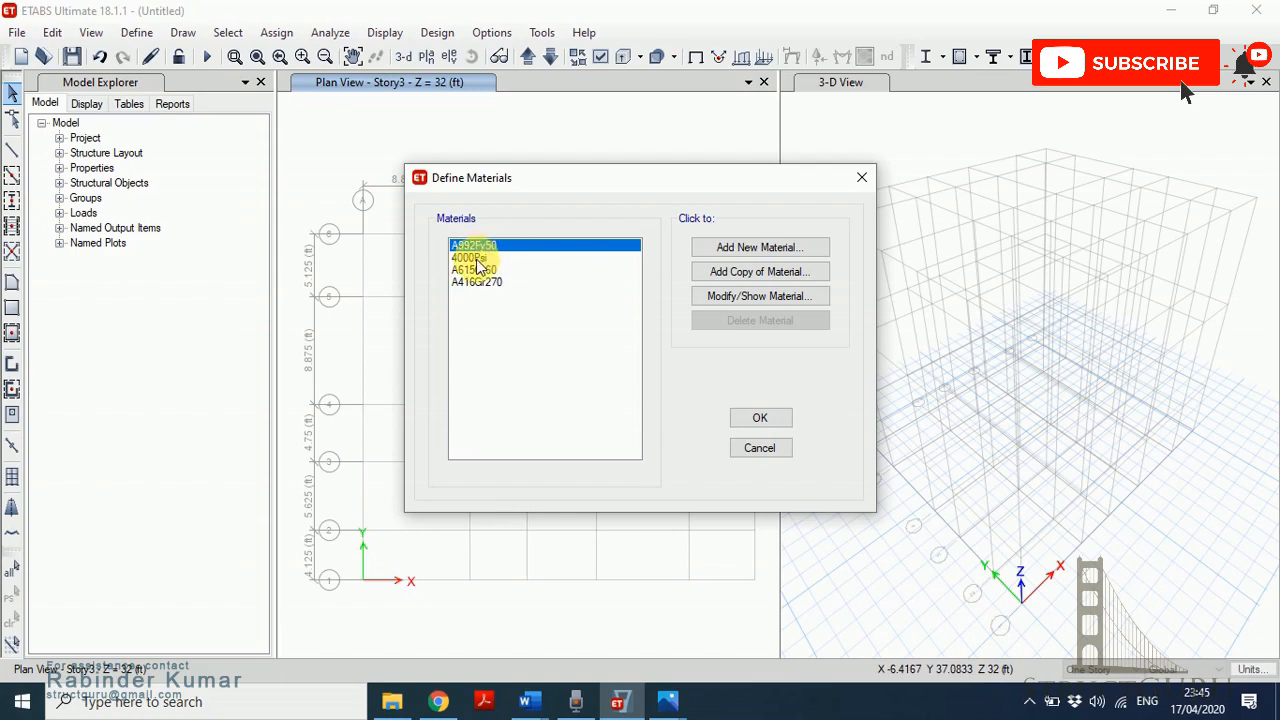
left_click(479, 258)
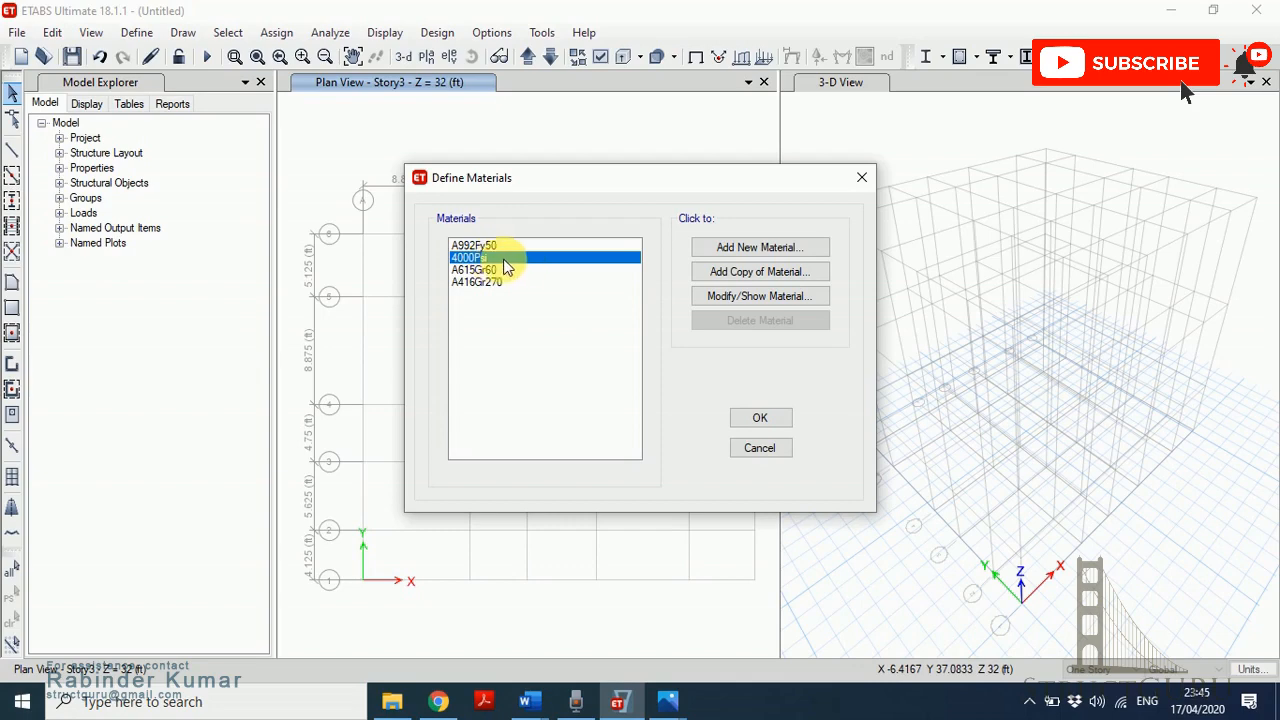
- Add a United States concrete material with the Customary standard and grade f'c 3000 psi, and accept its default properties
left_click(740, 250)
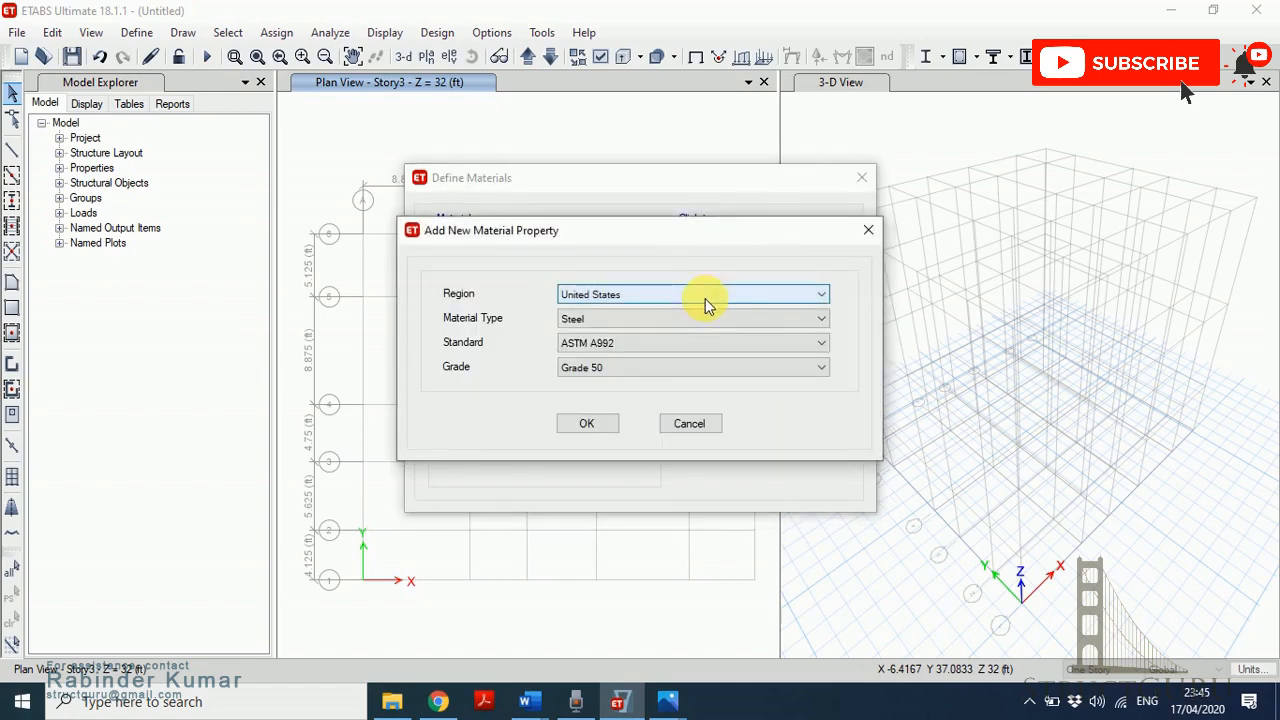
left_click(779, 316)
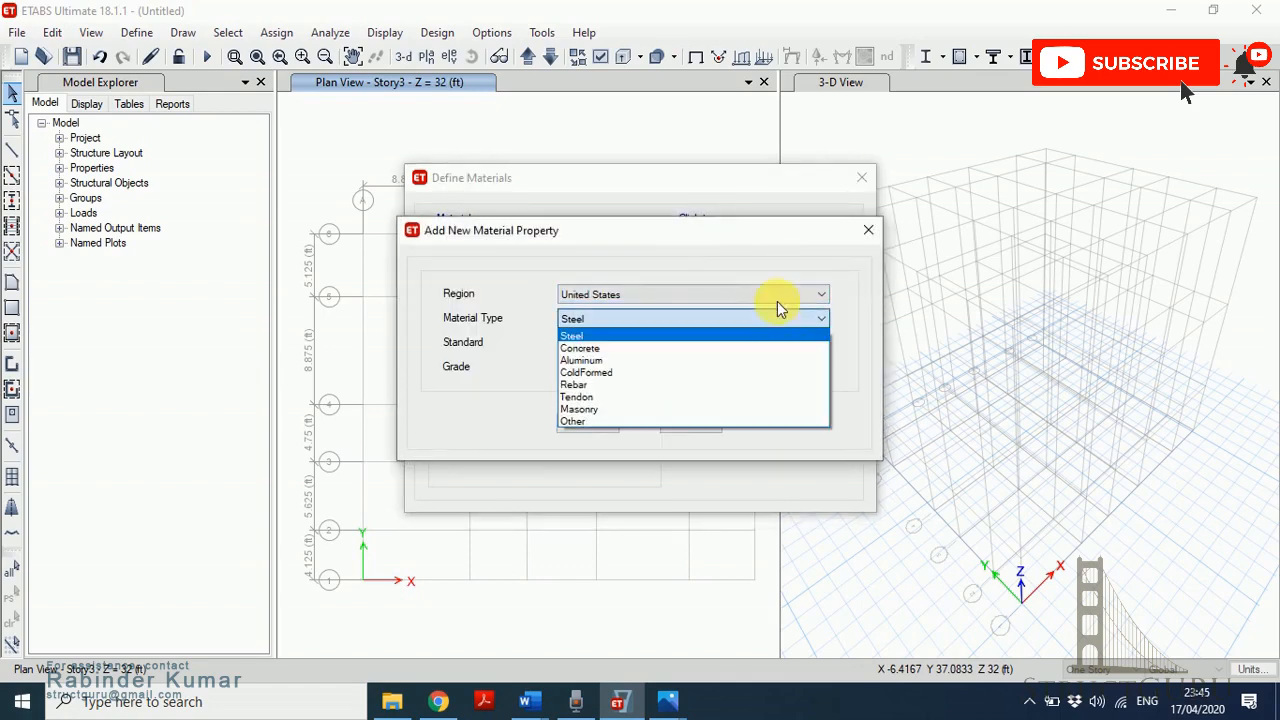
left_click(780, 299)
left_click(784, 300)
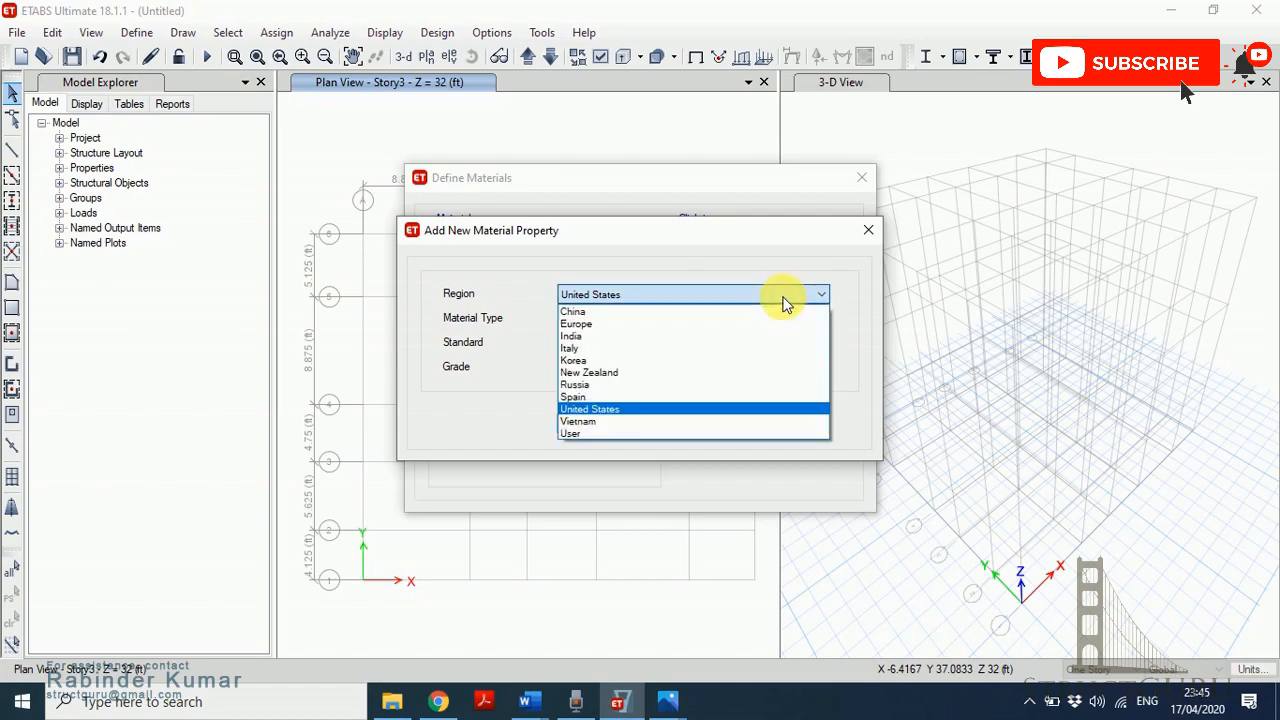
left_click(784, 300)
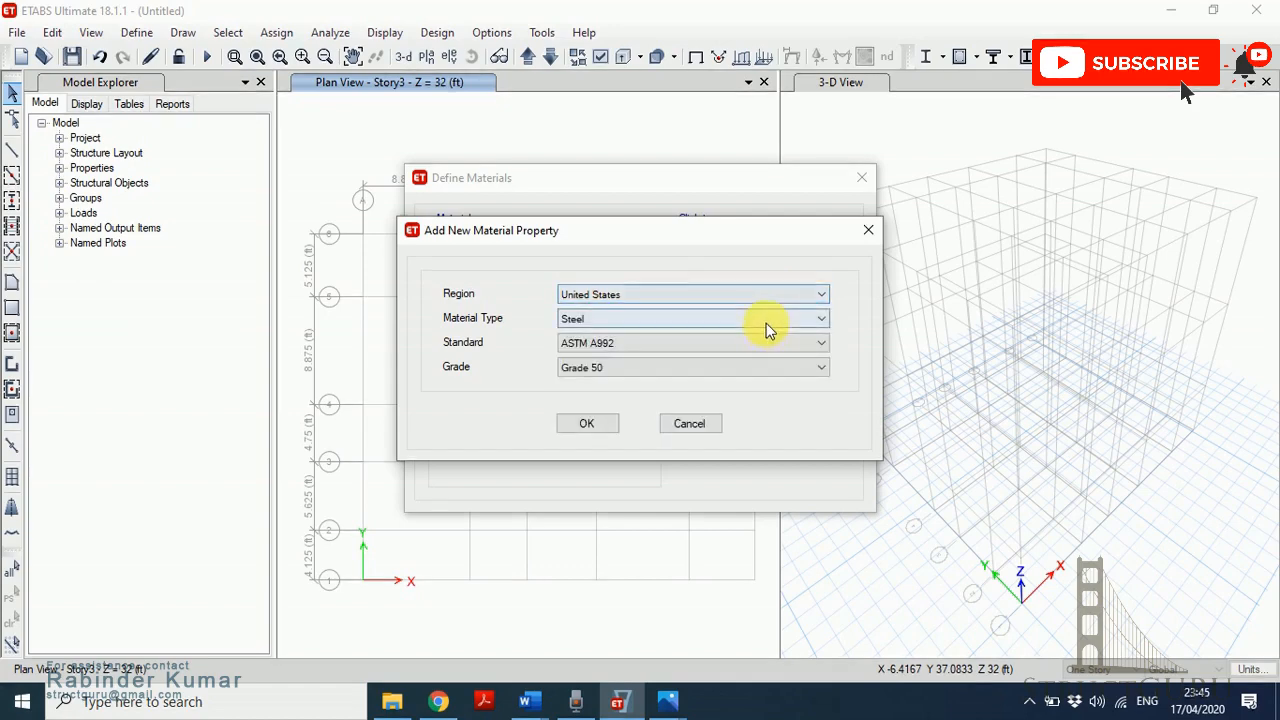
left_click(766, 319)
left_click(757, 349)
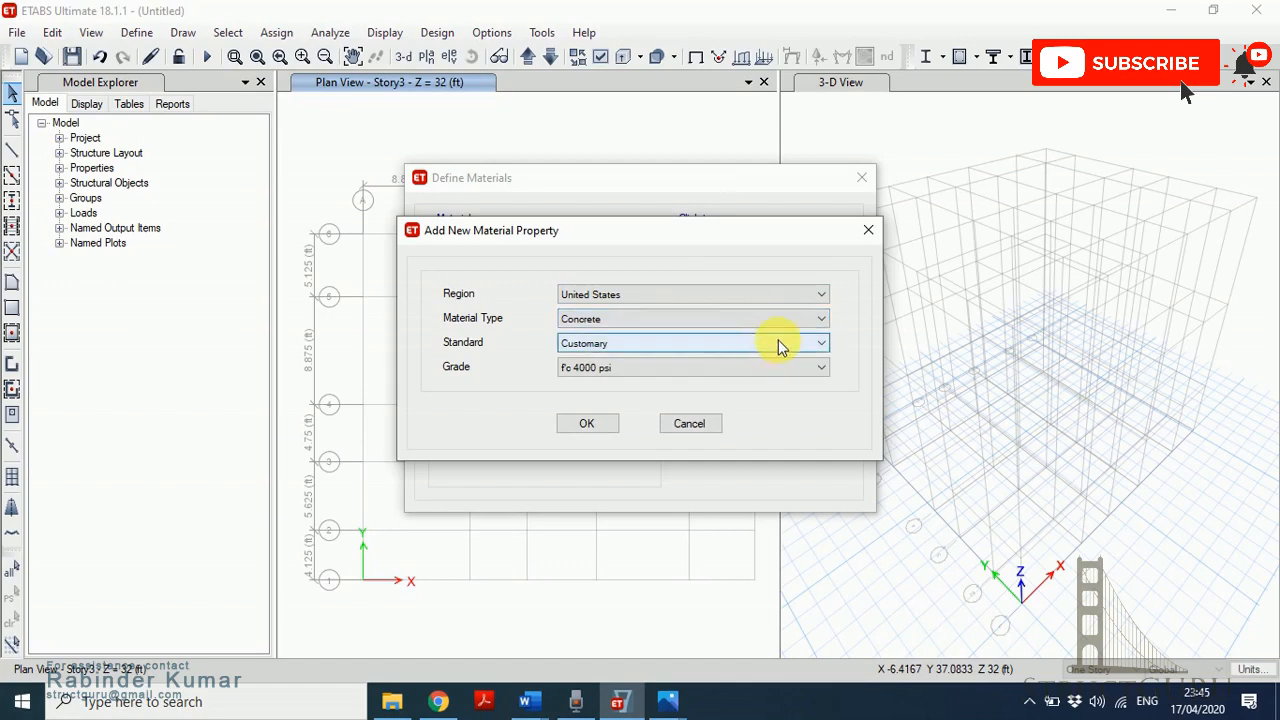
left_click(766, 365)
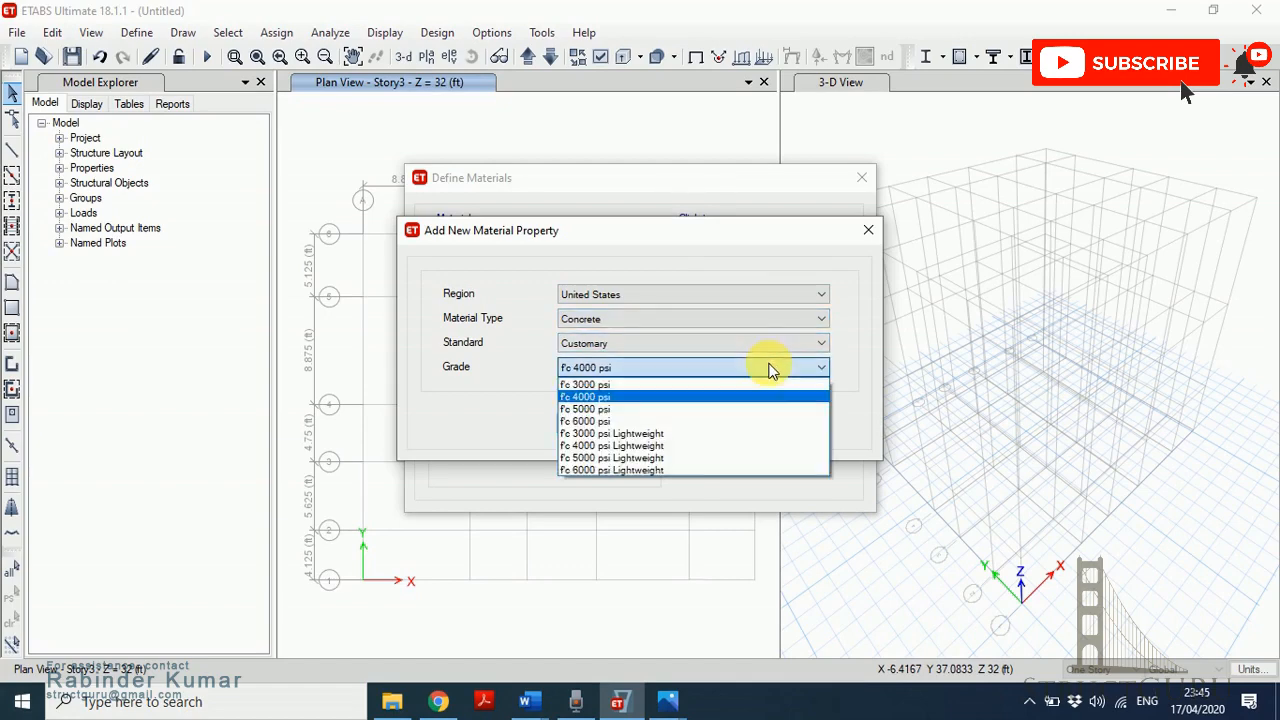
left_click(752, 385)
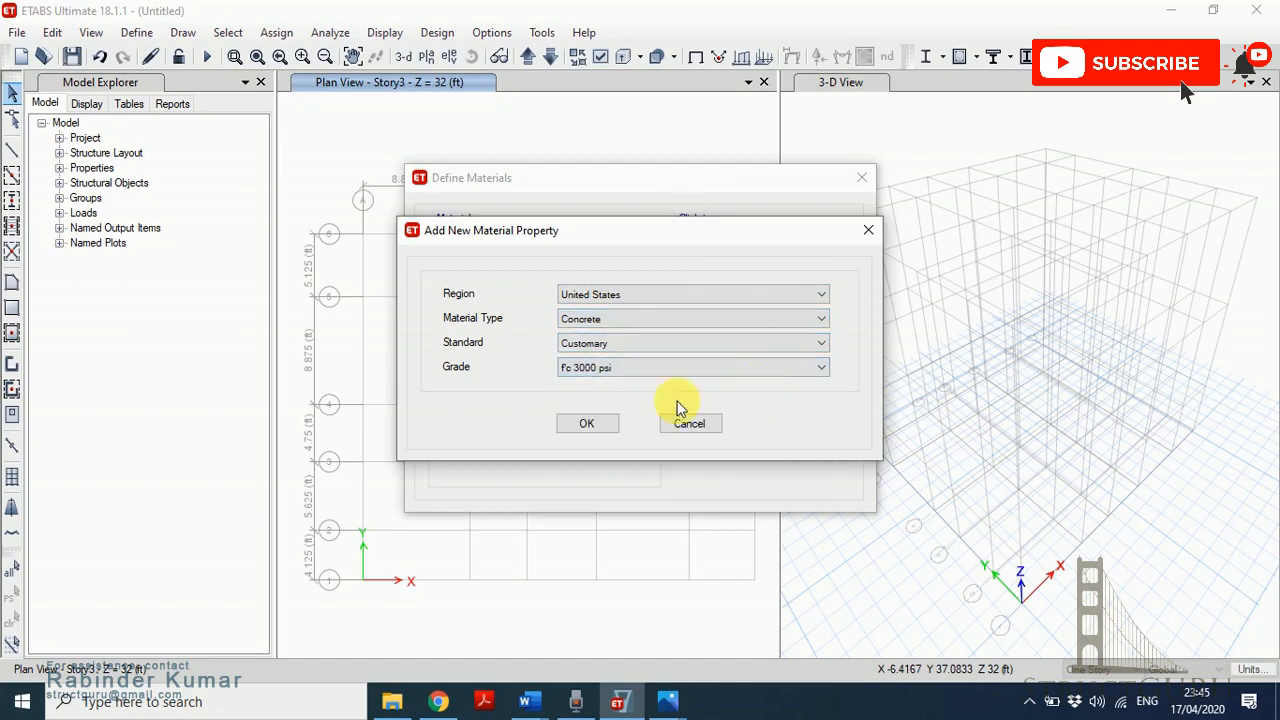
left_click(588, 424)
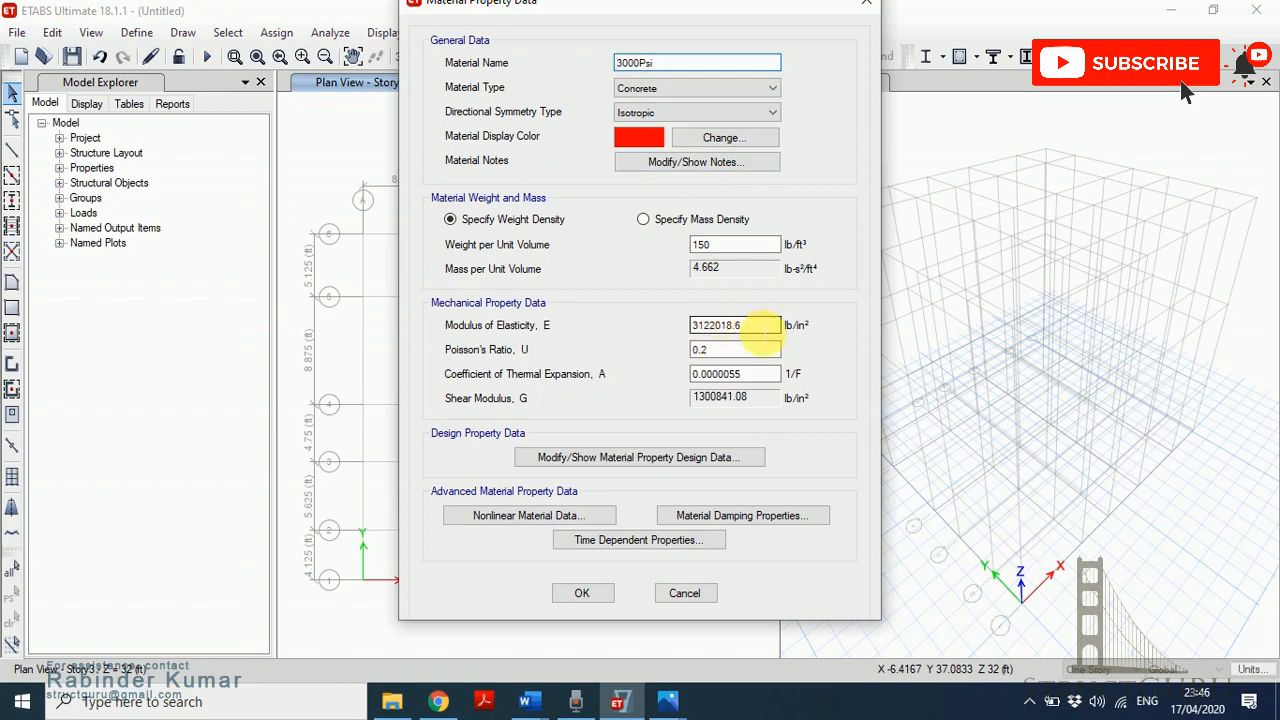
left_click(582, 593)
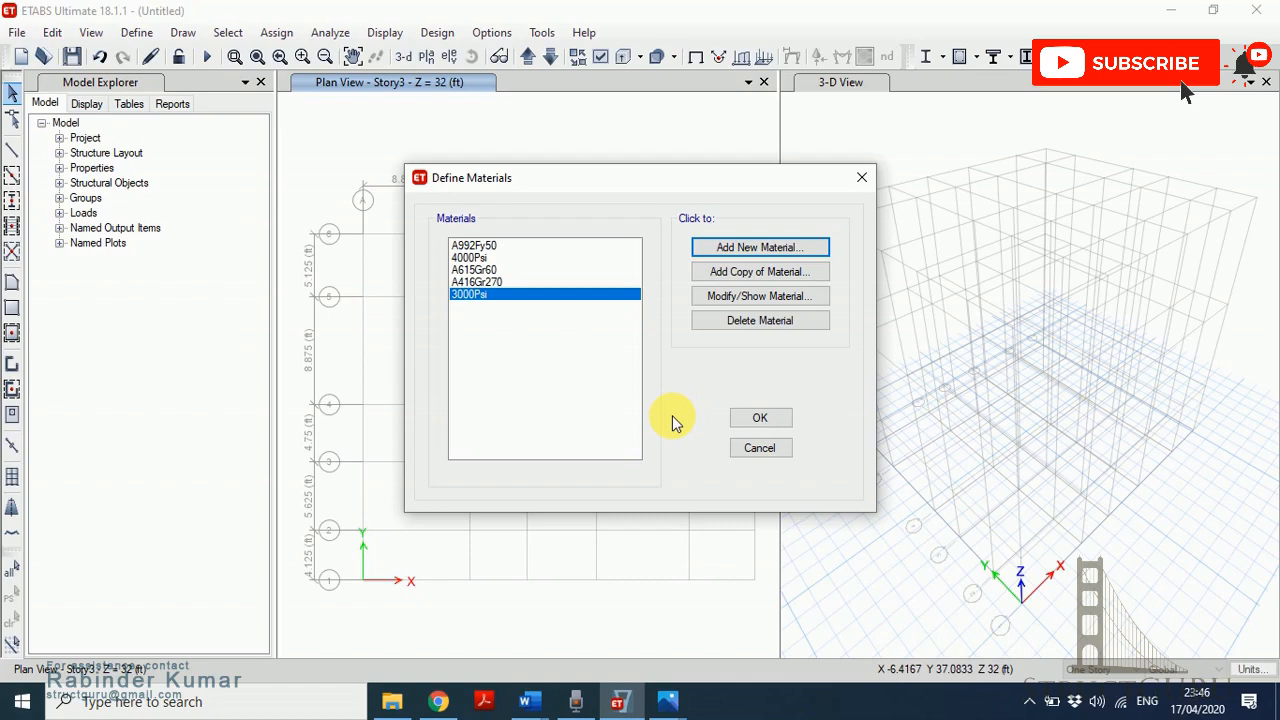
left_click(760, 419)
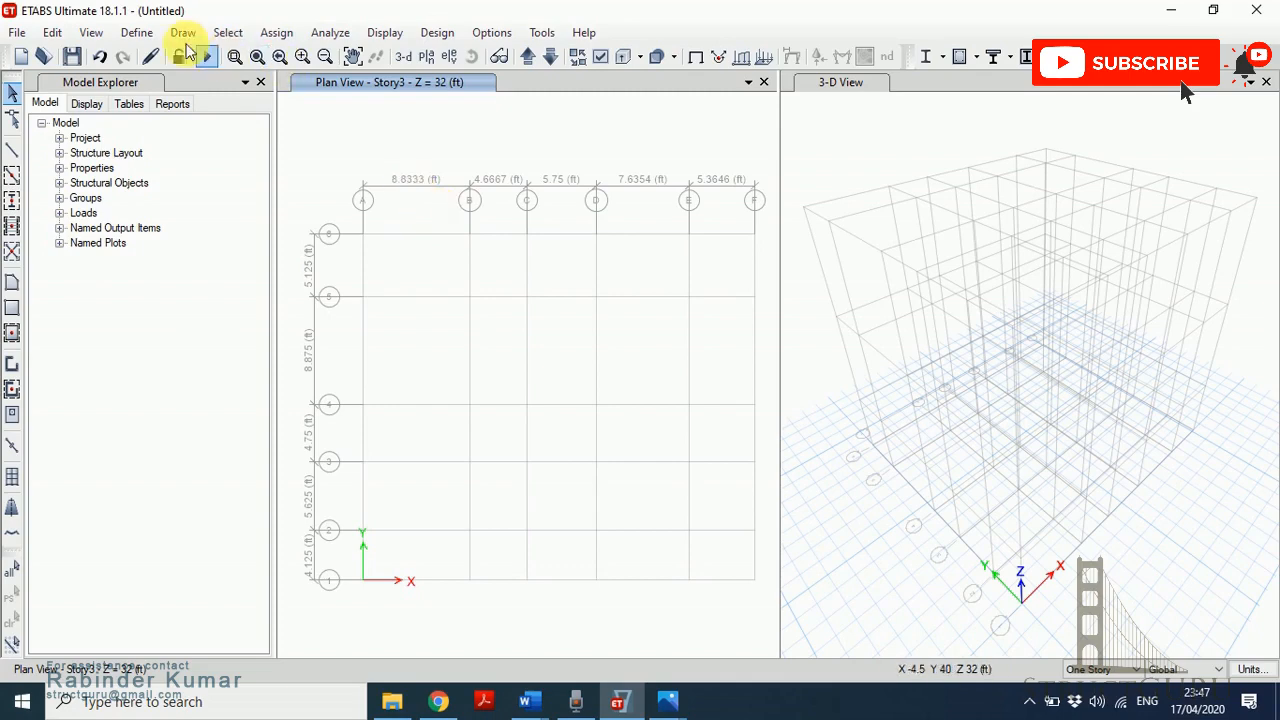
- Open the frame section property definitions
left_click(140, 33)
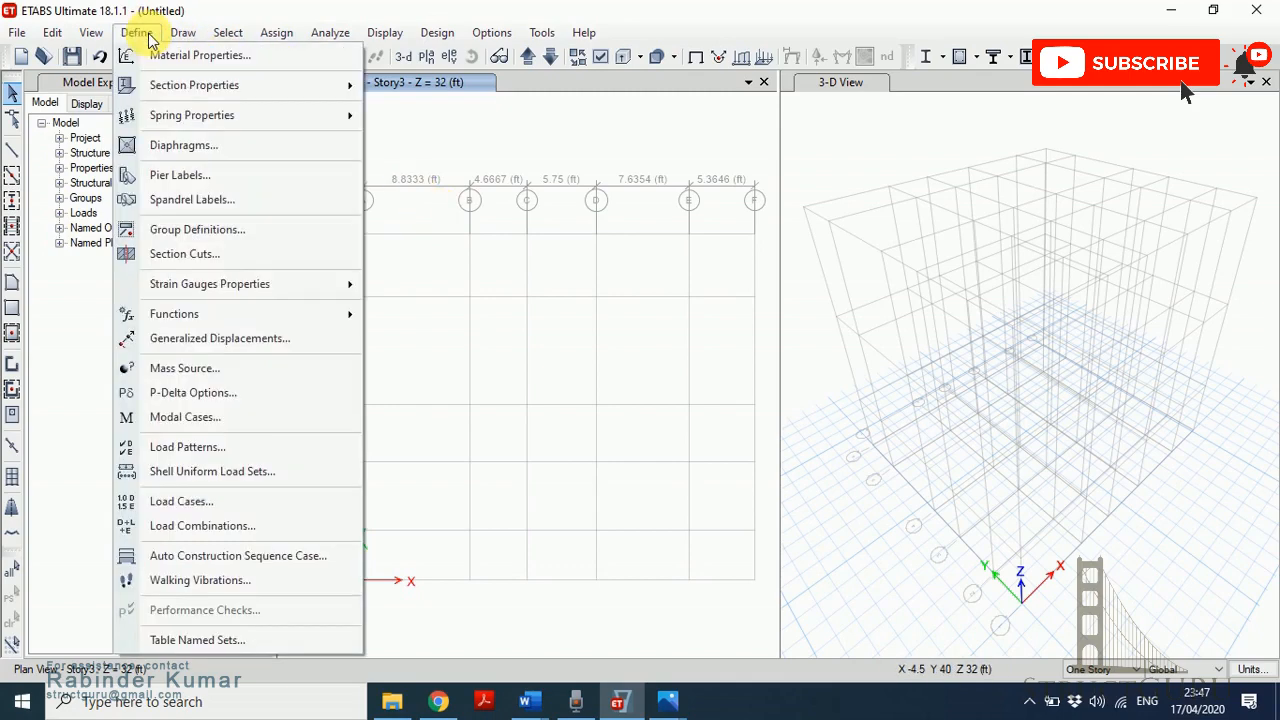
mouse_move(237, 84)
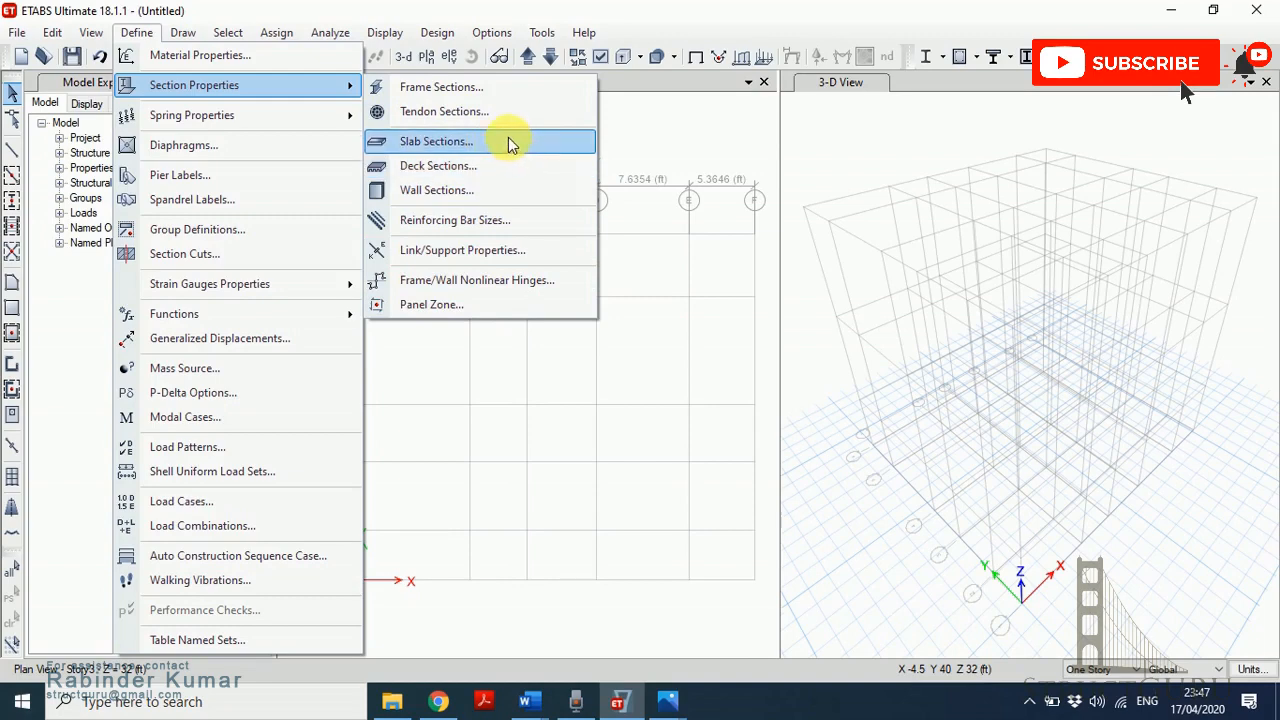
left_click(479, 88)
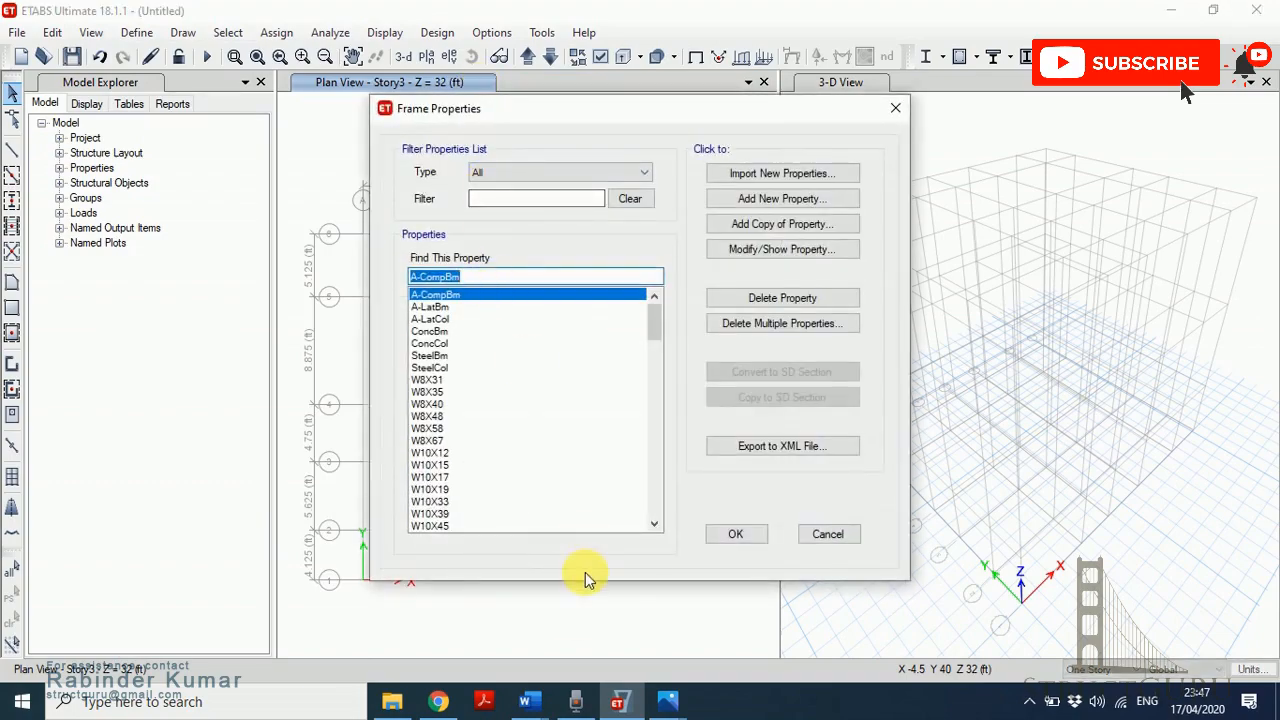
- Switch to Photos to consult the column positions in the Home-Col Layout Plan drawing, and return to ETABS
left_click(663, 705)
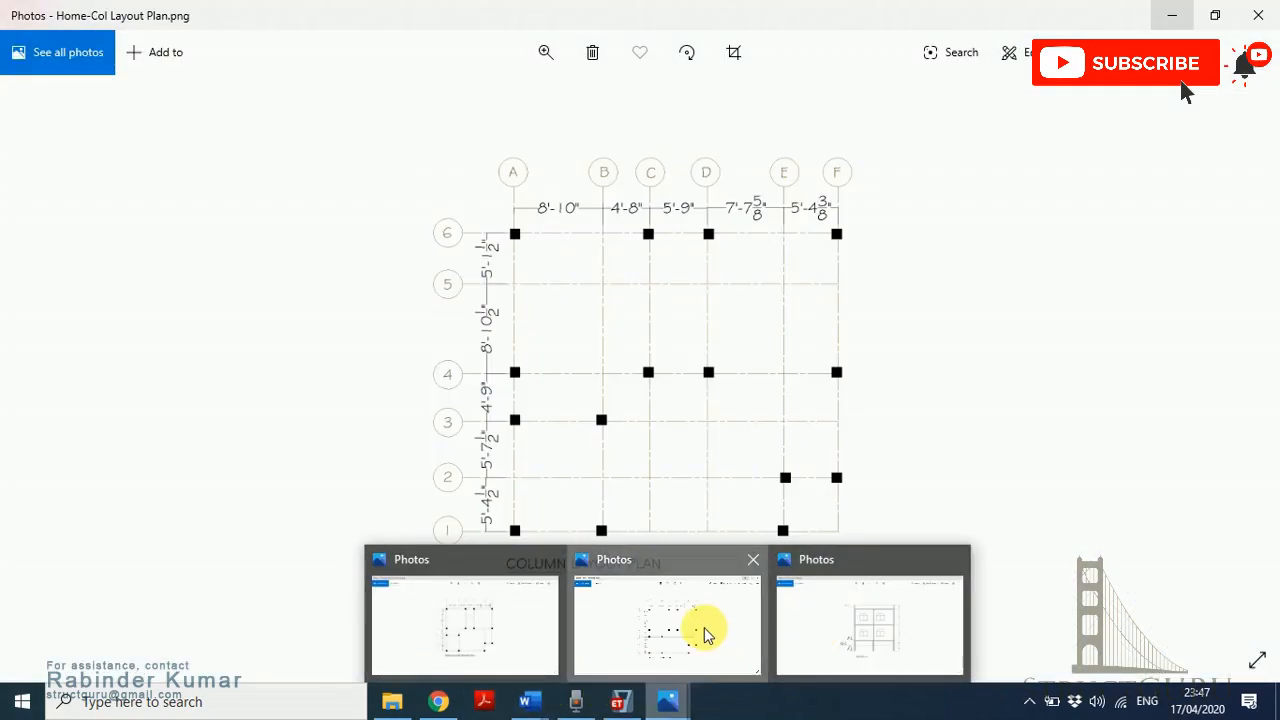
left_click(704, 627)
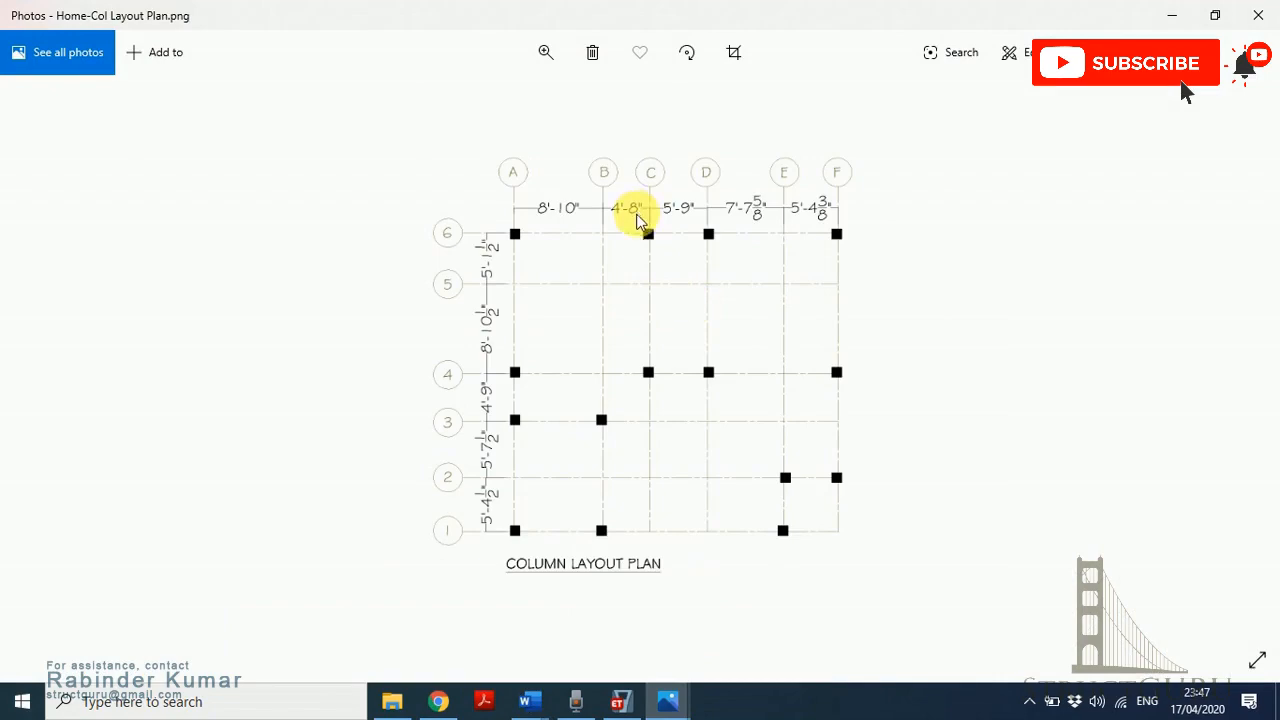
left_click(1173, 17)
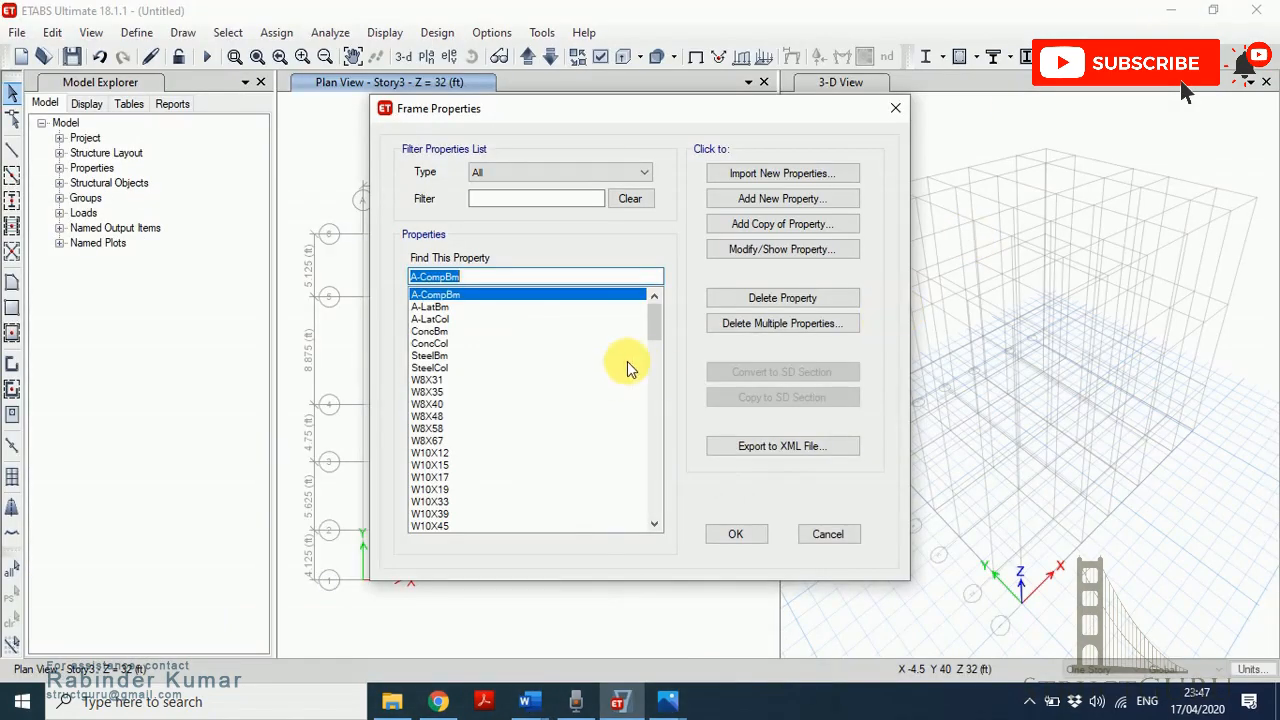
- Add a concrete rectangular frame section named C12"X12" with 4000Psi as its material
left_click(781, 201)
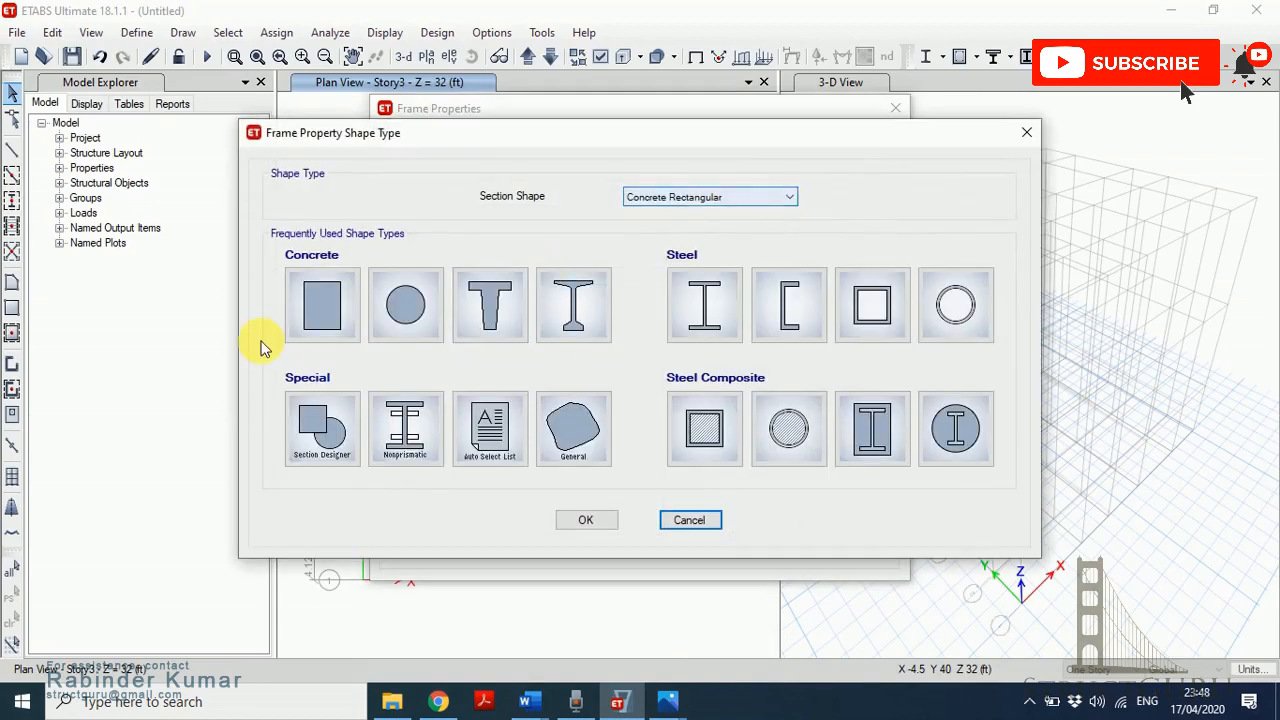
left_click(334, 314)
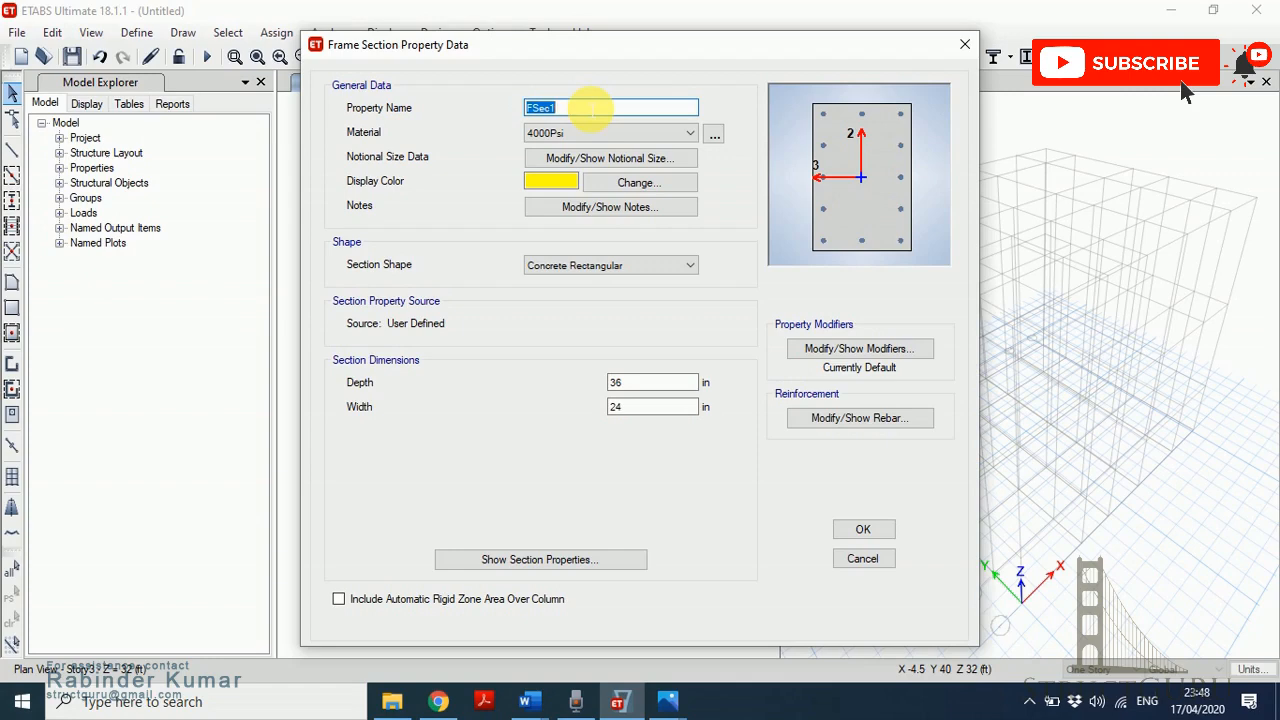
type("C")
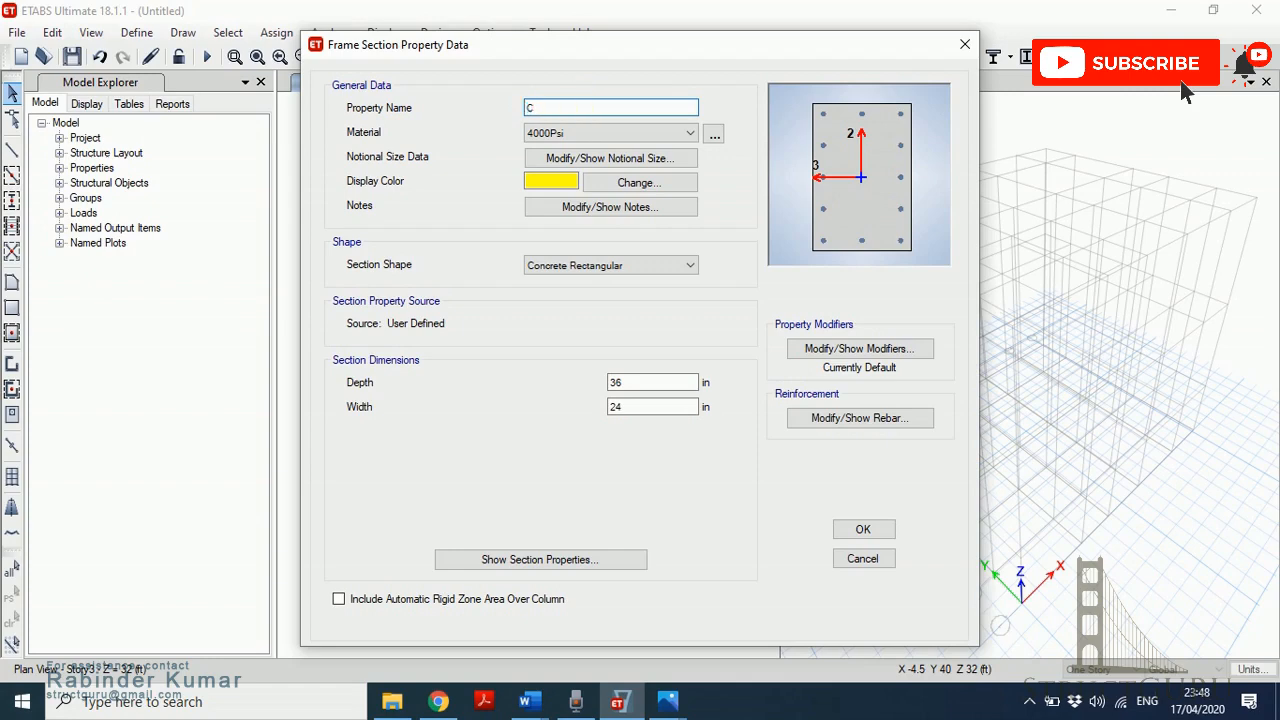
type("12\"X12\"")
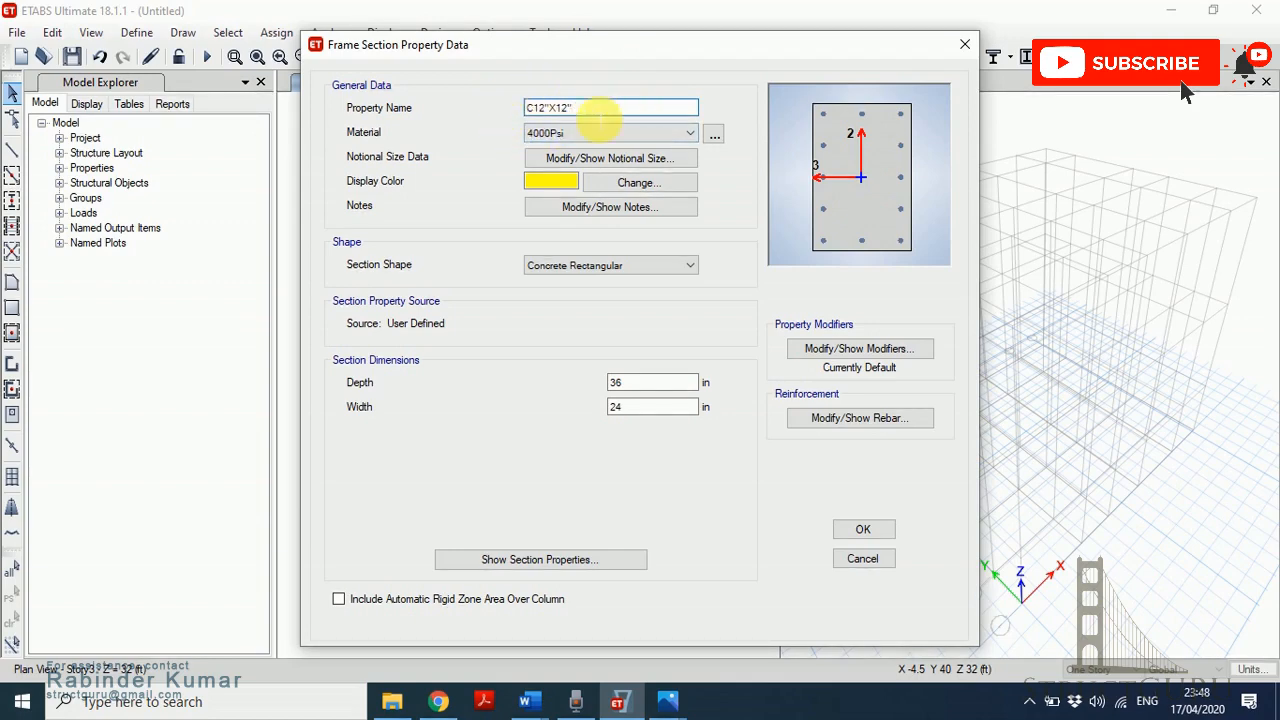
left_click(652, 141)
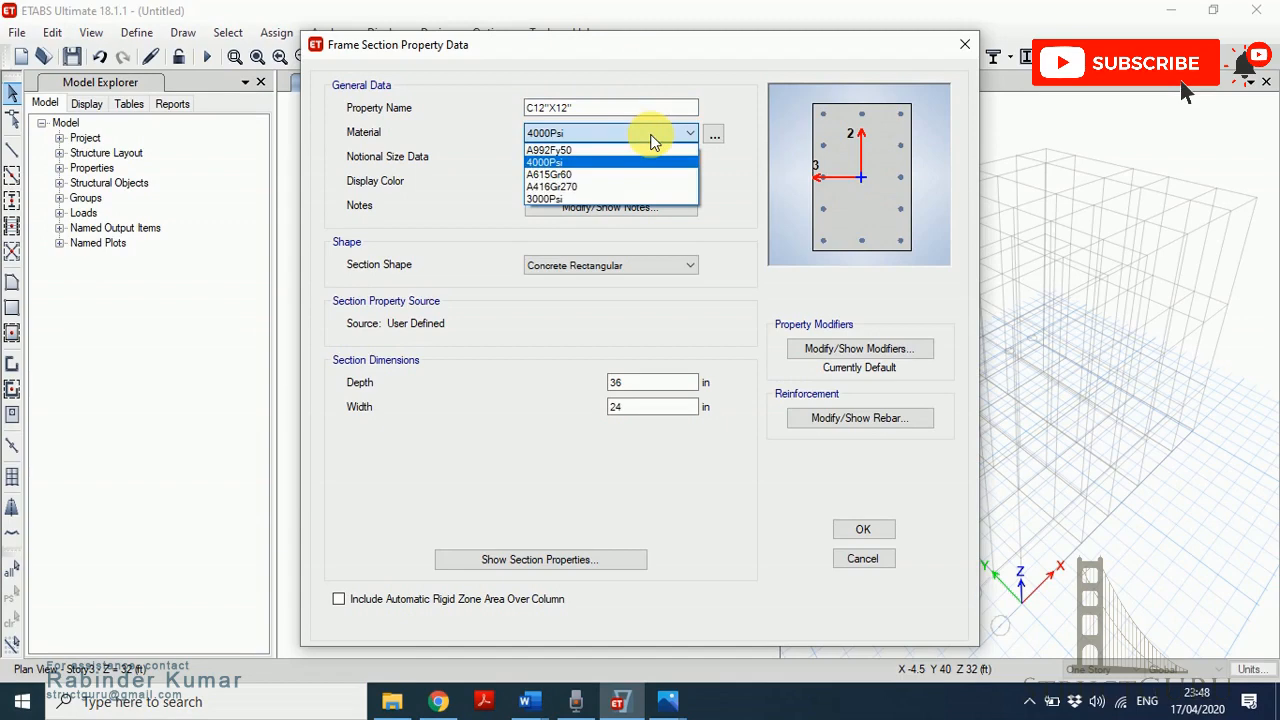
left_click(614, 162)
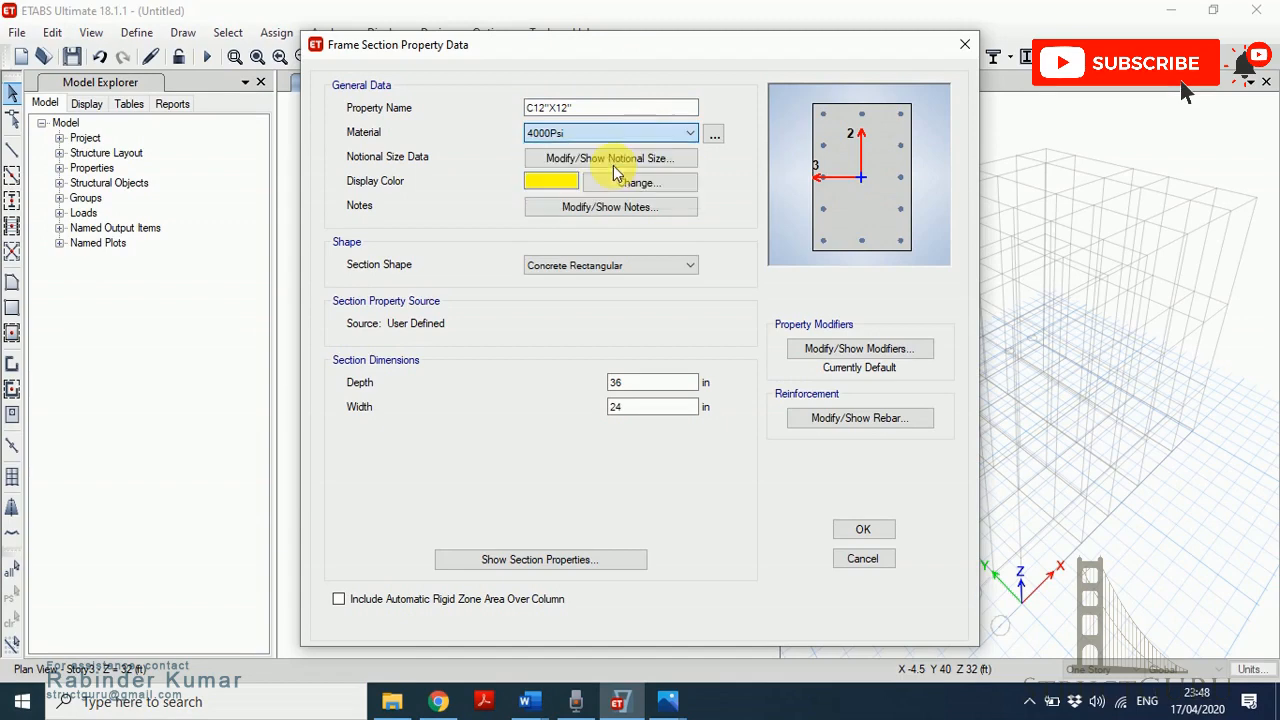
left_click(614, 110)
- Set the column section's depth and width to 12 in each
double_click(650, 383)
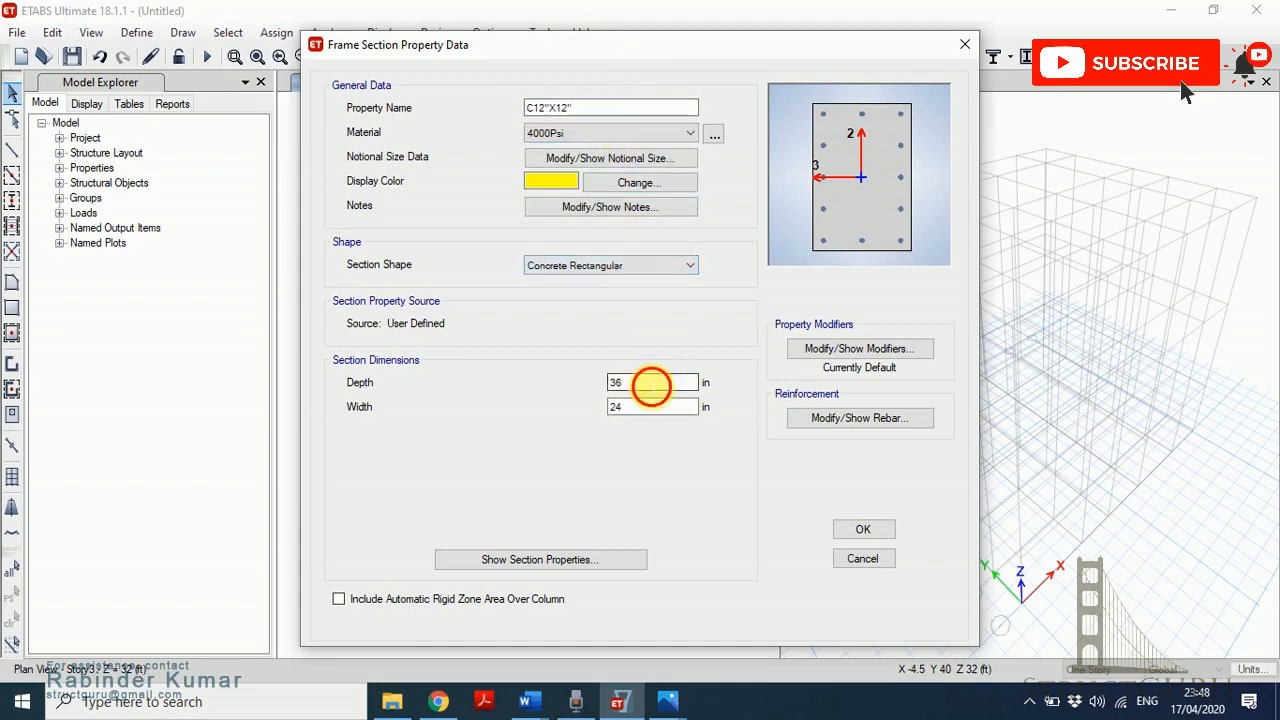
type("12")
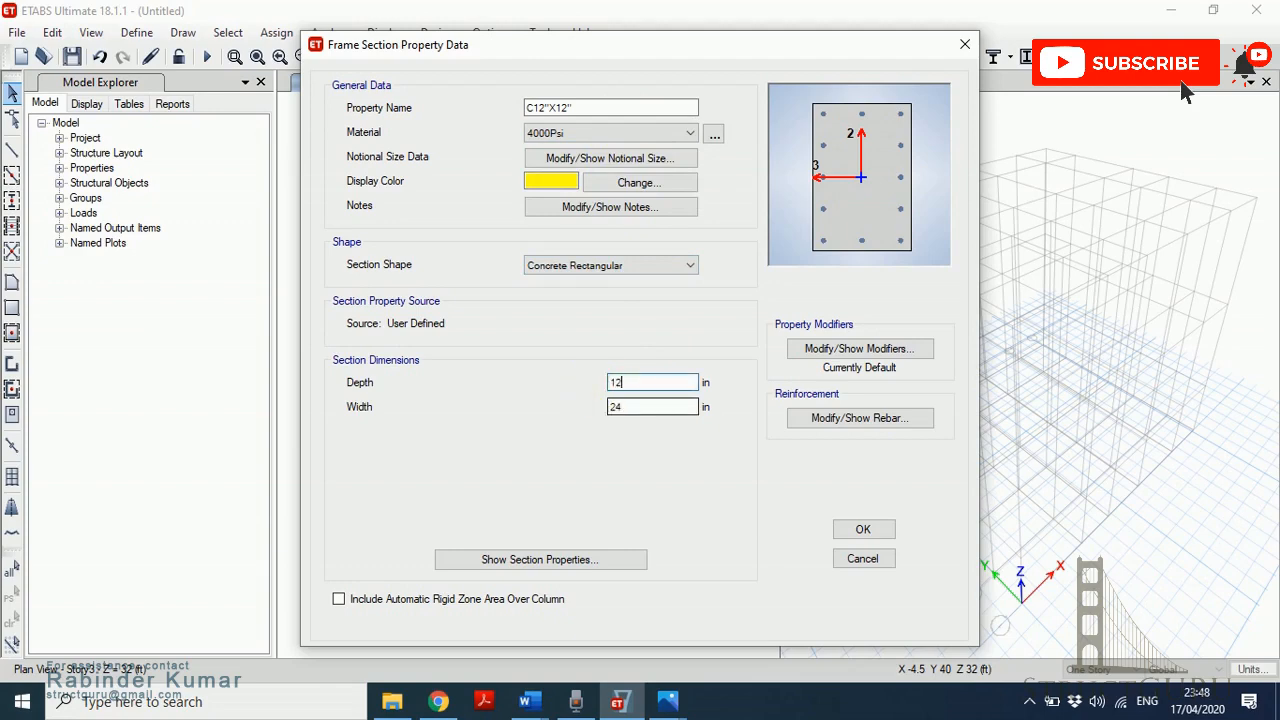
double_click(657, 407)
type("1")
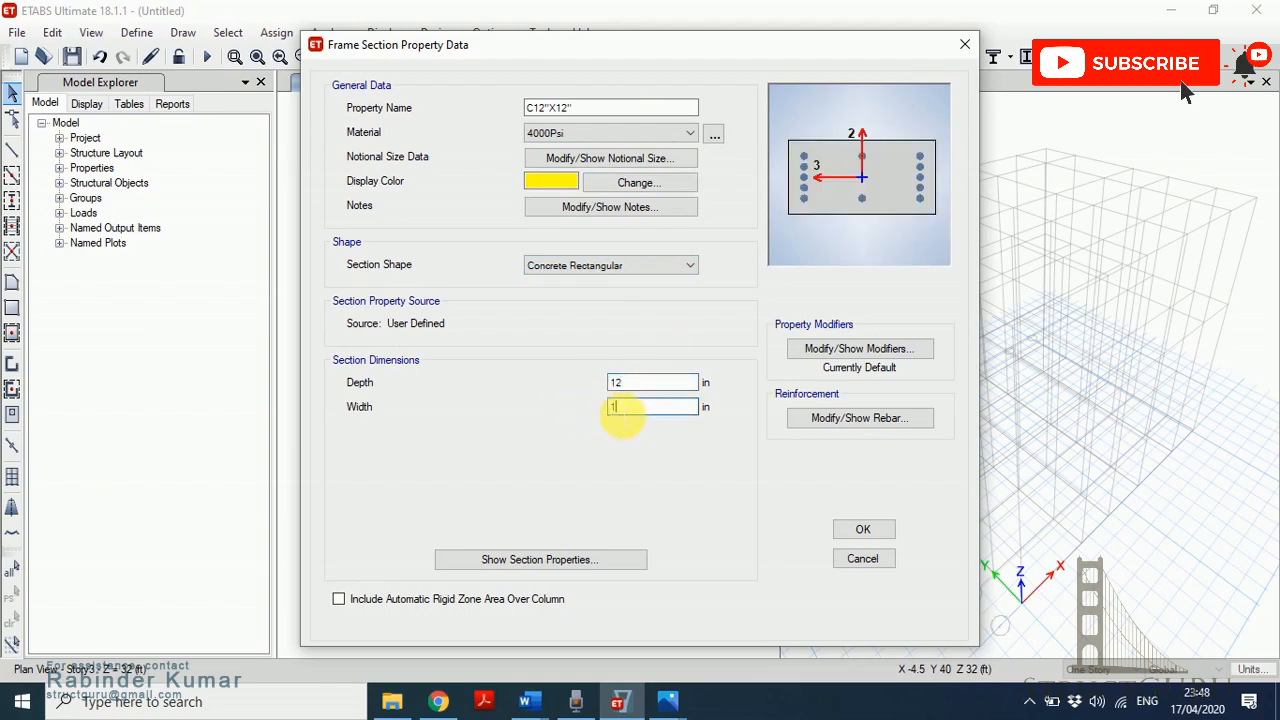
type("2")
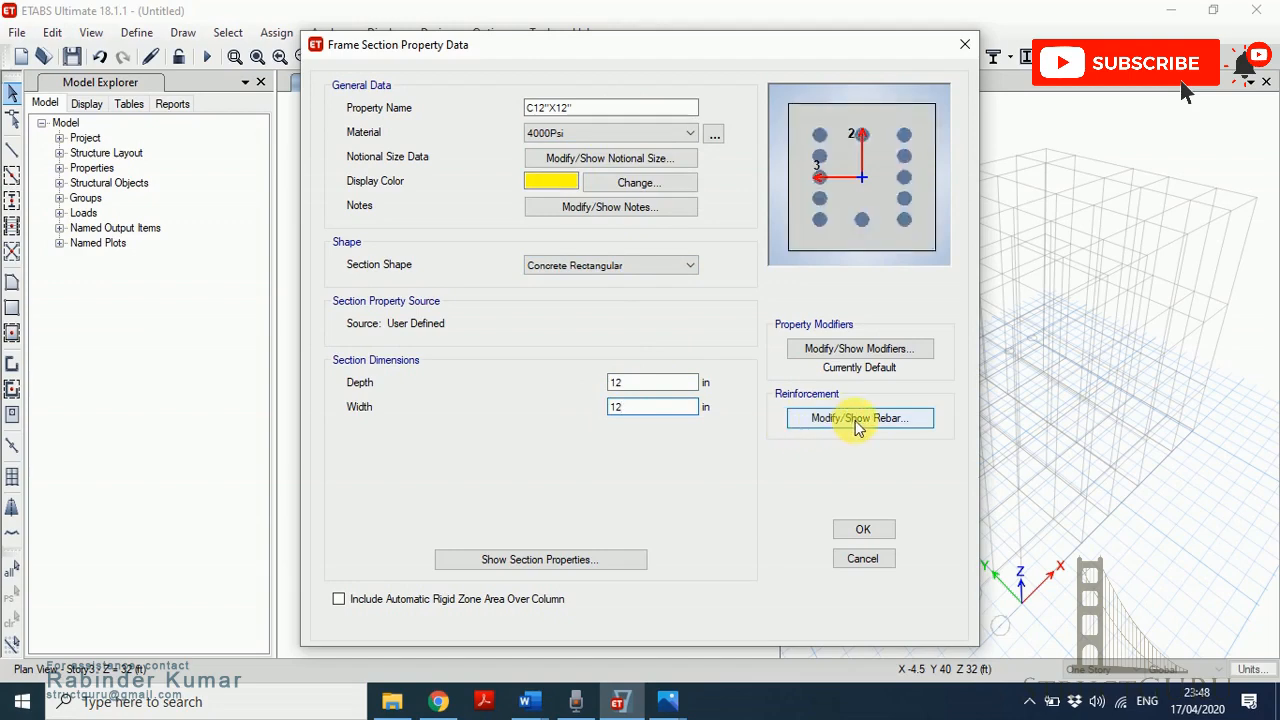
- Open the column section's reinforcement data and review its design type, rebar materials and reinforcement configuration
left_click(858, 420)
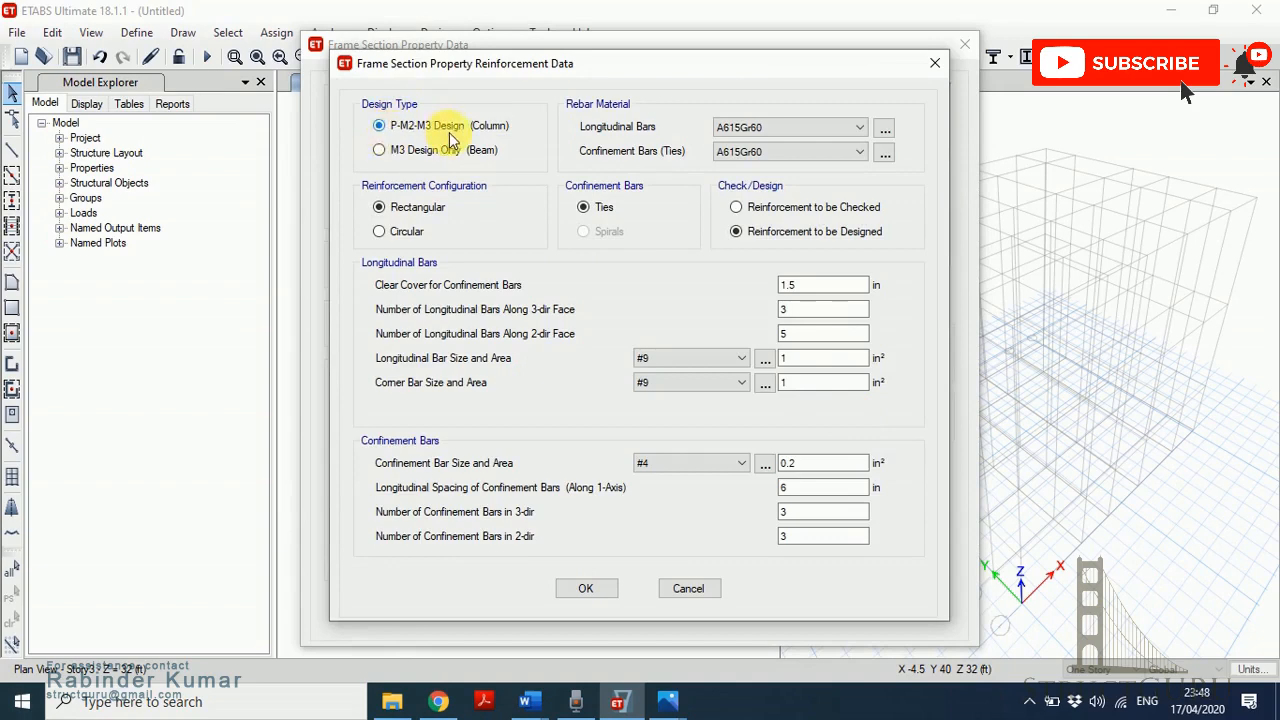
left_click(822, 129)
left_click(822, 129)
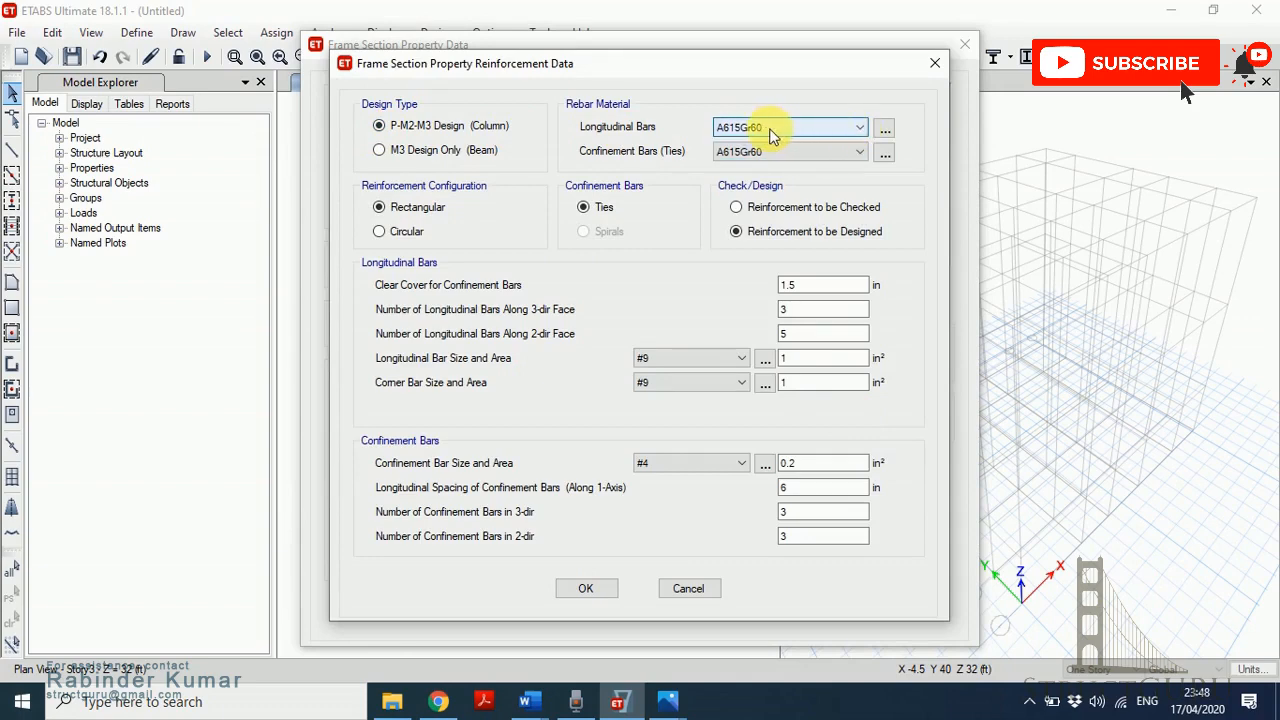
left_click(885, 129)
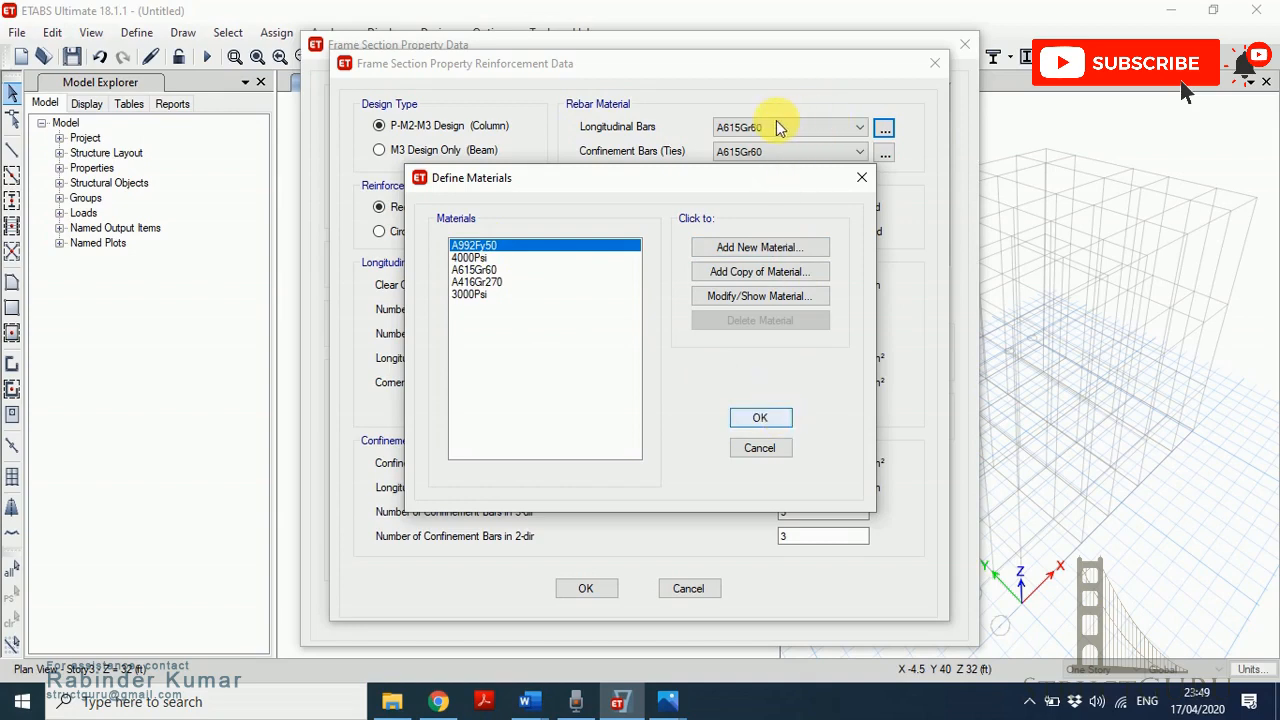
left_click(861, 178)
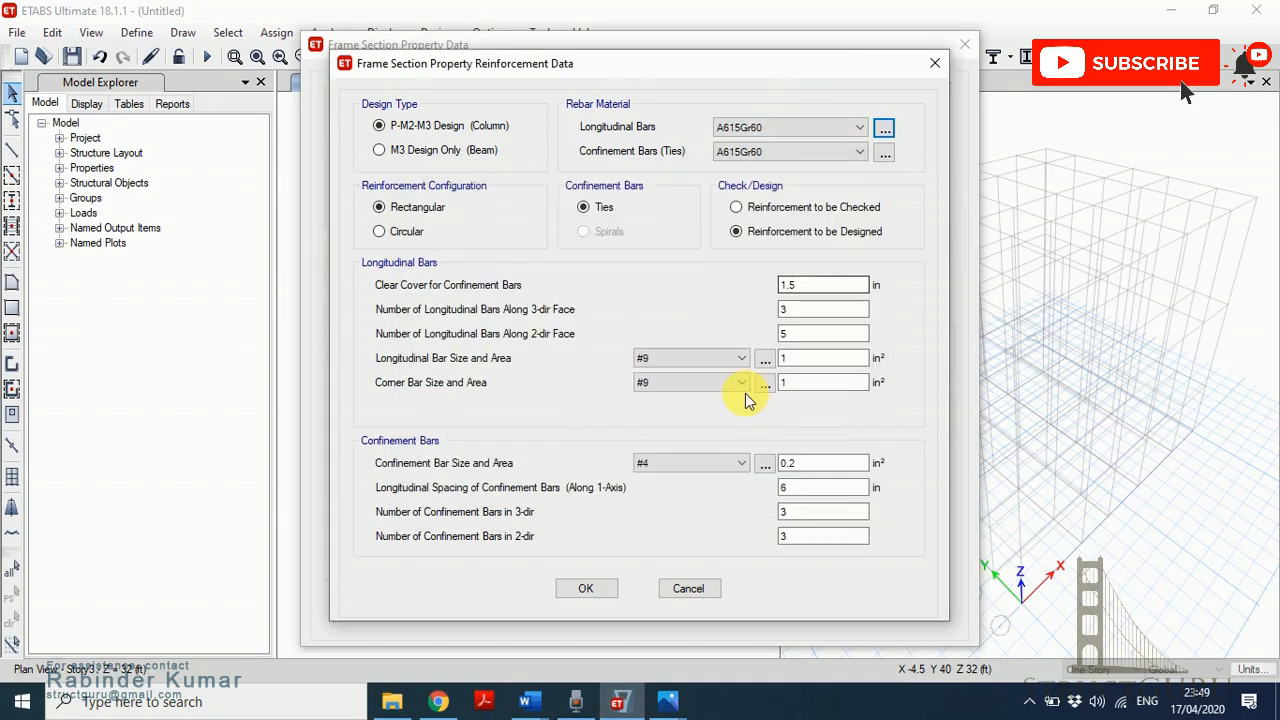
left_click(735, 152)
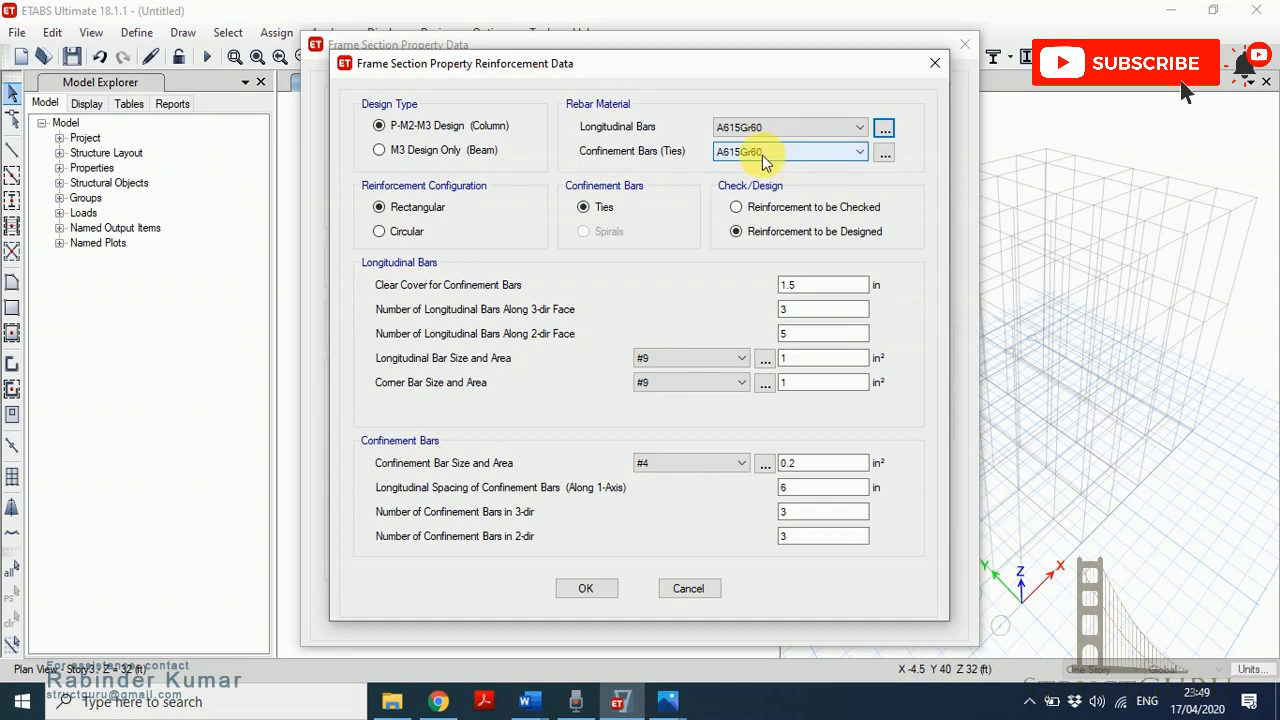
left_click(424, 221)
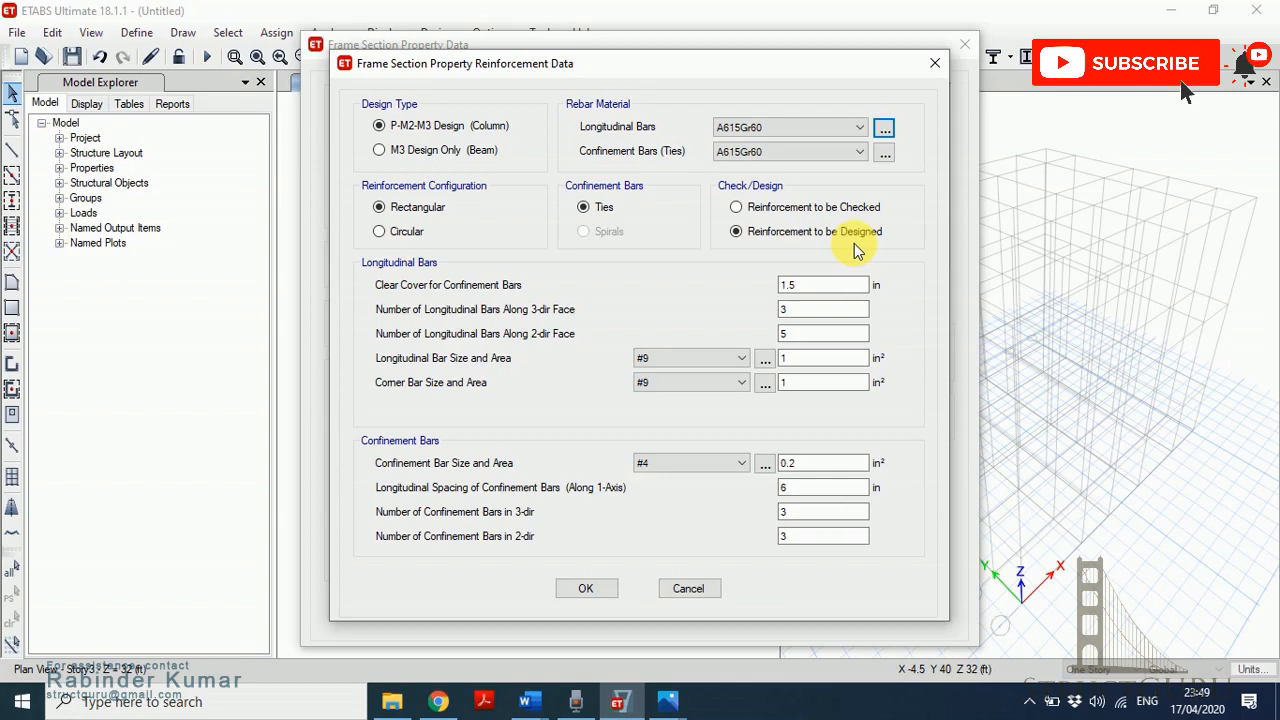
- Try the Reinforcement to be Checked option, return to Reinforcement to be Designed and accept the column's reinforcement data
left_click(792, 210)
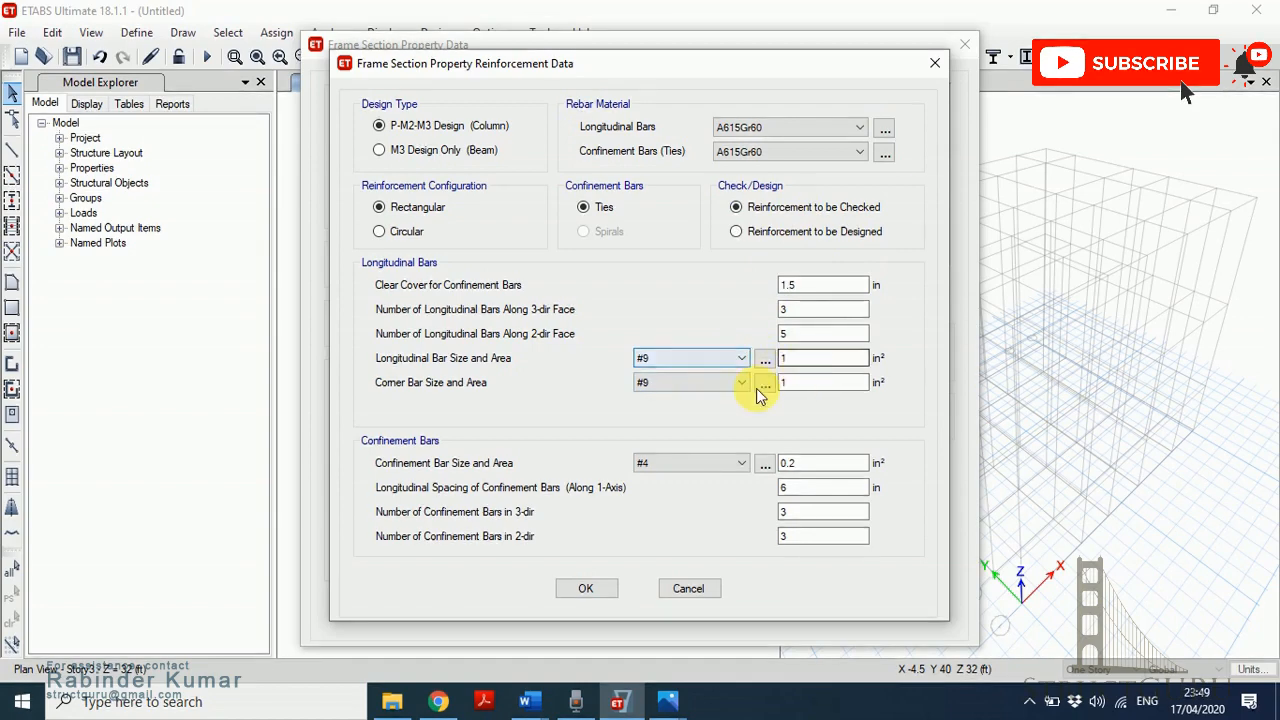
left_click(800, 310)
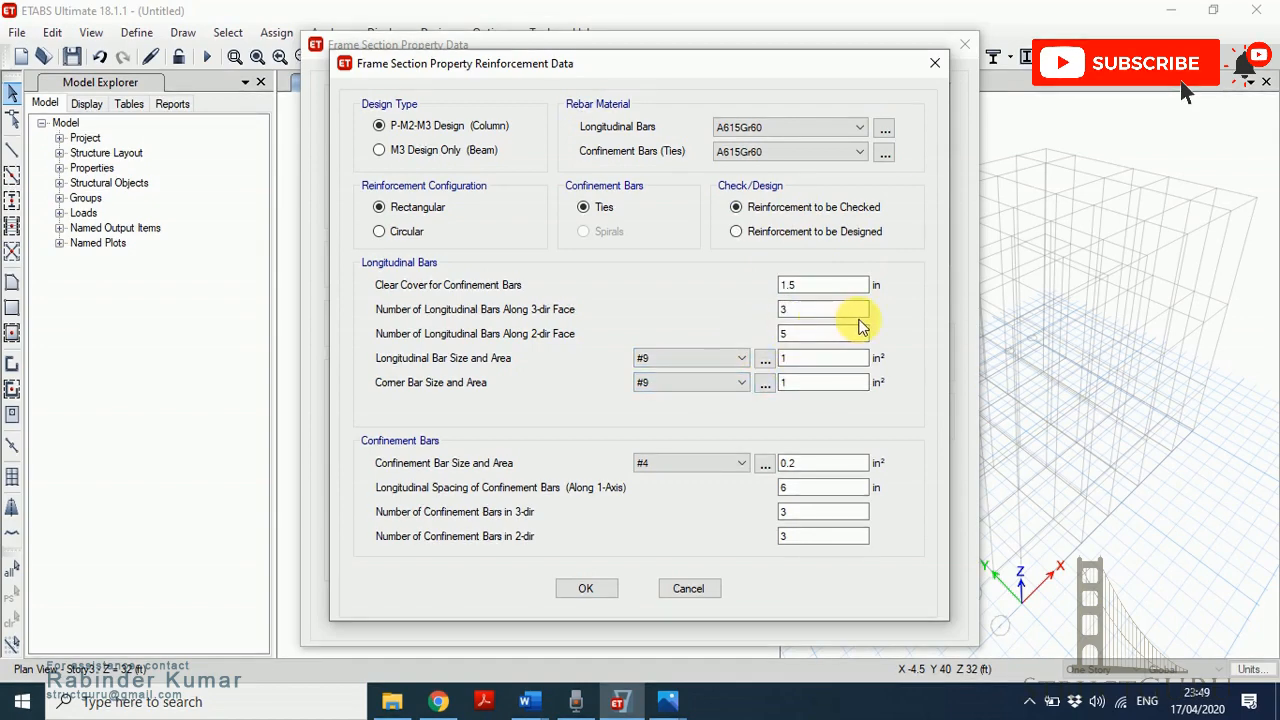
left_click(834, 287)
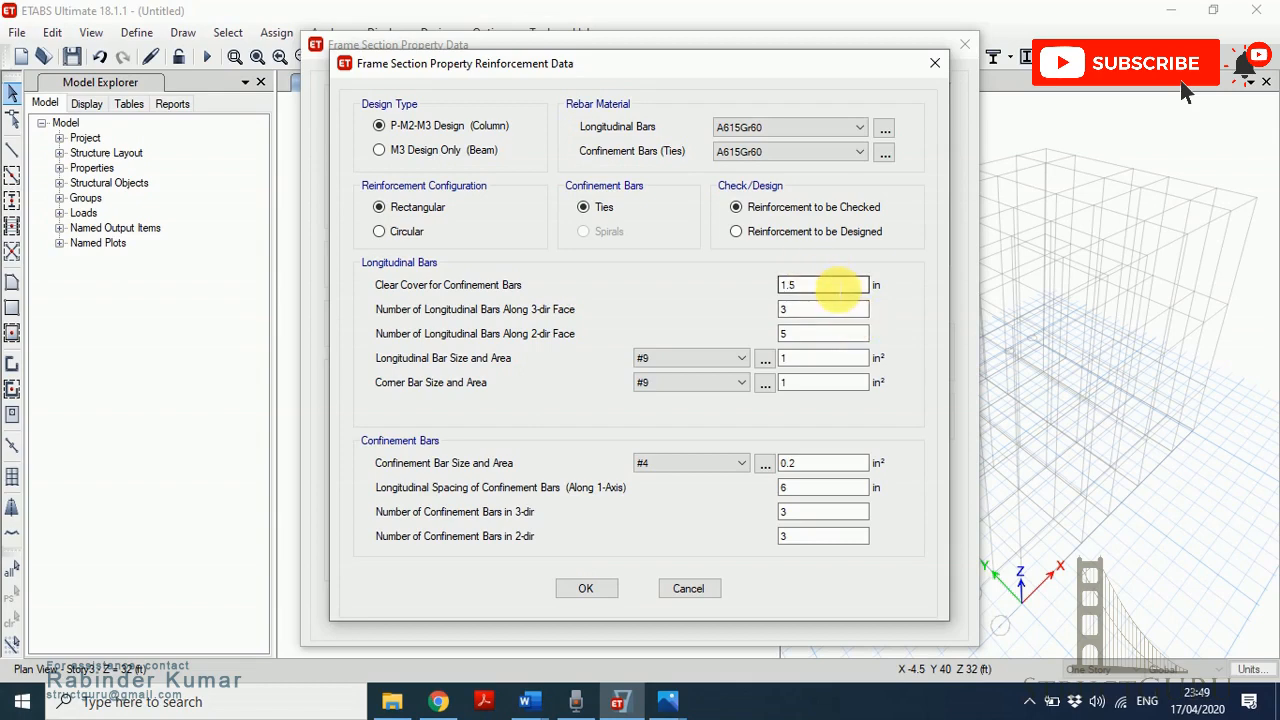
left_click(768, 233)
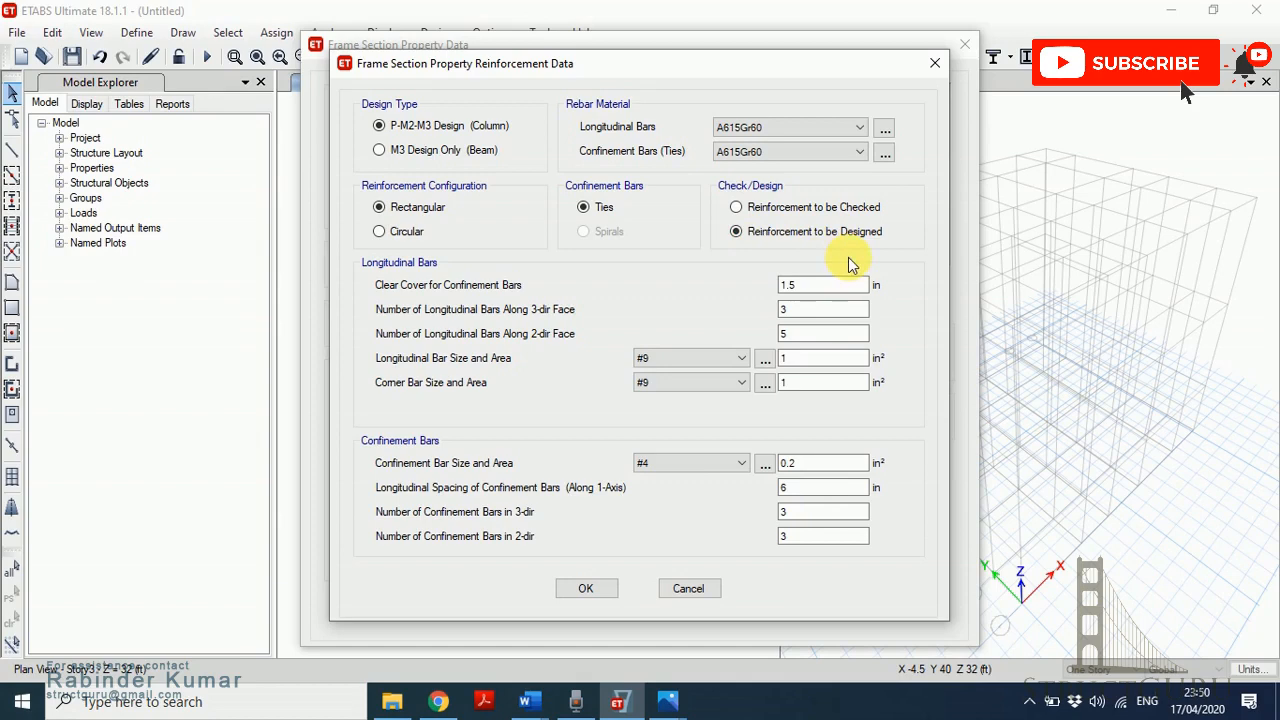
left_click(598, 595)
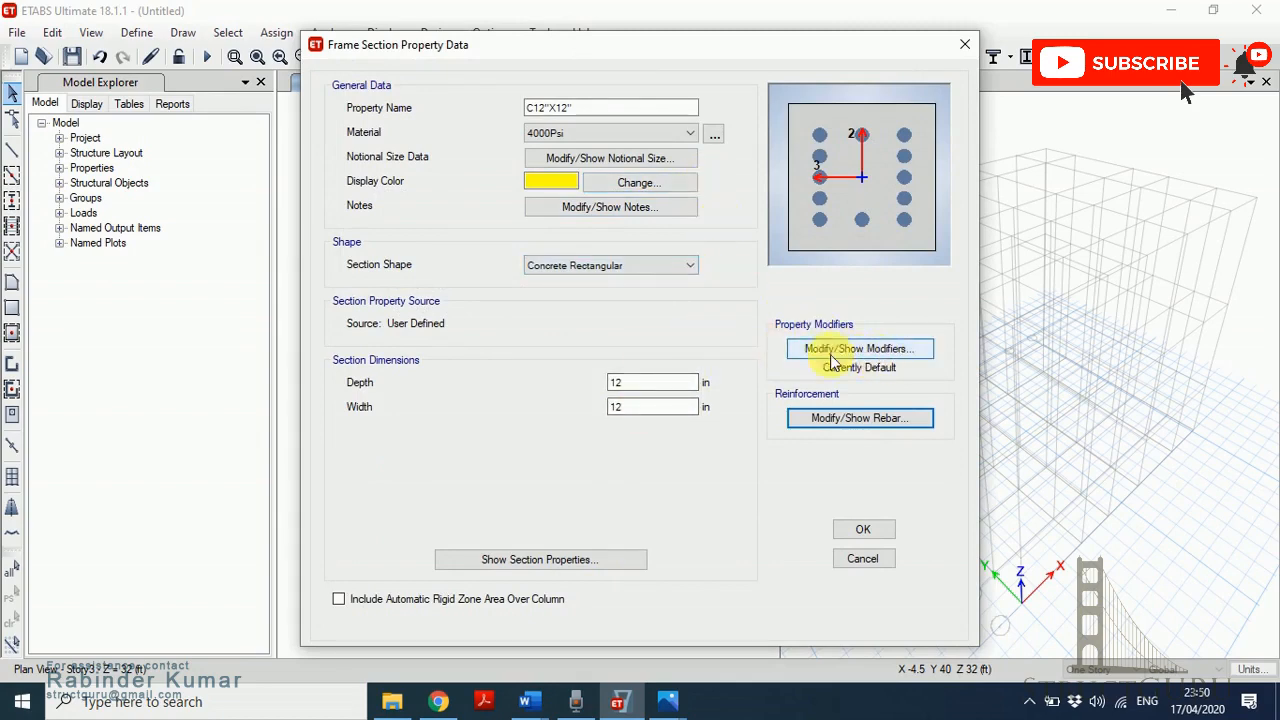
- Set the column's stiffness modifiers to 0.01 for the torsional constant and 0.70 for the moments of inertia about the 2 and 3 axes
left_click(906, 350)
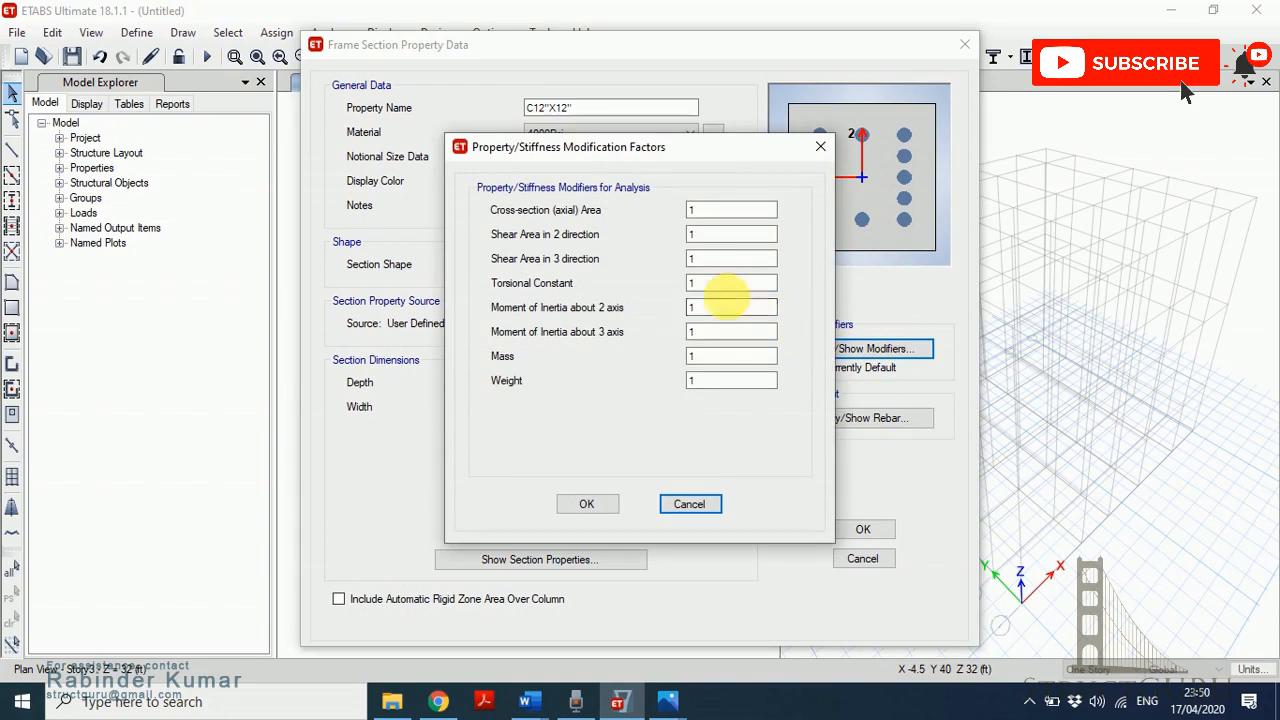
left_click(724, 285)
double_click(735, 291)
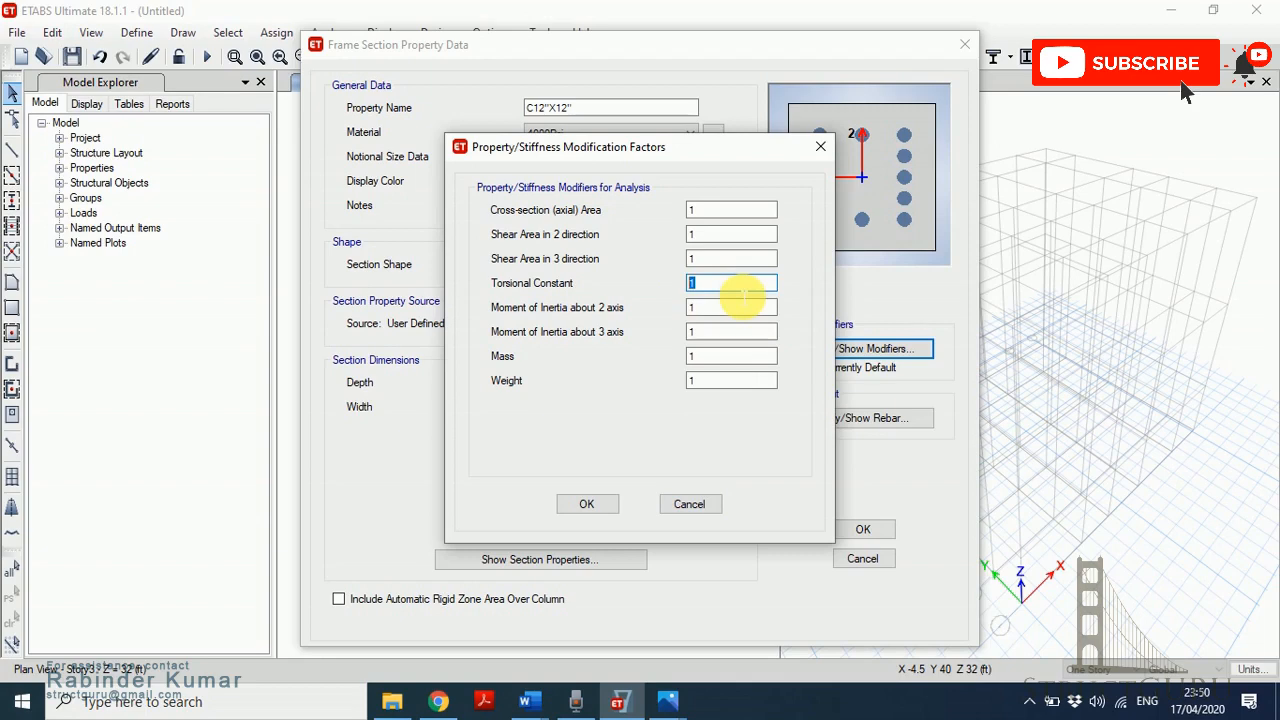
type("0.01")
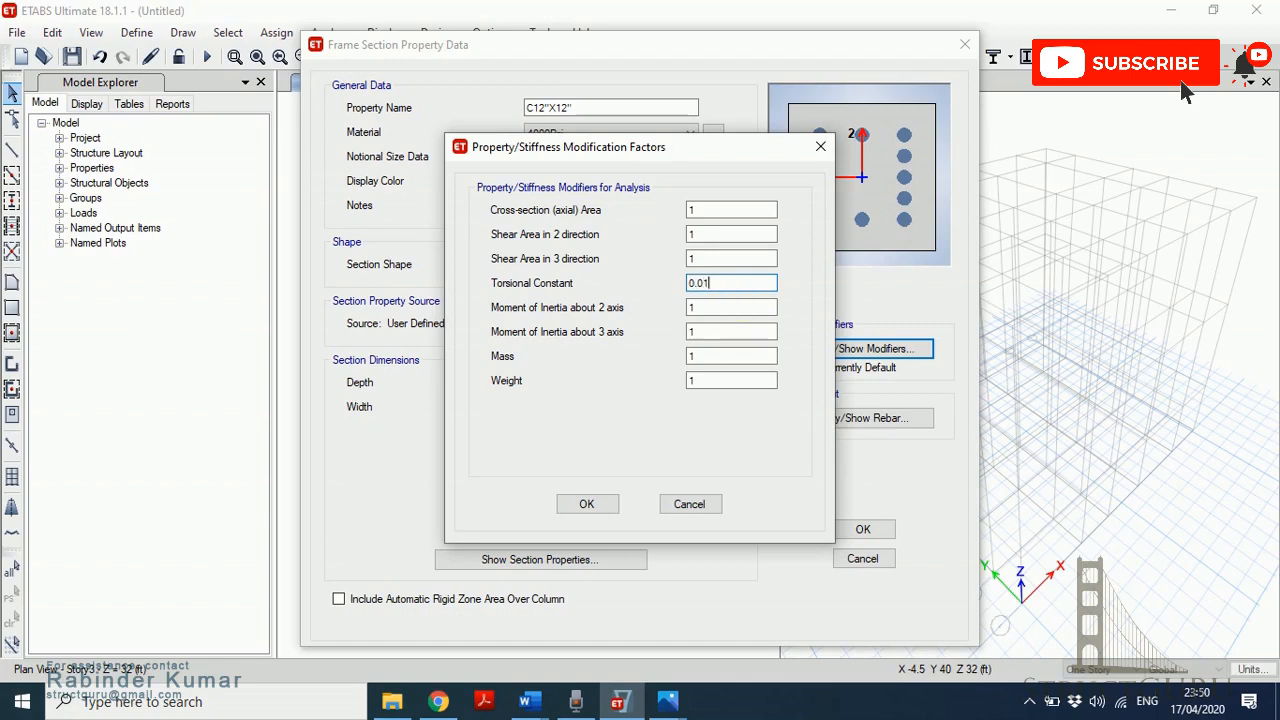
left_click(735, 318)
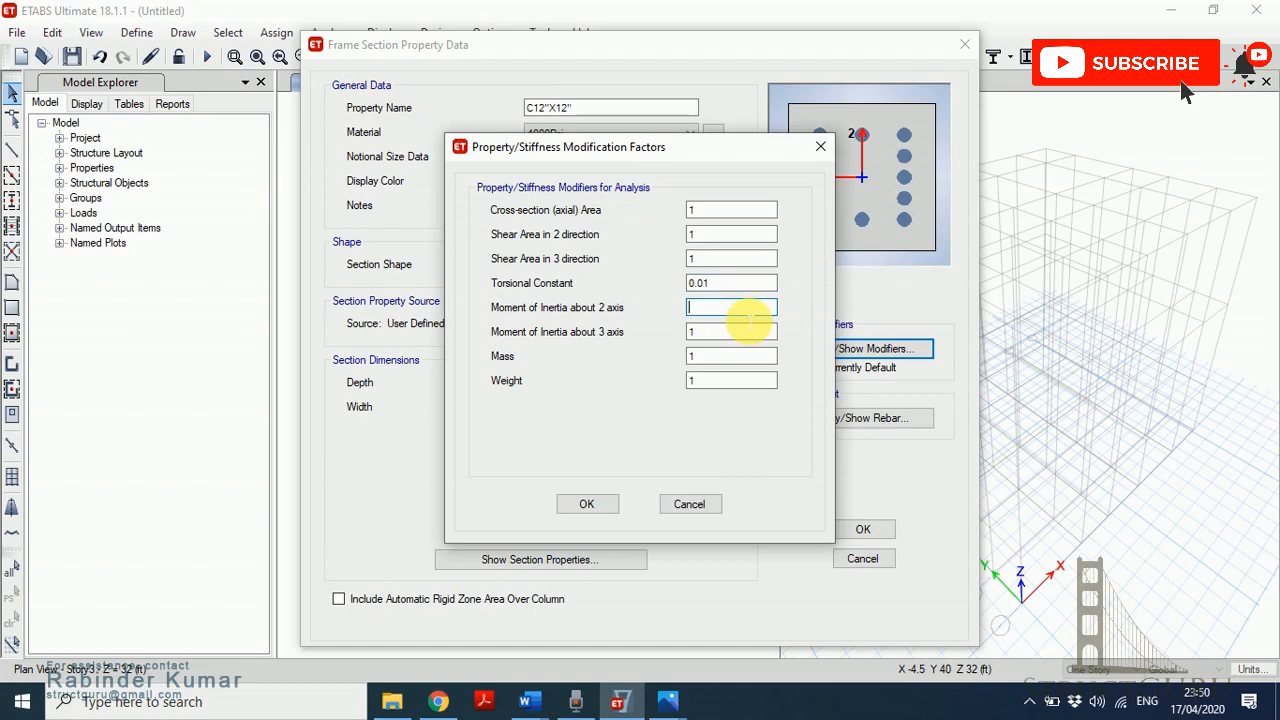
type("0.70")
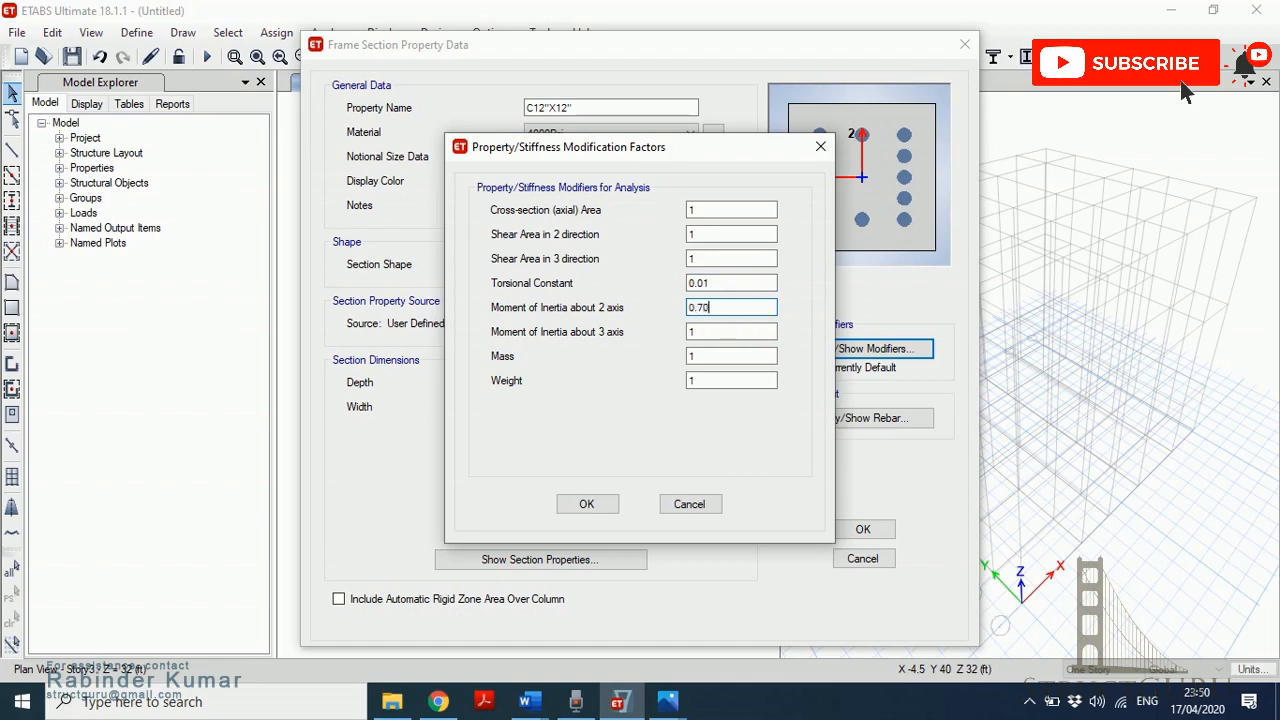
left_click(765, 337)
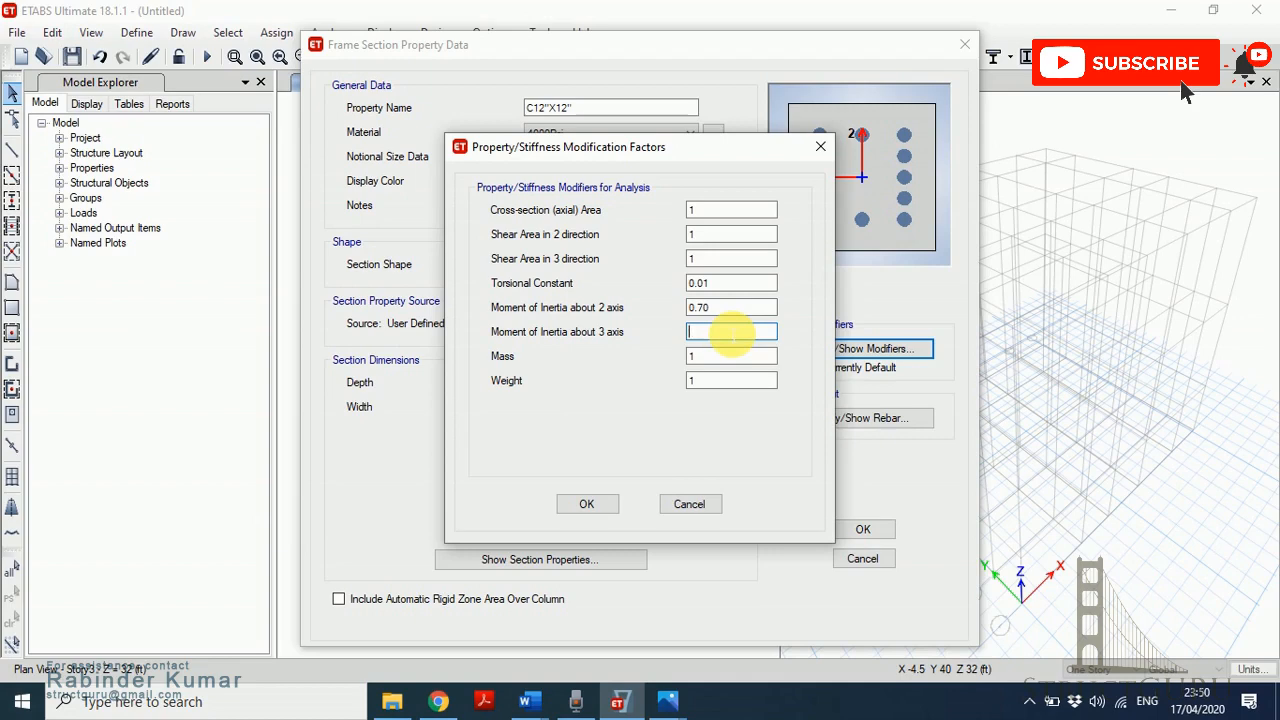
type("0.70")
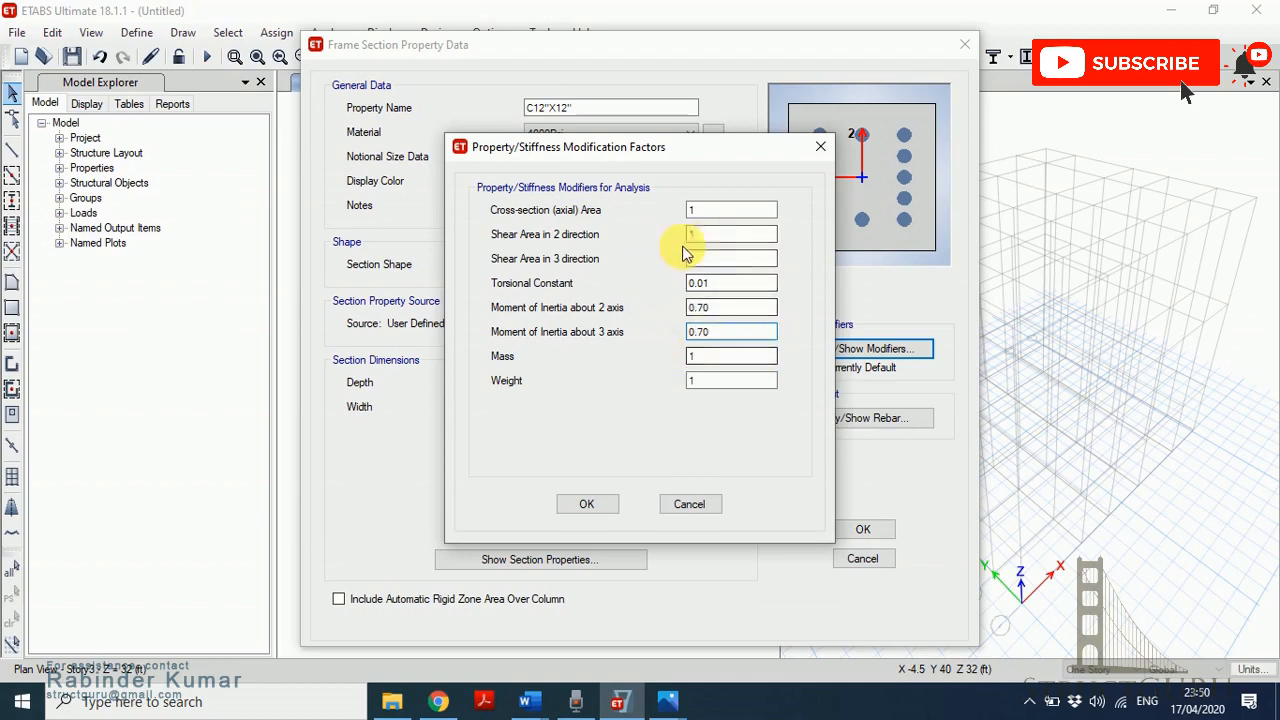
left_click(586, 505)
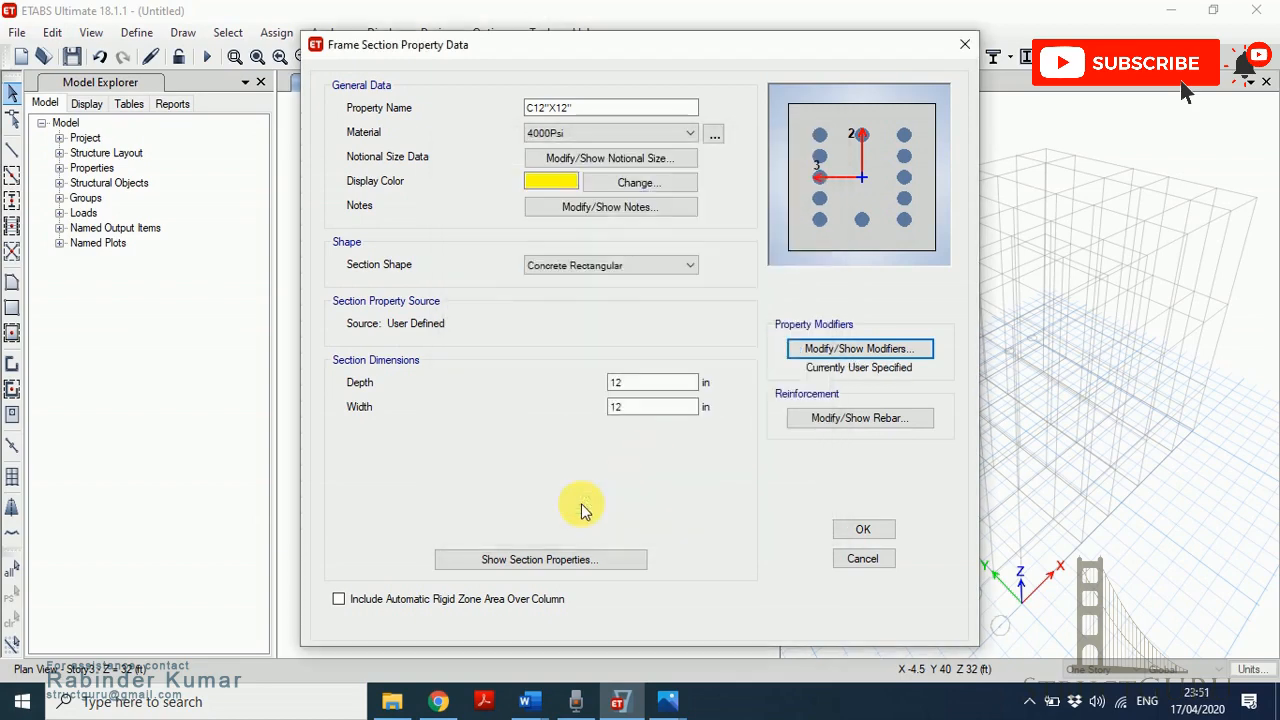
- Accept the column section and add a new concrete rectangular frame section named B12"X24"
left_click(863, 530)
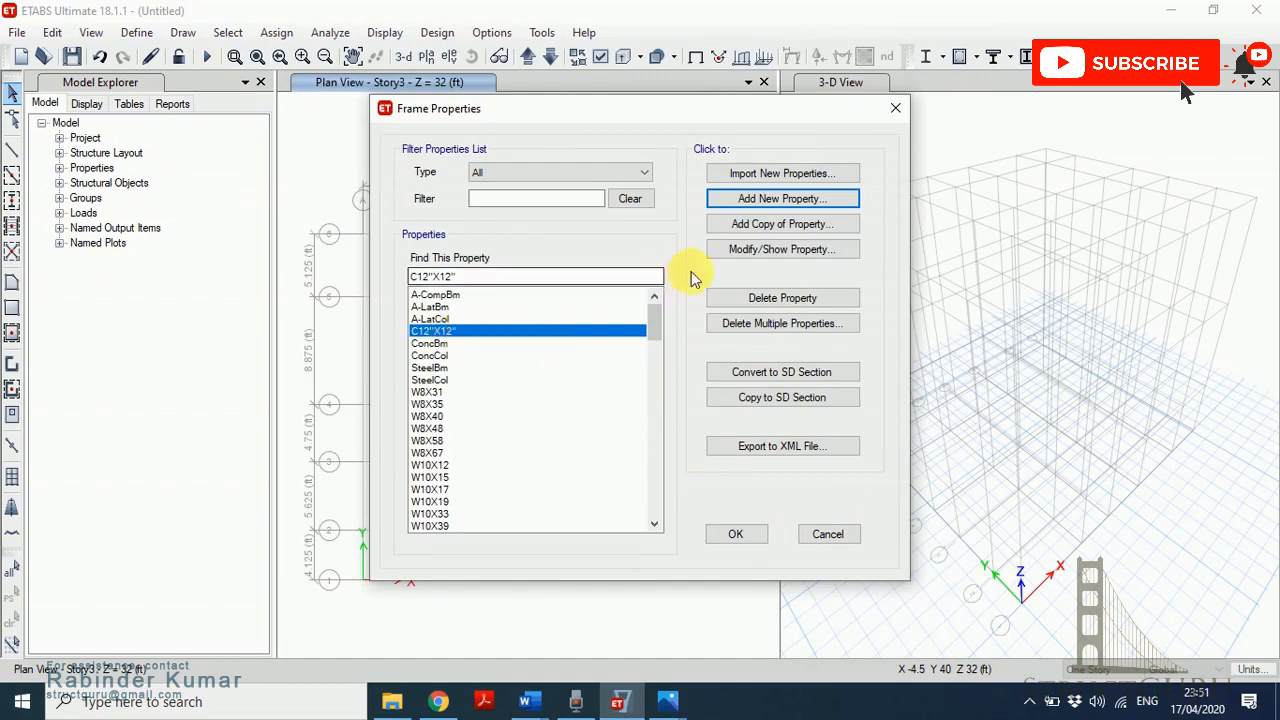
left_click(770, 200)
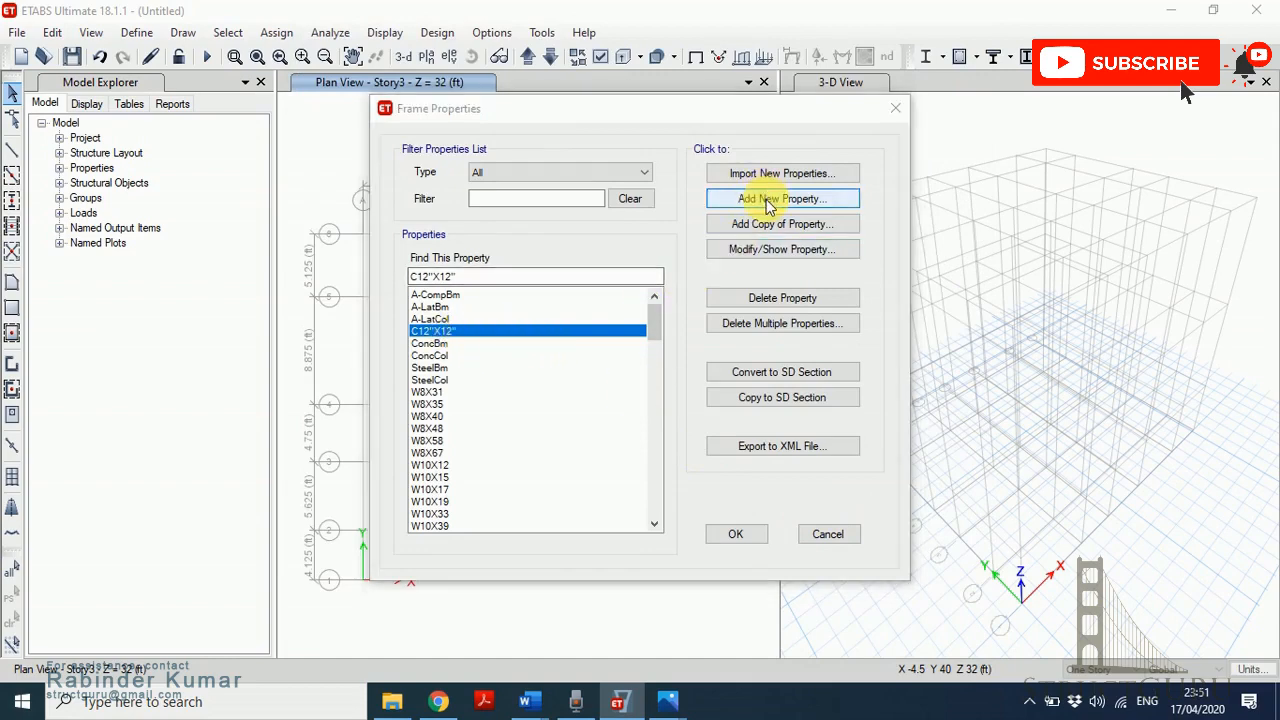
left_click(320, 300)
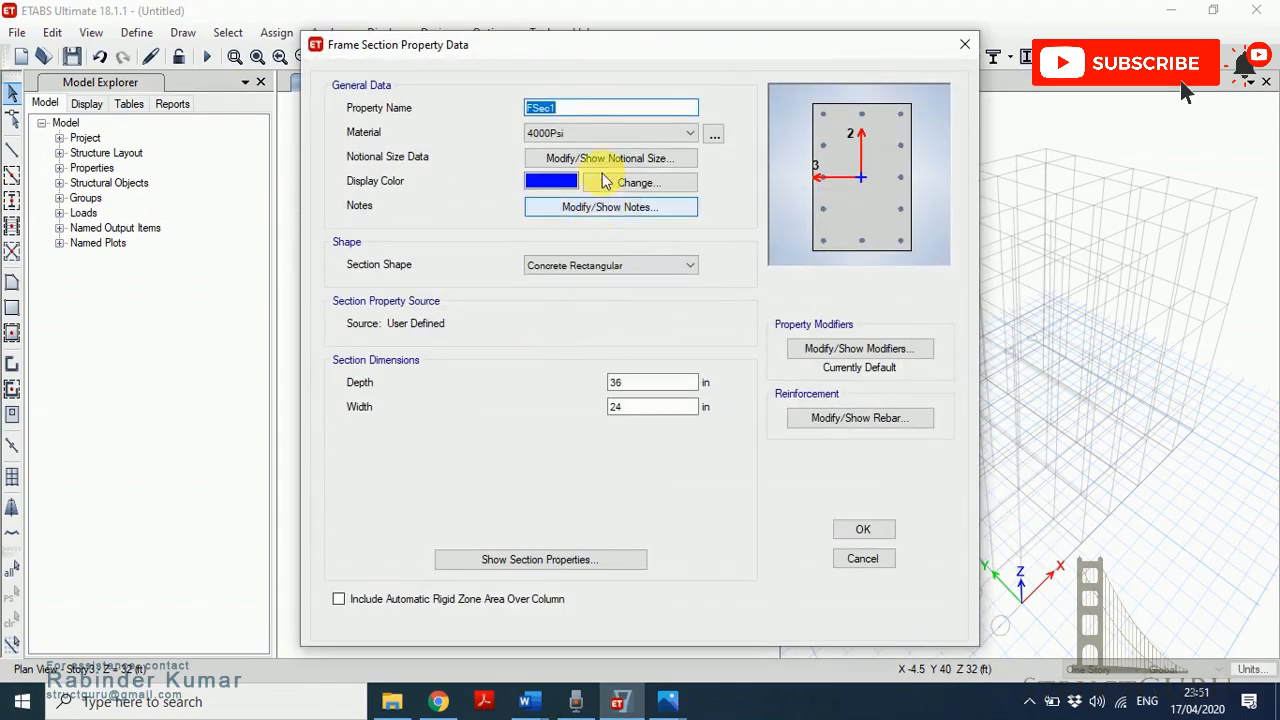
type("b")
key("BackSpace")
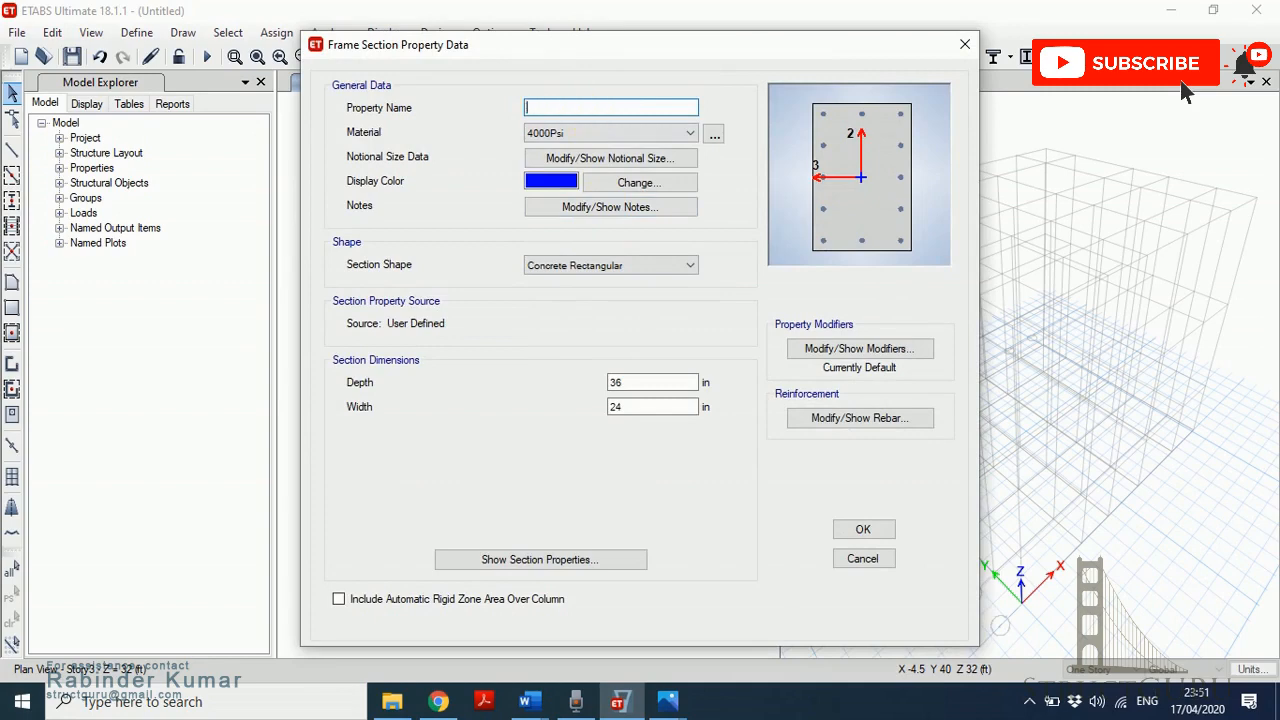
type("B12\"X24")
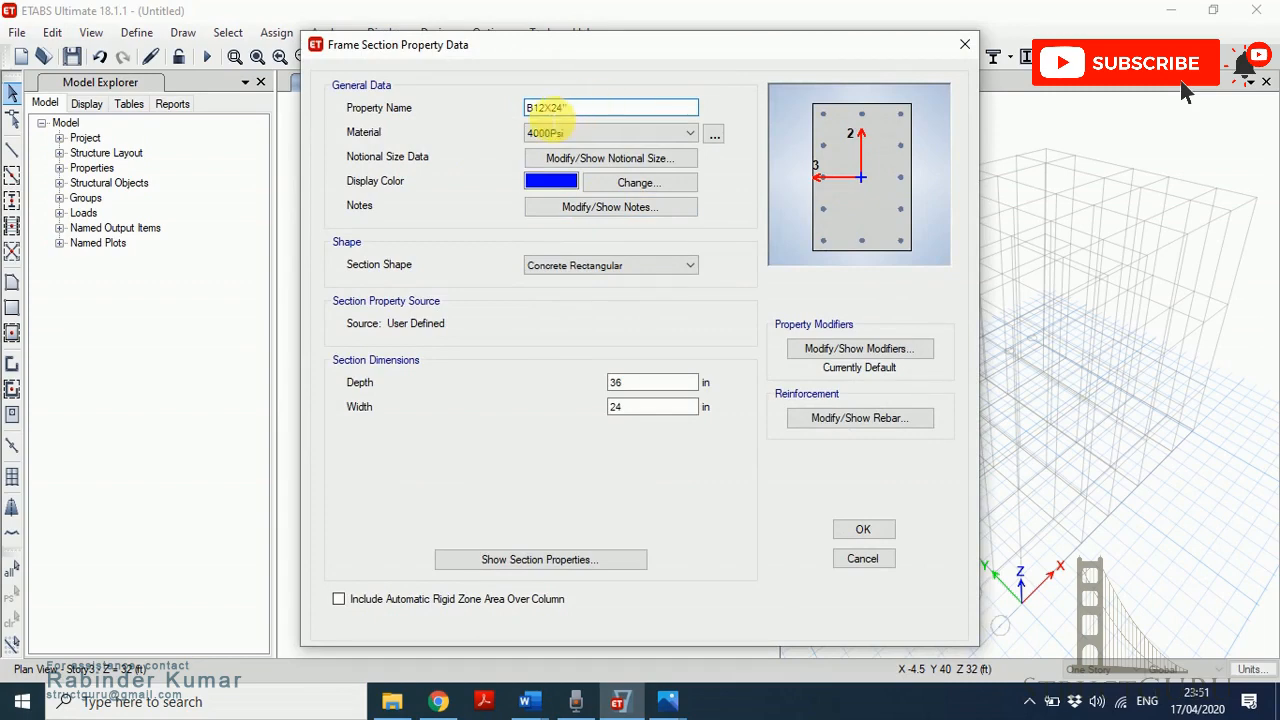
type("\"")
- Set the beam section's depth to 24 in and its width to 12 in
left_click(617, 382)
double_click(617, 382)
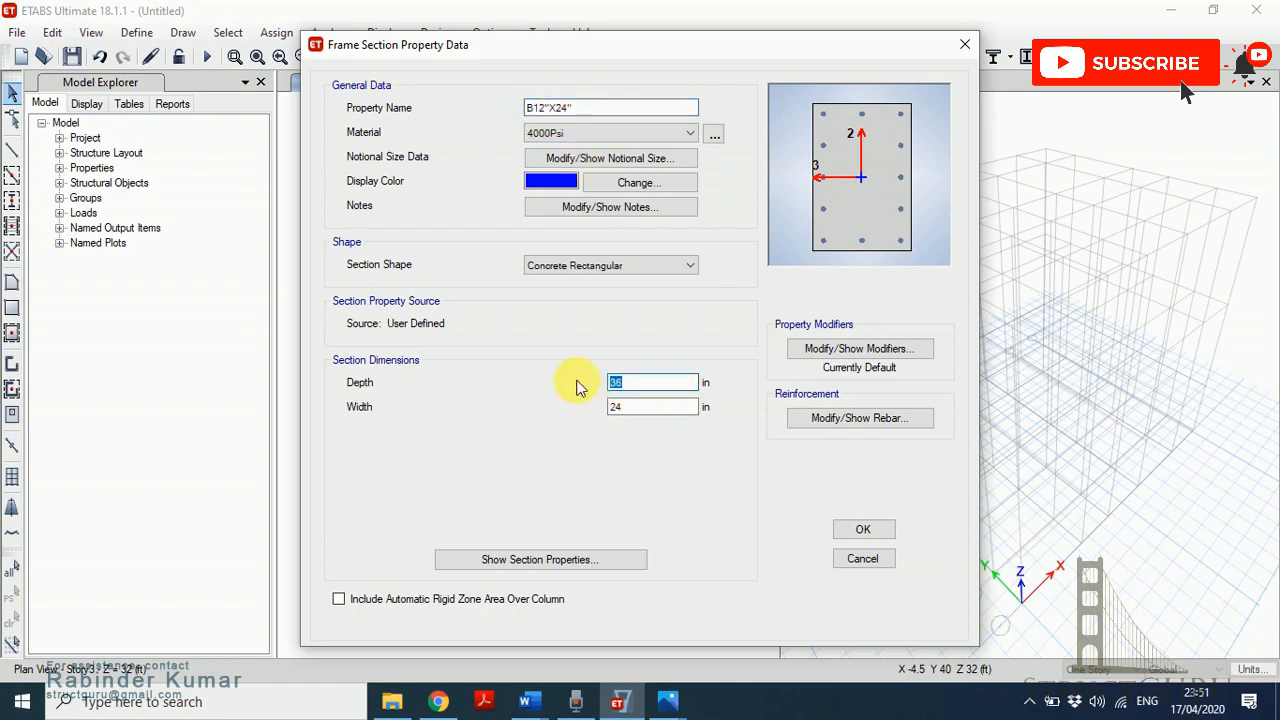
type("24")
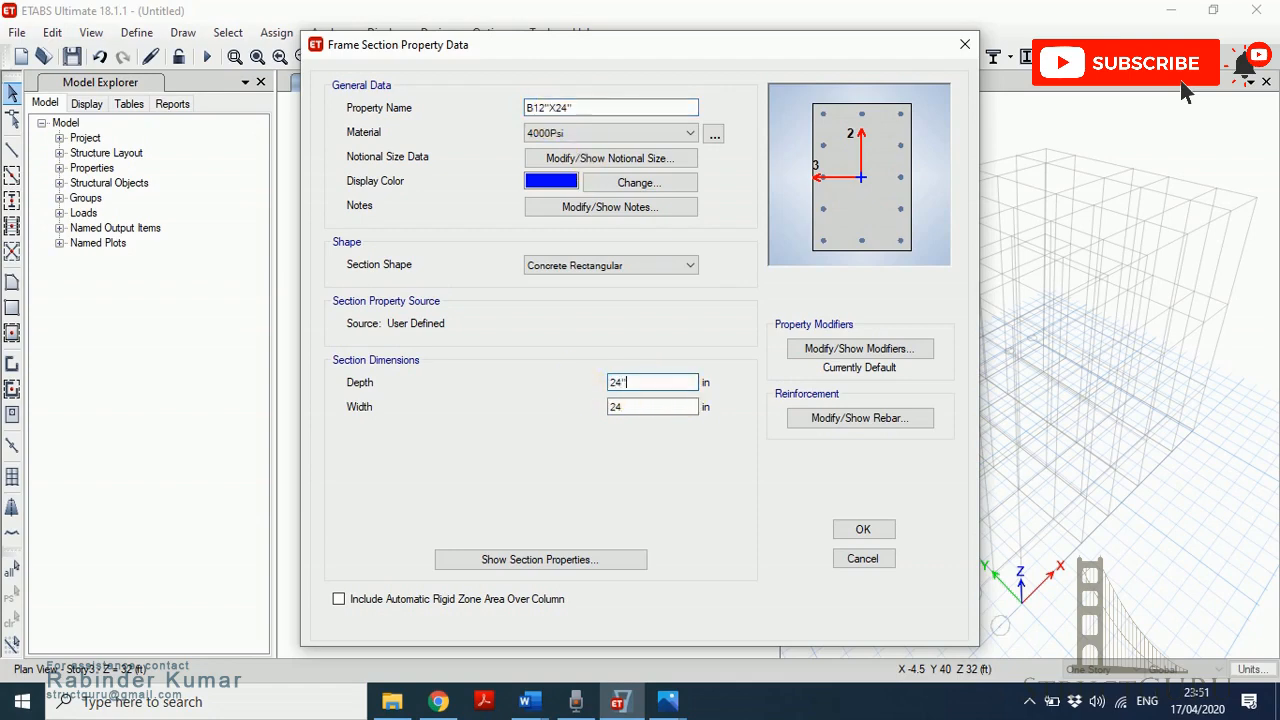
key("BackSpace")
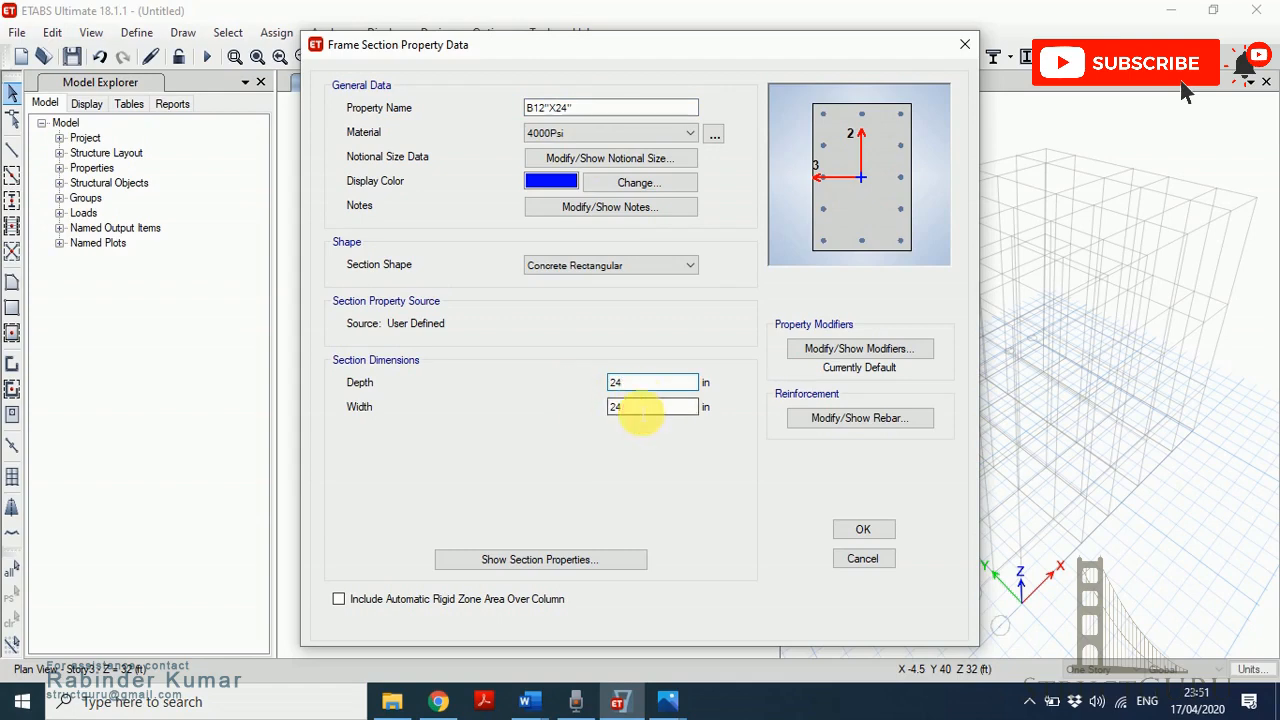
double_click(641, 408)
type("12")
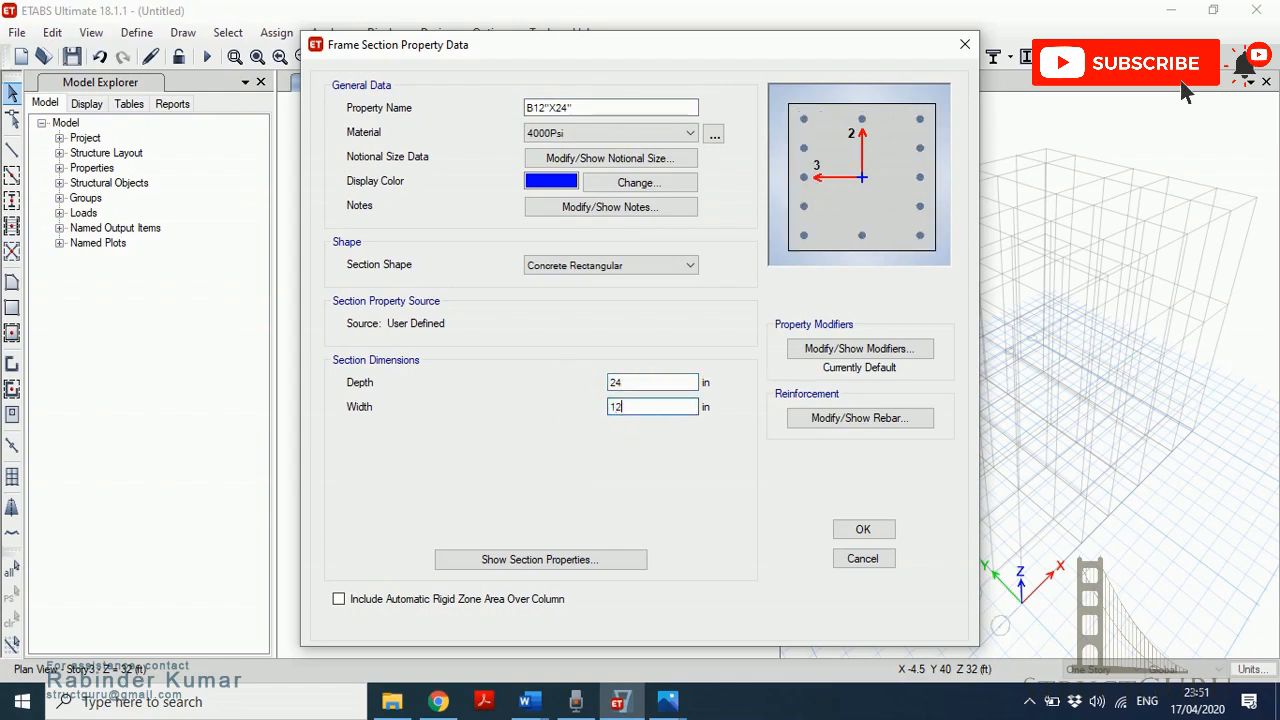
double_click(620, 382)
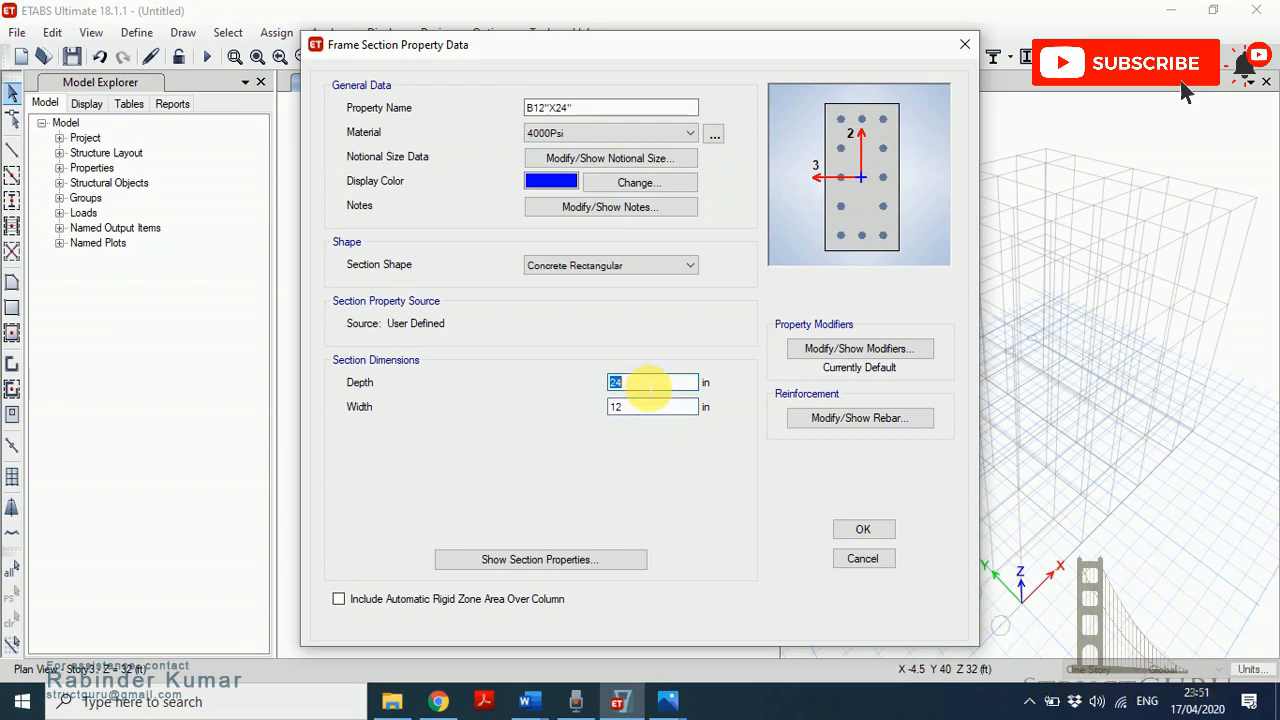
- Set the beam's reinforcement to M3 Design Only (Beam) with 1.5 in cover for both top and bottom bars
left_click(868, 428)
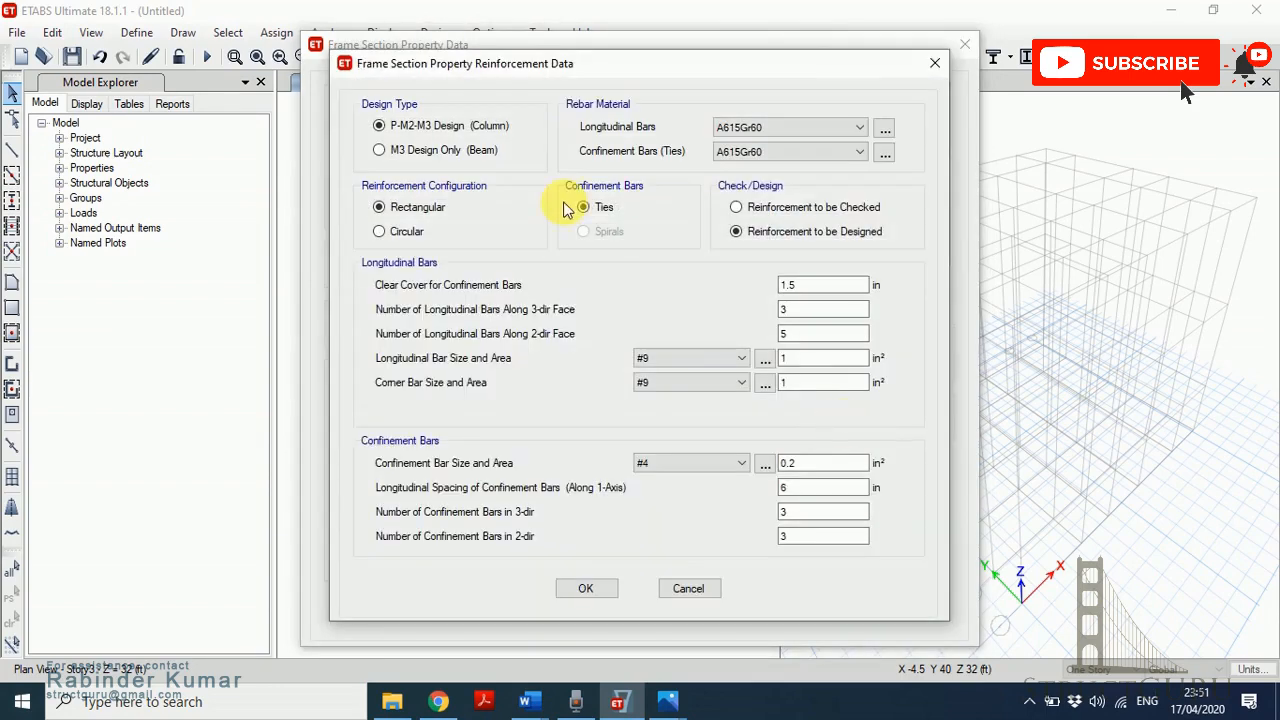
left_click(410, 152)
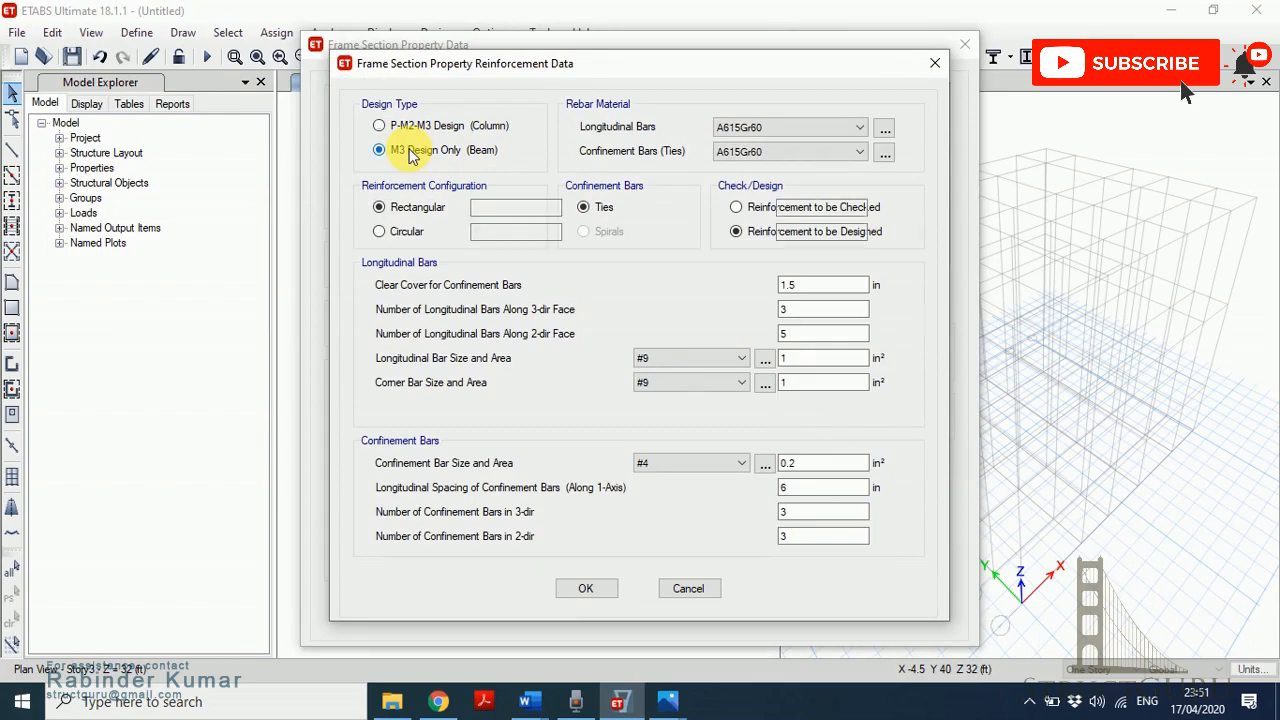
double_click(488, 208)
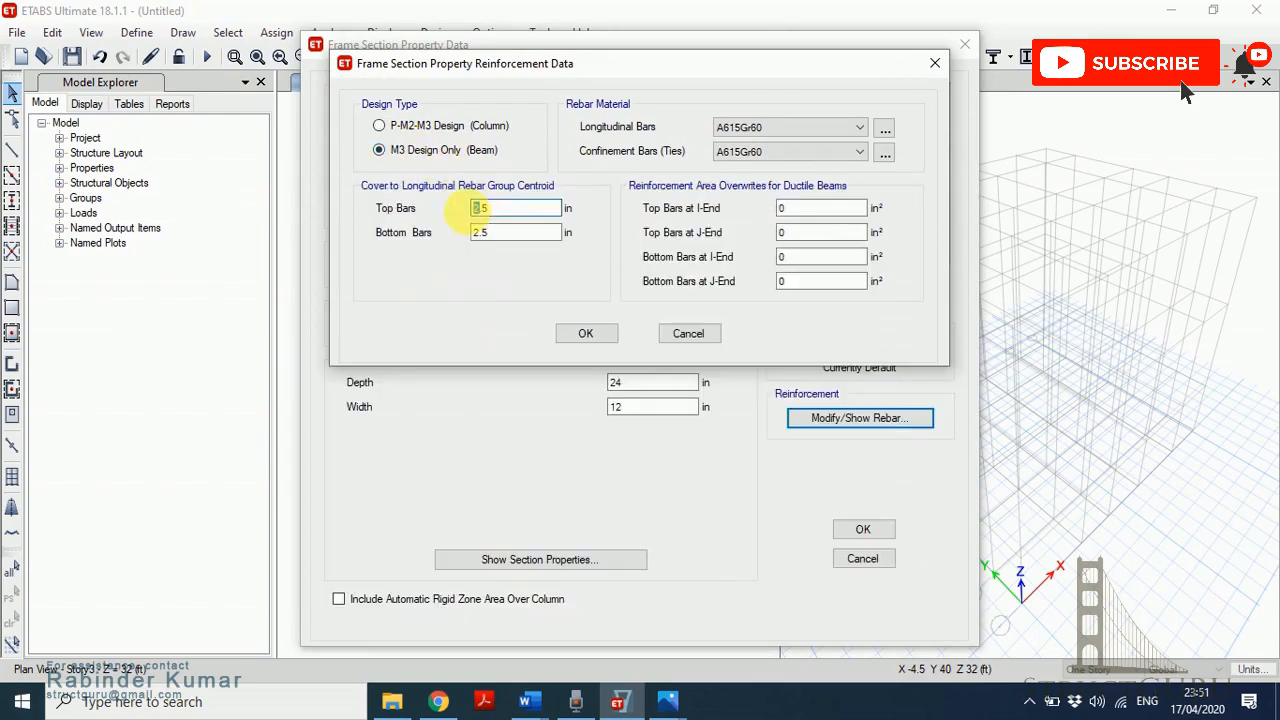
type("1.5")
left_click(483, 236)
type("1.5")
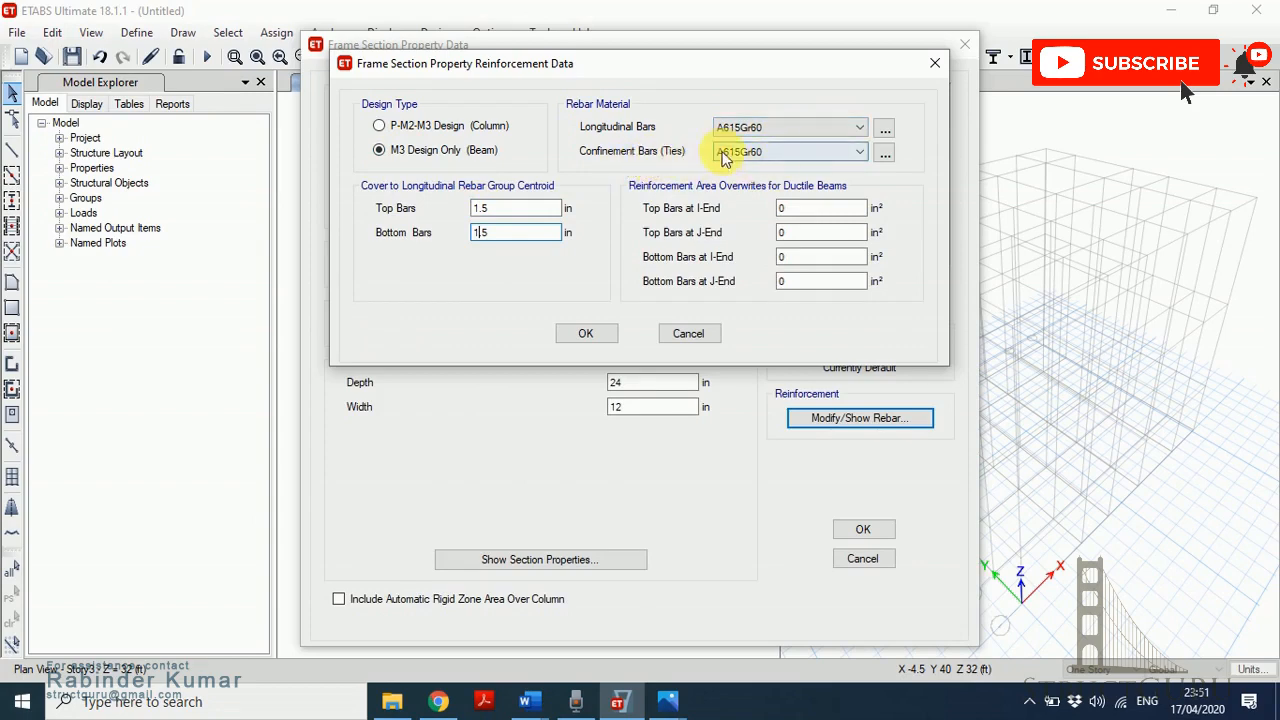
left_click(585, 333)
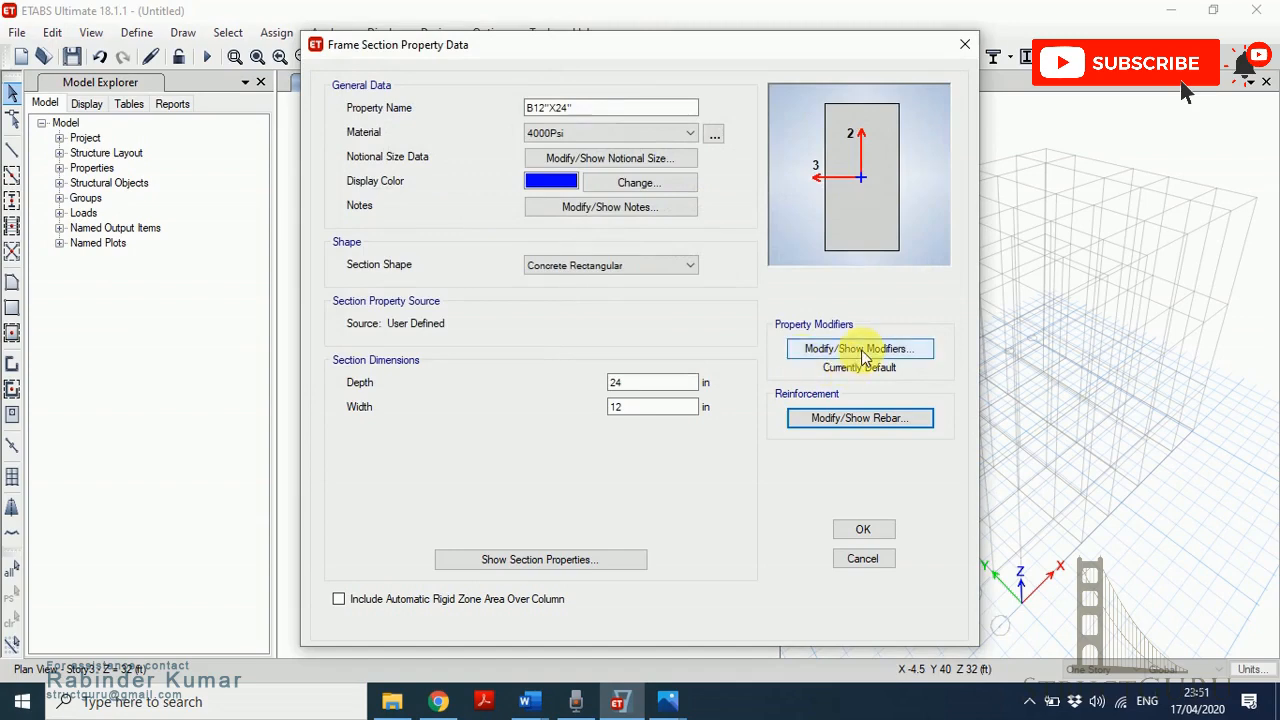
- Set the beam's stiffness modifiers to 0.01 for torsion and 0.35 for inertia about both axes, and accept the frame sections
left_click(862, 355)
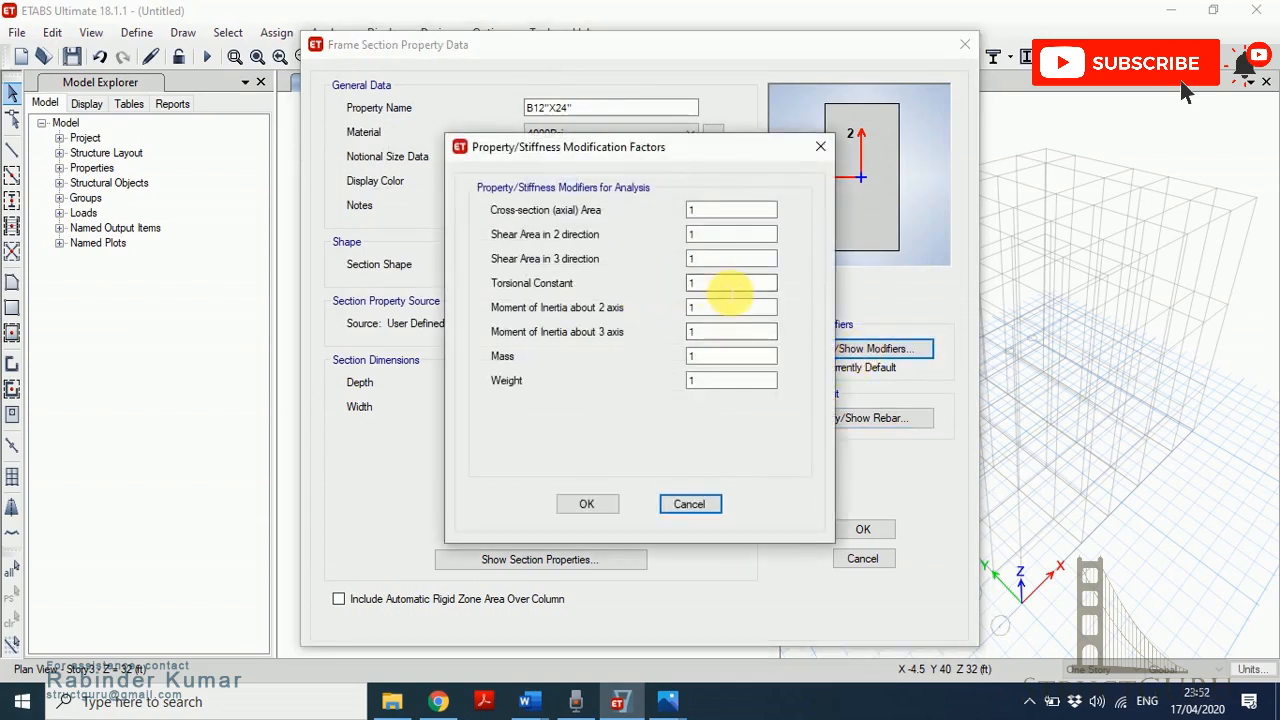
double_click(731, 287)
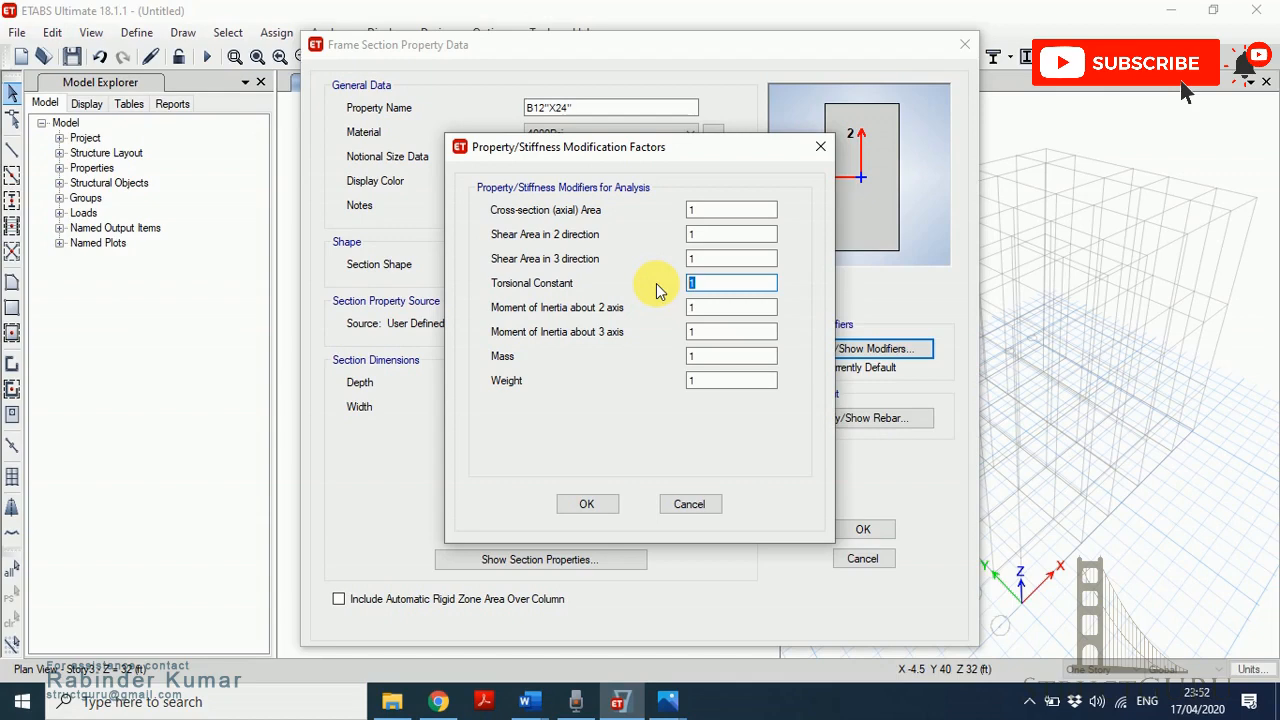
type("0.01")
double_click(690, 307)
type("0.35")
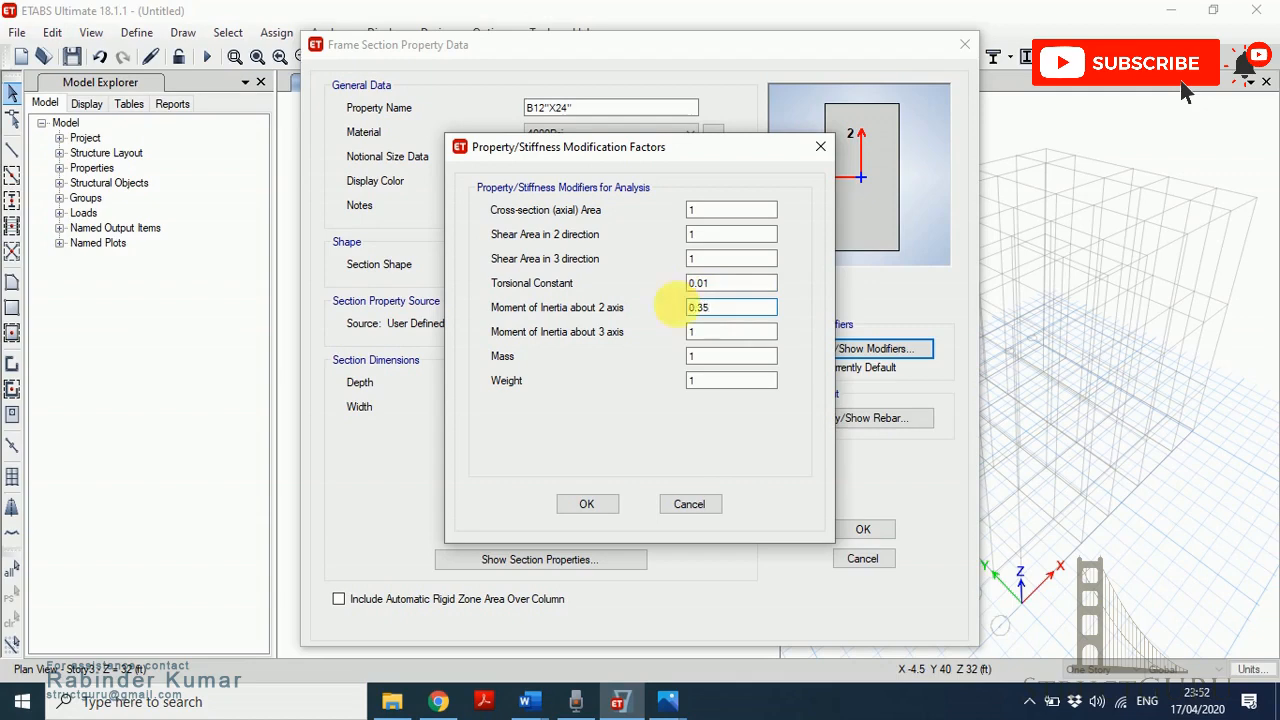
left_click_drag(706, 336, 683, 341)
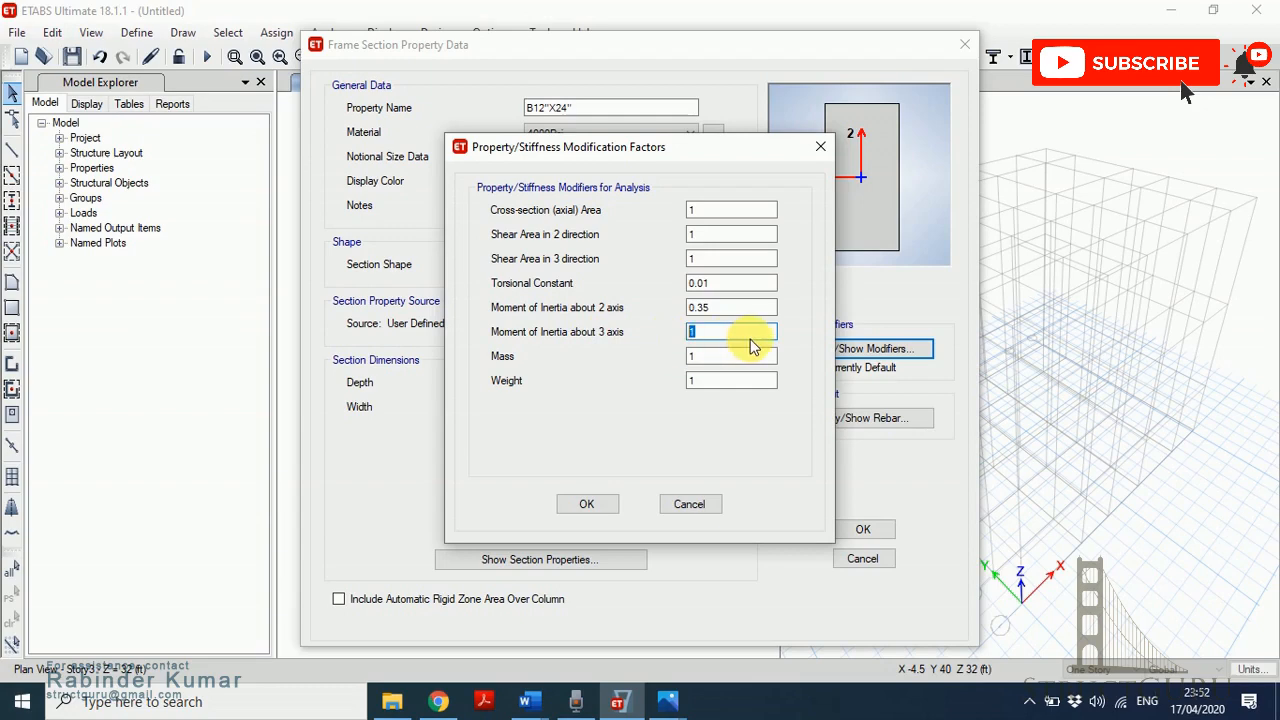
type("0.35")
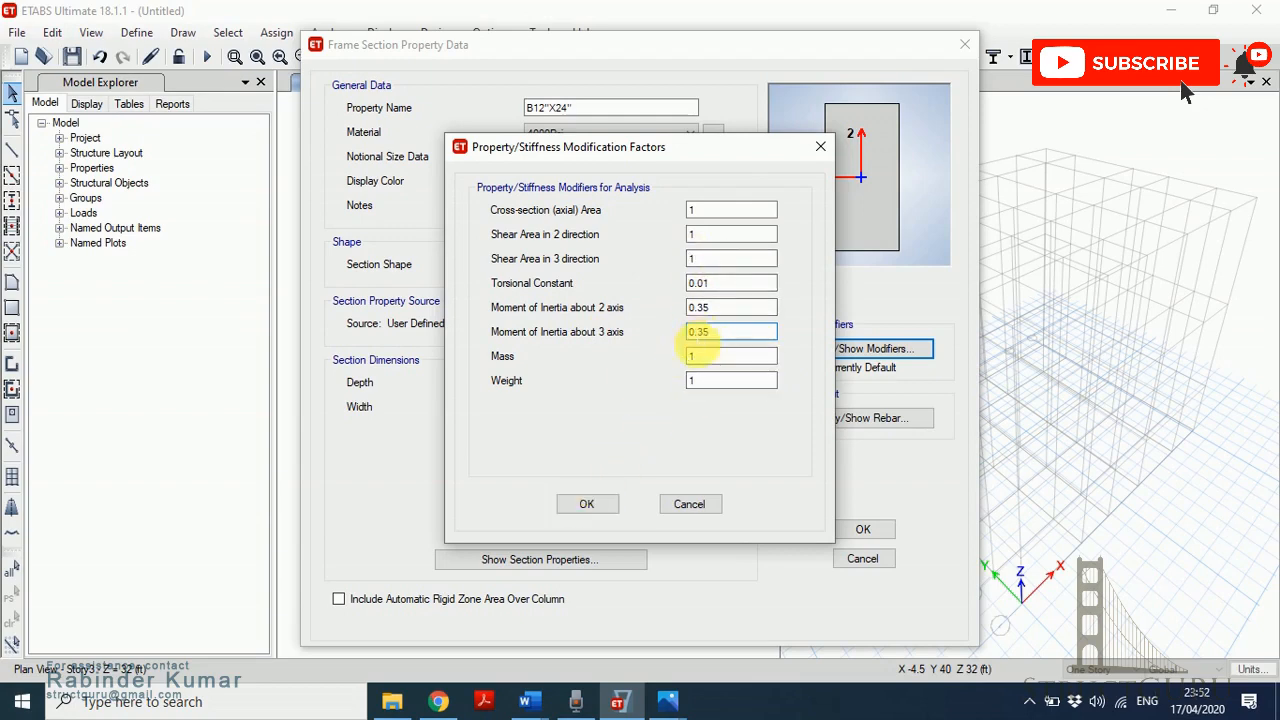
left_click(587, 506)
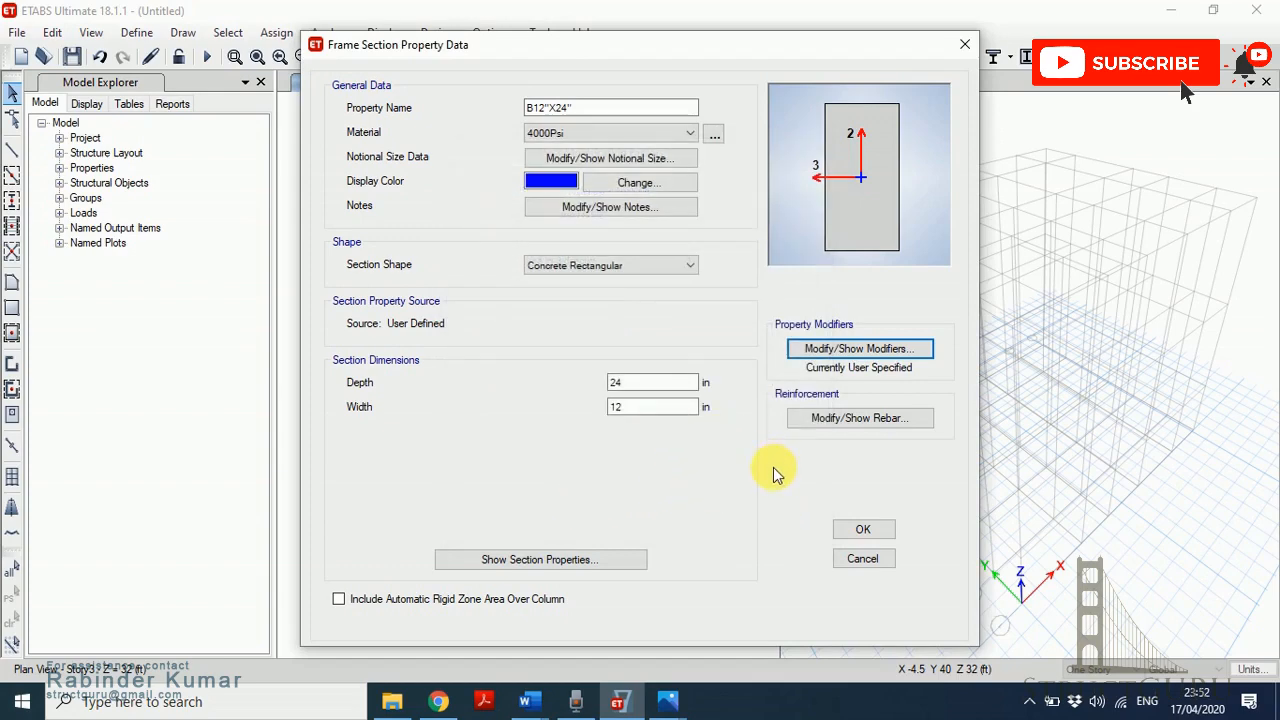
left_click(864, 530)
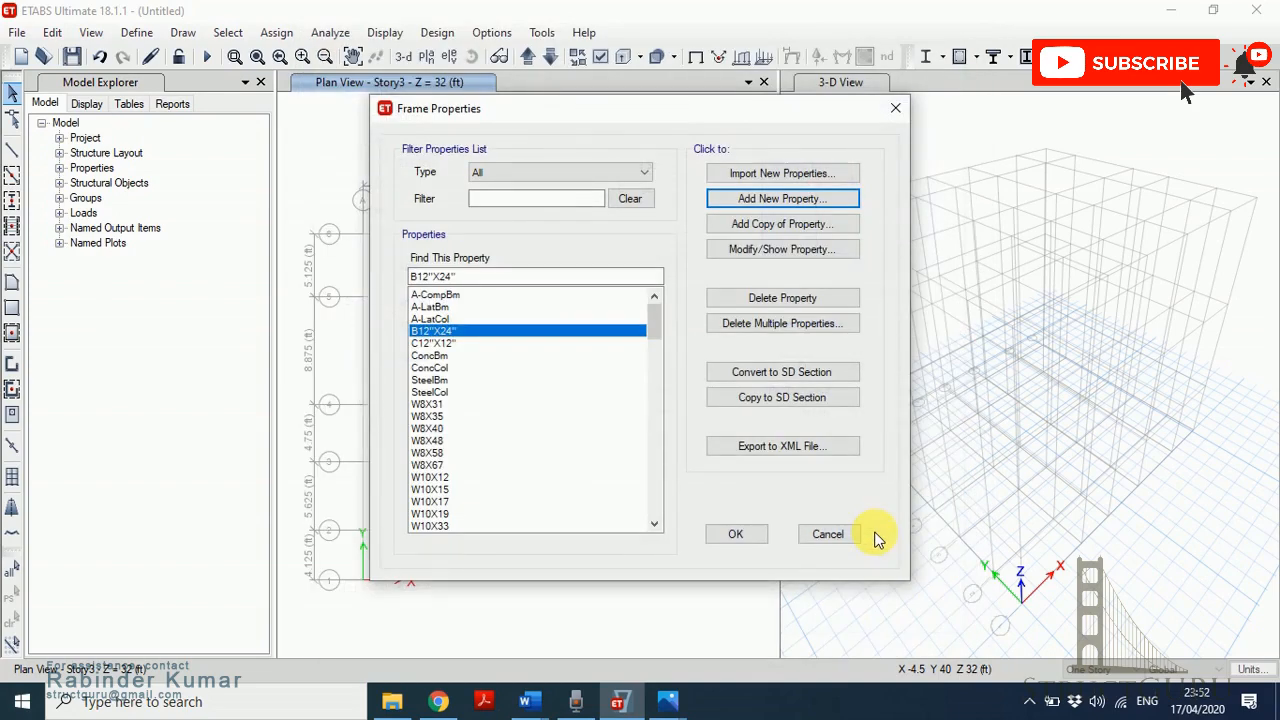
left_click(736, 534)
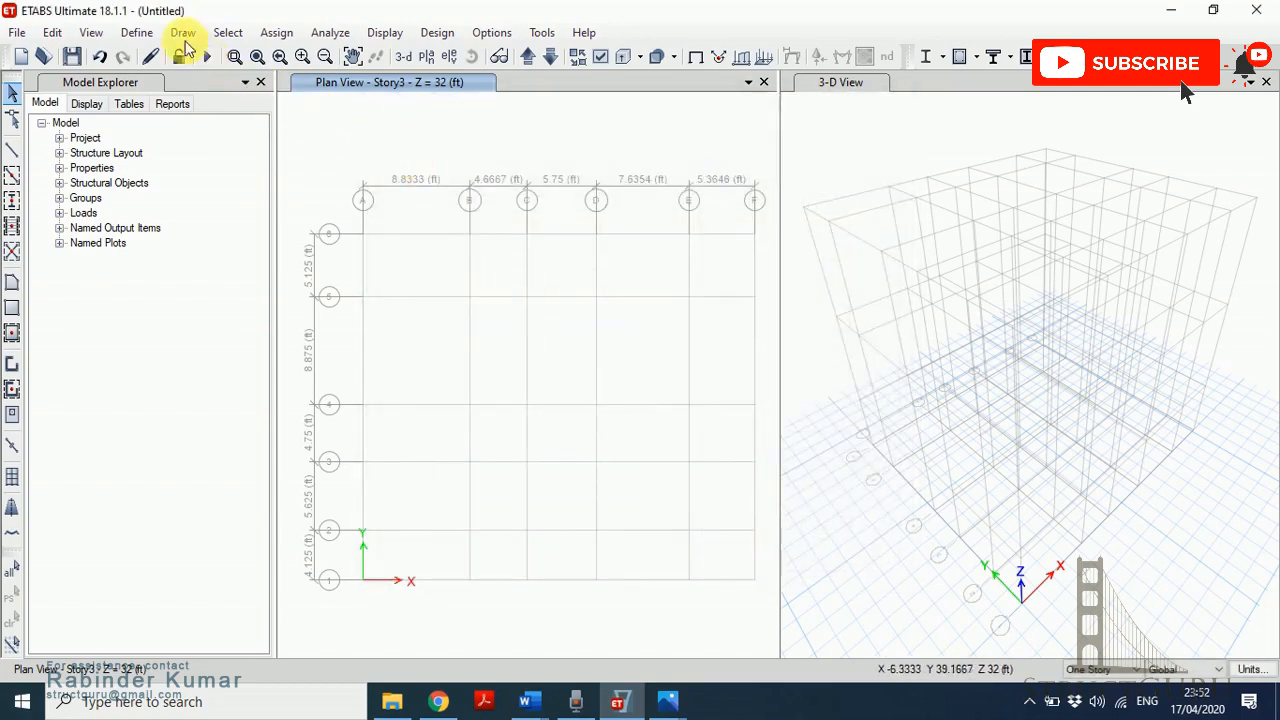
- Add a new slab section property named S6"
left_click(139, 32)
mouse_move(166, 92)
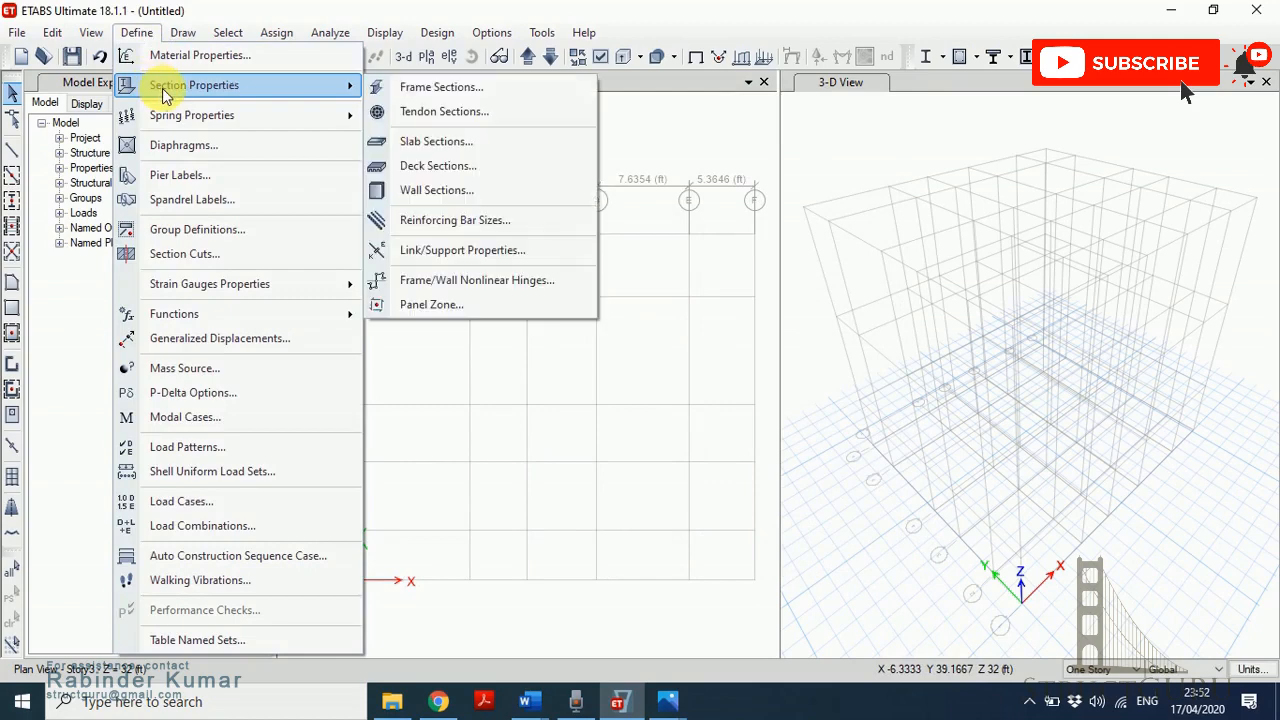
left_click(447, 146)
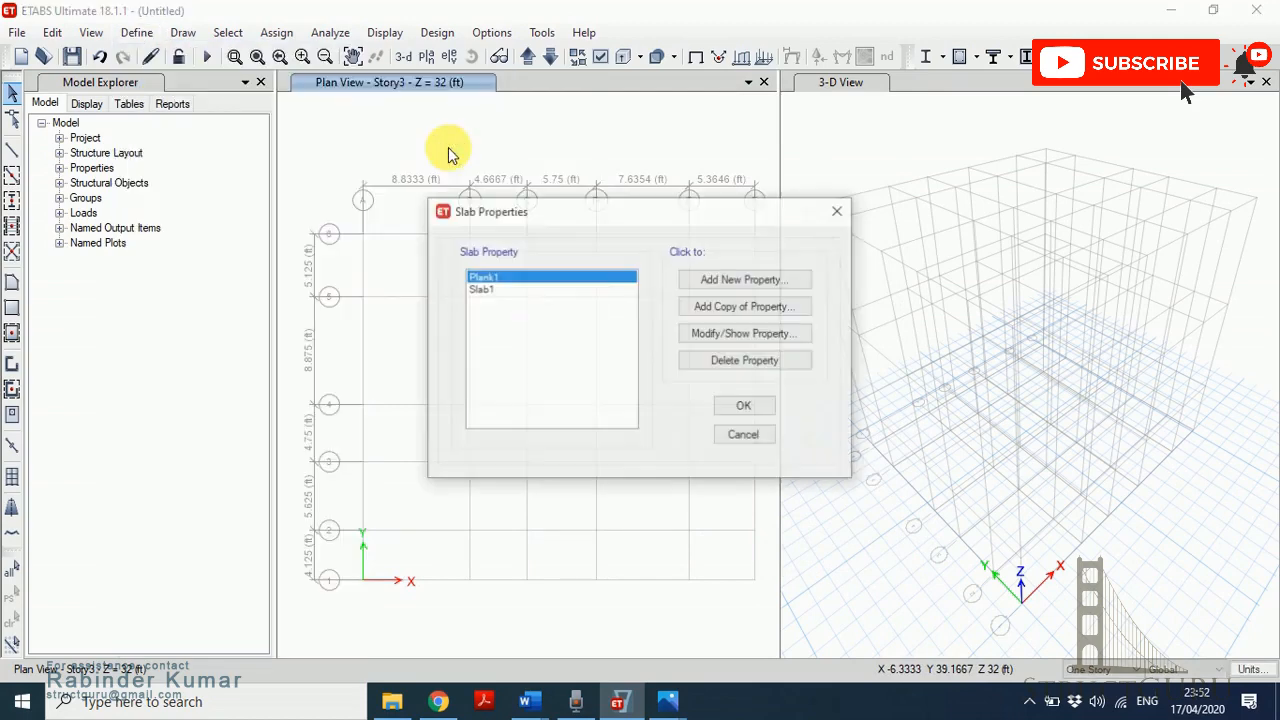
left_click(750, 281)
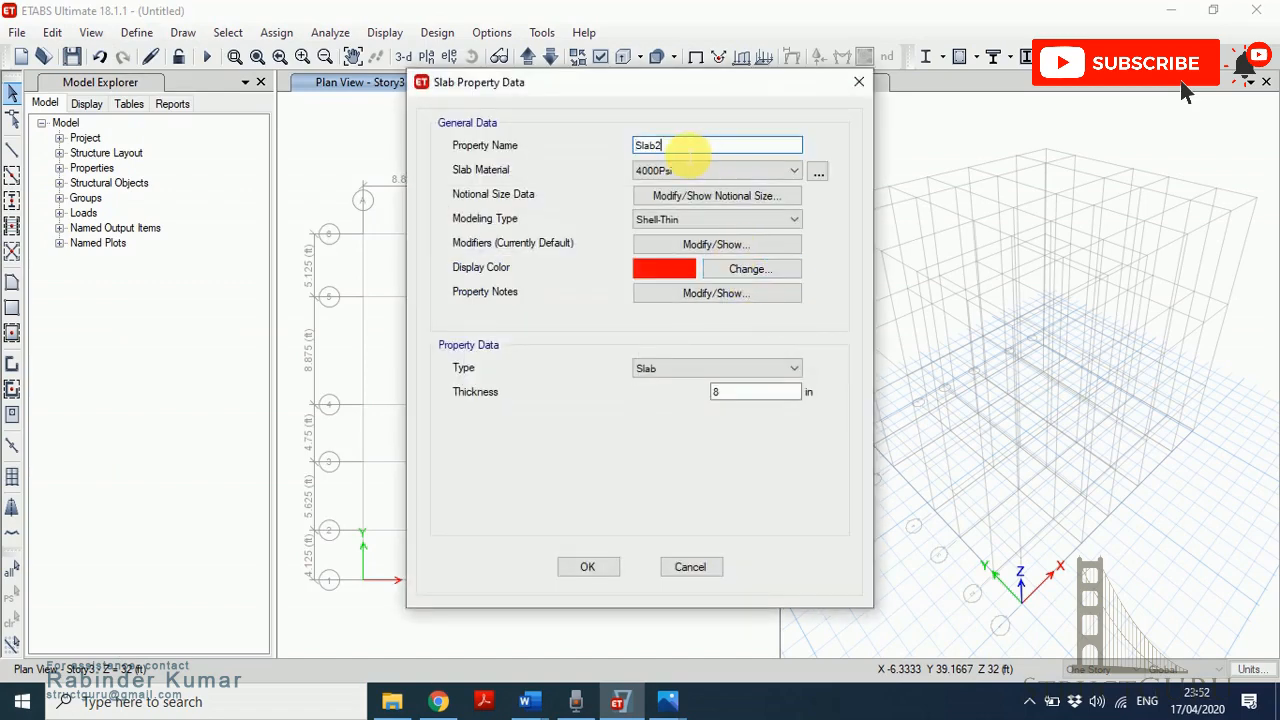
key("BackSpace")
key("BackSpace")
key("BackSpace")
key("BackSpace")
type("s")
type("S6\"")
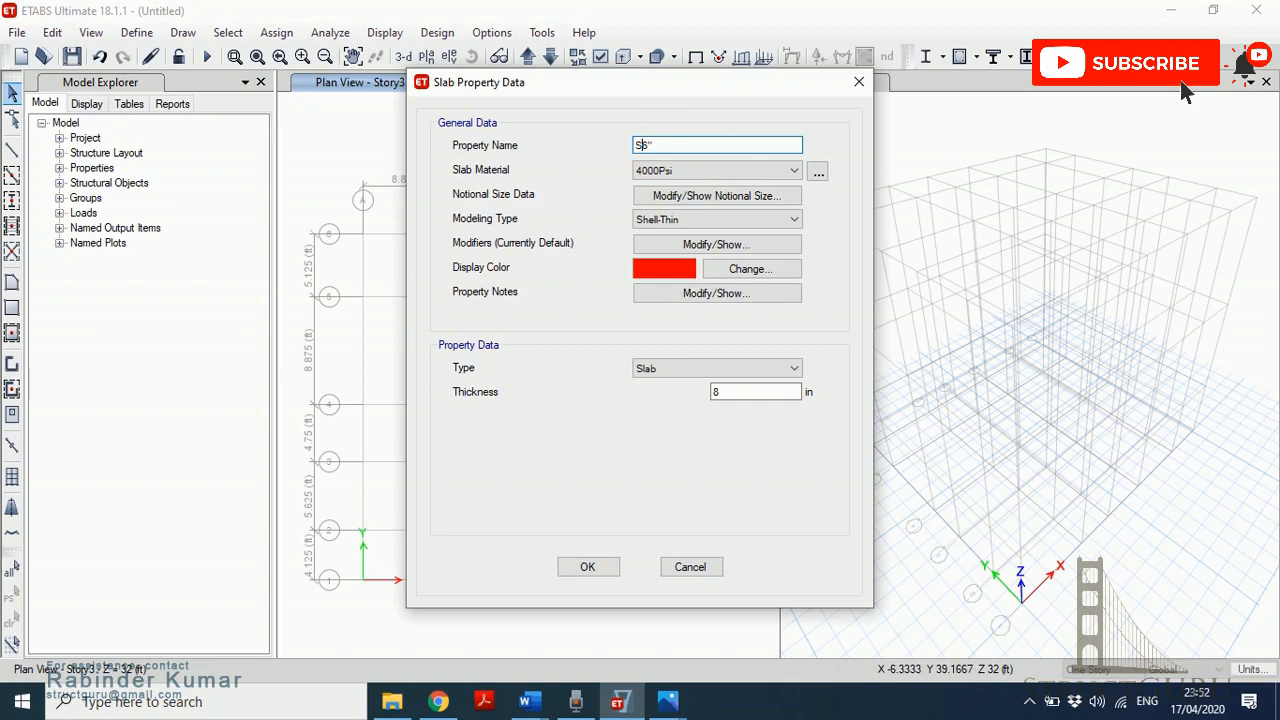
- Assign 3000Psi material and a 6 in thickness to the slab section, and accept the slab properties
left_click(694, 172)
left_click(692, 234)
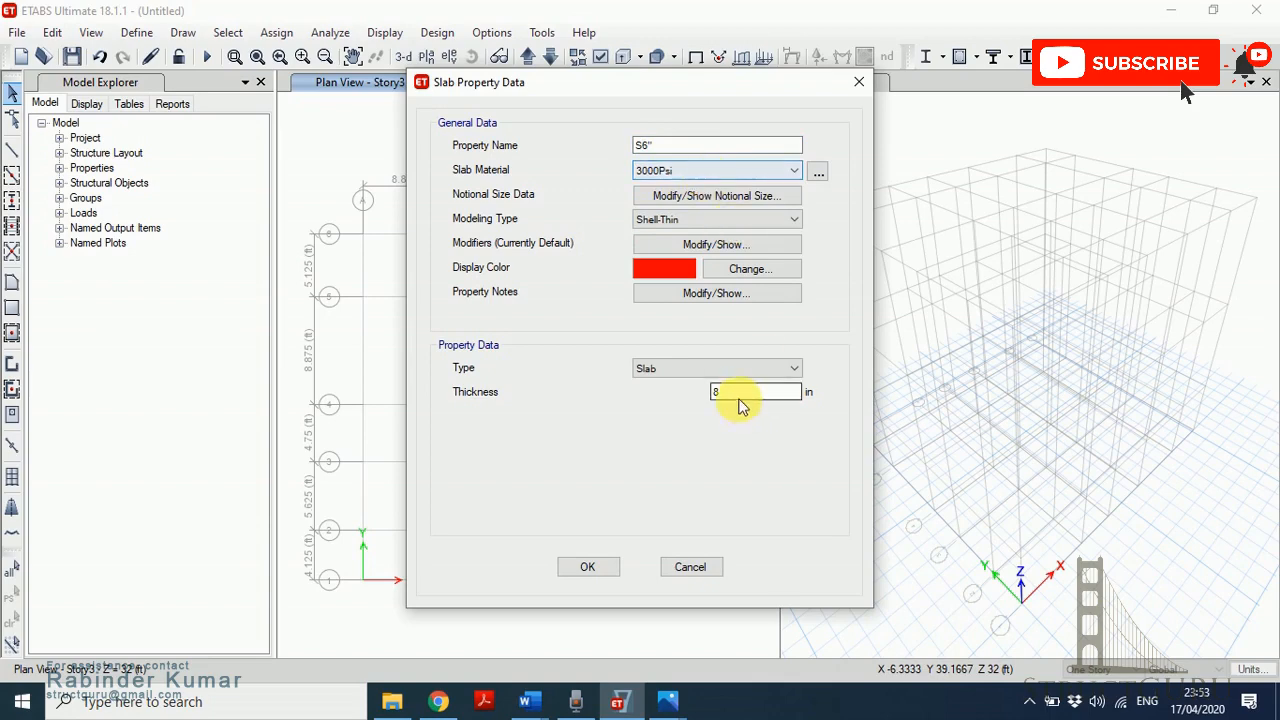
left_click_drag(737, 396, 701, 398)
type("6")
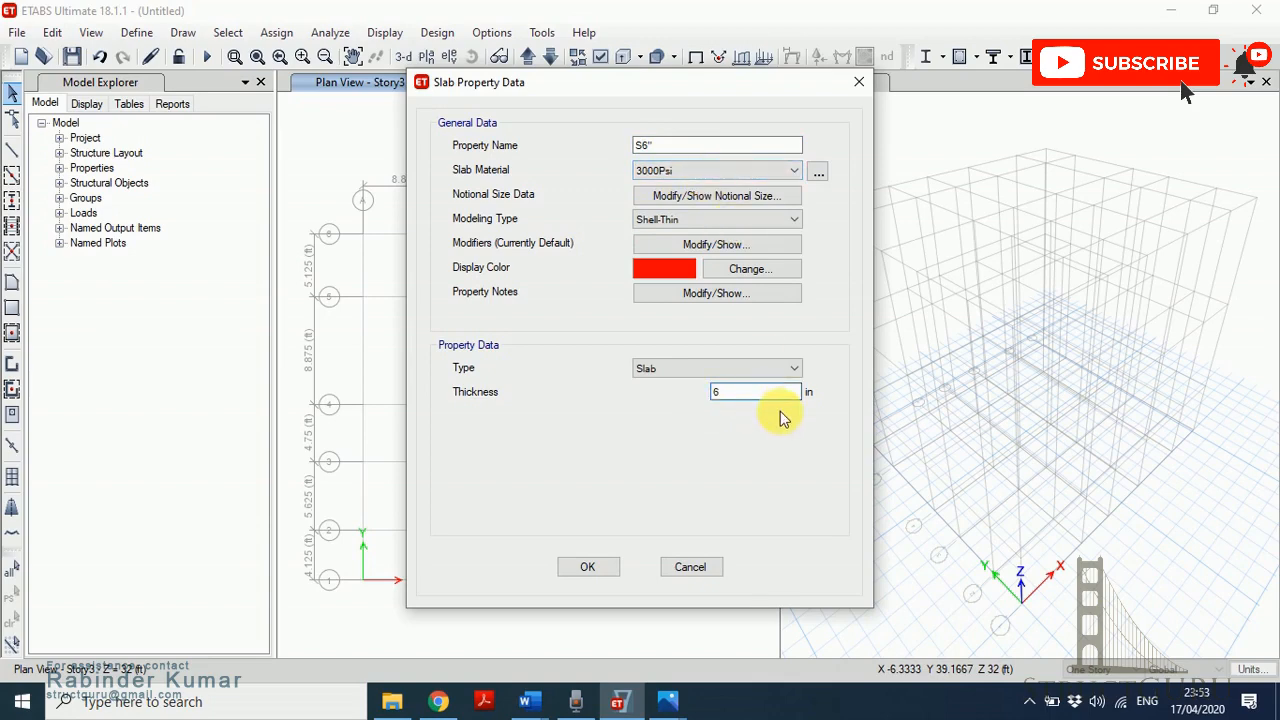
left_click(591, 566)
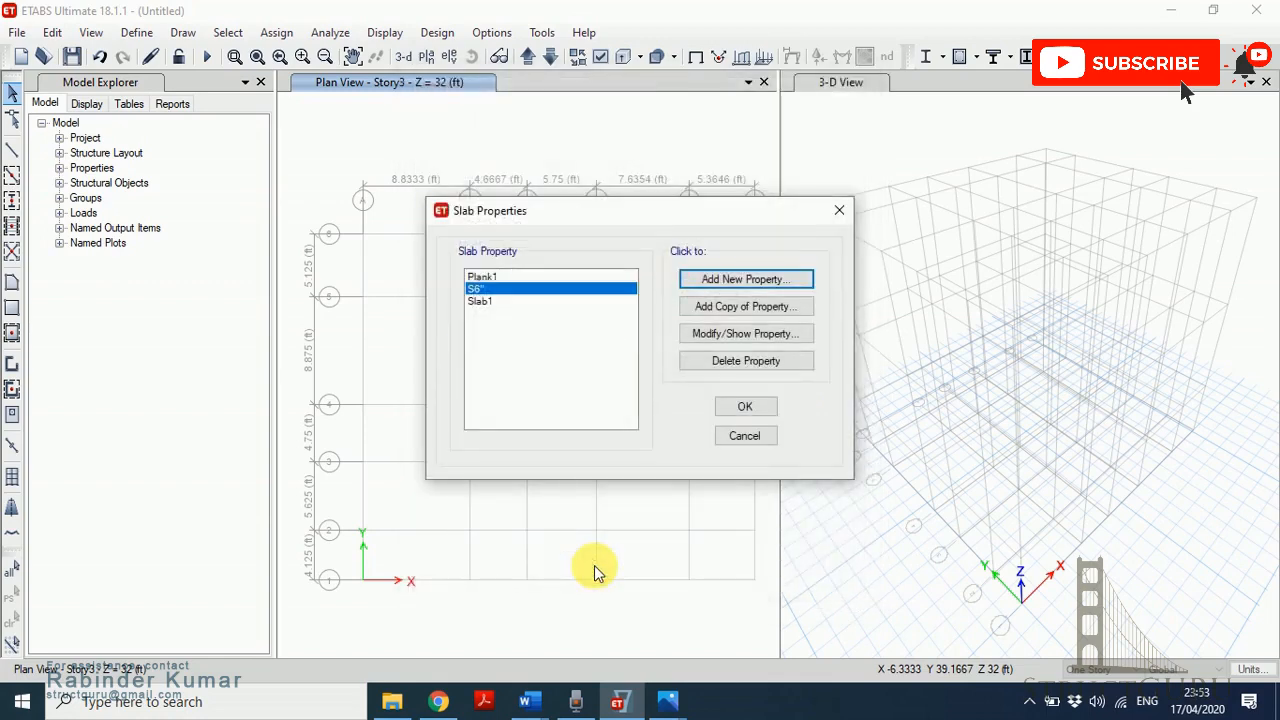
left_click(740, 412)
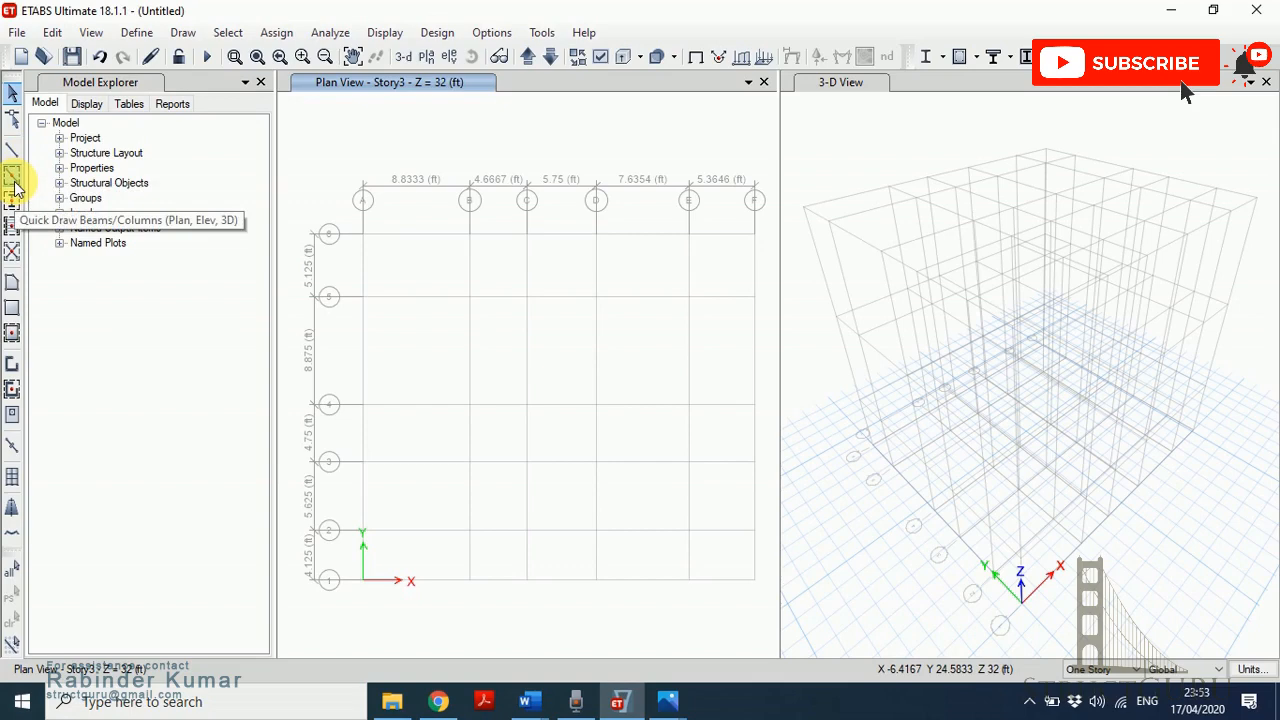
- Return from the drawing tools to object selection and set the plan's story scope to All Stories
left_click(12, 178)
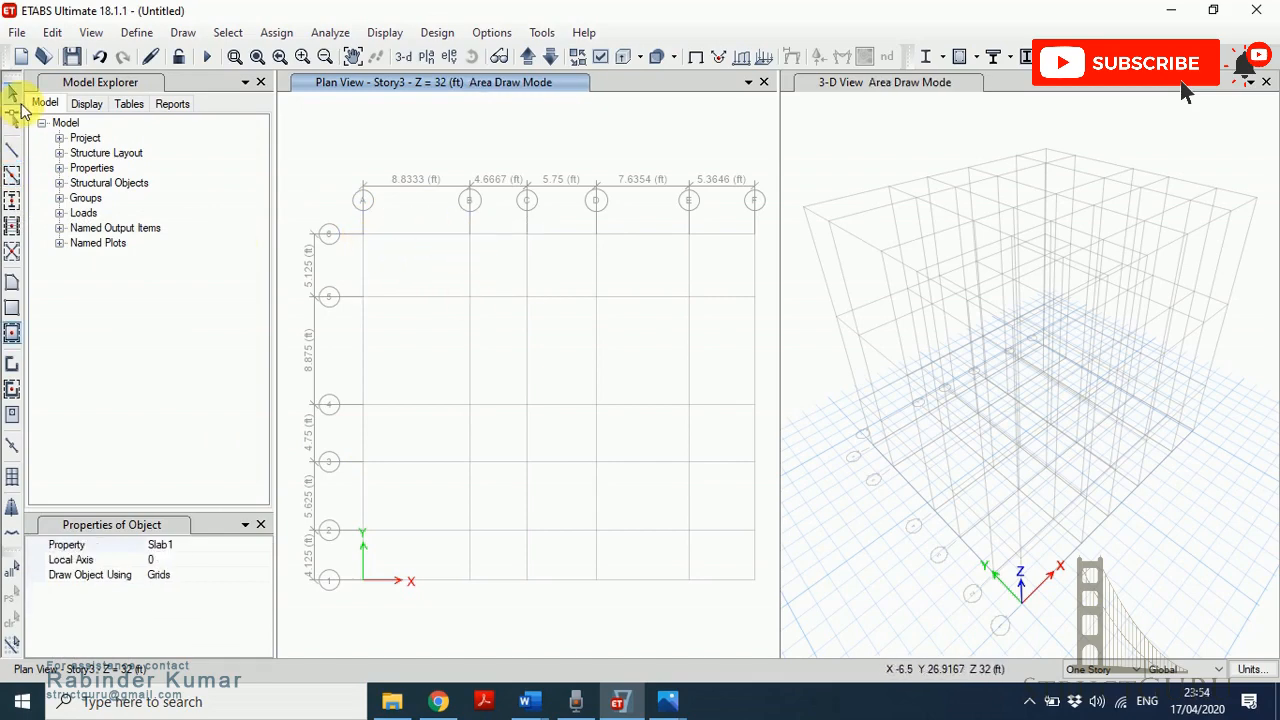
left_click(12, 92)
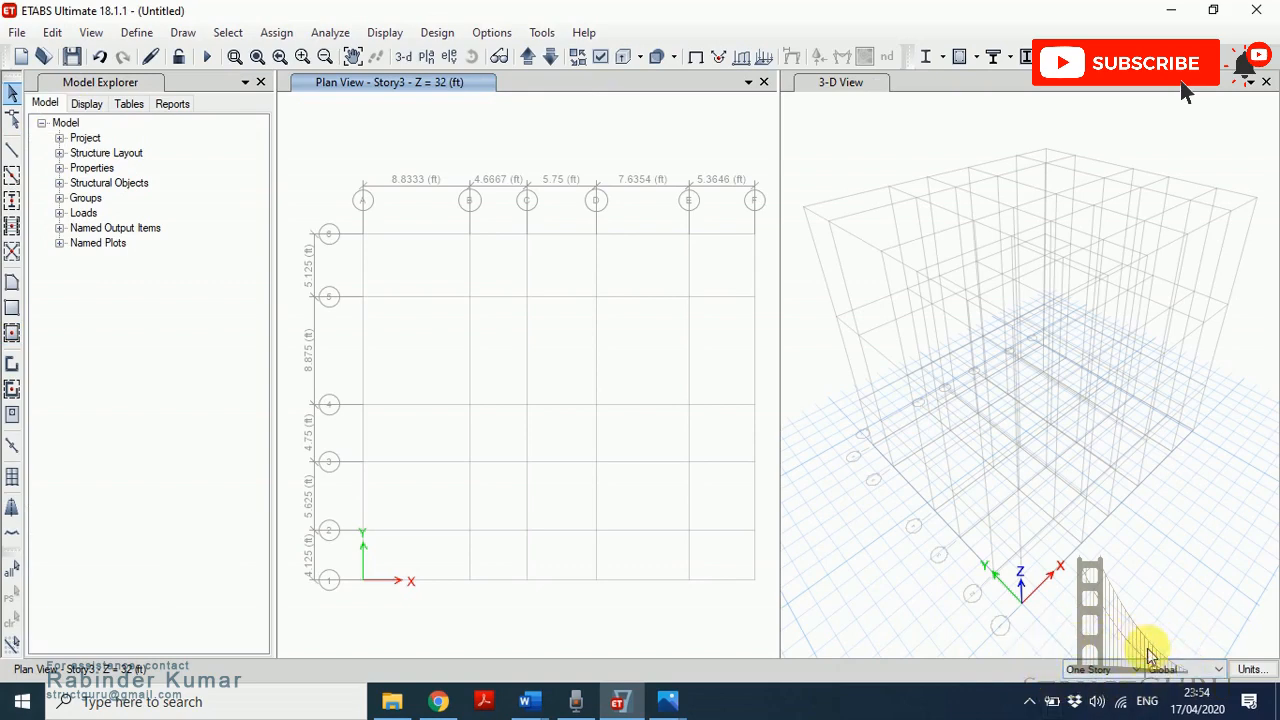
left_click(1120, 670)
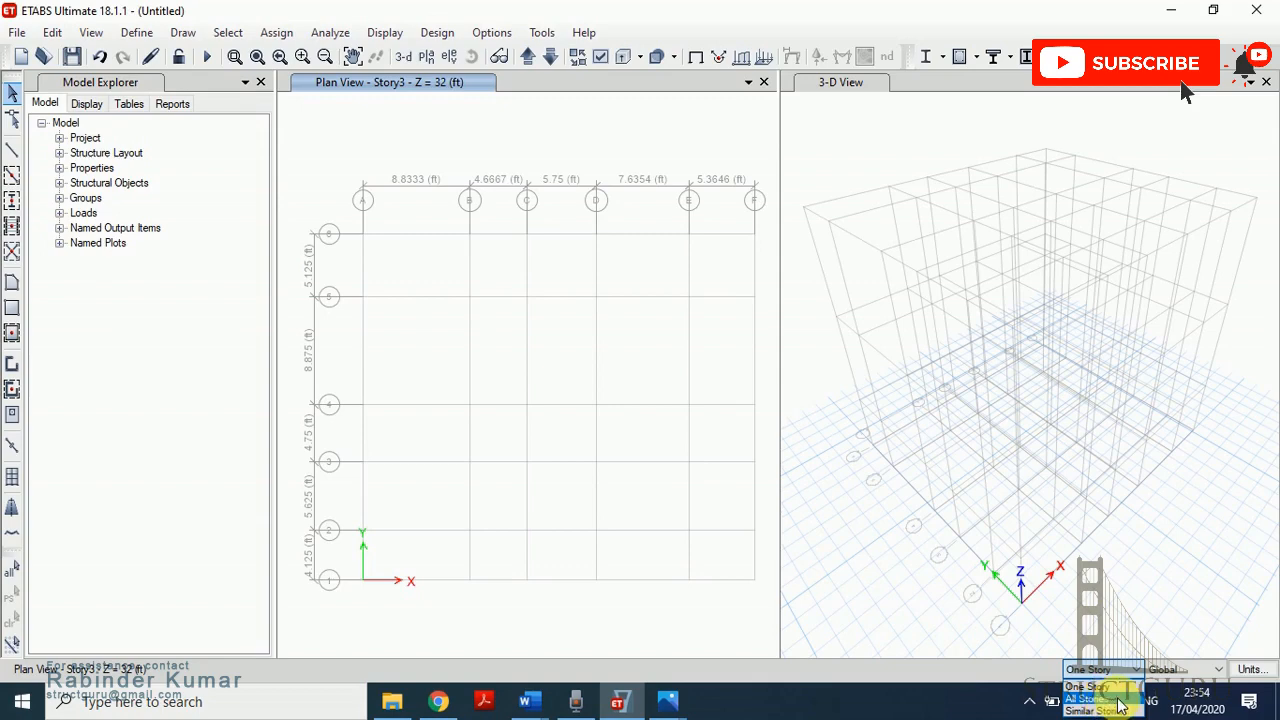
left_click(1118, 699)
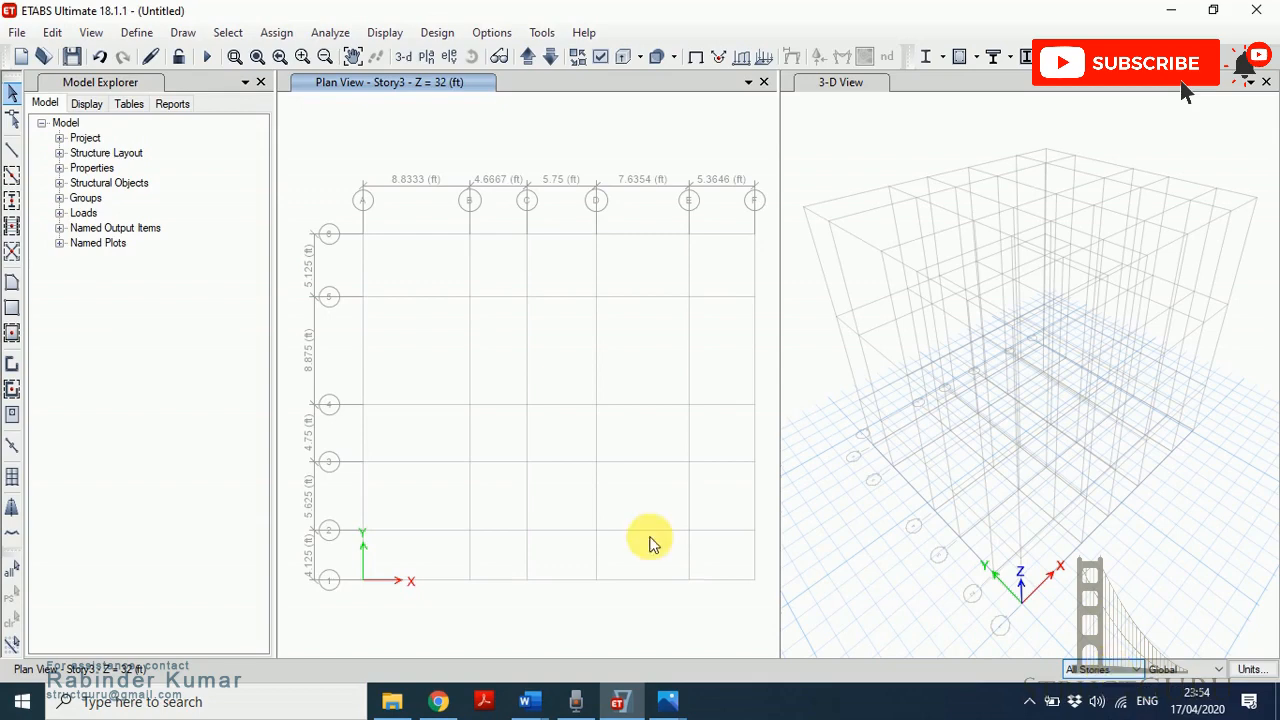
- Start the quick column drawing at grid points with section C12"X12" and plan offsets of 0 in
left_click(12, 202)
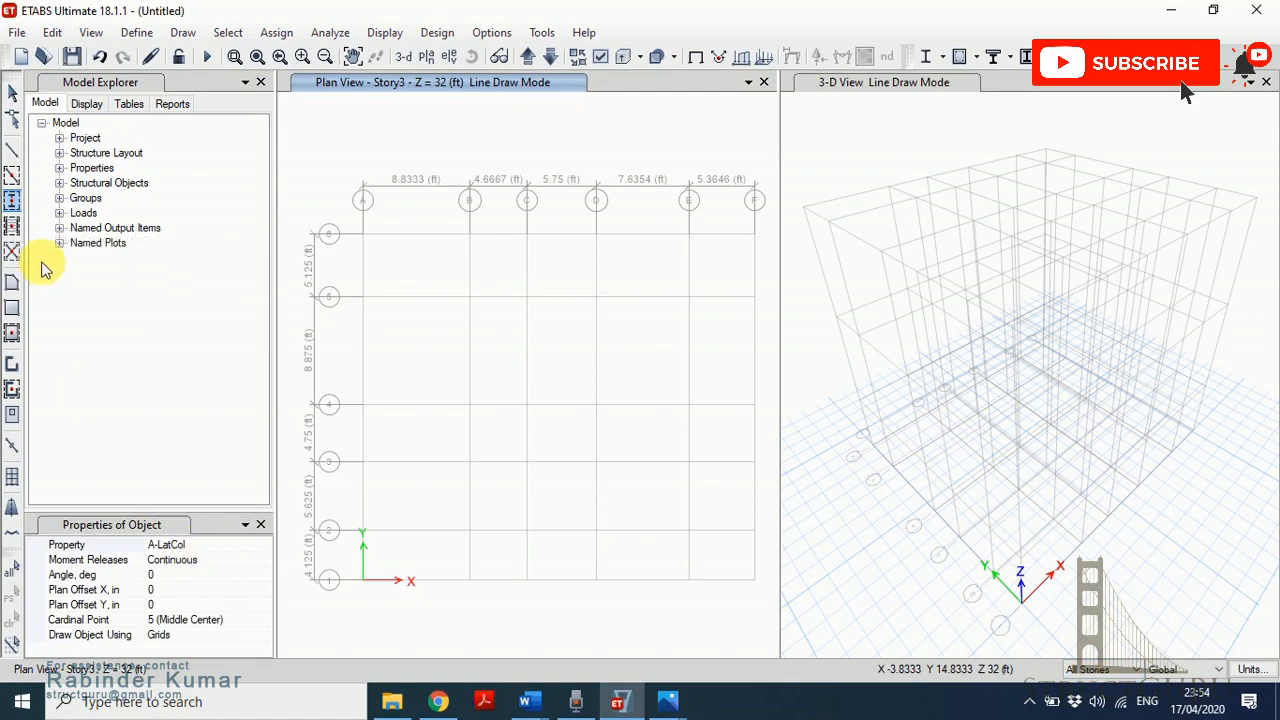
left_click(180, 548)
left_click(264, 548)
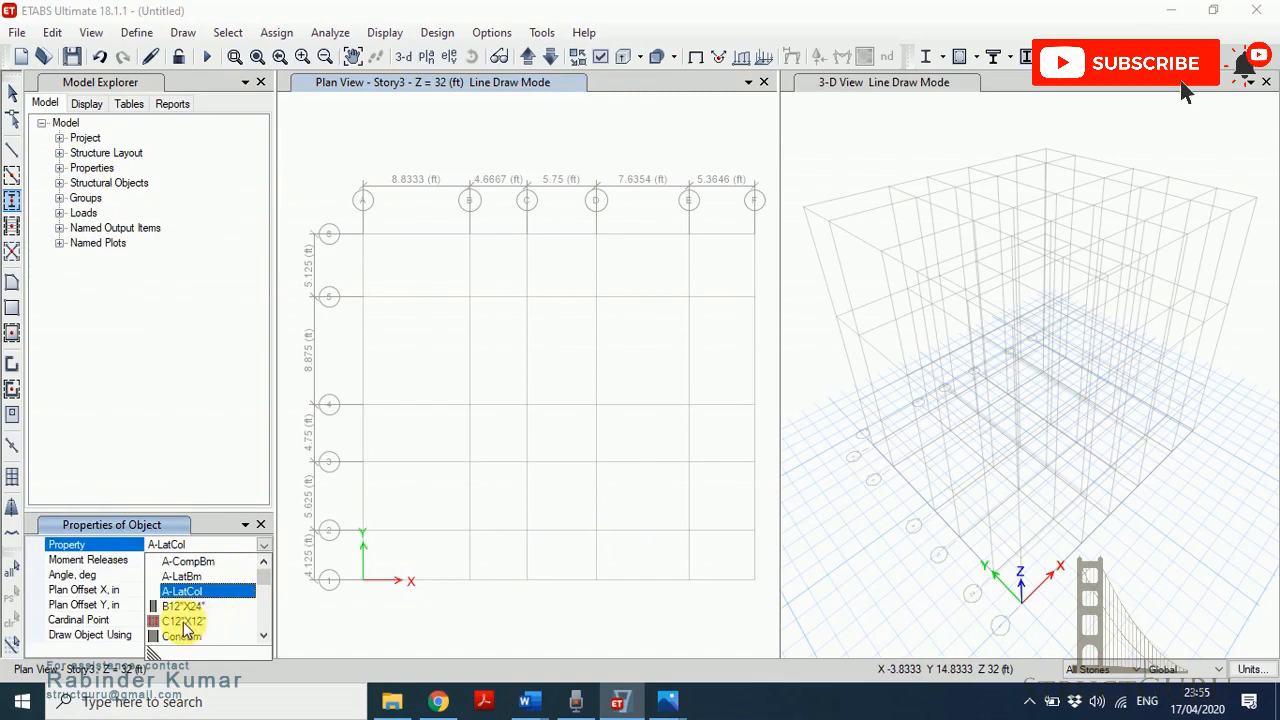
left_click(183, 621)
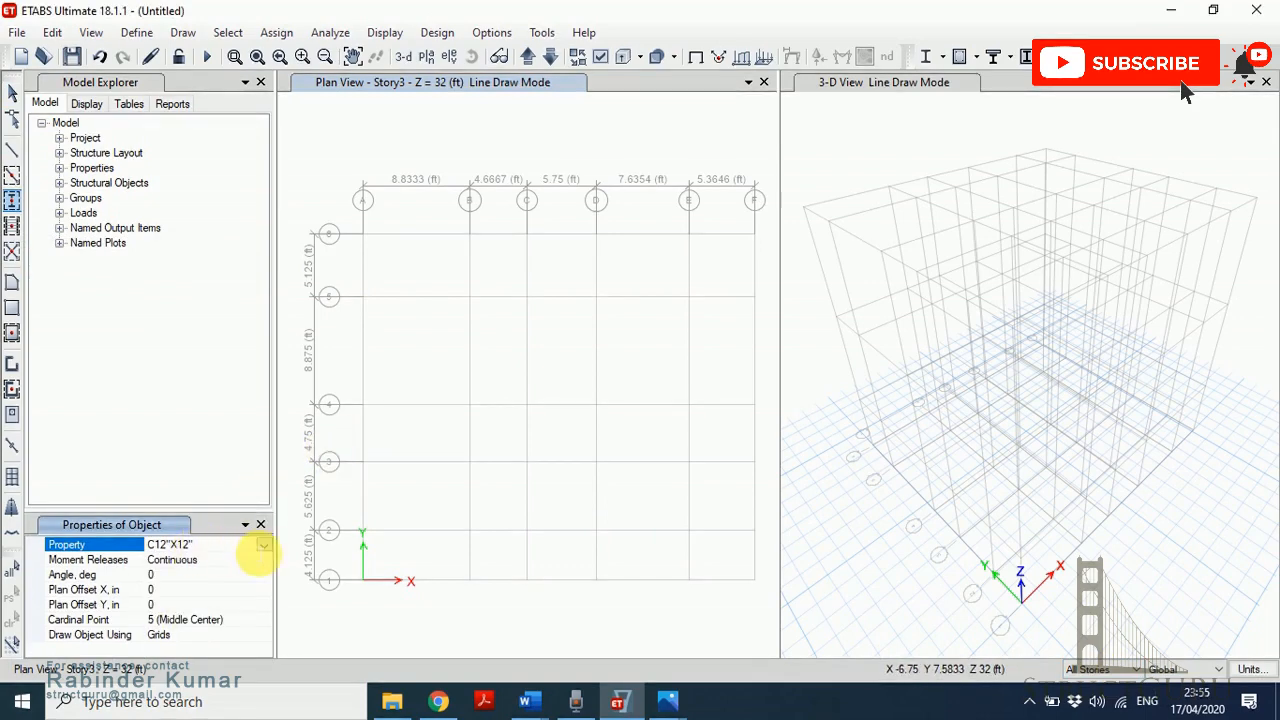
left_click(620, 702)
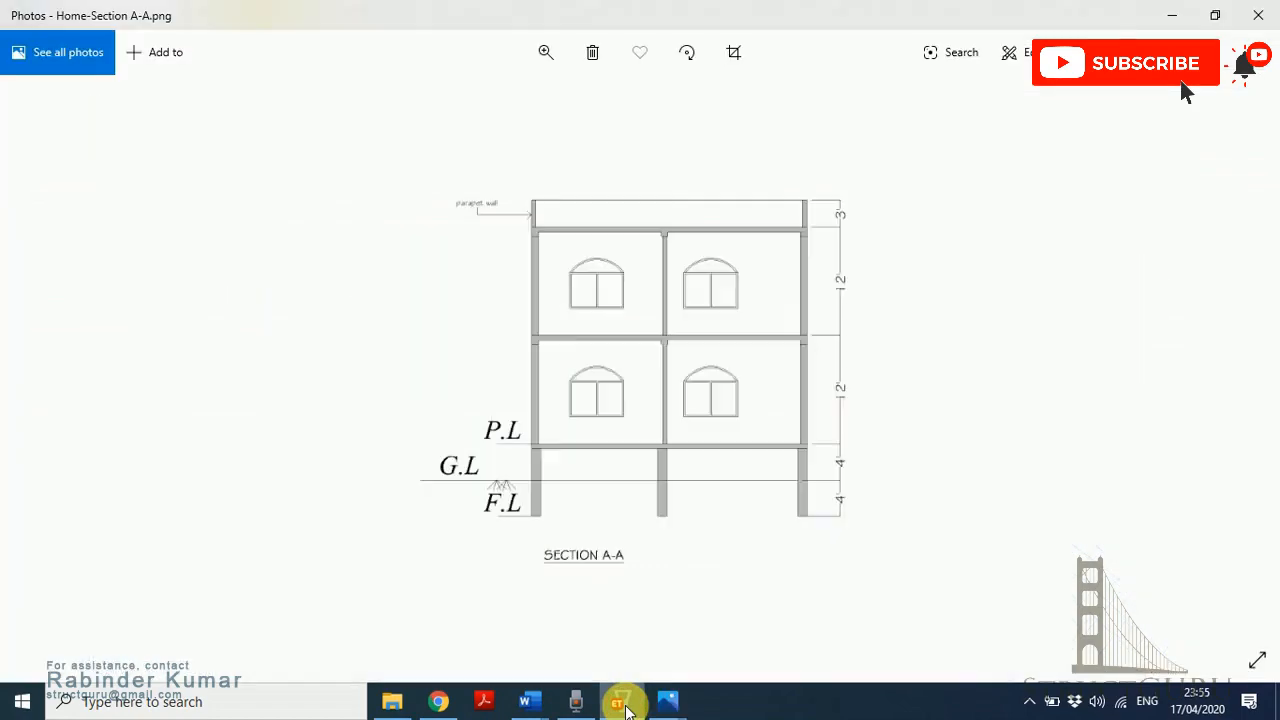
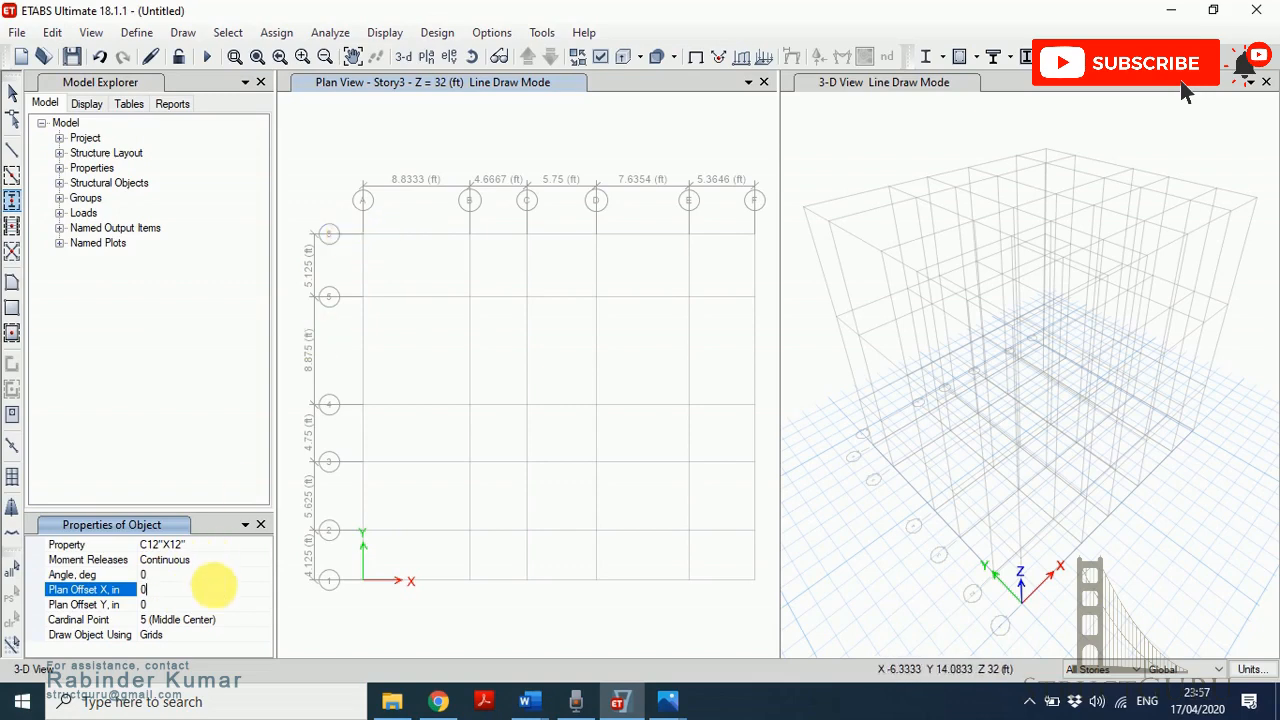
left_click(160, 590)
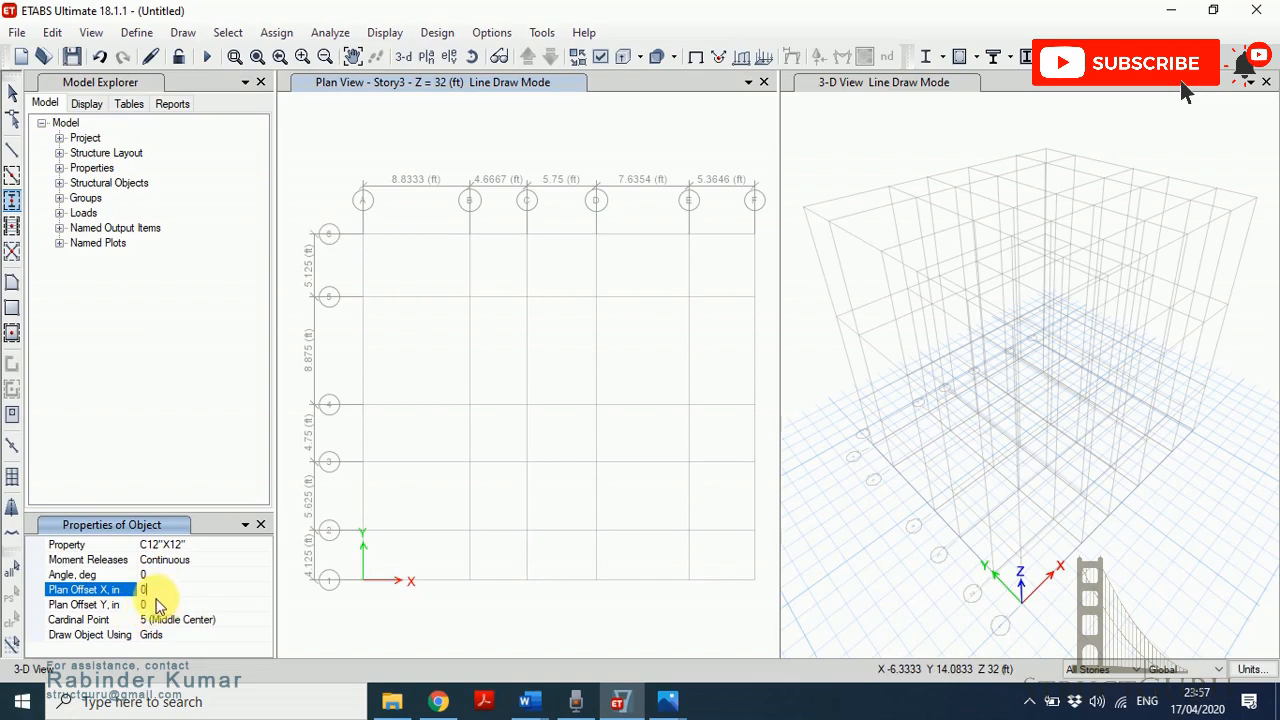
left_click(152, 606)
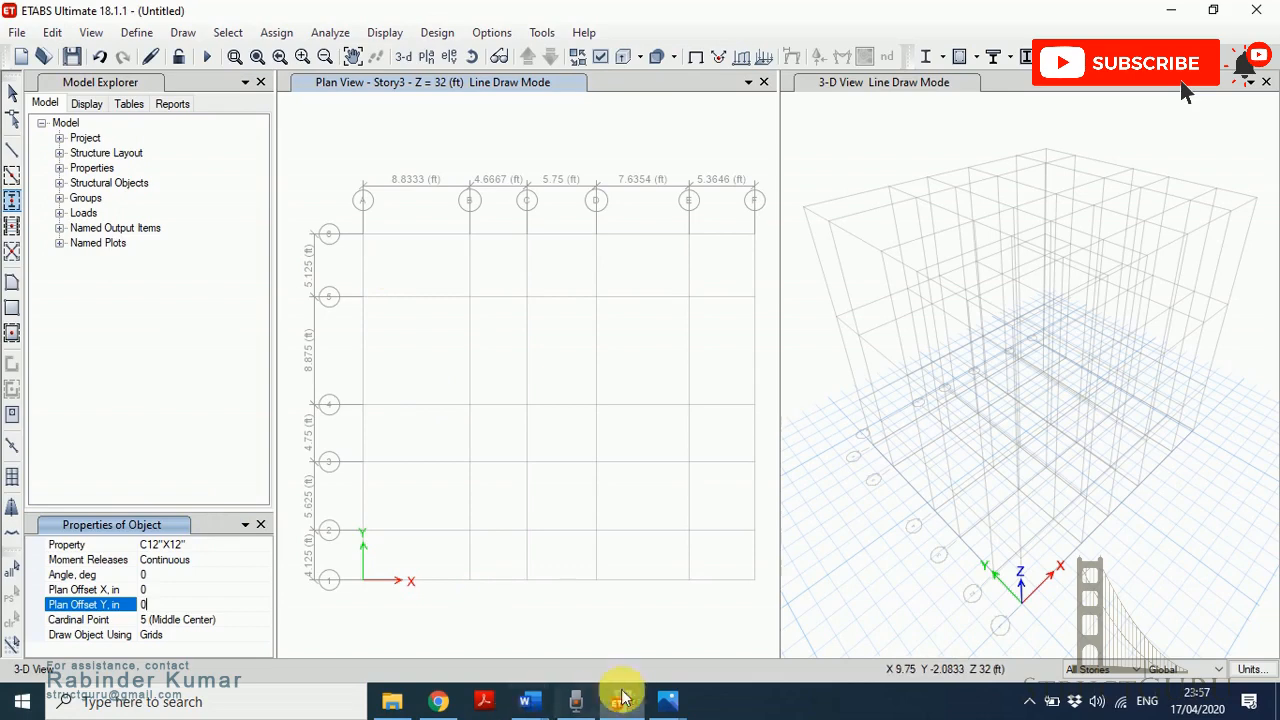
- Consult the column layout plan image in Photos, and place C12"X12" columns in ETABS at grid points A-6, C-6, D-6 and F-6
mouse_move(667, 700)
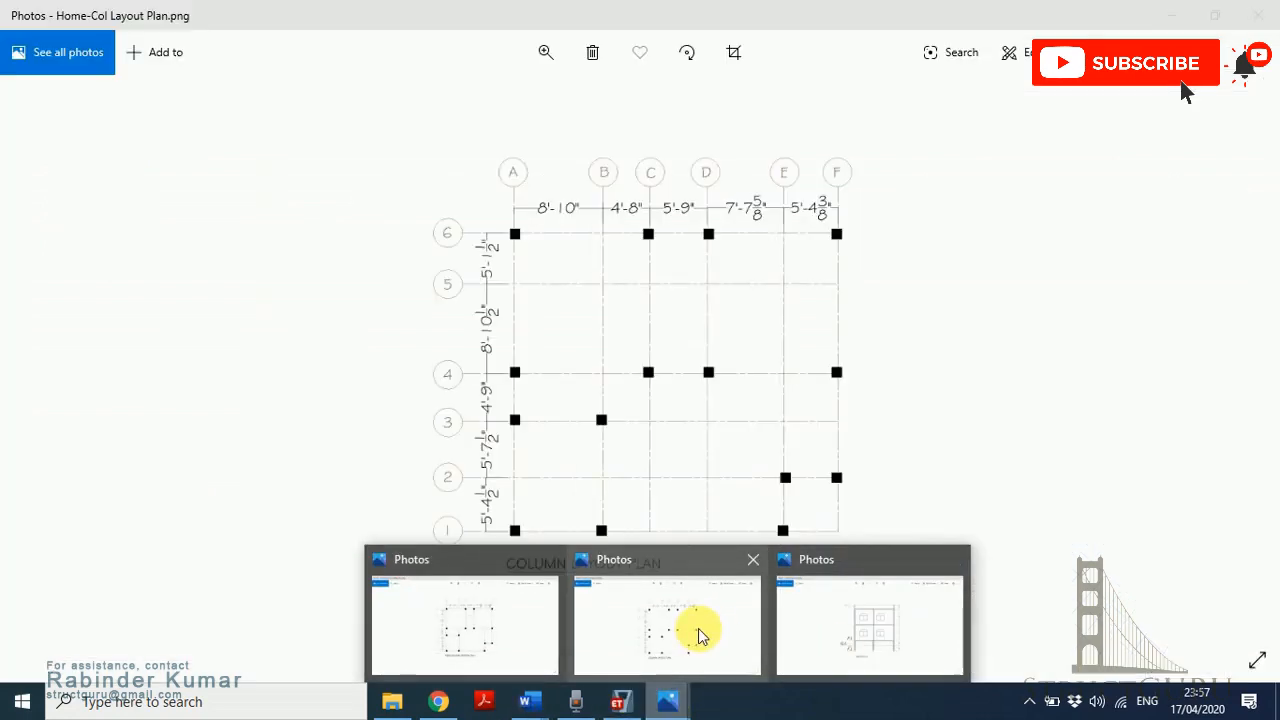
left_click(698, 633)
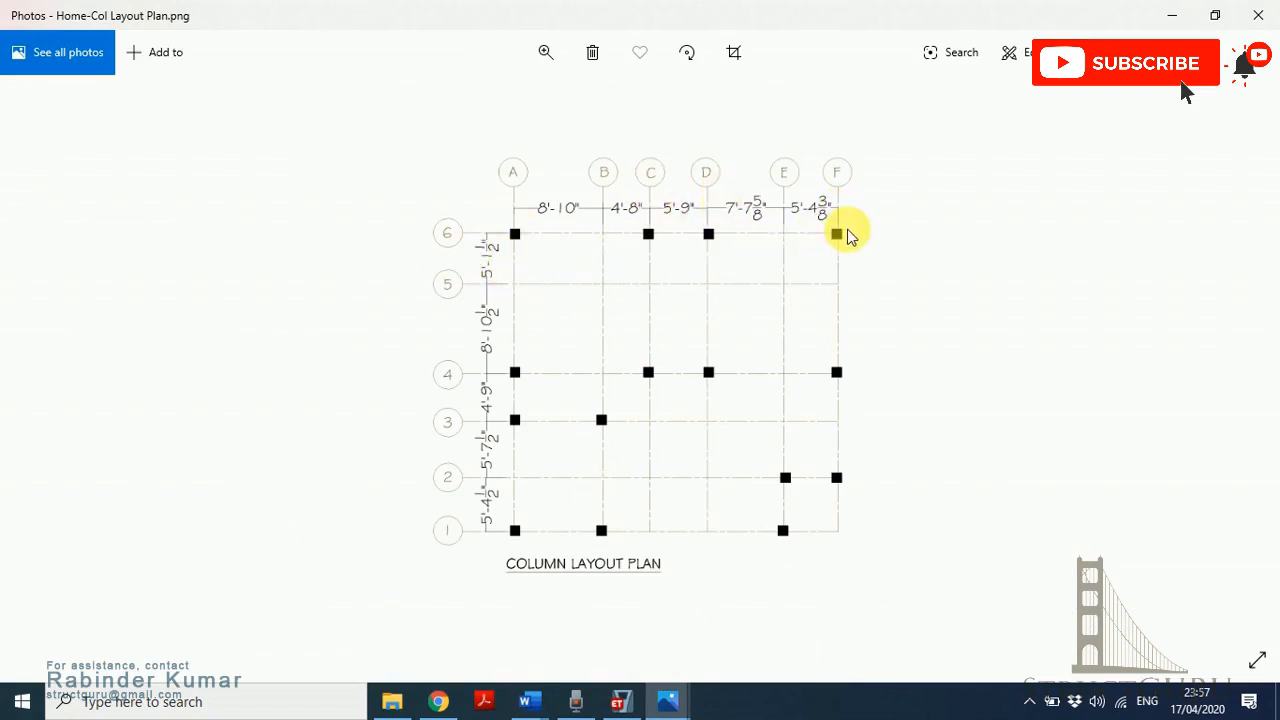
left_click(620, 703)
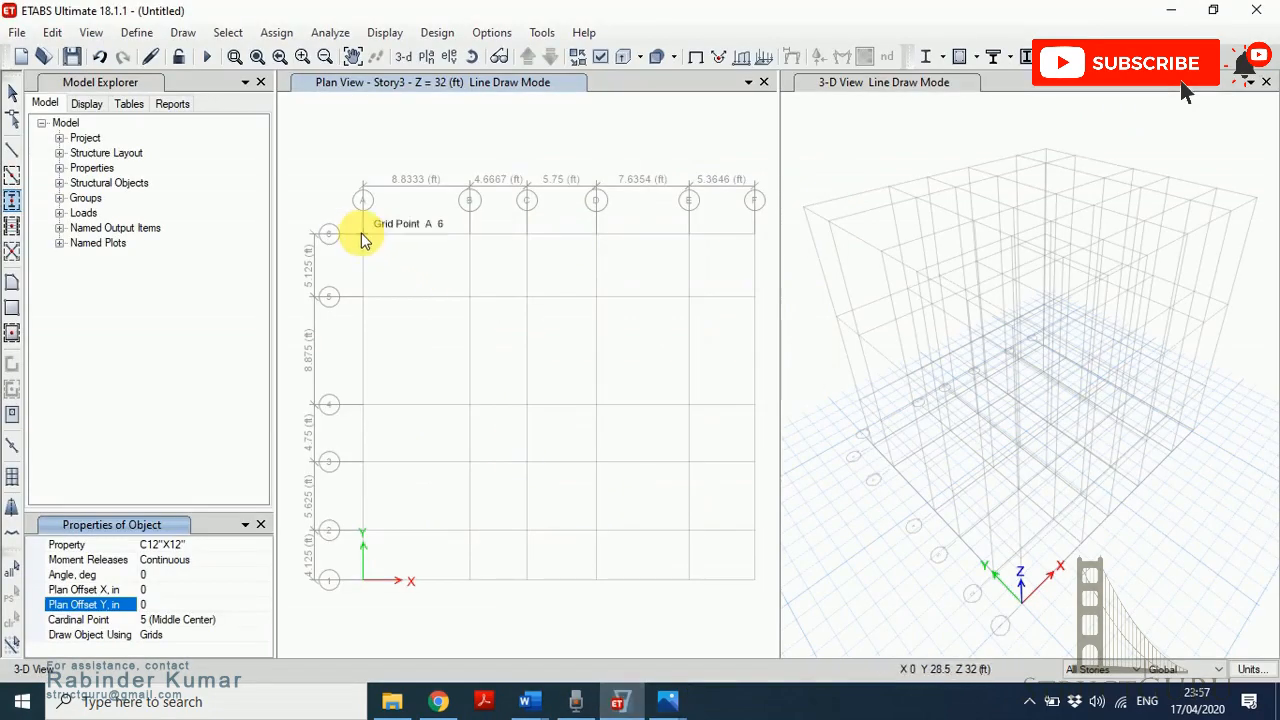
left_click(12, 203)
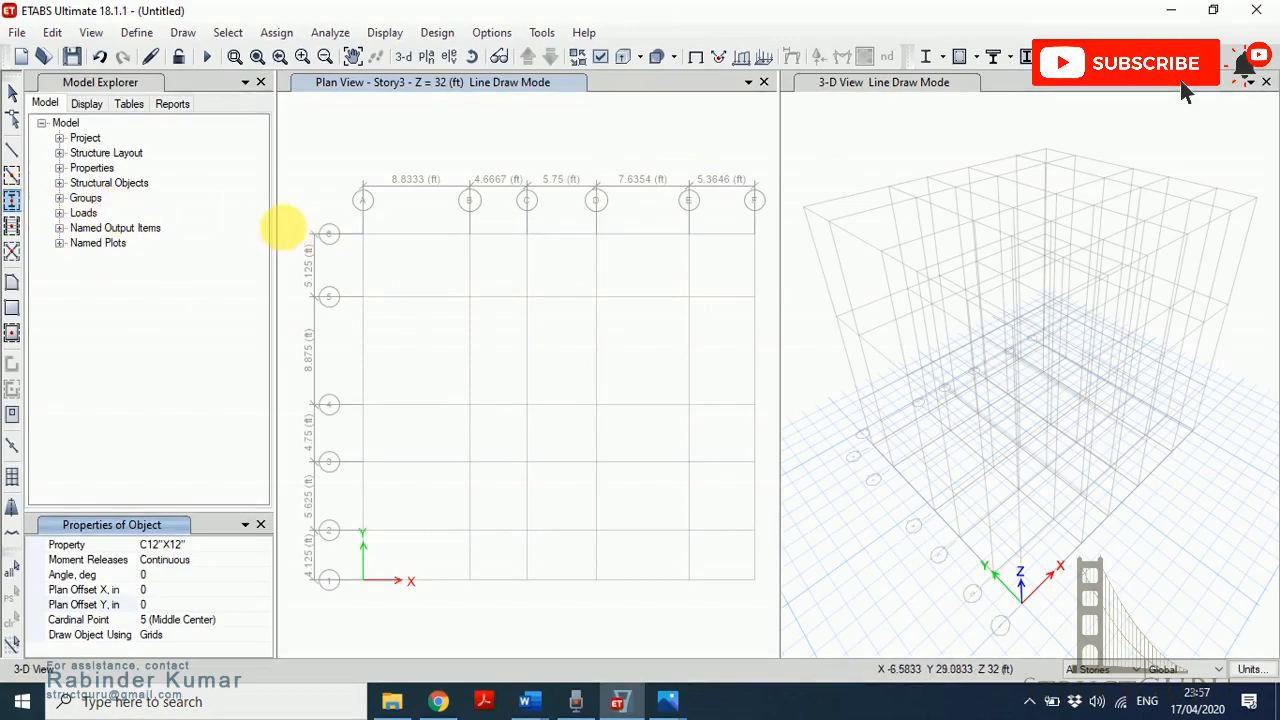
left_click(363, 237)
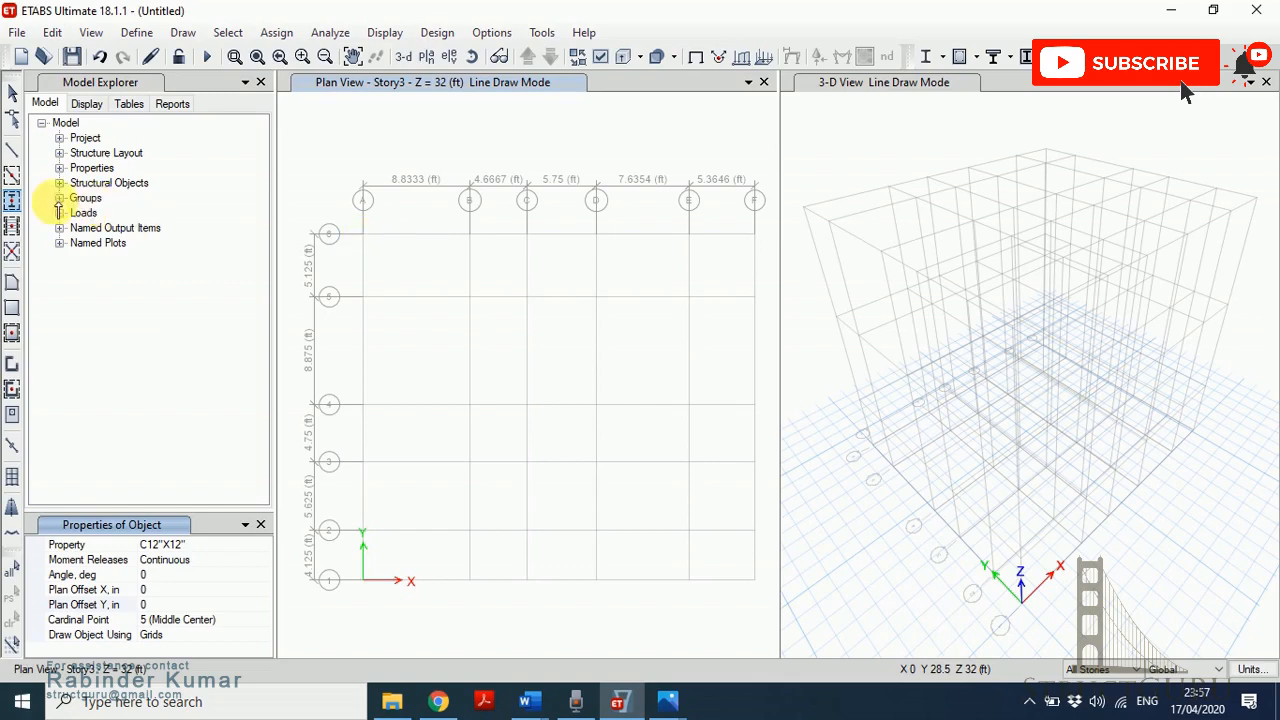
left_click(363, 234)
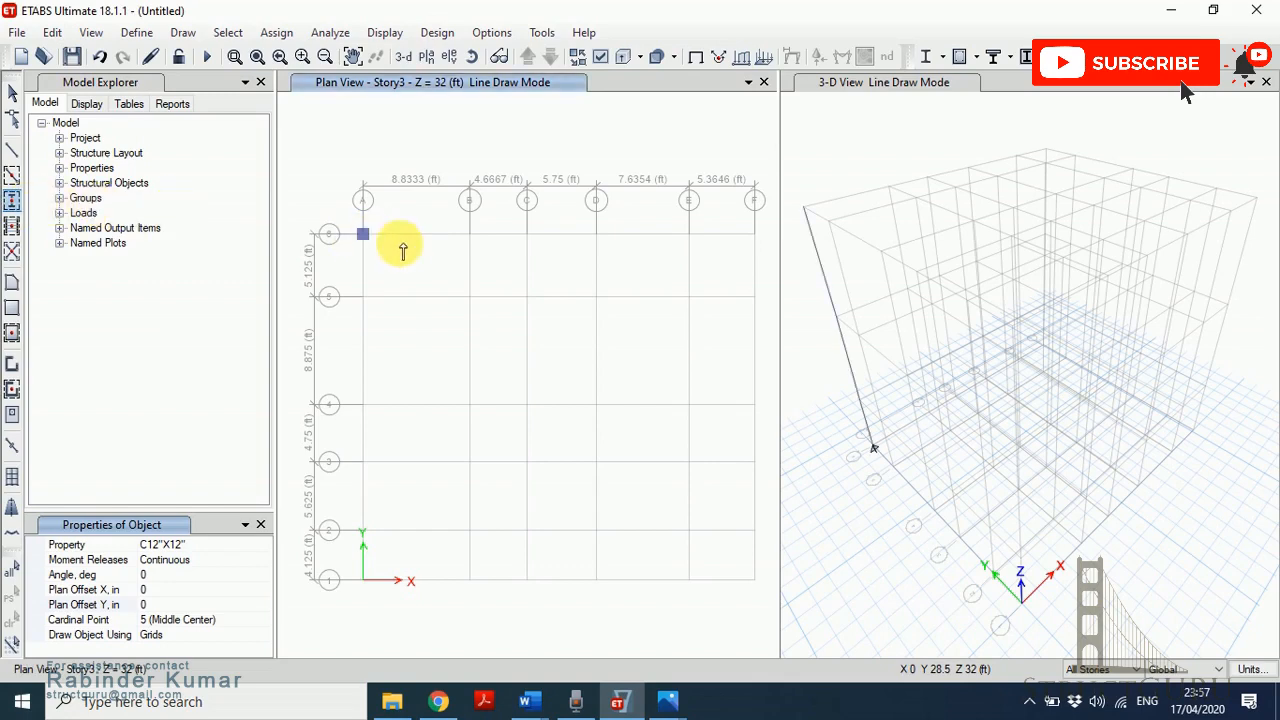
left_click(529, 241)
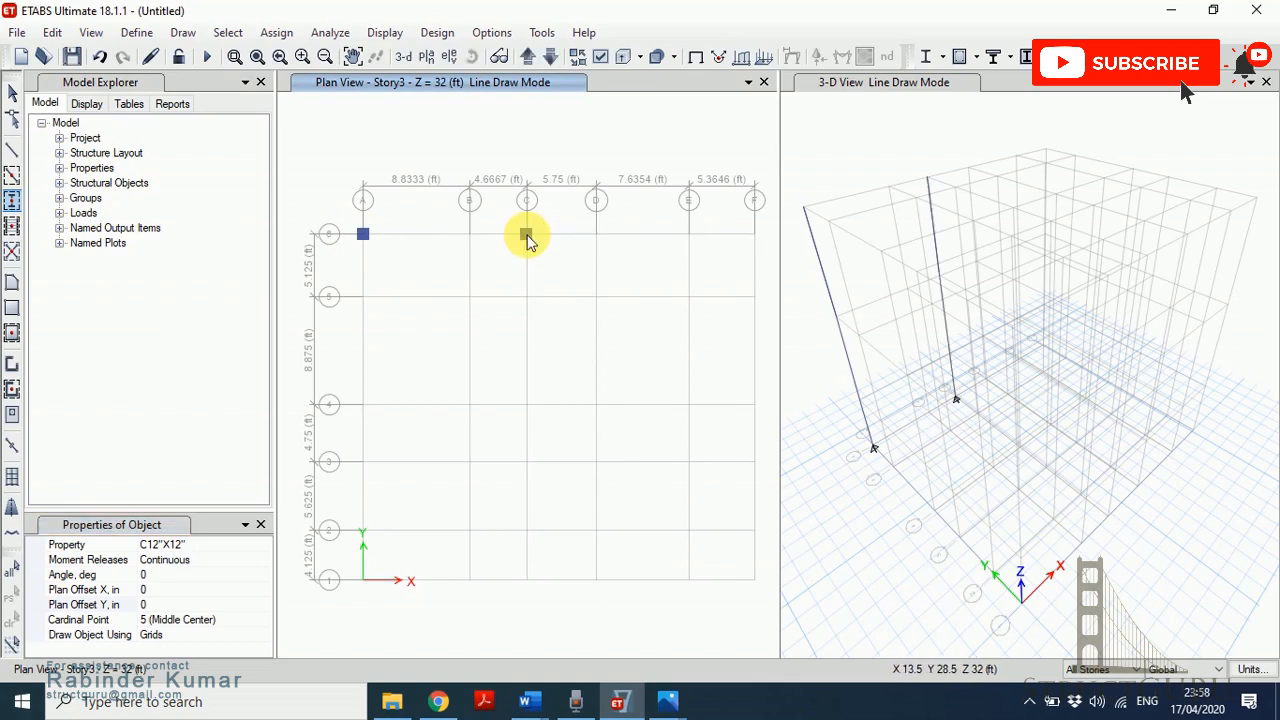
left_click(596, 236)
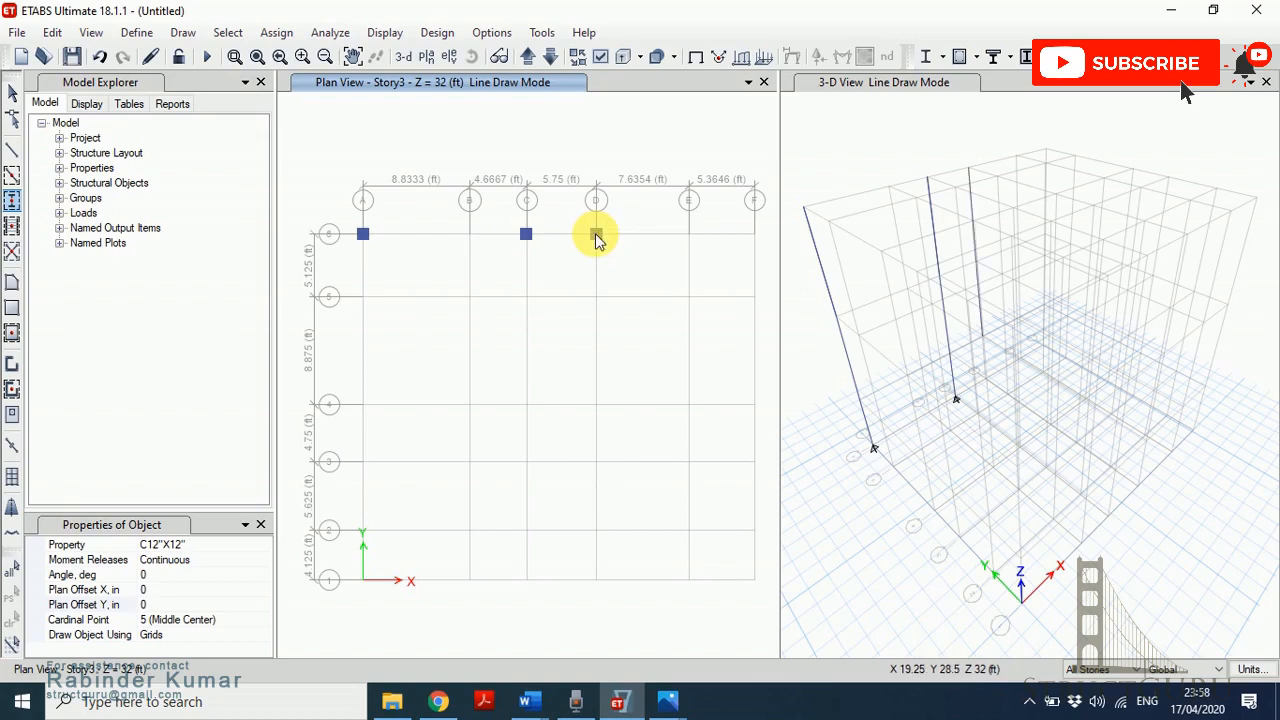
left_click(754, 236)
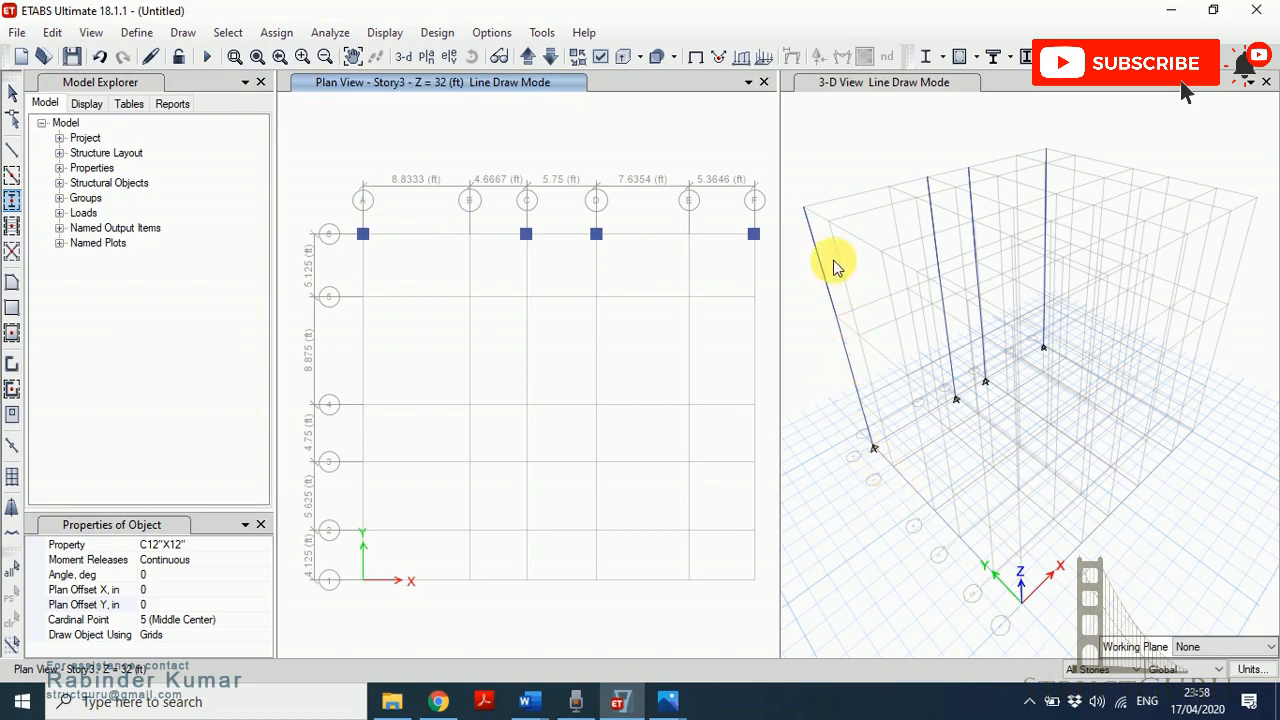
- Try placing a column at grid point F-4 with the One Story scope, undo it and restore the All Stories scope
left_click(1100, 669)
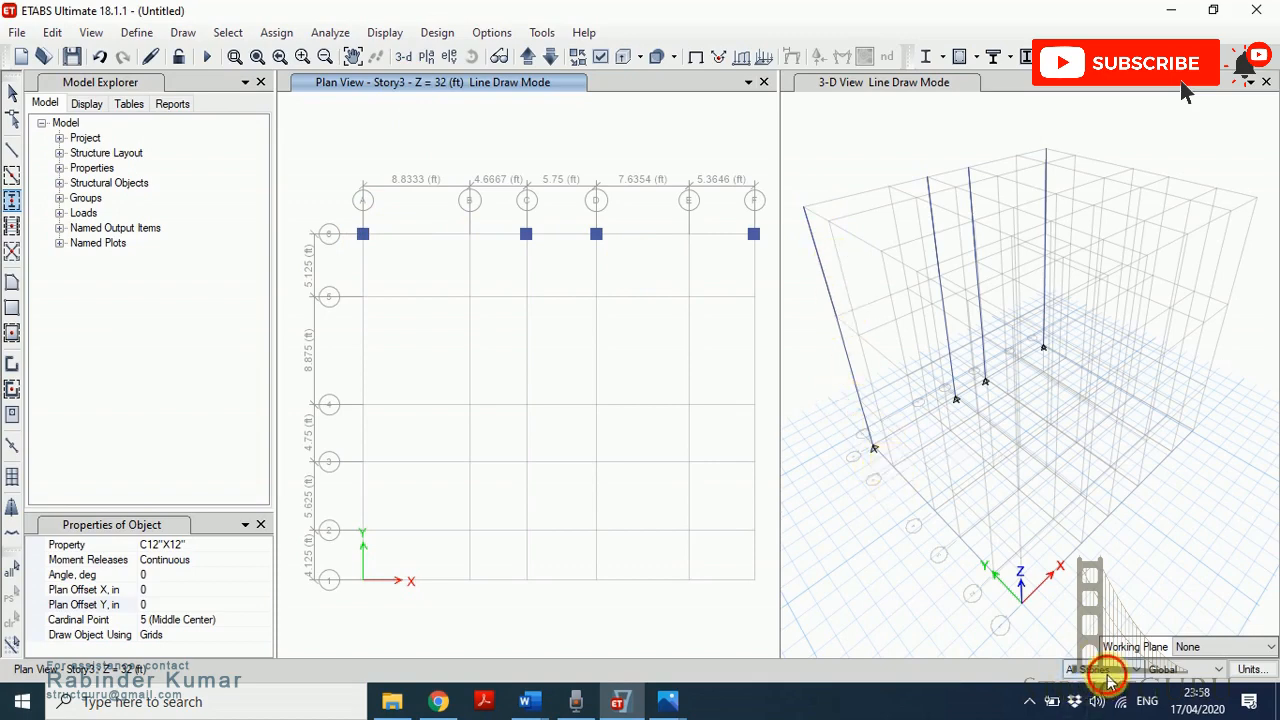
left_click(1090, 684)
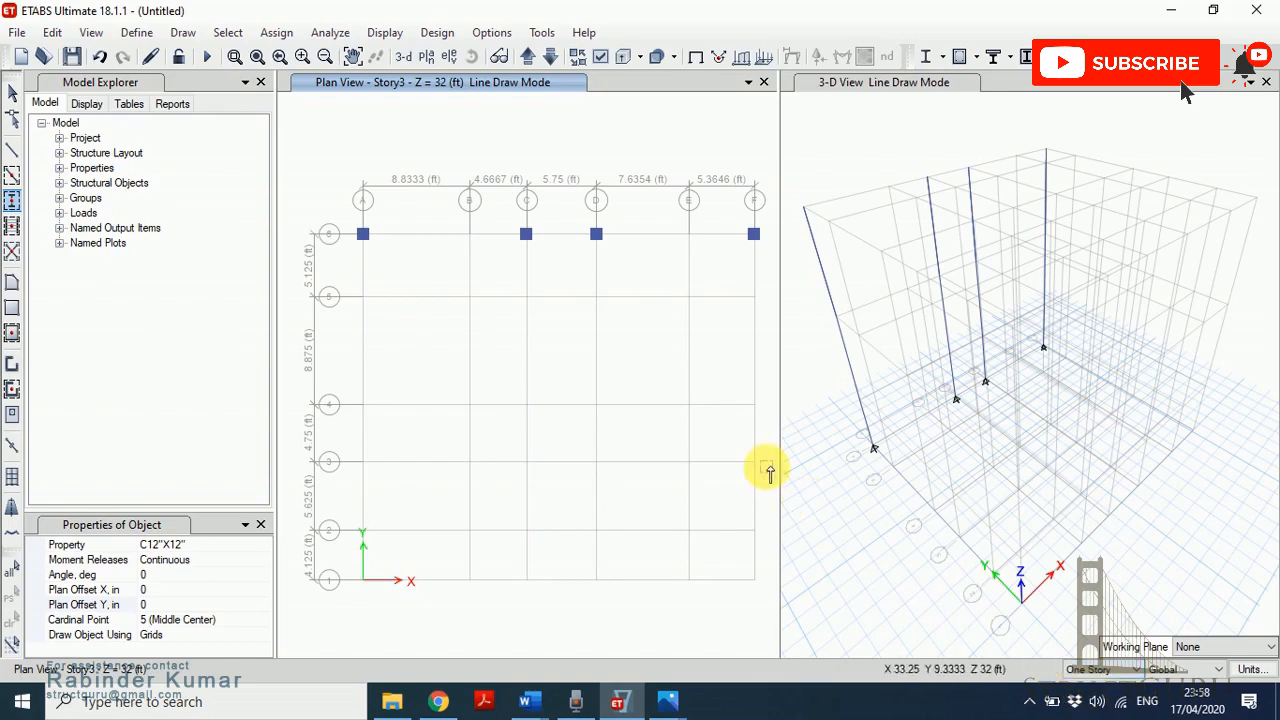
left_click(754, 405)
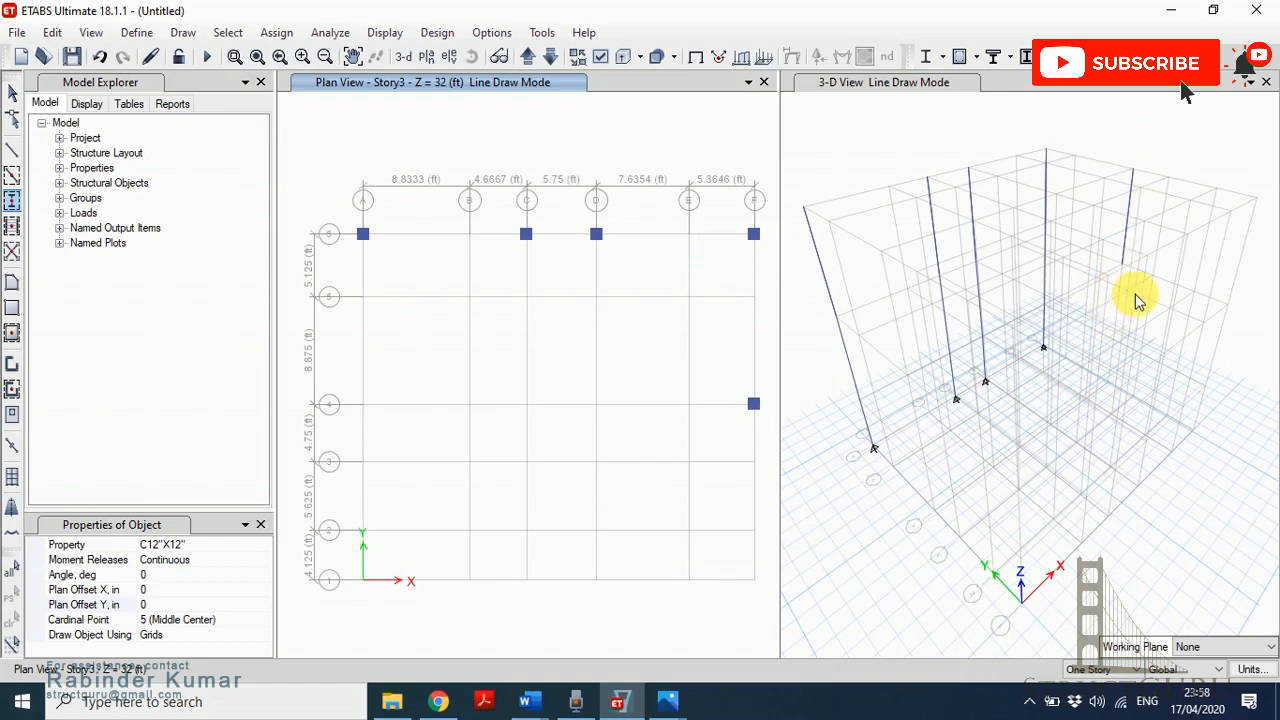
left_click(1100, 669)
left_click(1085, 697)
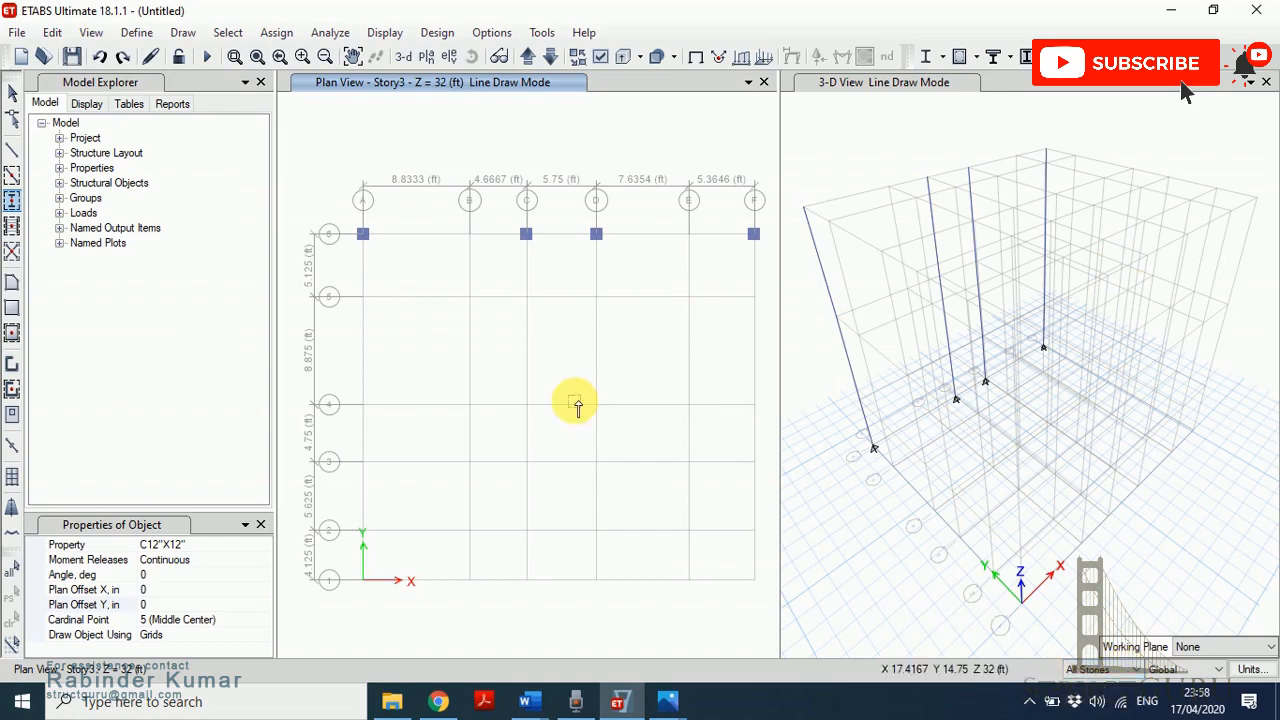
- Consult the section and column layout images in Photos, and place columns in ETABS at grid points A-4, C-4, D-4 and F-4
left_click(675, 711)
left_click(837, 633)
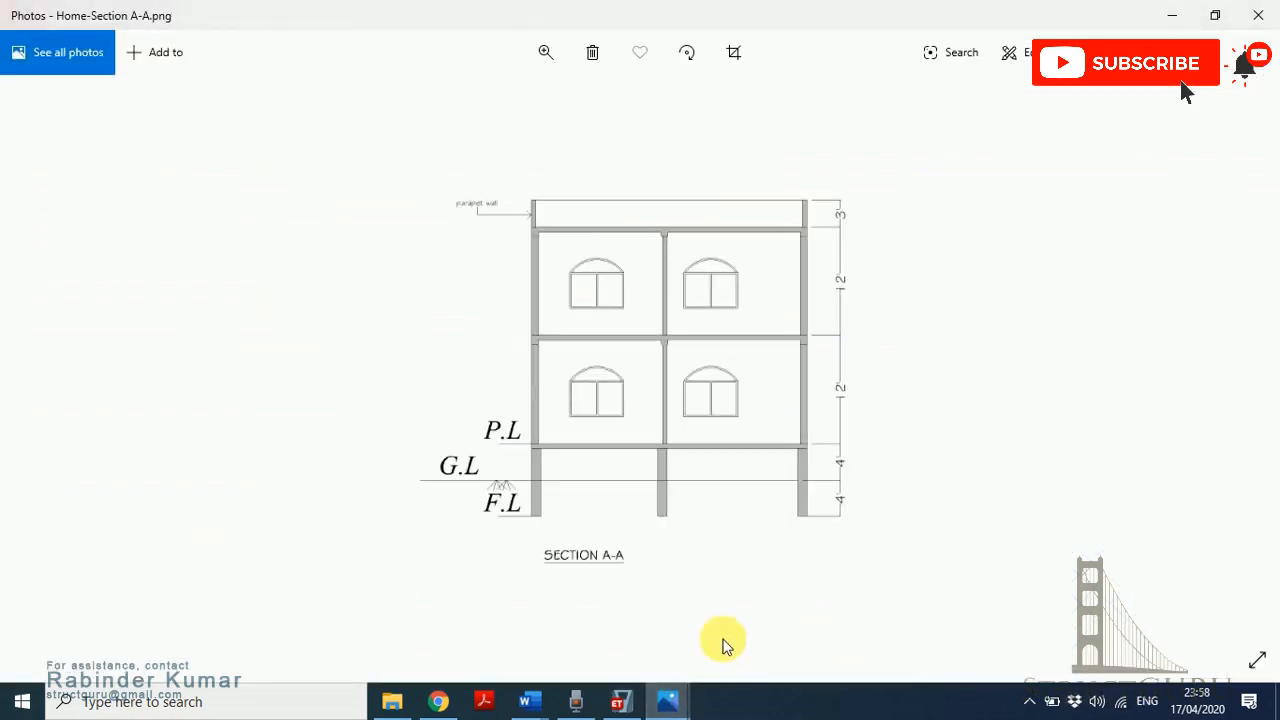
left_click(668, 710)
left_click(693, 641)
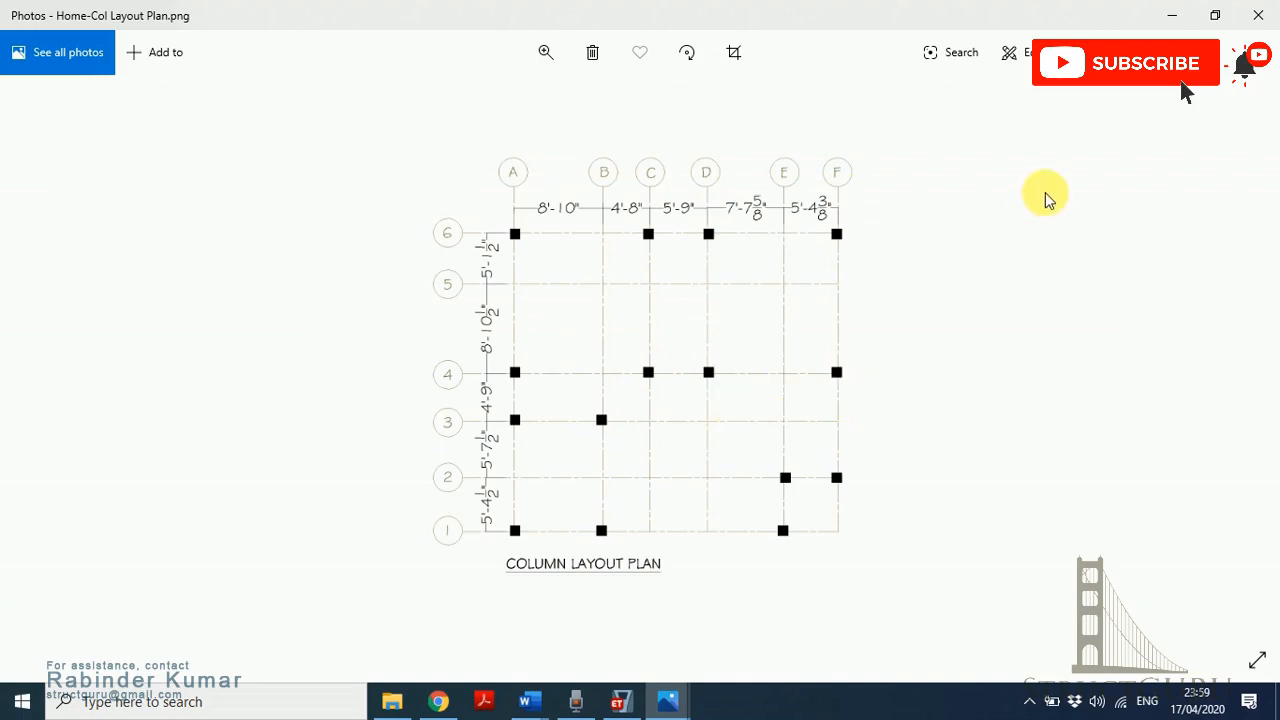
left_click(1176, 16)
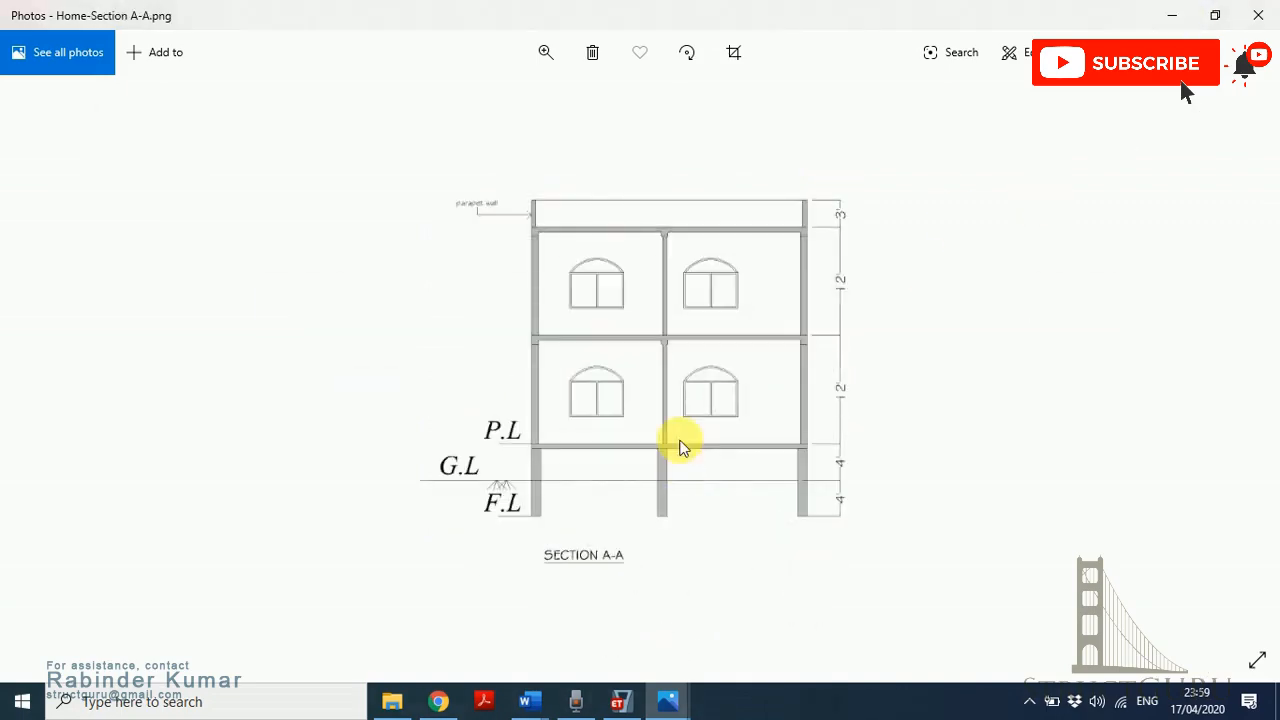
left_click(618, 702)
left_click(363, 404)
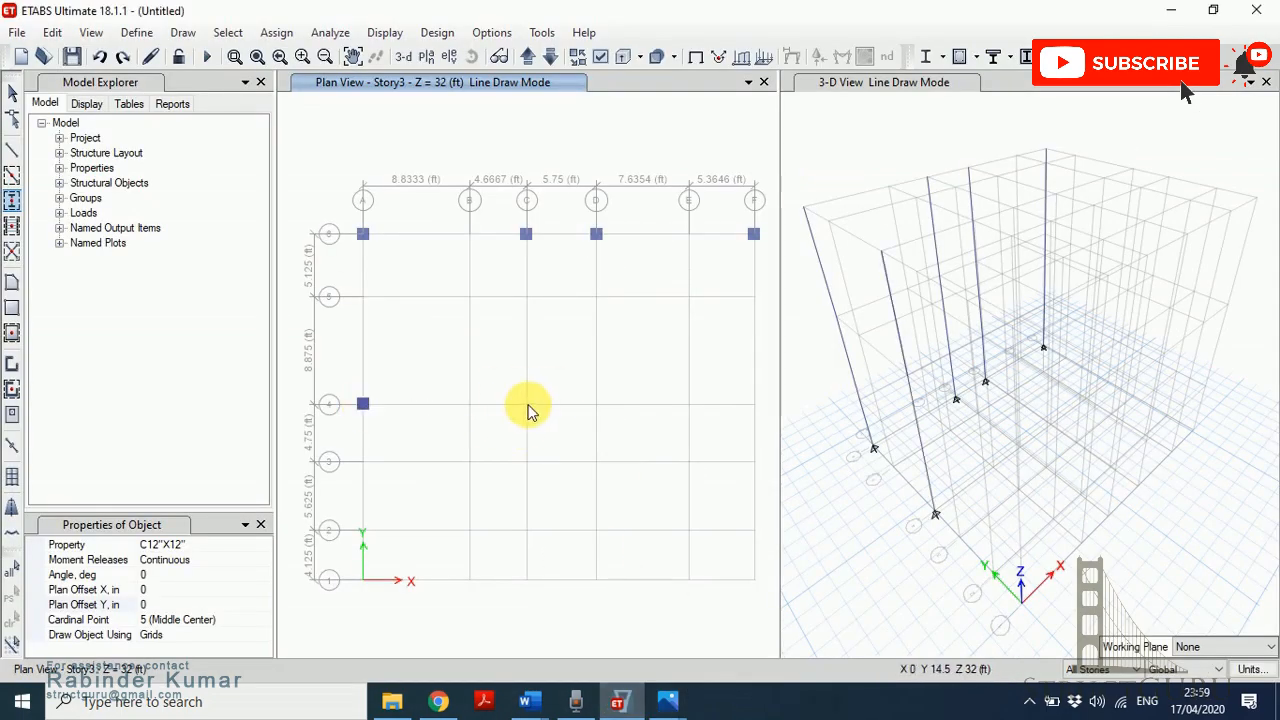
left_click(526, 404)
left_click(596, 404)
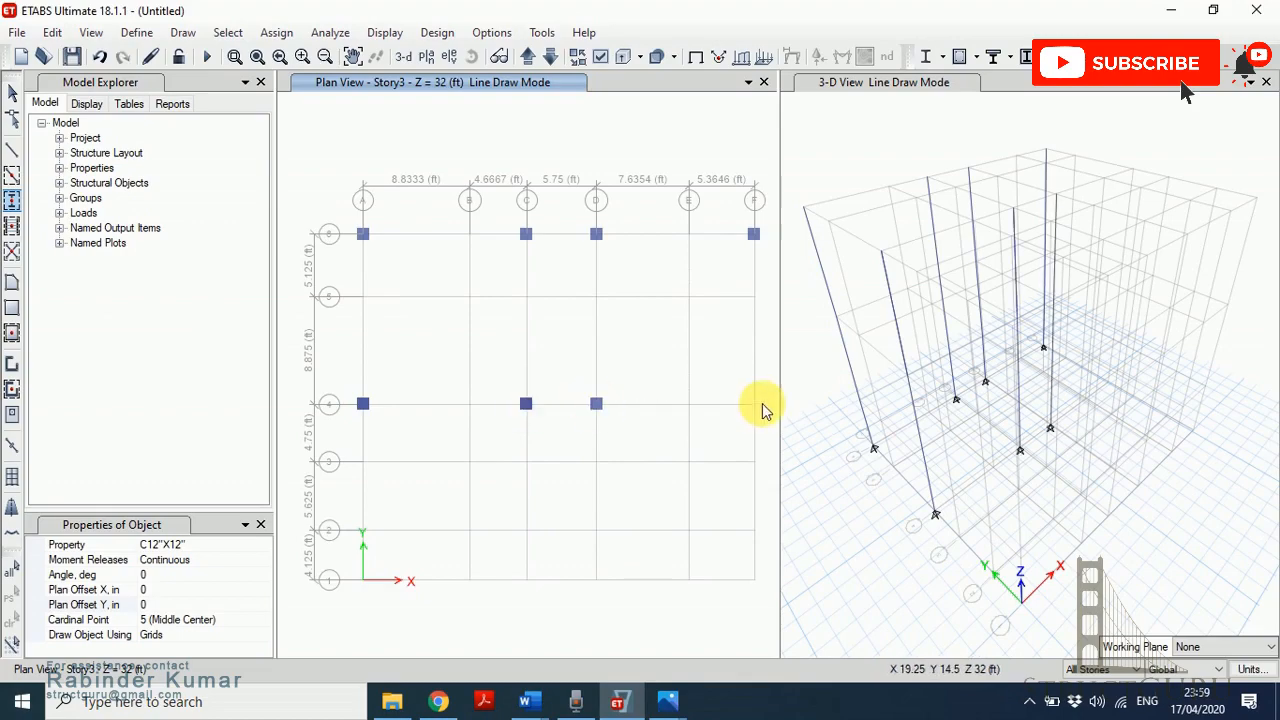
left_click(755, 405)
- Following the column layout plan image, place columns in the ETABS plan at grid points A-3, B-3, A-1 and B-1
left_click(668, 702)
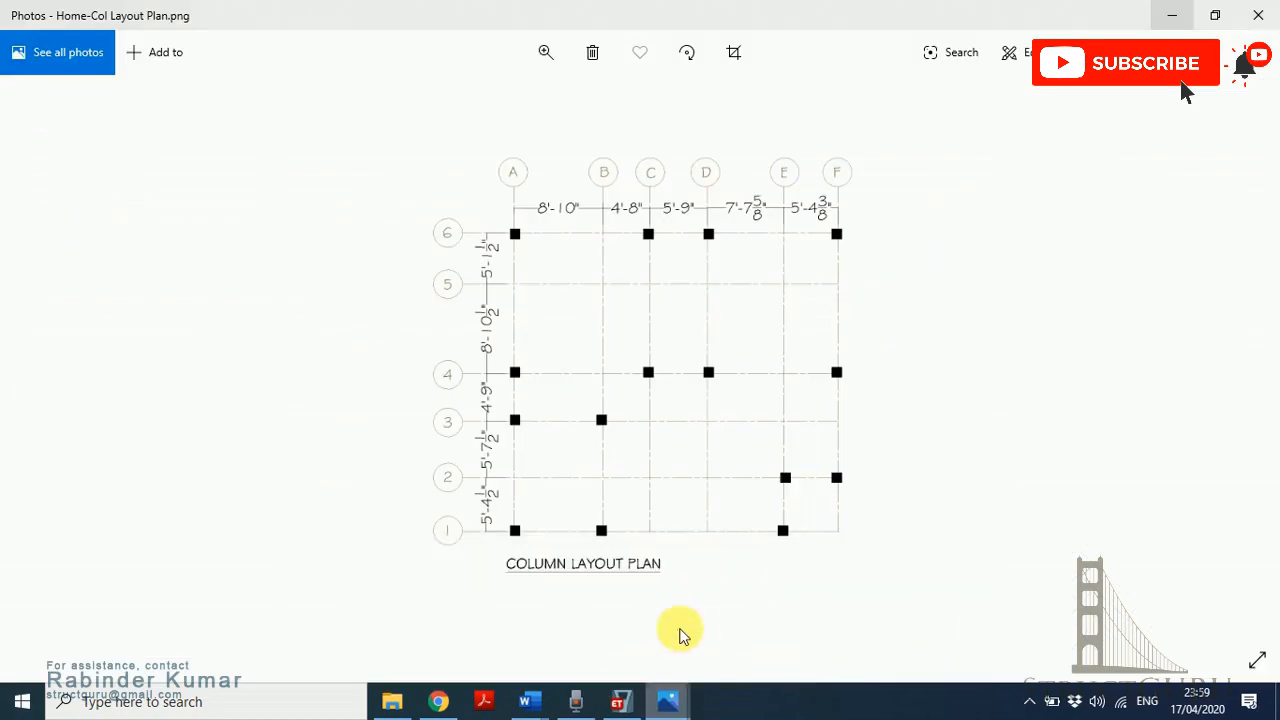
left_click(618, 702)
left_click(363, 461)
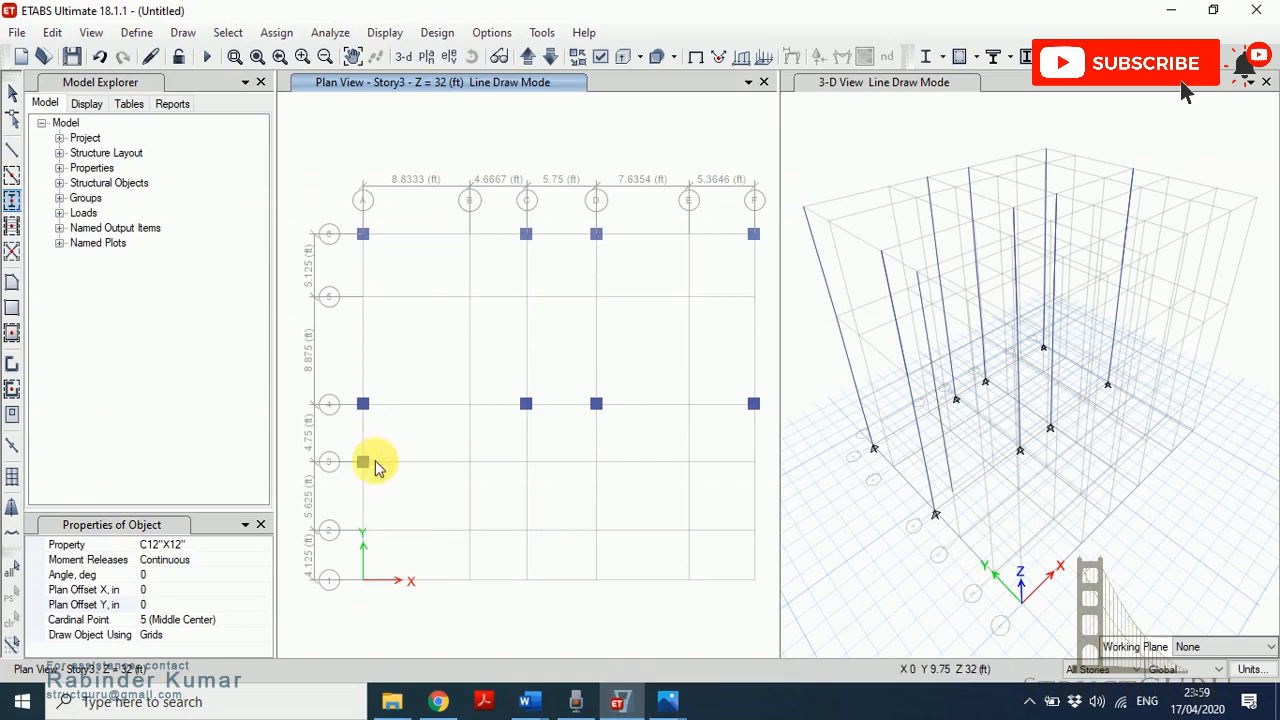
mouse_move(668, 702)
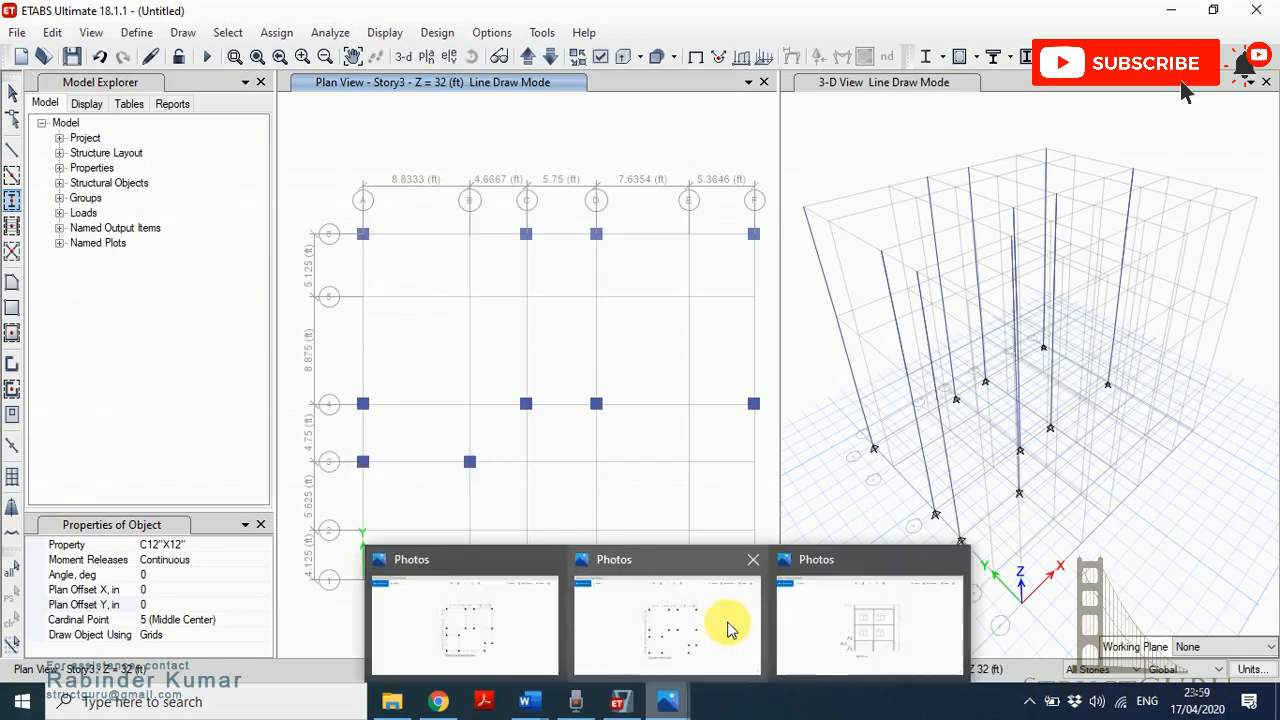
left_click(727, 625)
left_click(618, 702)
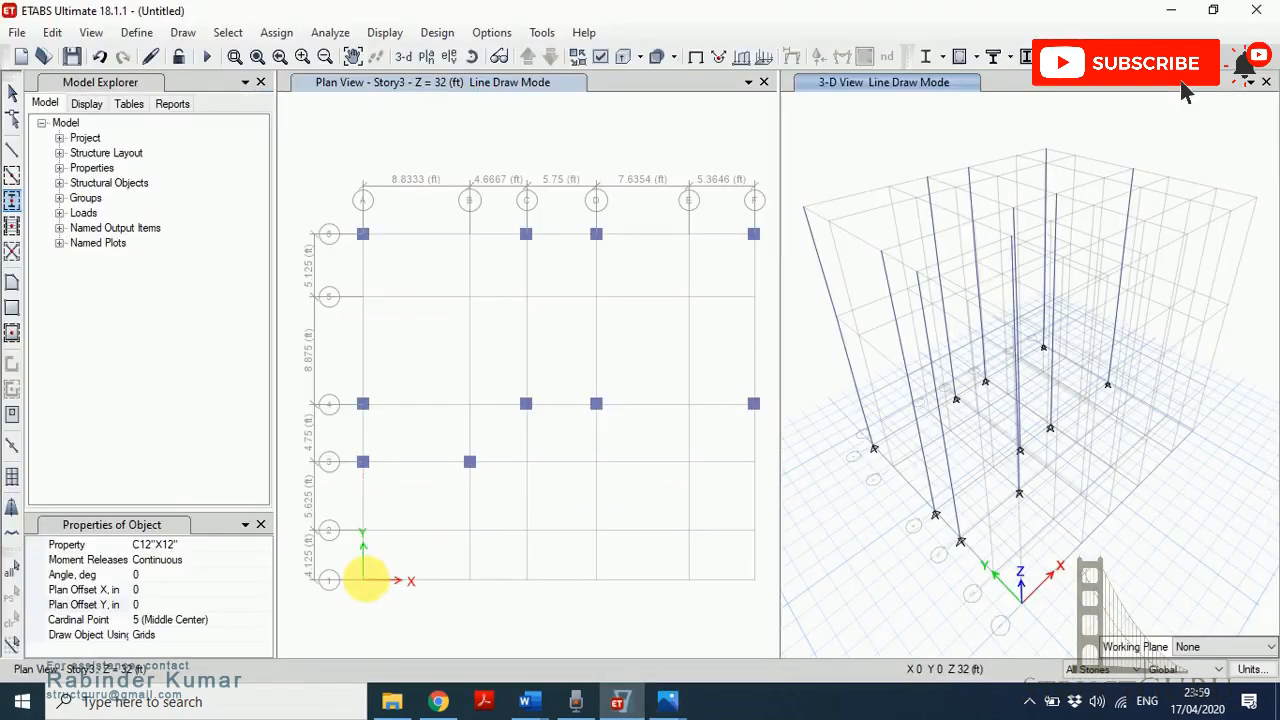
left_click(363, 580)
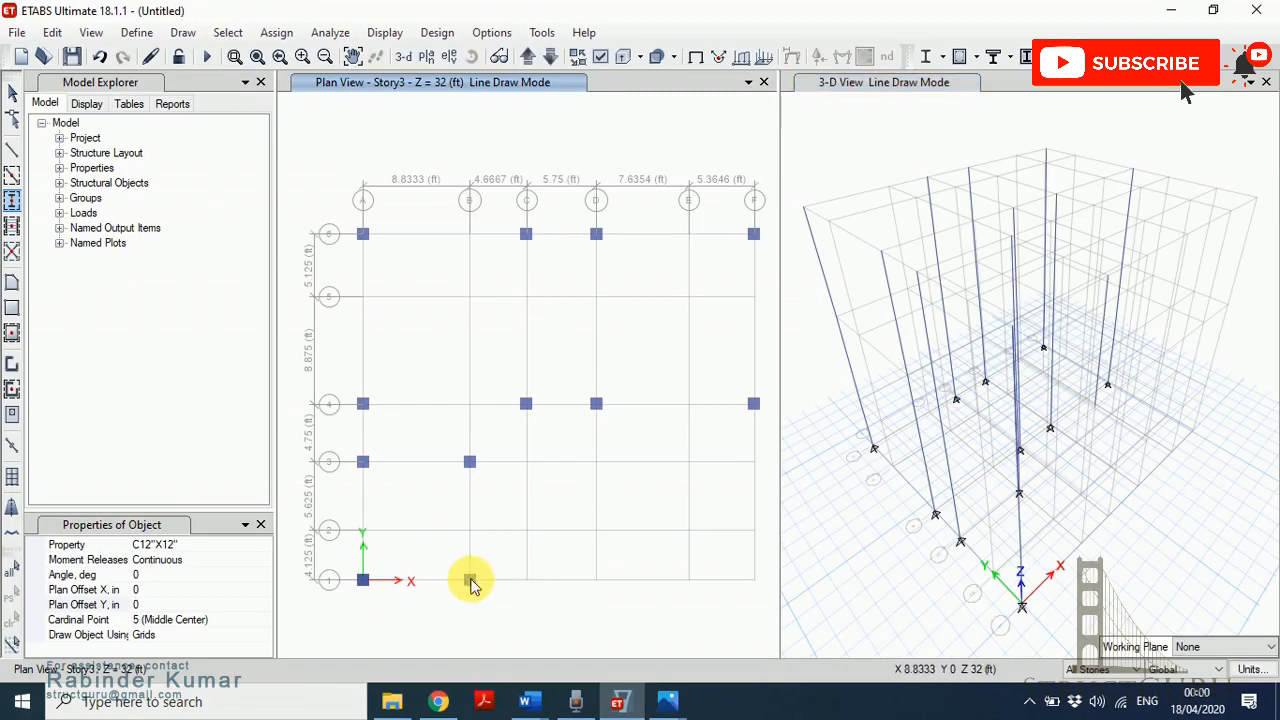
- Check the layout plan image for the remaining columns, place them in ETABS at E-2, F-2 and E-1, and end column drawing
mouse_move(668, 702)
left_click(766, 650)
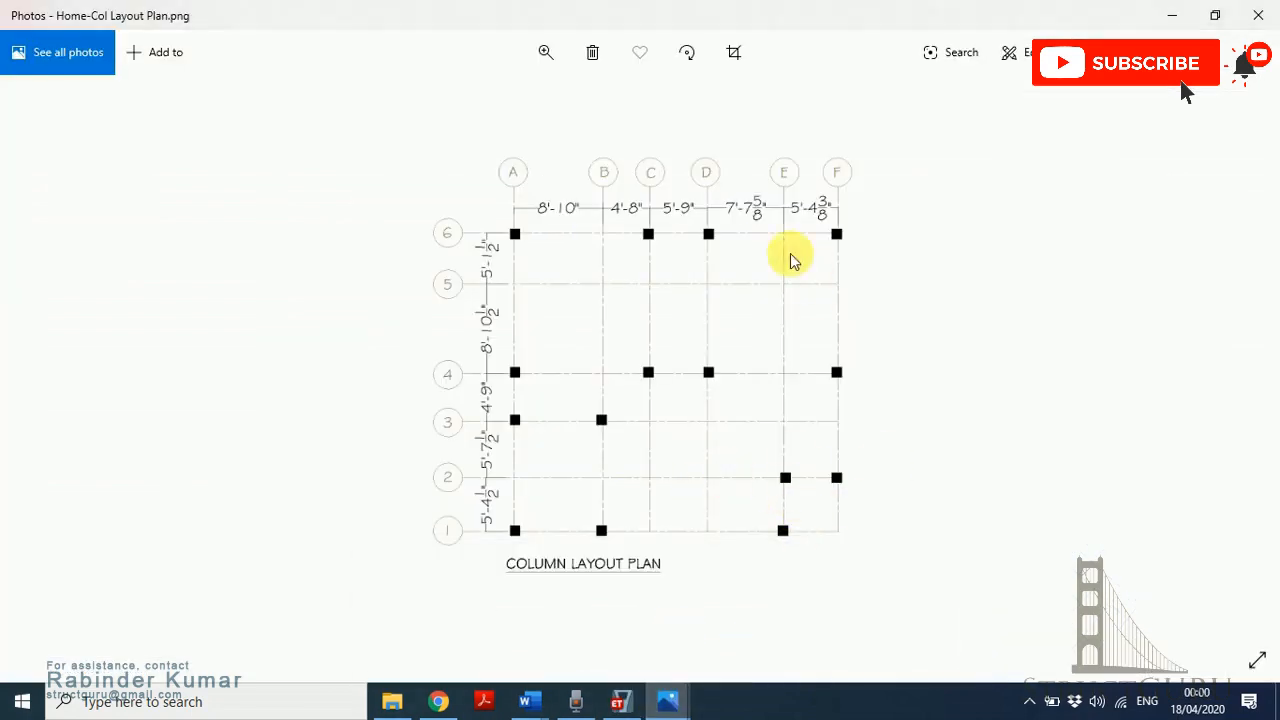
left_click(618, 702)
left_click(689, 531)
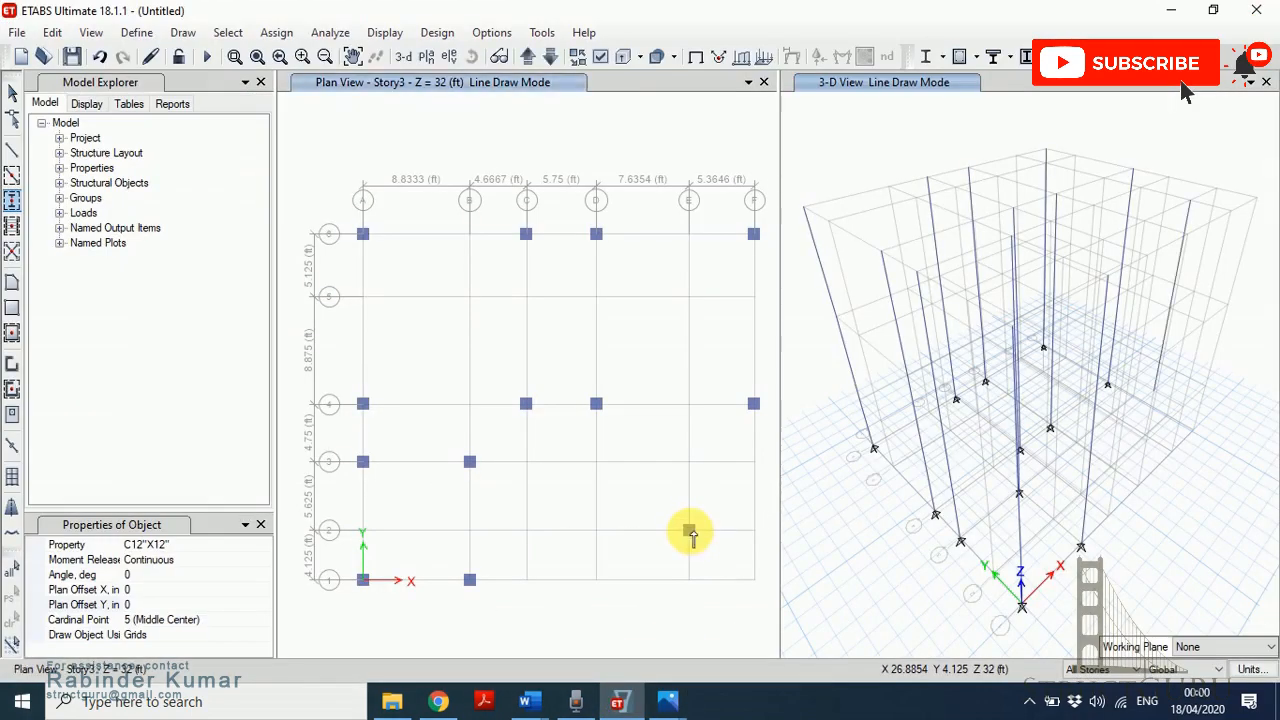
left_click(752, 533)
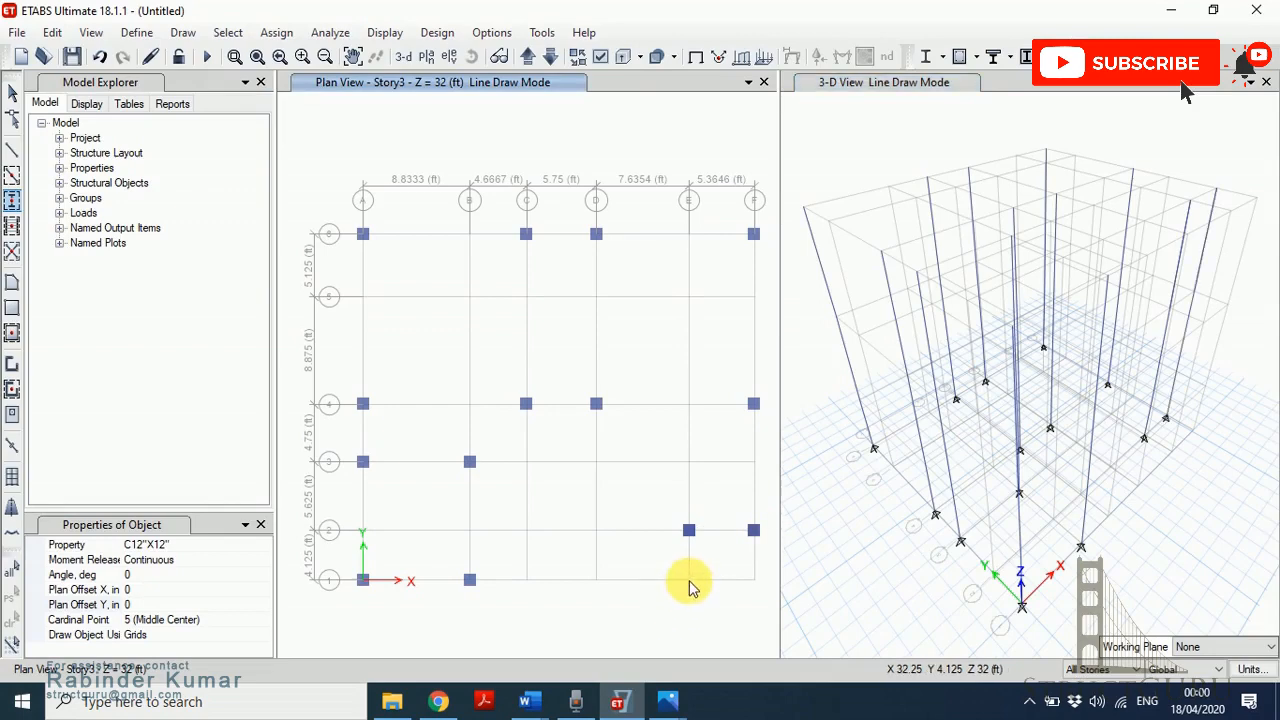
left_click(689, 580)
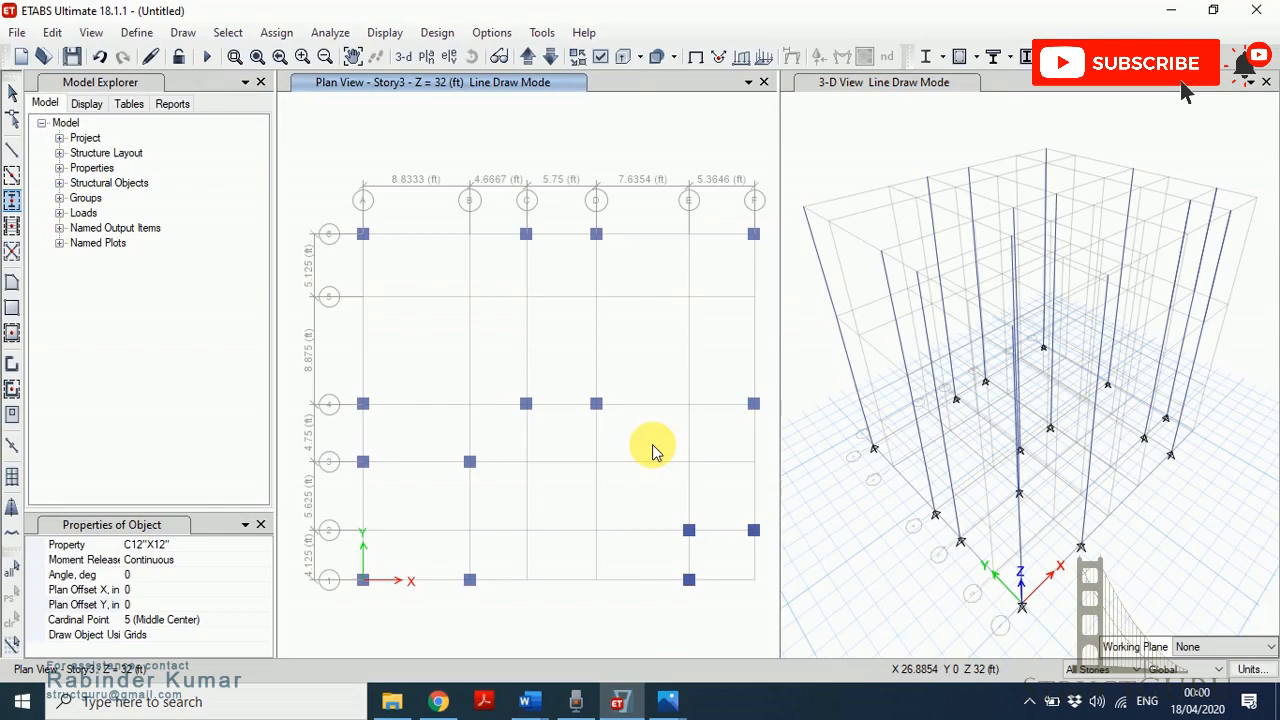
key("Escape")
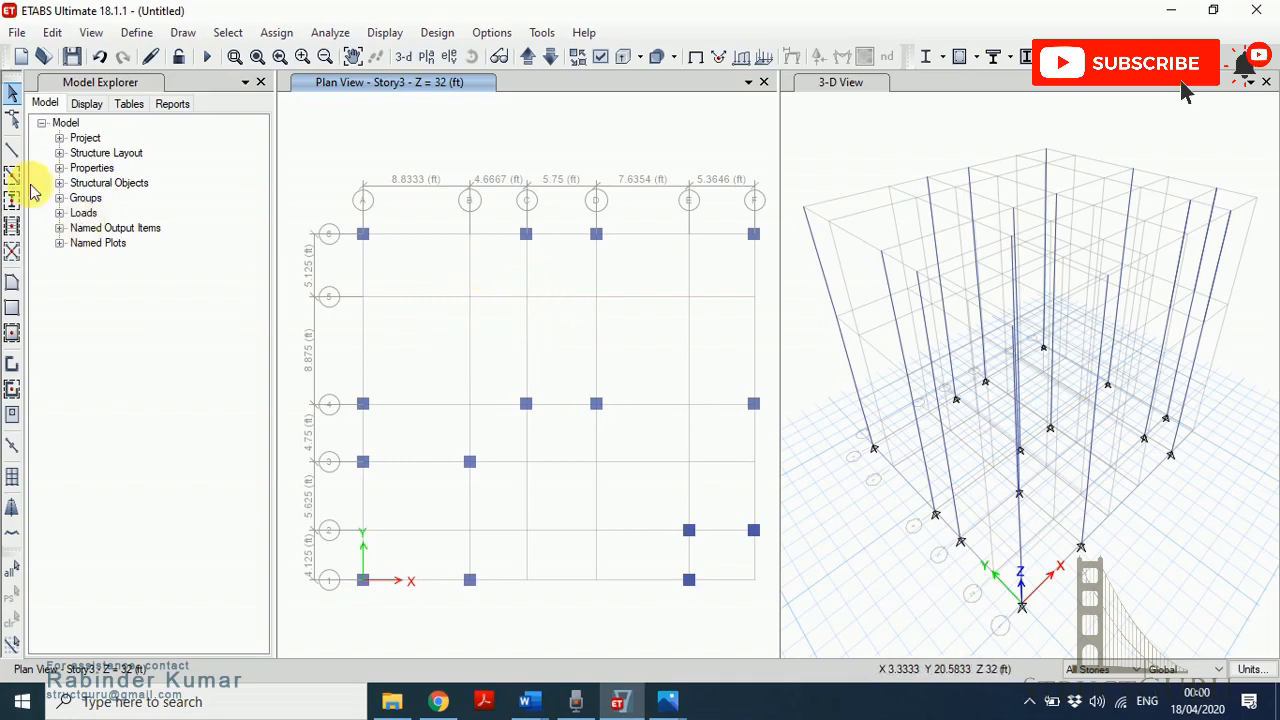
- Start drawing straight frame lines with the beam section property set to B12"X24"
left_click(12, 158)
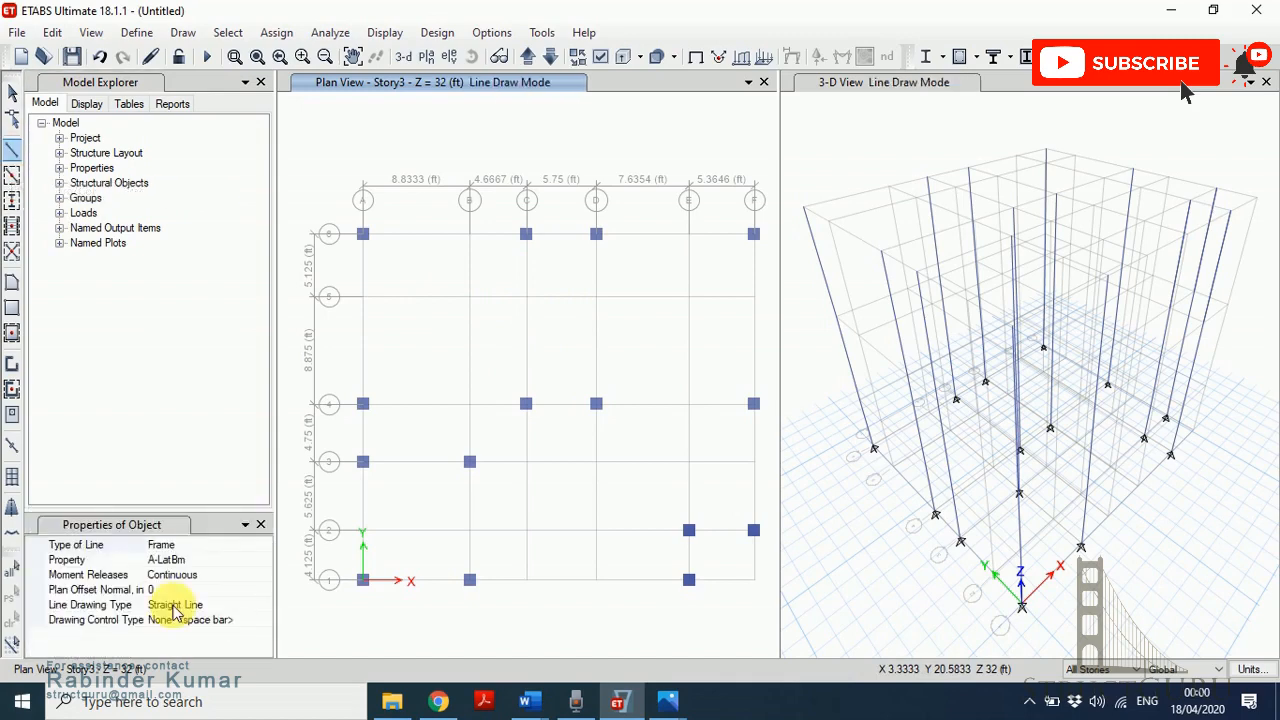
left_click(204, 547)
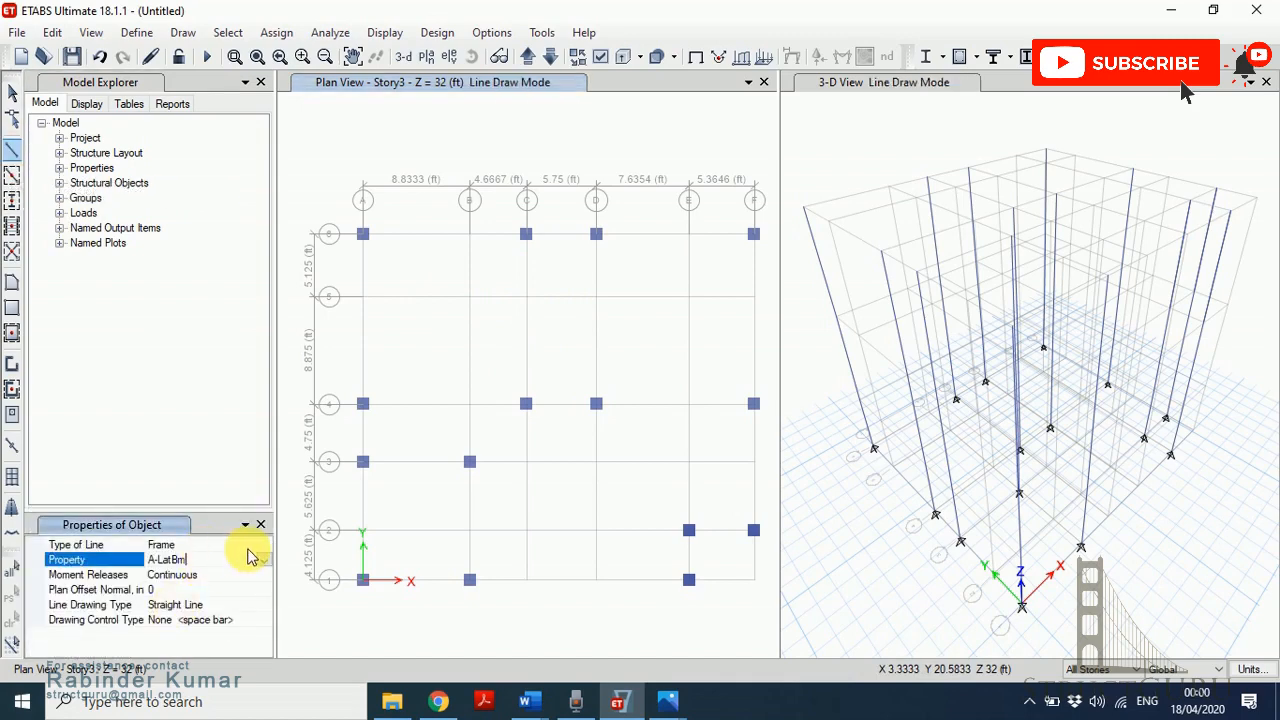
left_click(263, 546)
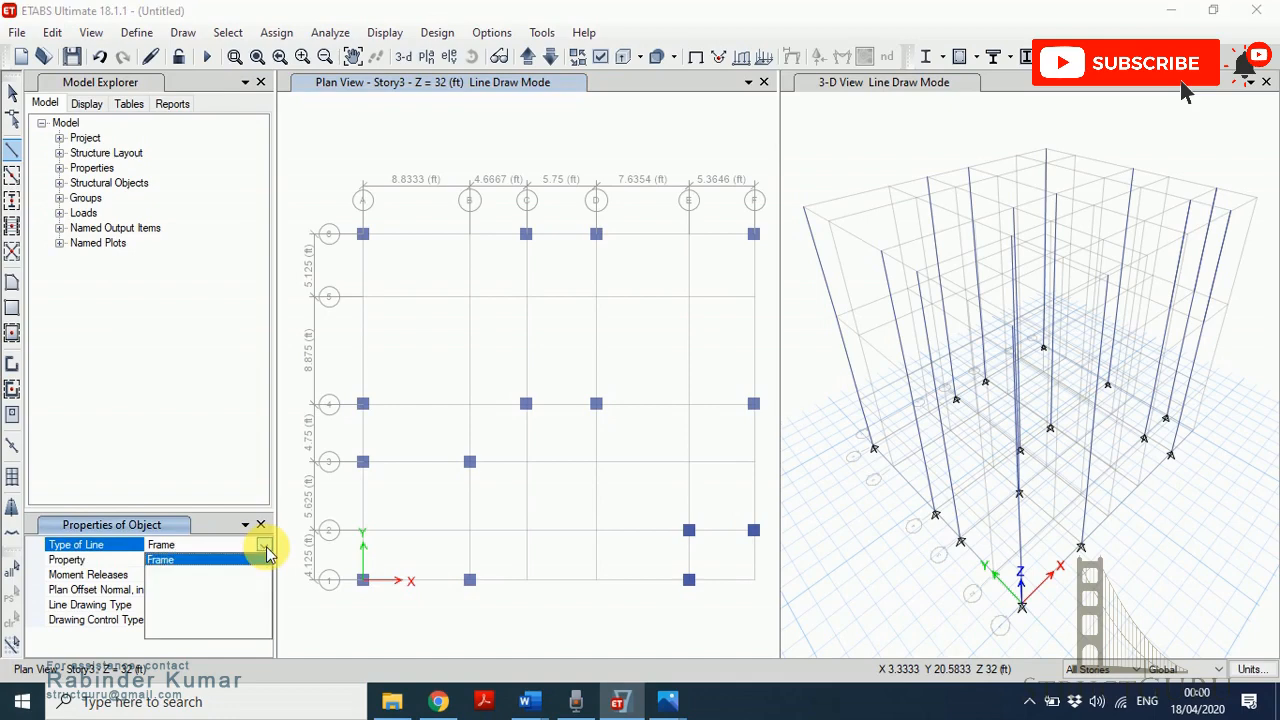
left_click(262, 558)
left_click(264, 566)
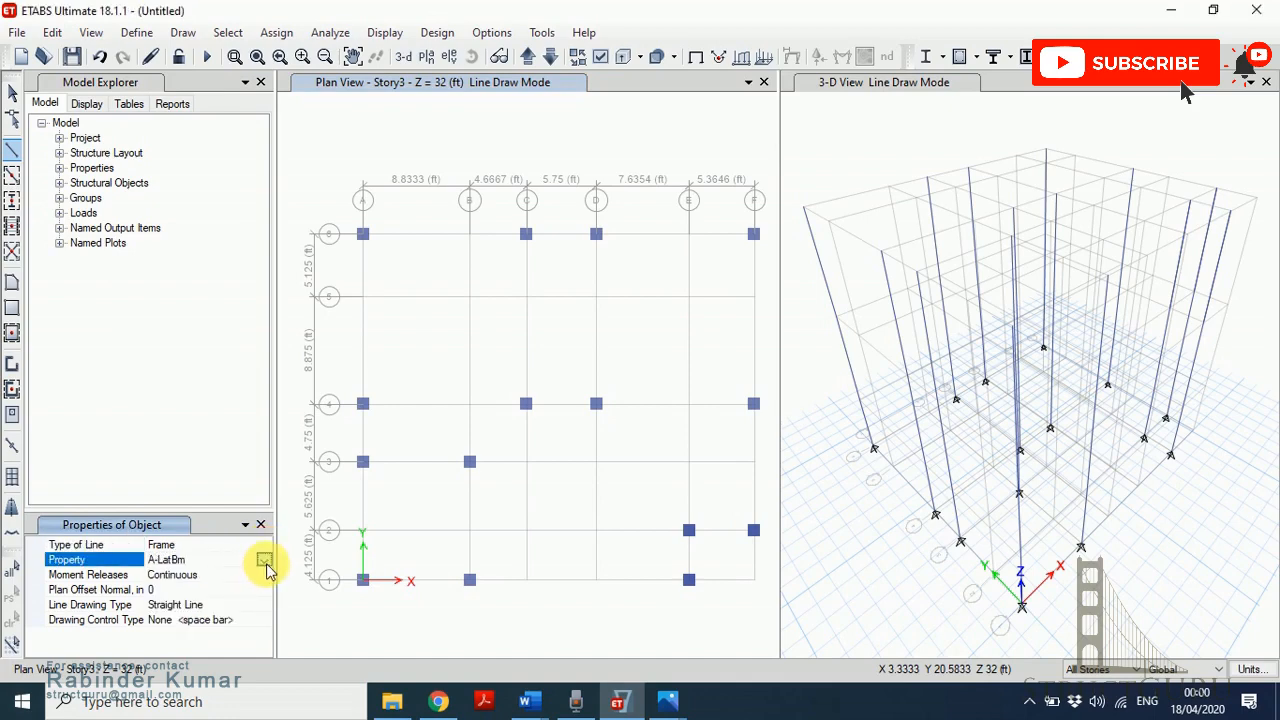
left_click(264, 561)
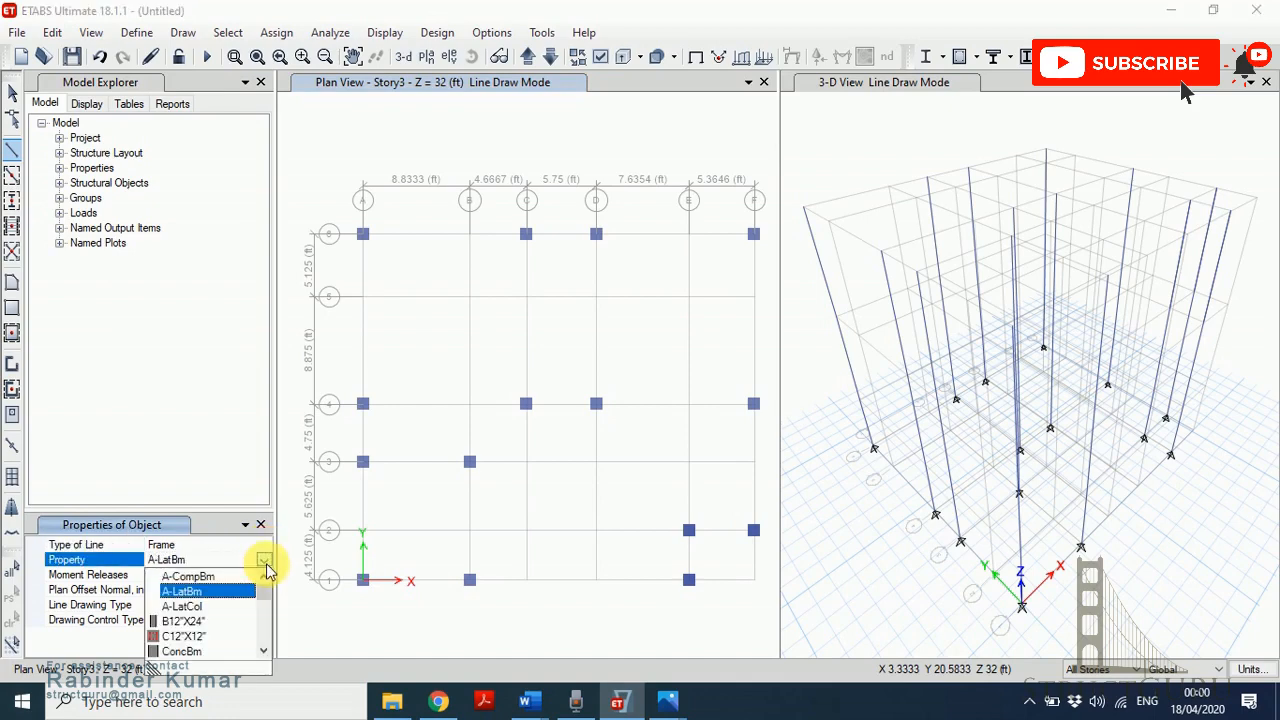
left_click(184, 621)
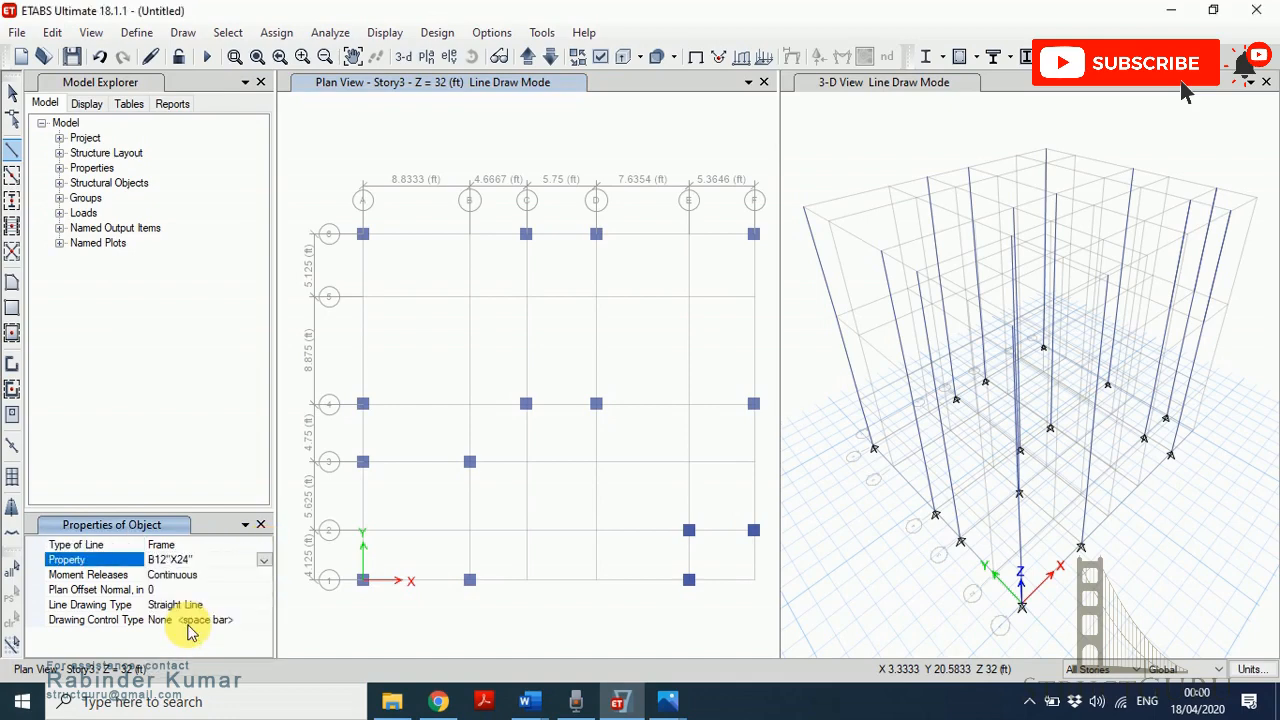
- Draw beams along grid line 6 from A-6 through C-6 and D-6 to F-6, and end the line
left_click(363, 236)
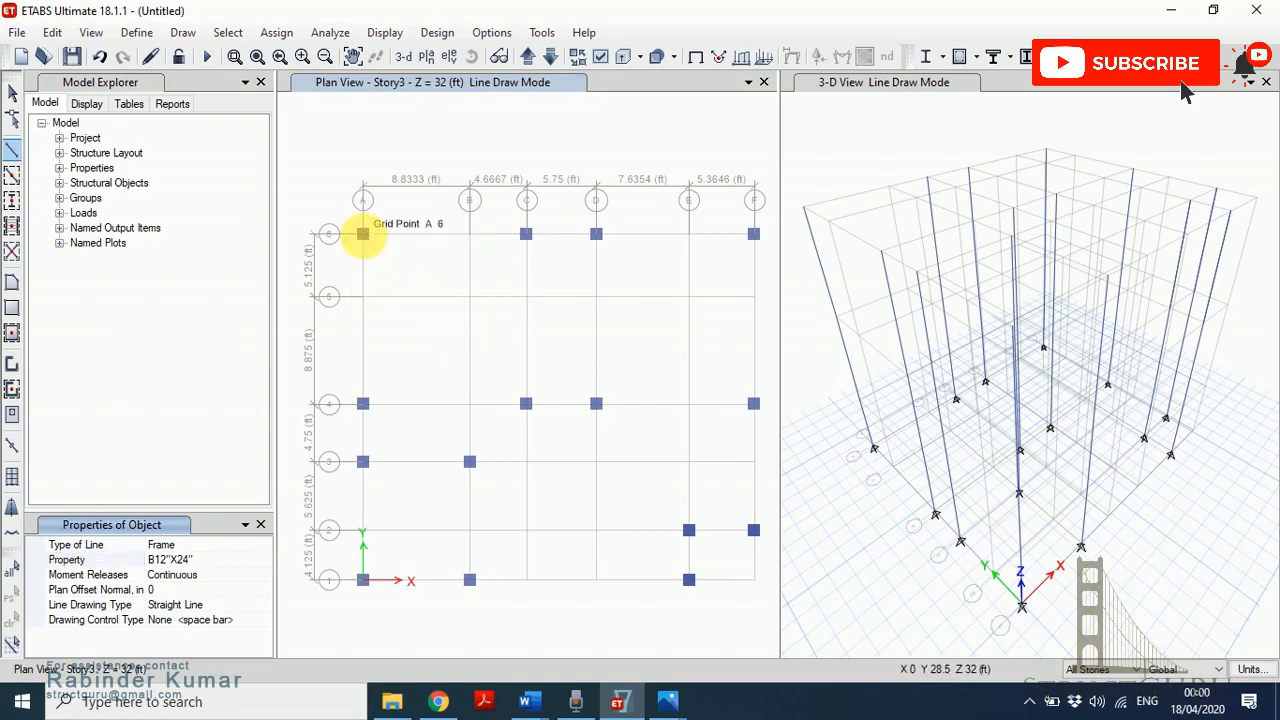
left_click(527, 236)
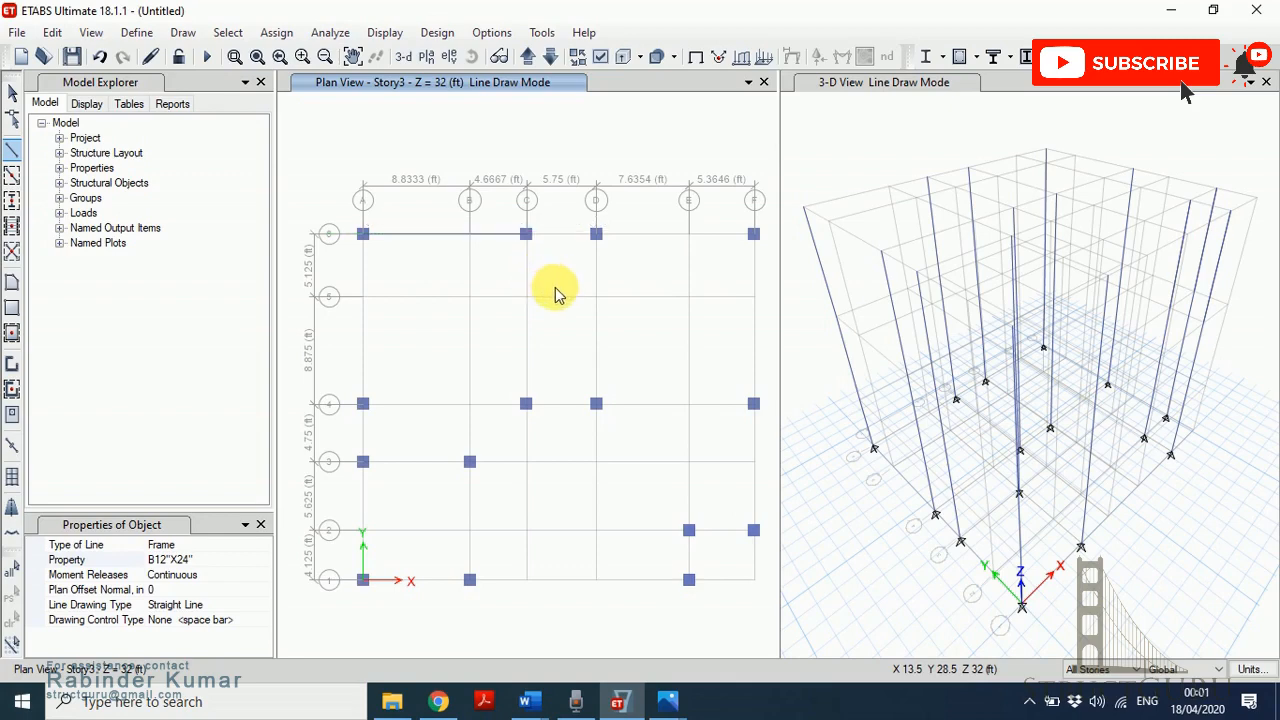
left_click(596, 235)
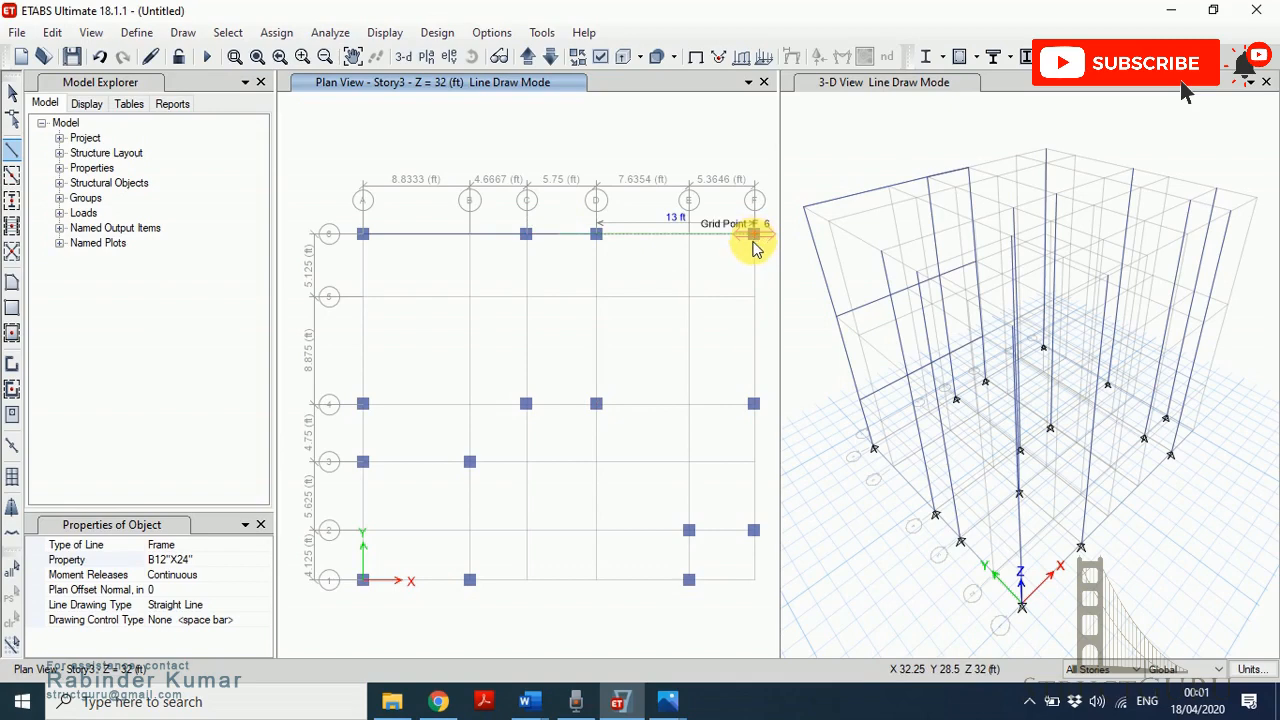
left_click(754, 245)
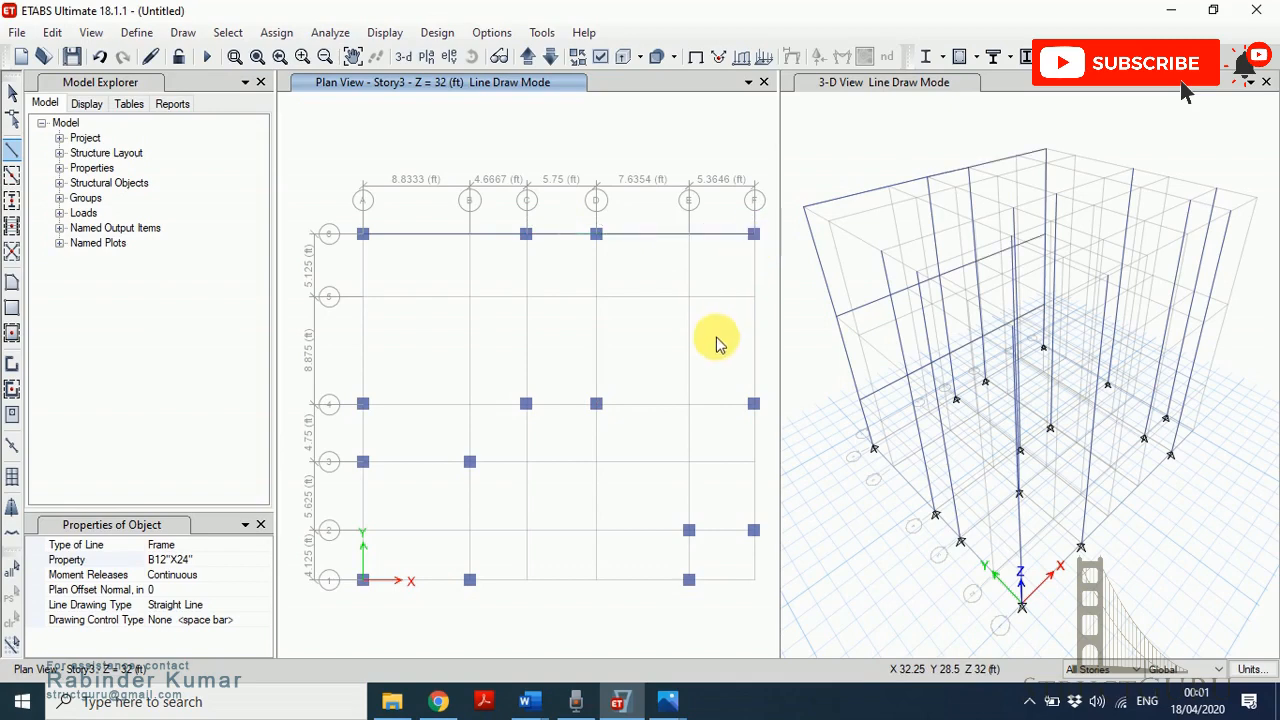
key("Escape")
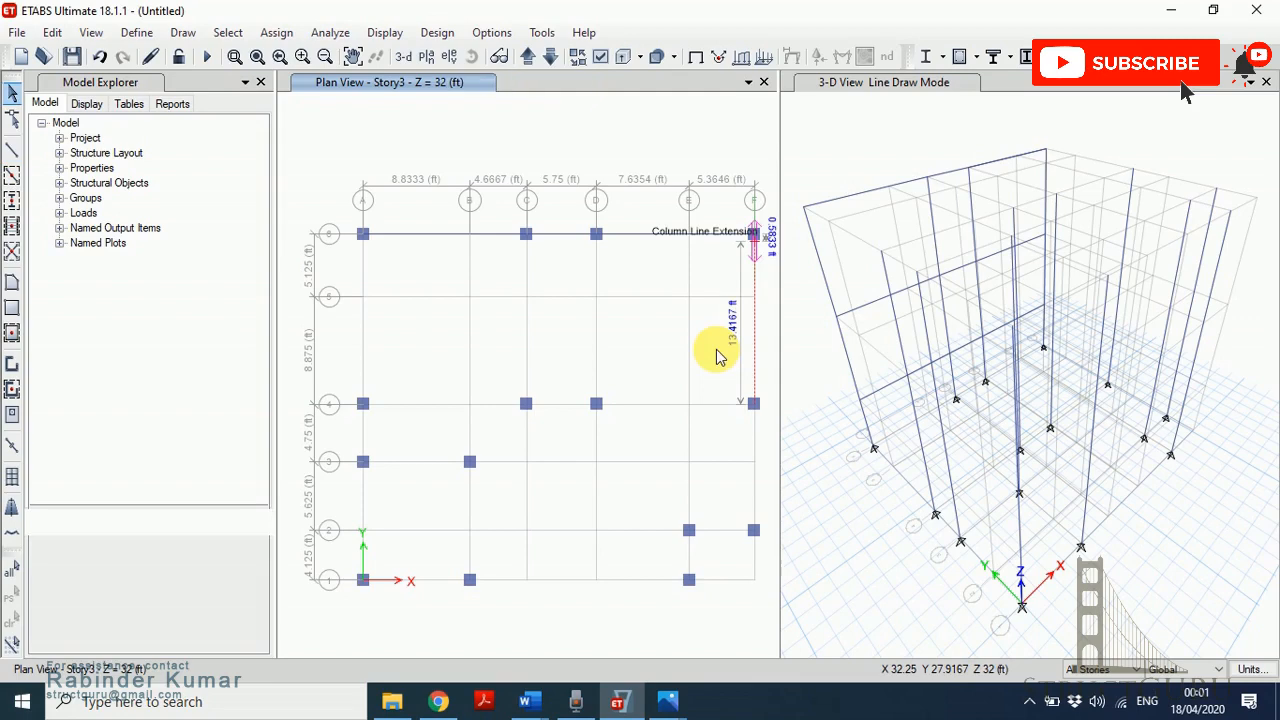
- Consult the beam column framing plan in Photos, and draw beams in ETABS along grid line 4 from A through C and D to F
left_click(679, 708)
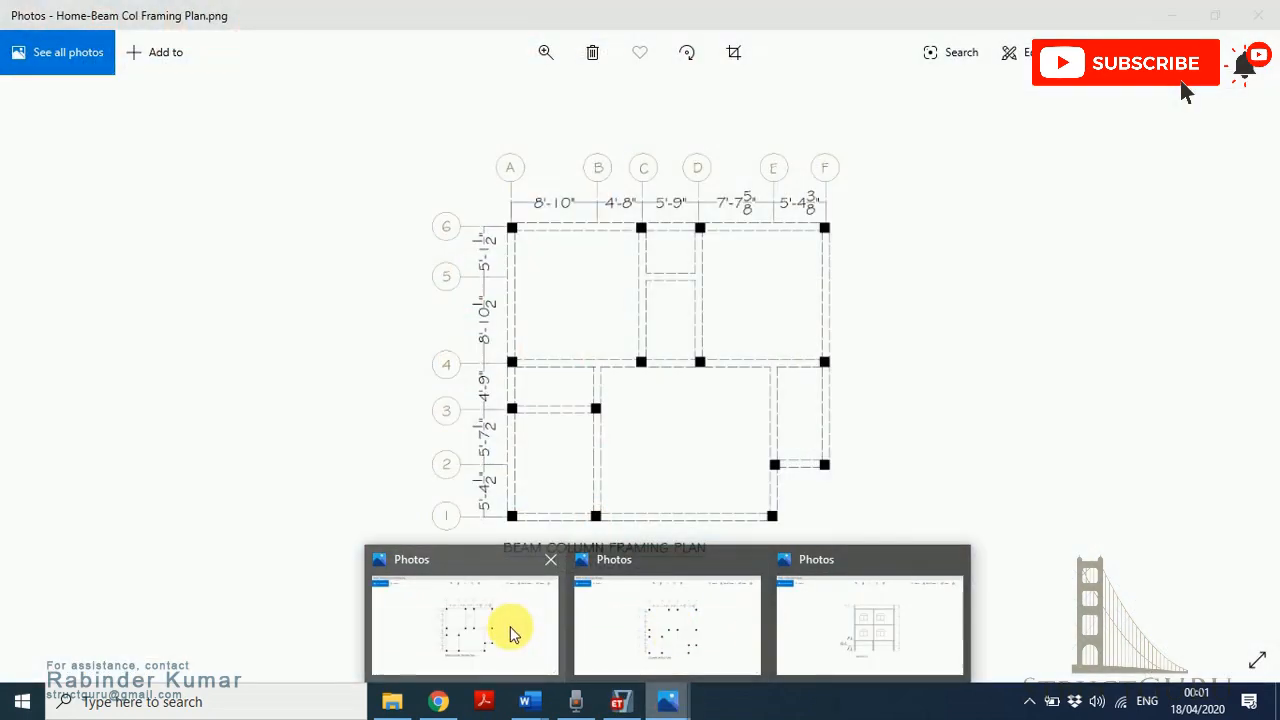
left_click(510, 632)
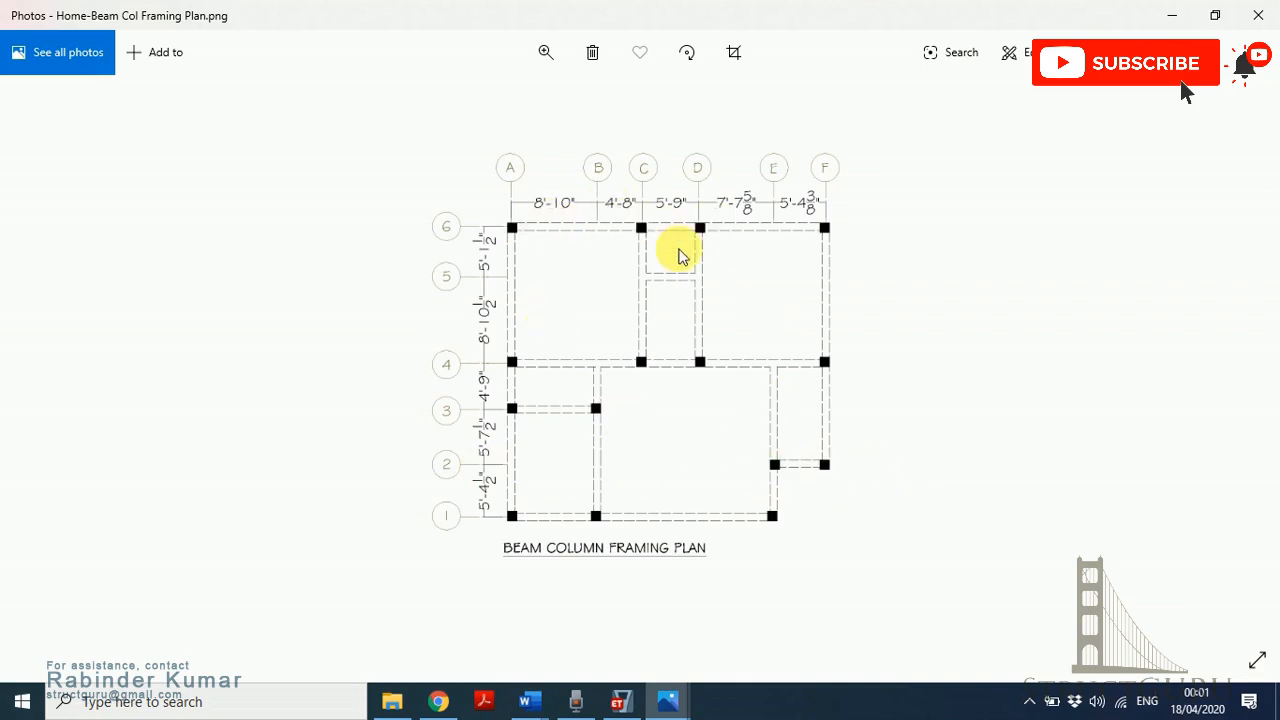
left_click(620, 702)
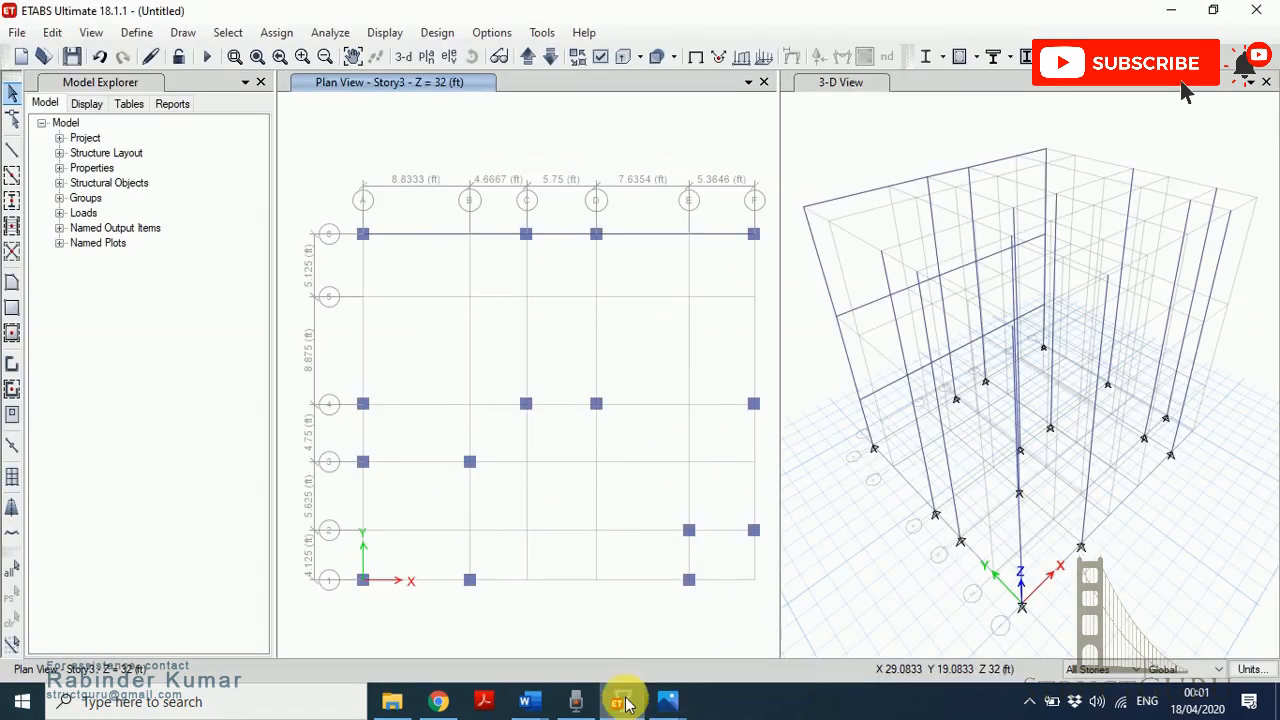
left_click(12, 148)
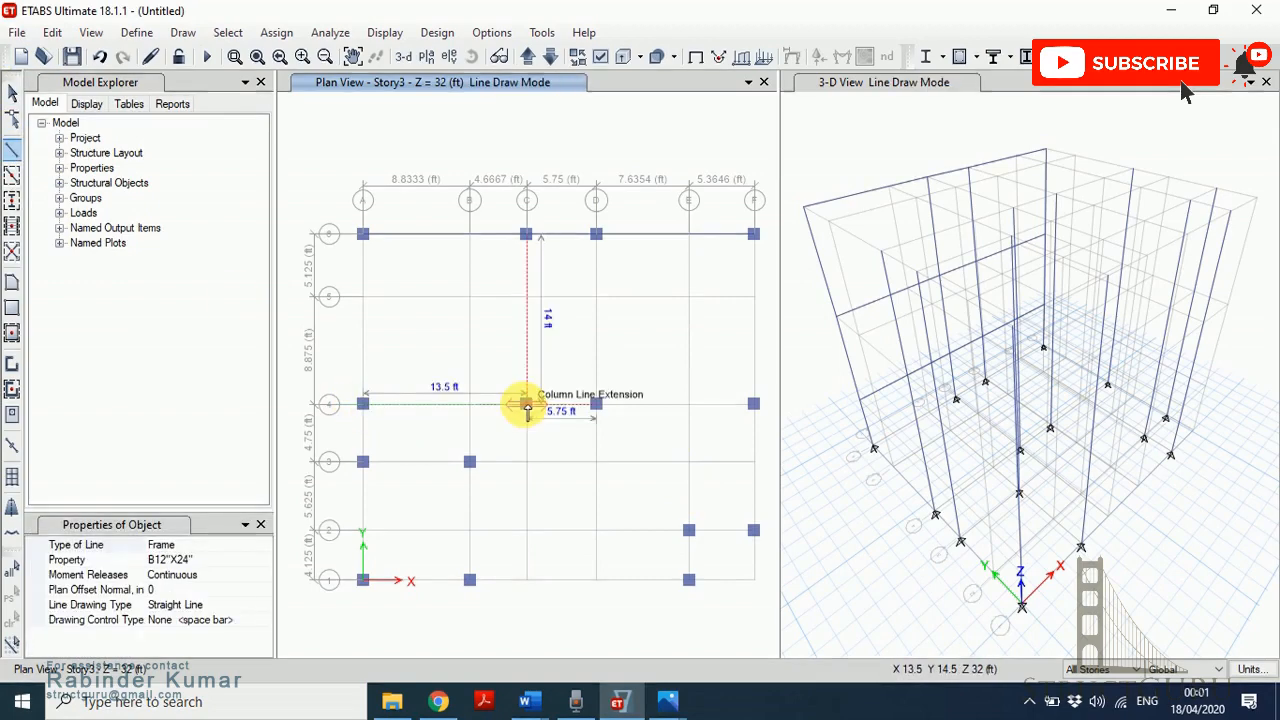
left_click(596, 406)
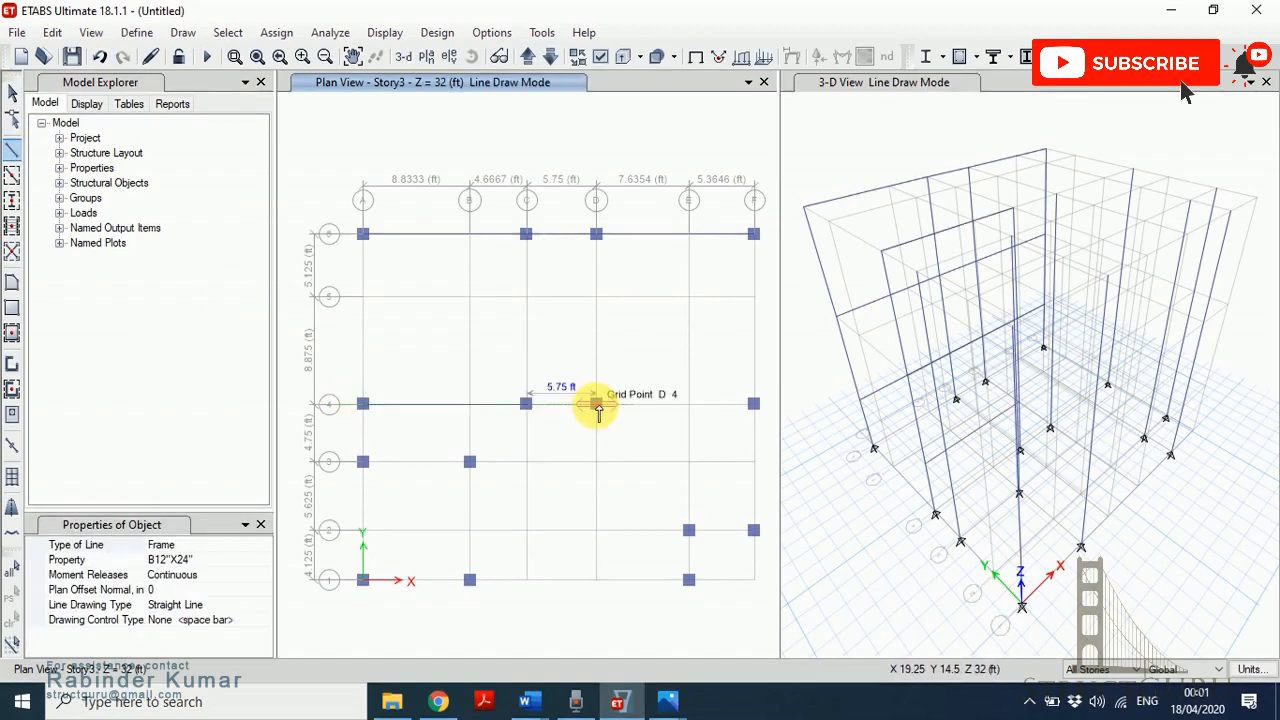
left_click(744, 439)
- Recheck the framing plan image, and in ETABS quick-draw B12"X24" beams on the grid segments between A and B on lines 3 and 1
mouse_move(668, 701)
left_click(690, 605)
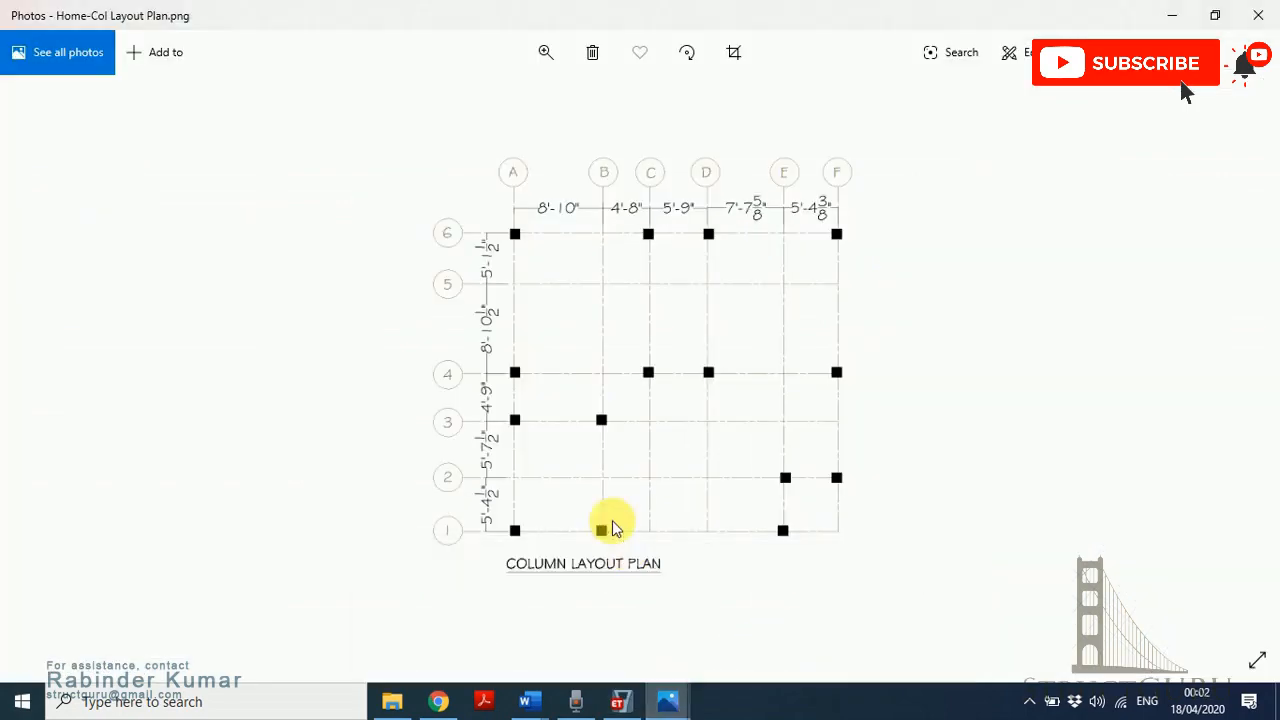
left_click(666, 701)
left_click(535, 610)
left_click(624, 701)
left_click(13, 178)
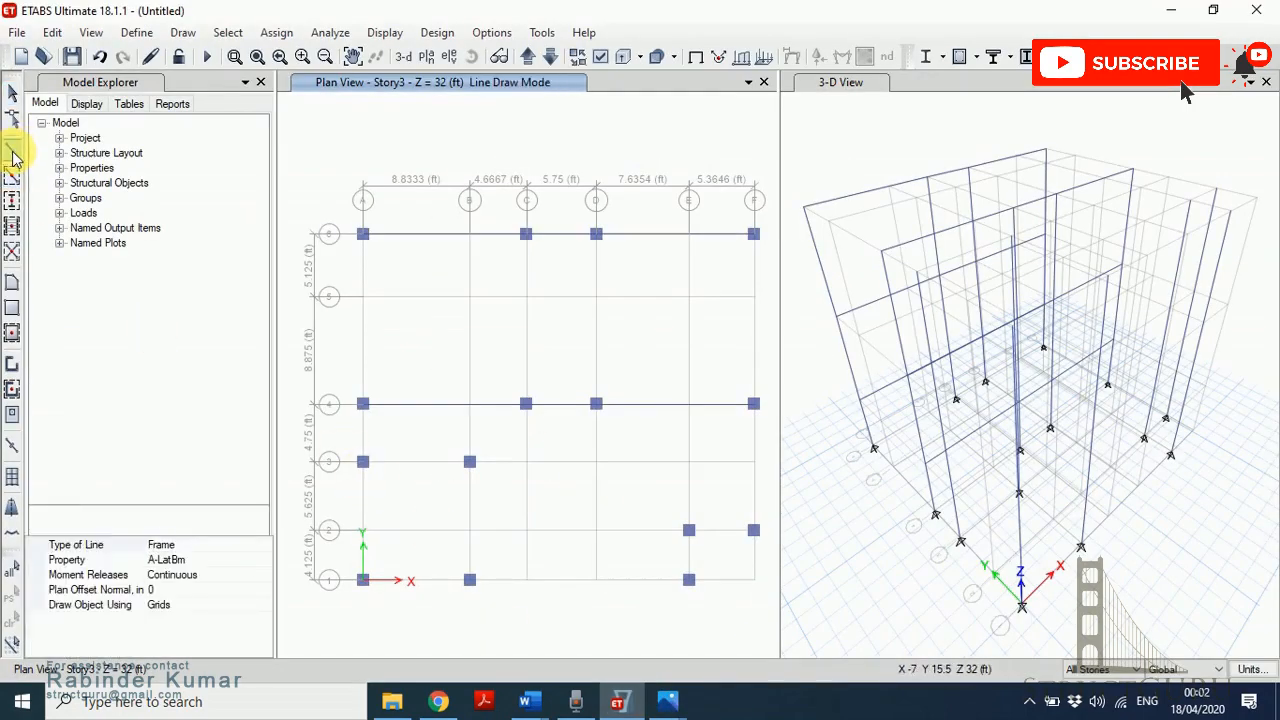
left_click(205, 560)
left_click(235, 620)
left_click(420, 460)
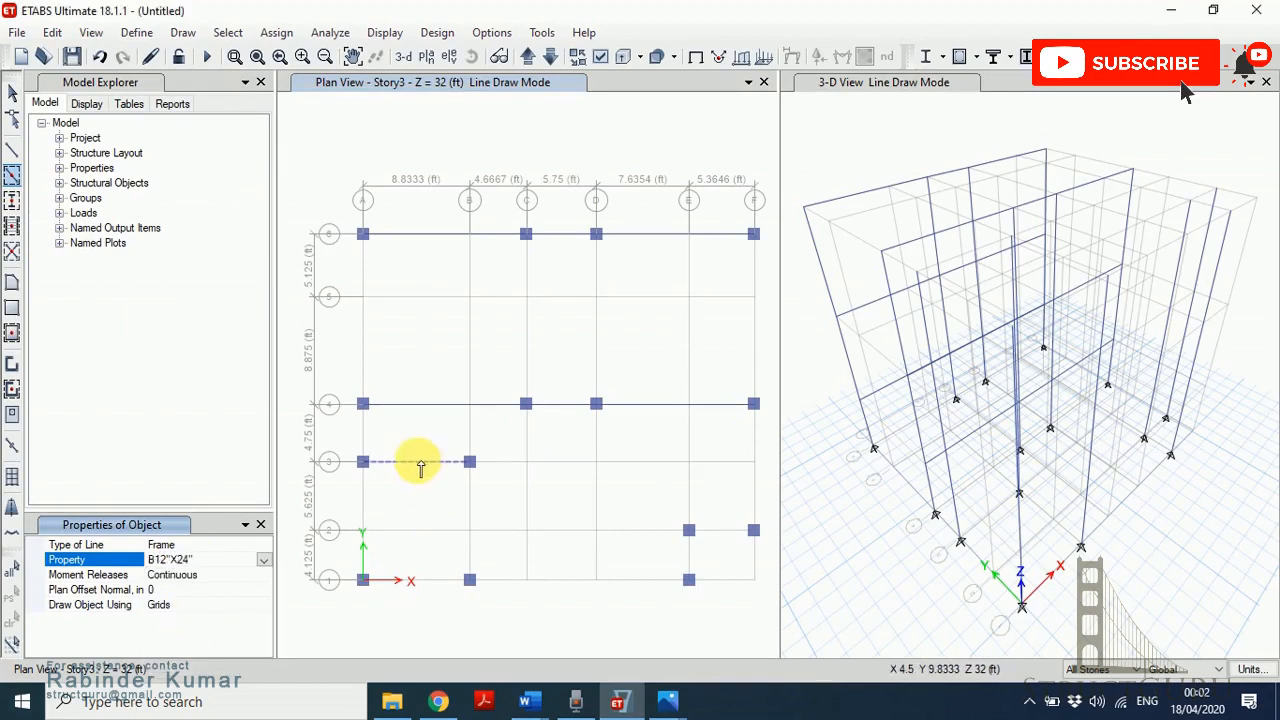
left_click(427, 581)
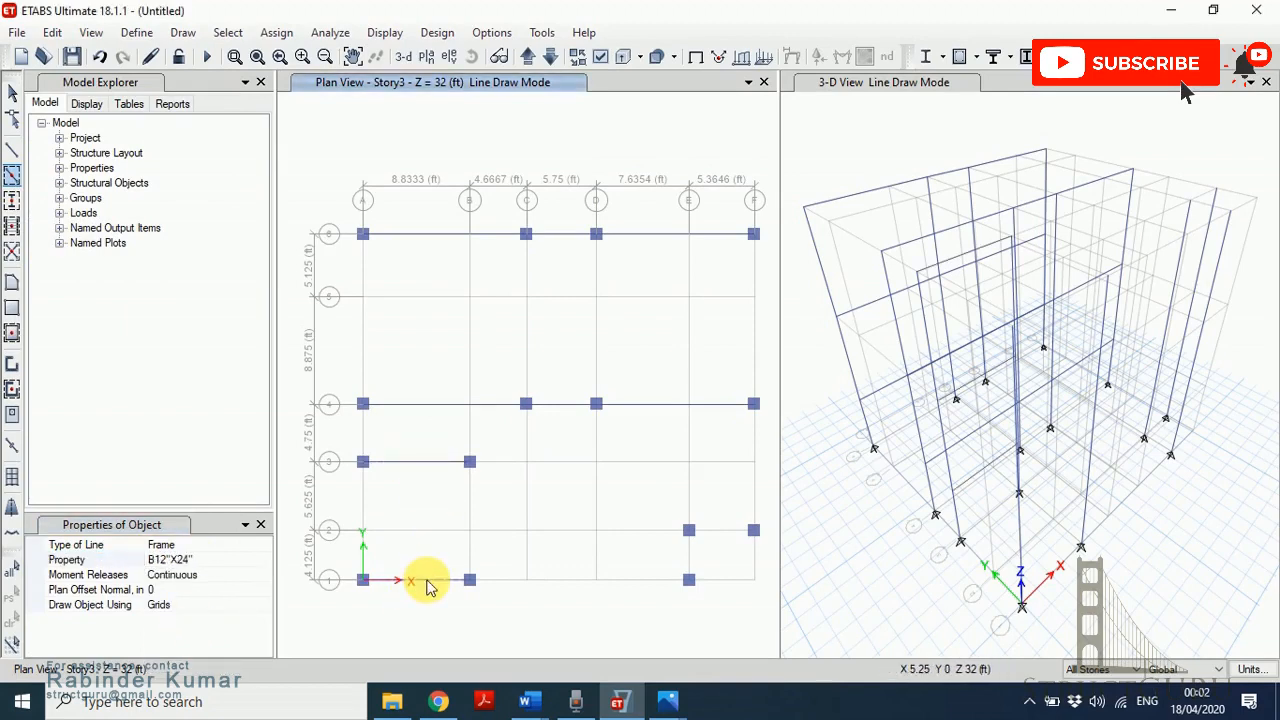
- Draw a straight beam along grid line 1 from B-1 to E-1
left_click(12, 150)
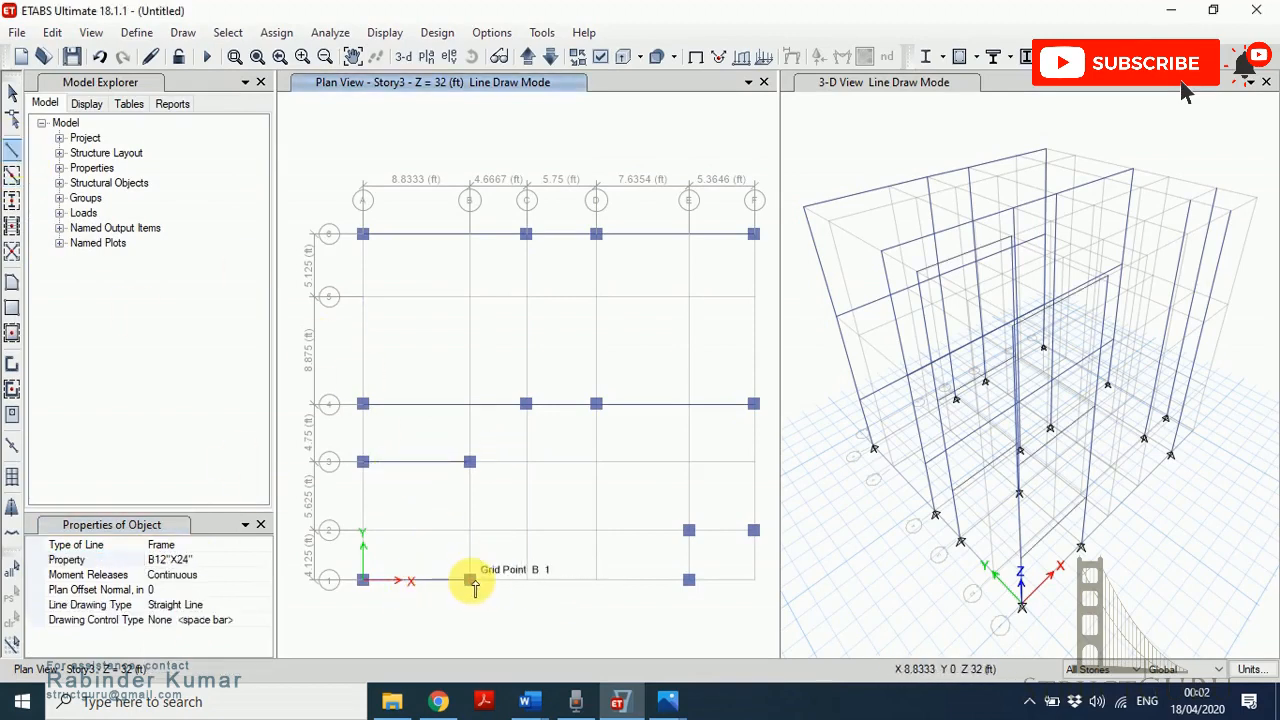
left_click(470, 581)
double_click(689, 580)
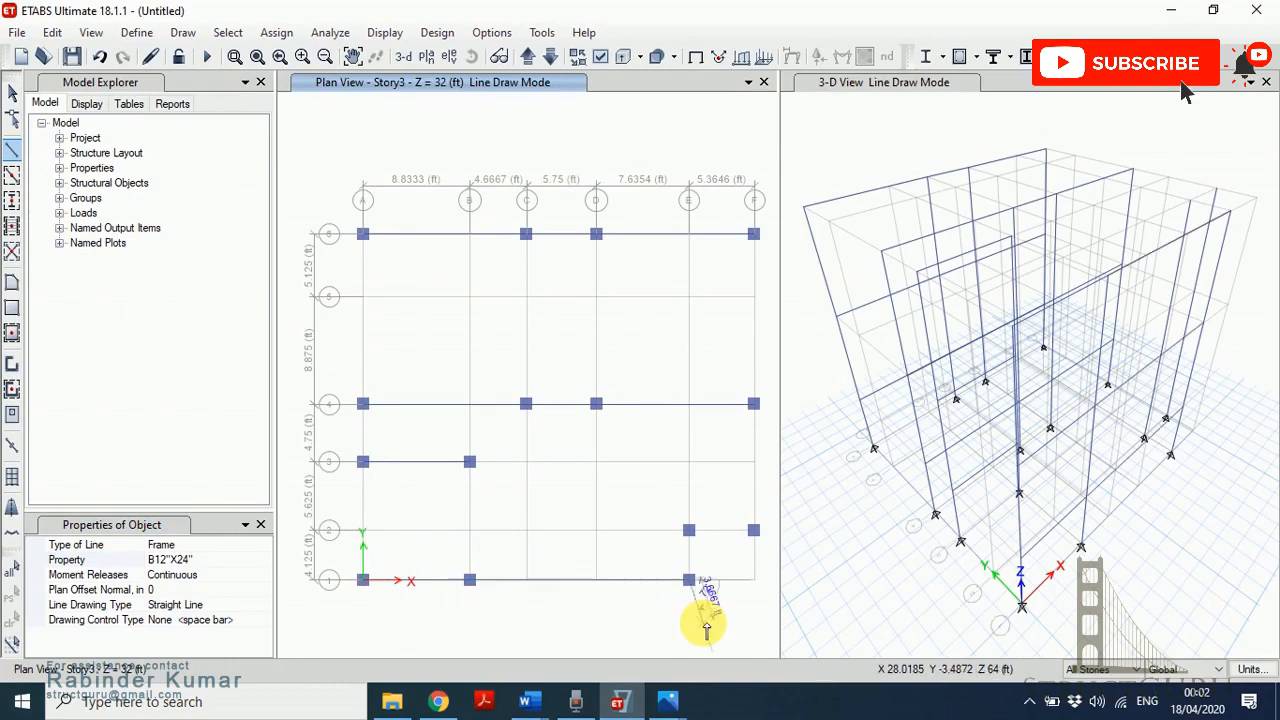
- Draw beams along grid line A from A-6 through A-4 and A-3 to A-1, and end the line
left_click(363, 234)
left_click(364, 404)
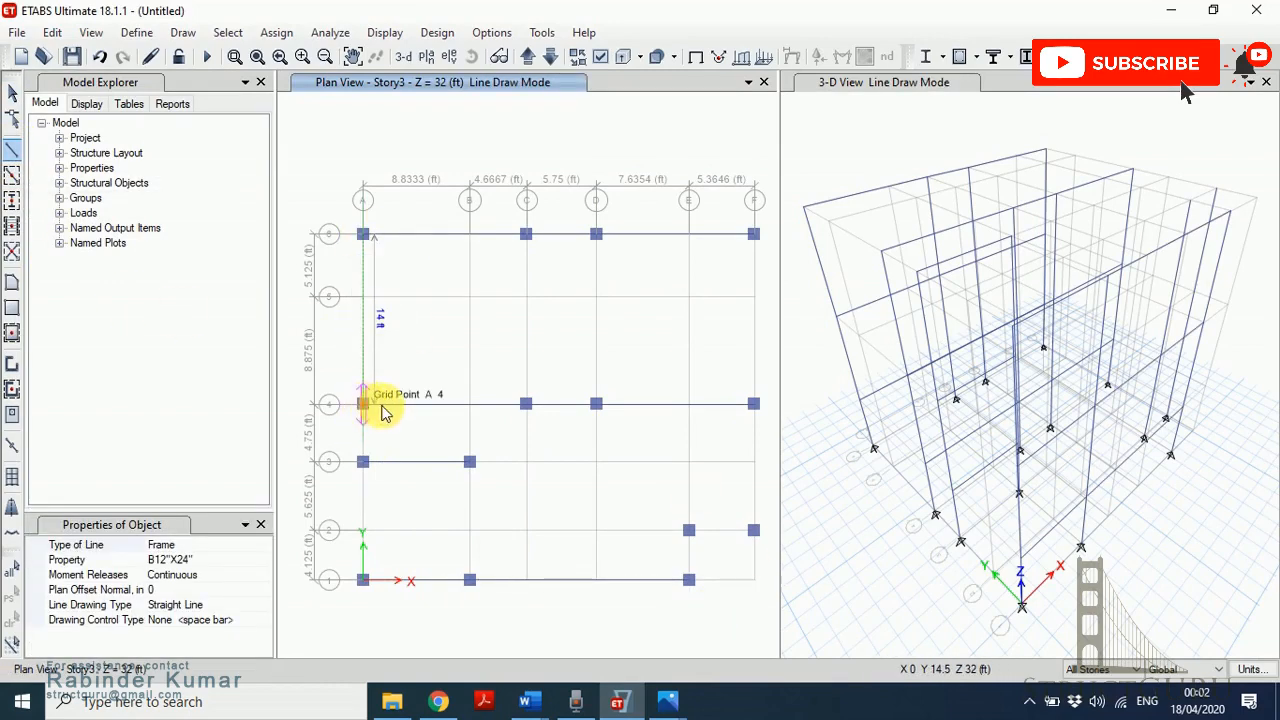
left_click(365, 466)
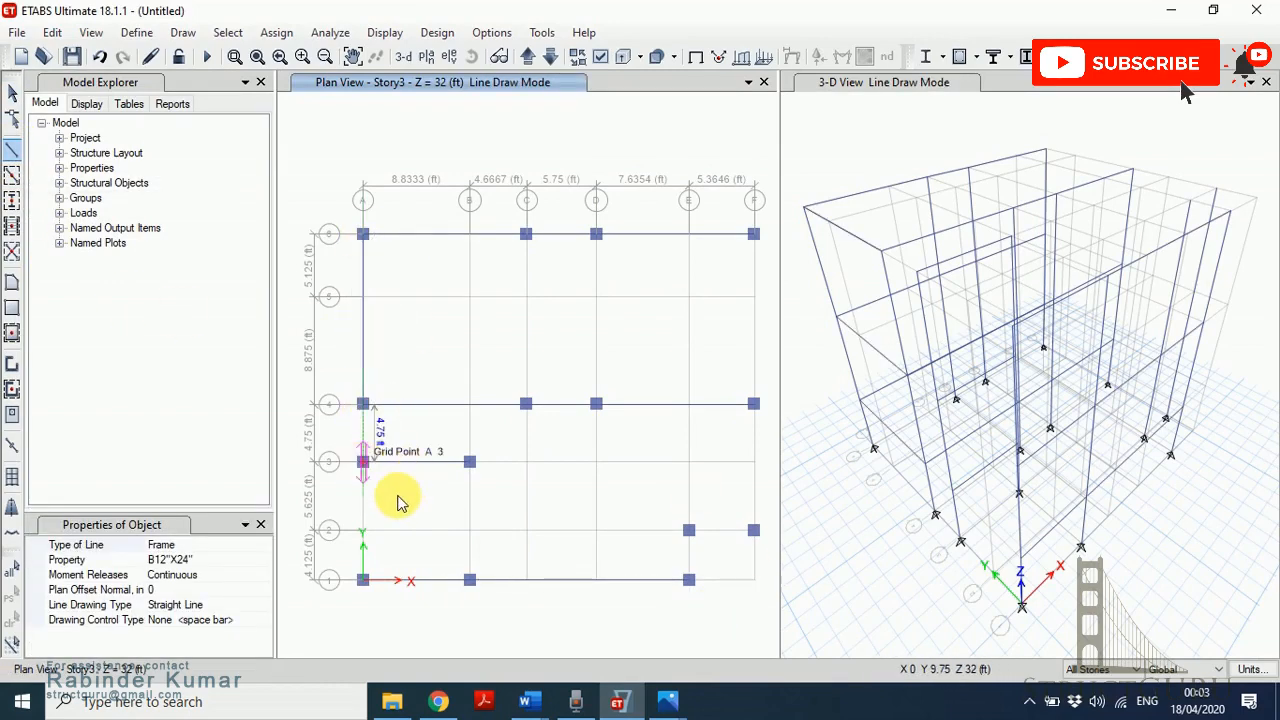
left_click(364, 586)
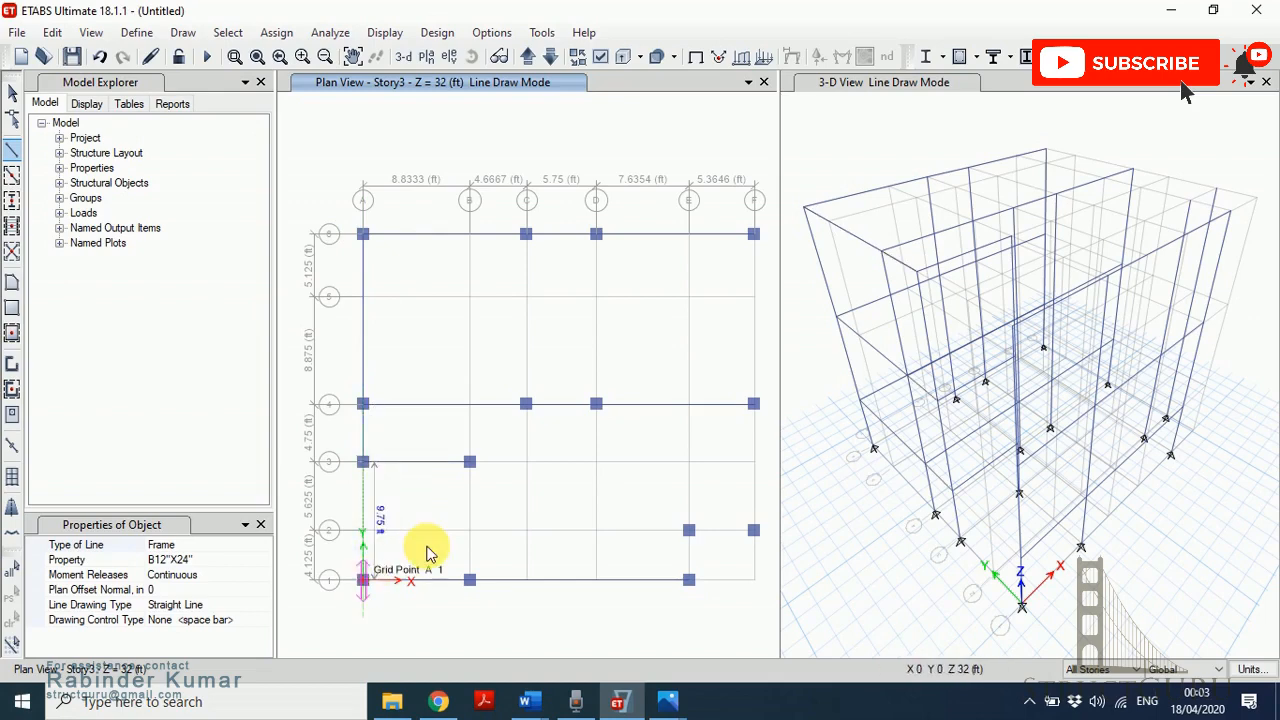
key("Escape")
- Draw separate beams from C-6 to C-4 and from D-6 to D-4
left_click(20, 147)
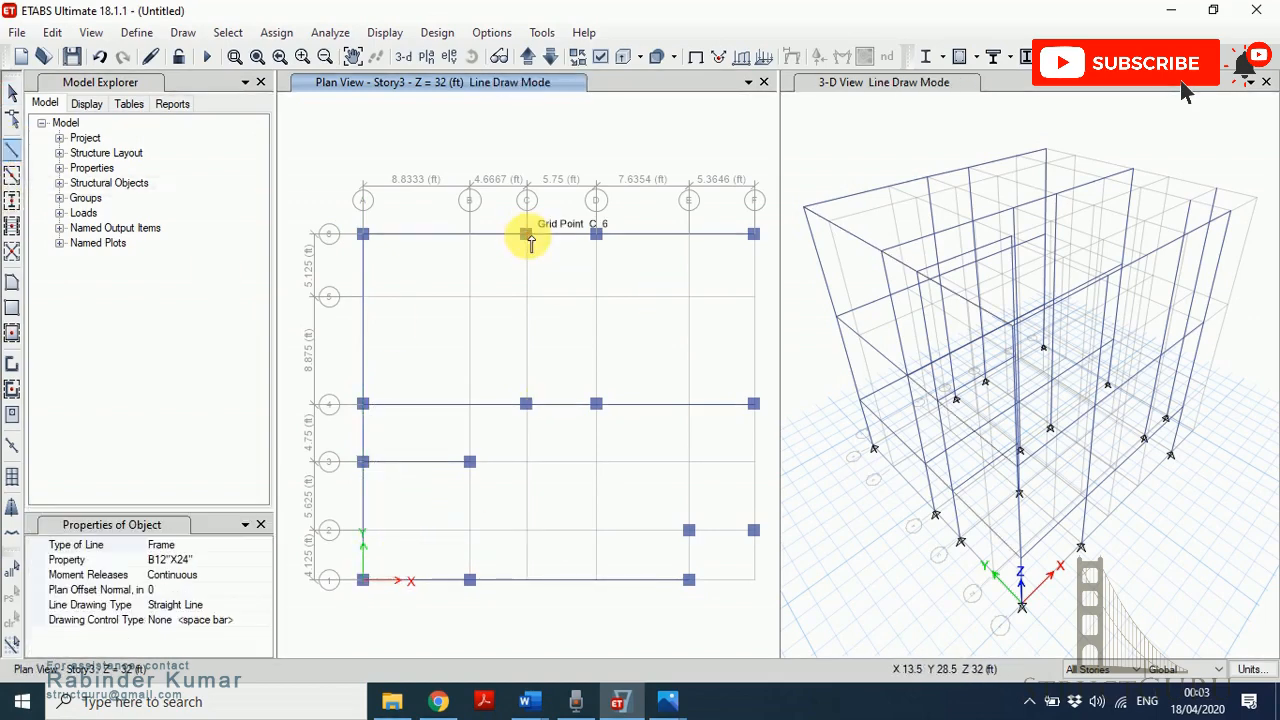
left_click(527, 236)
left_click(528, 404)
key("Escape")
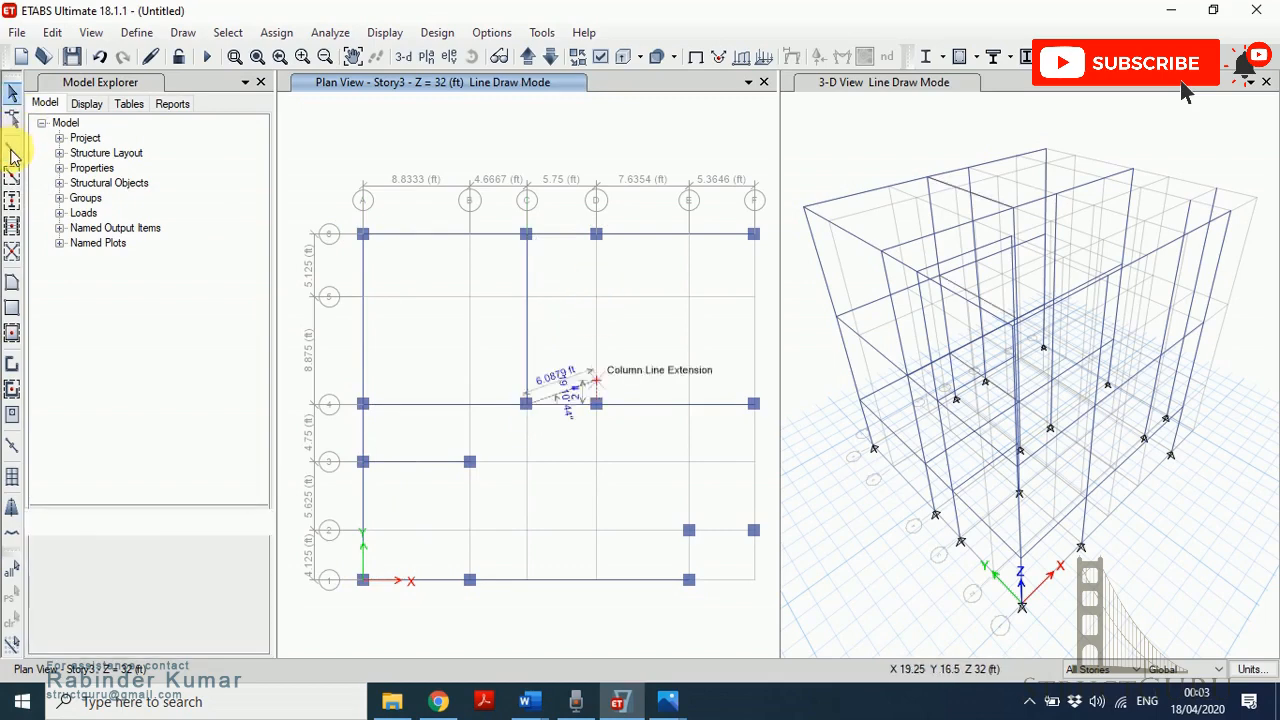
left_click(596, 234)
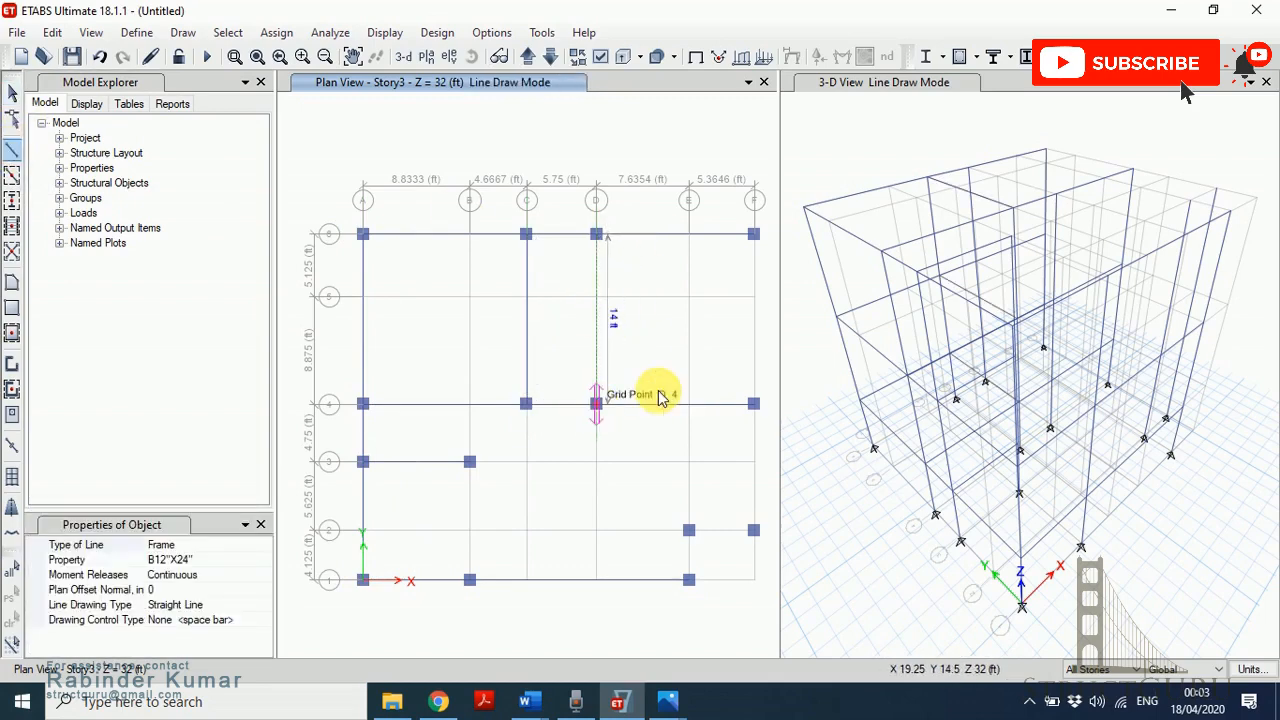
key("Escape")
- Draw beams along grid line F from F-6 through F-4 to F-2, and continue them through E-2 to E-1
left_click(16, 149)
left_click(755, 237)
left_click(755, 405)
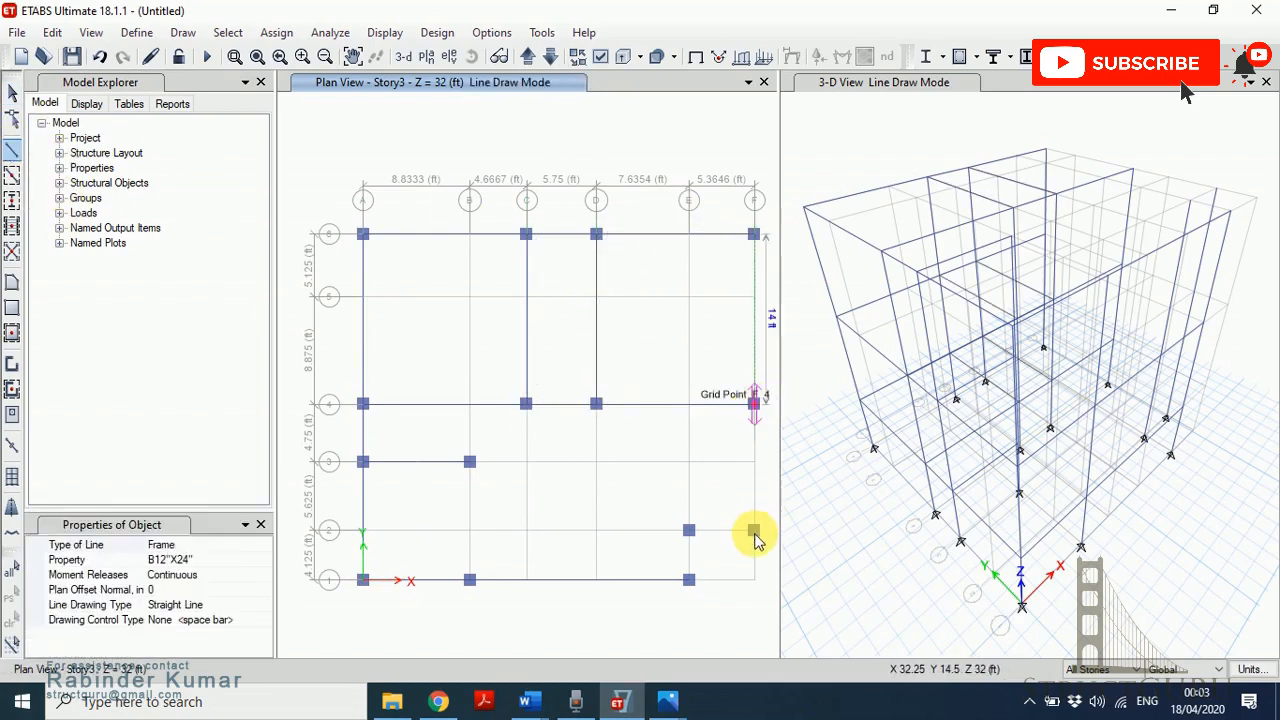
left_click(754, 531)
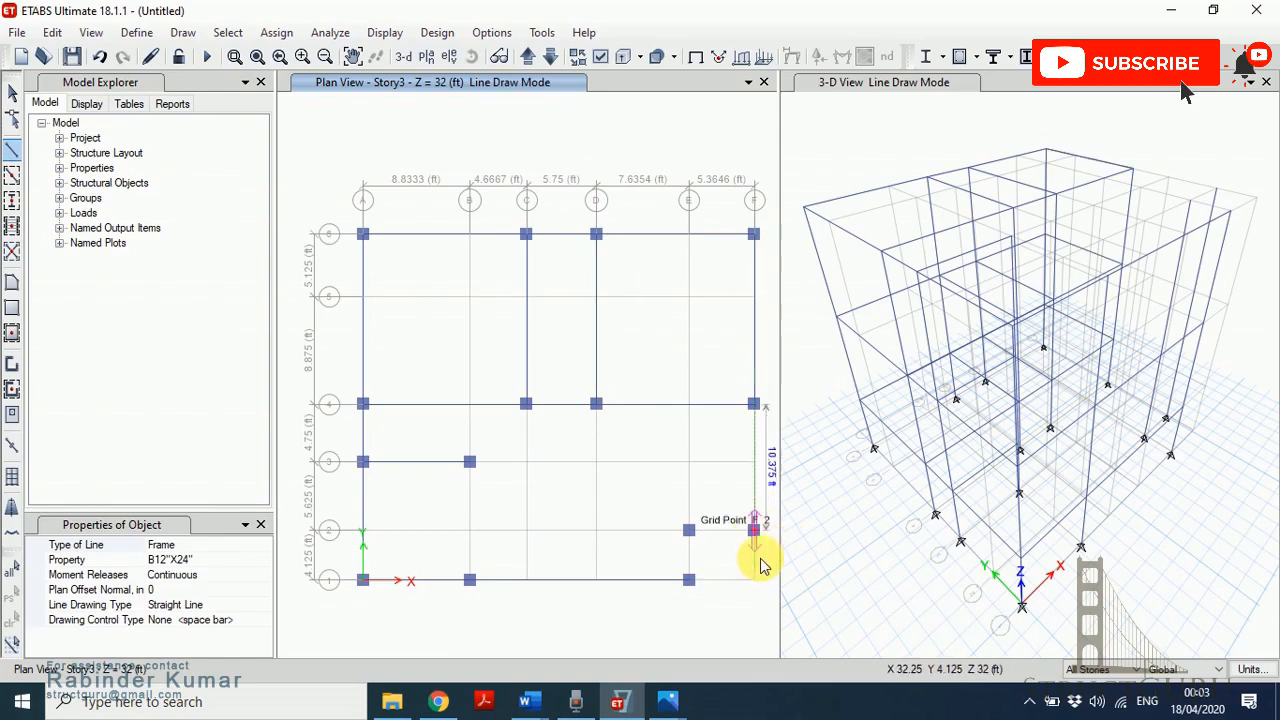
key("Escape")
left_click(689, 530)
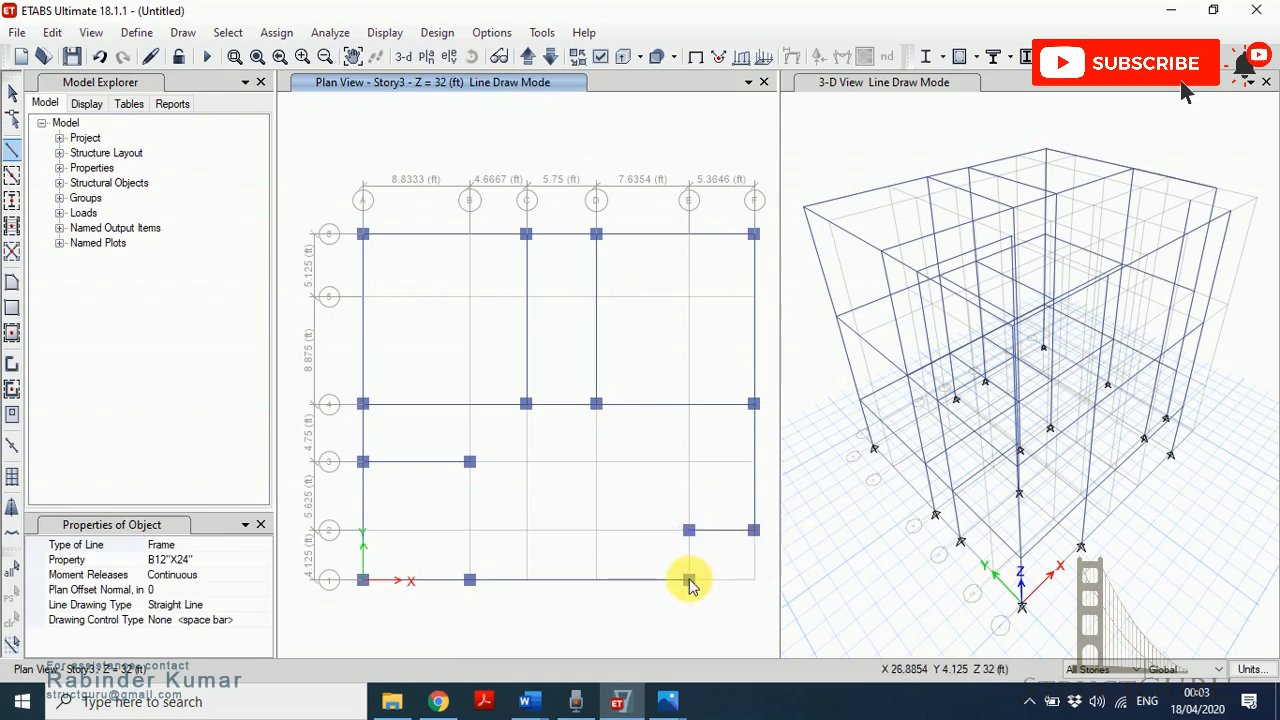
left_click(689, 580)
key("Escape")
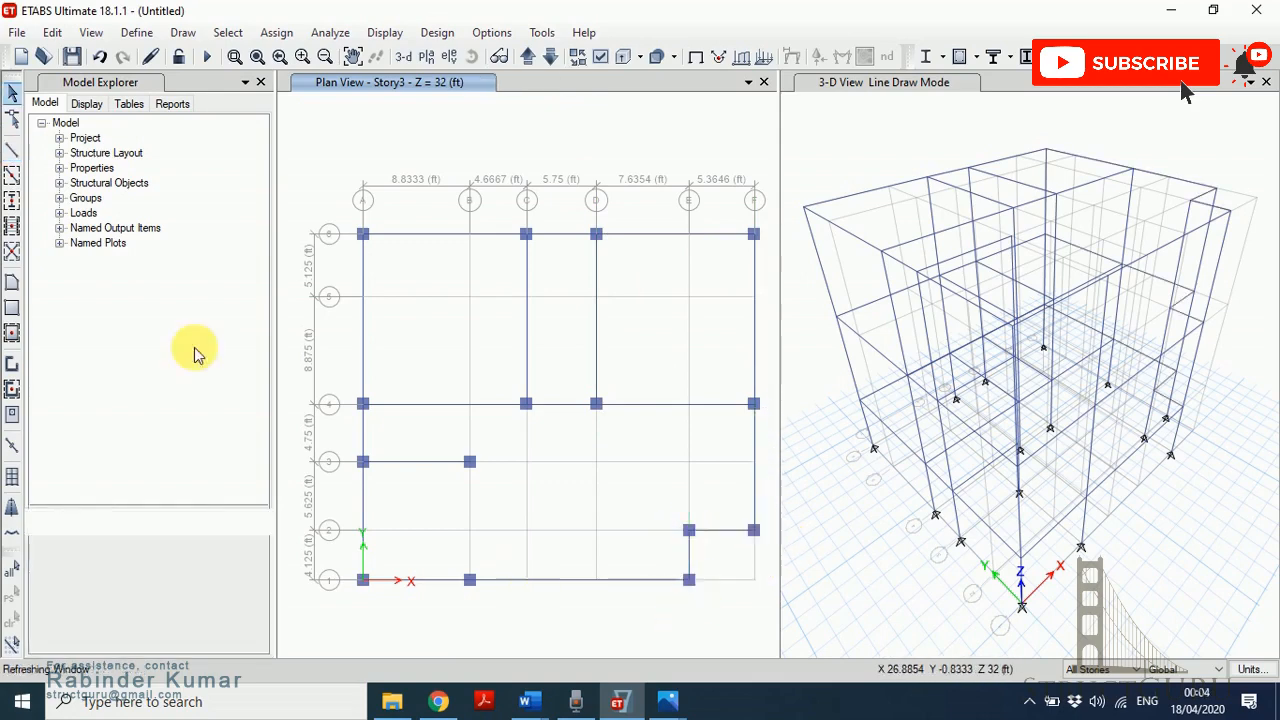
- Draw the beam along grid line B from B-1 to the line 4 beam at B-4, and end beam drawing
left_click(16, 149)
left_click(470, 580)
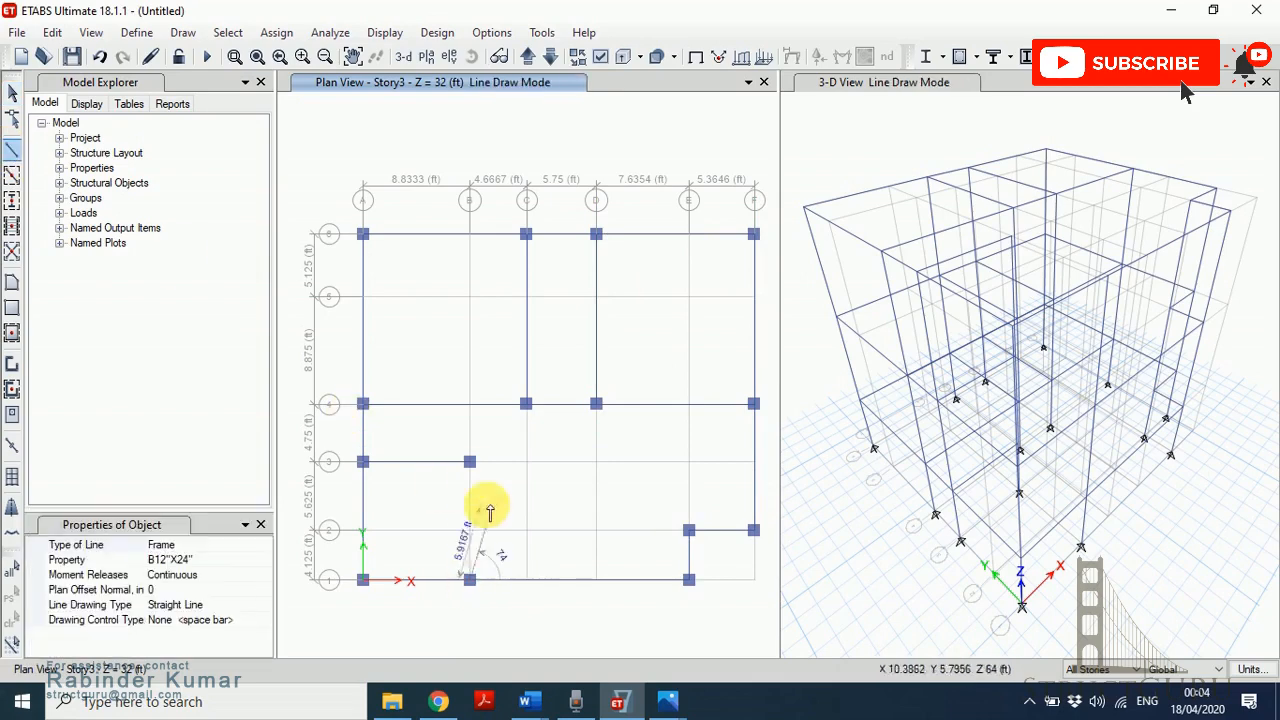
left_click(471, 412)
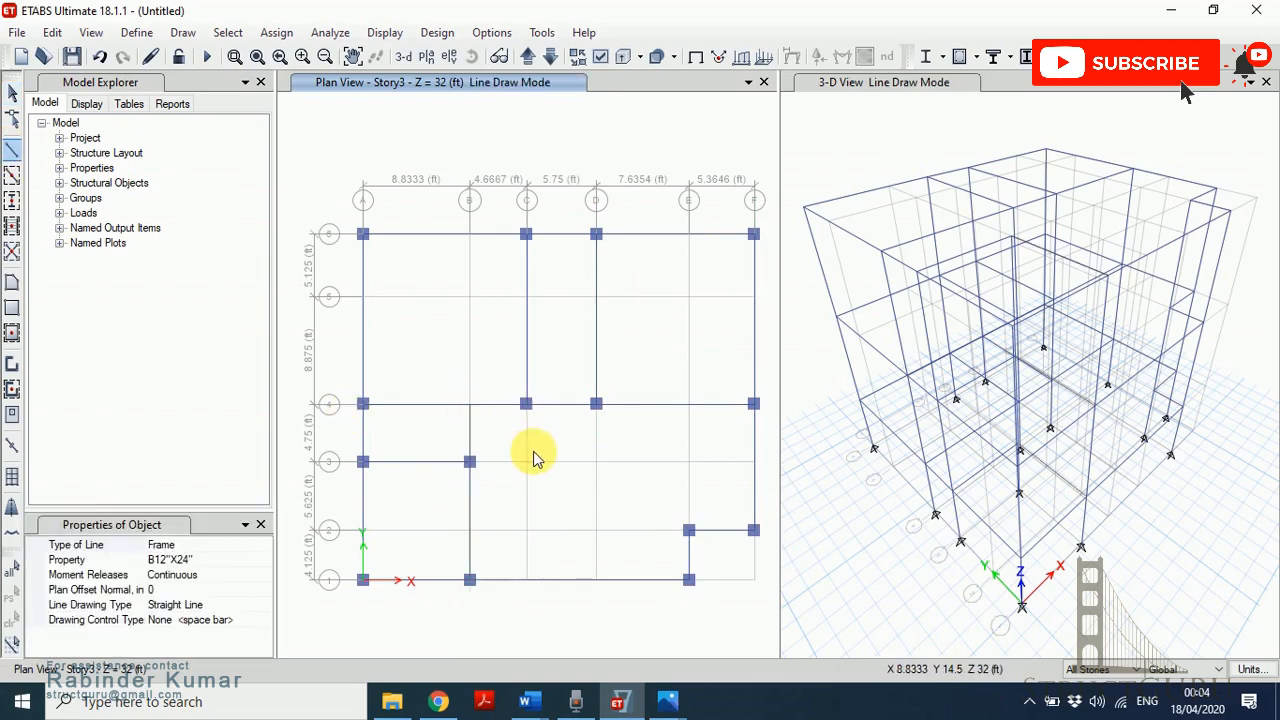
key("Escape")
- Check the beam column framing plan and draw the beam along grid line E from E-2 to E-4
left_click(668, 702)
left_click(480, 630)
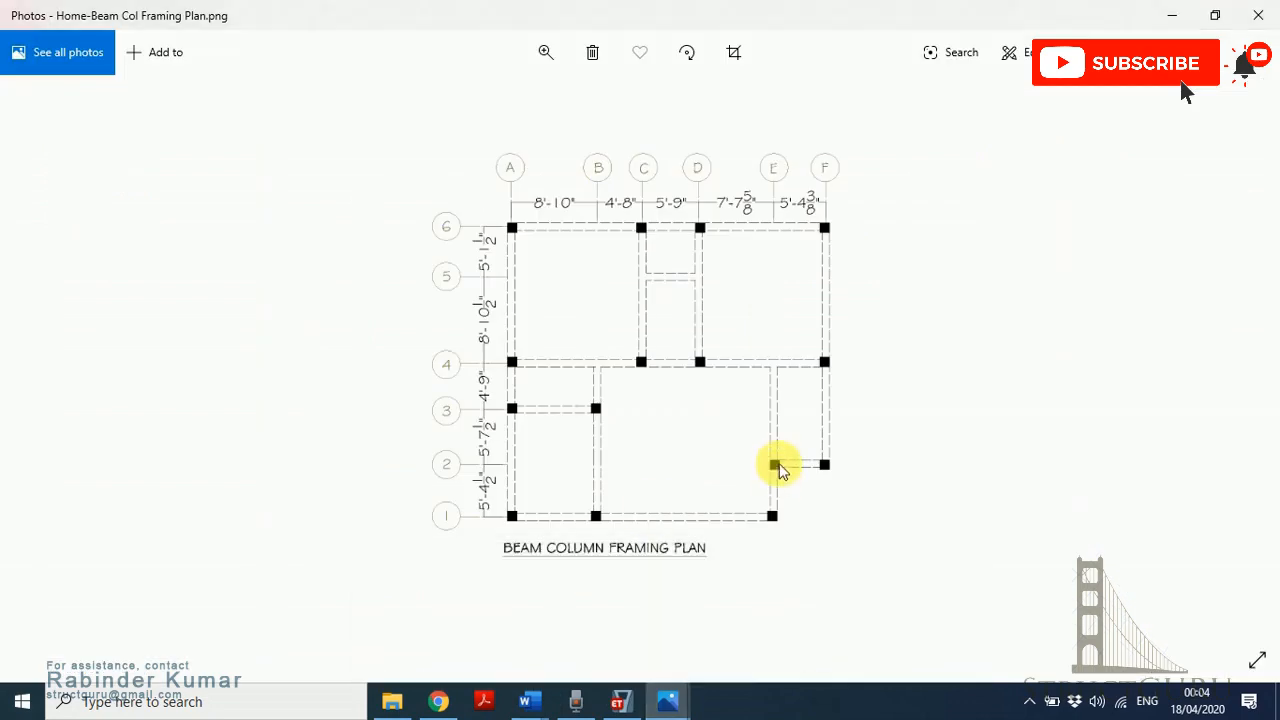
left_click(1143, 17)
left_click(12, 150)
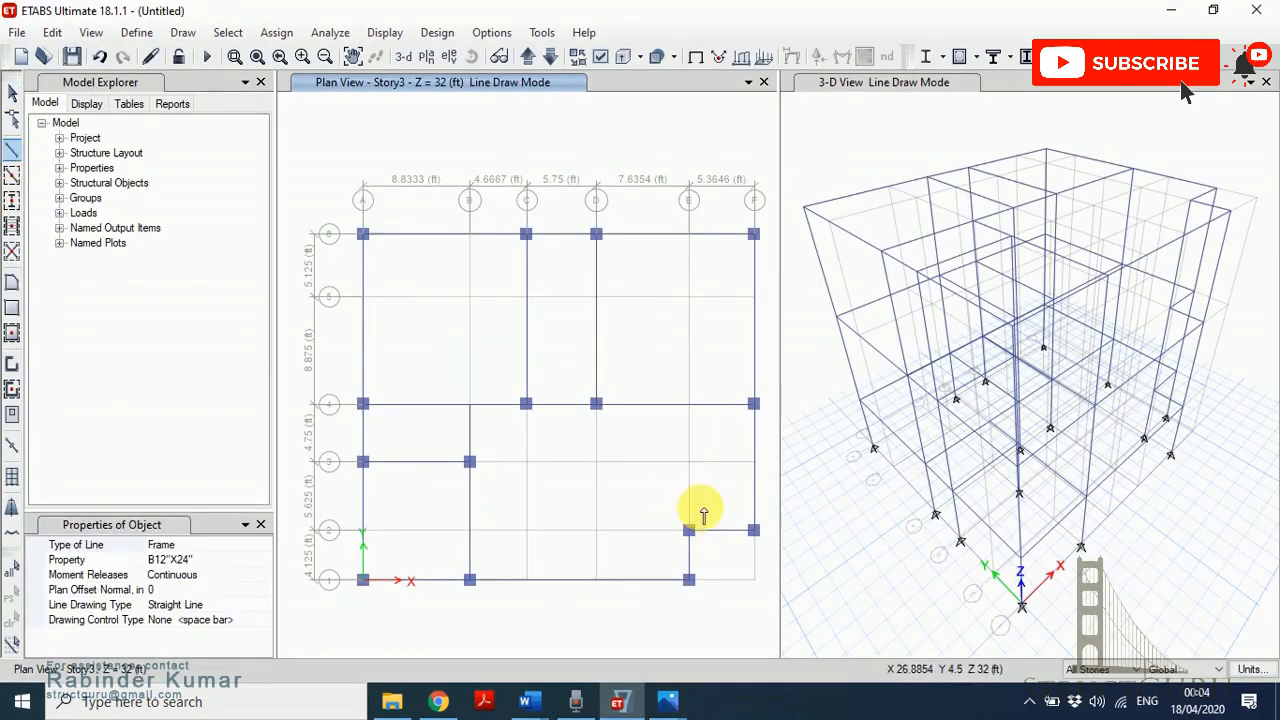
left_click(689, 530)
left_click(689, 404)
key("Escape")
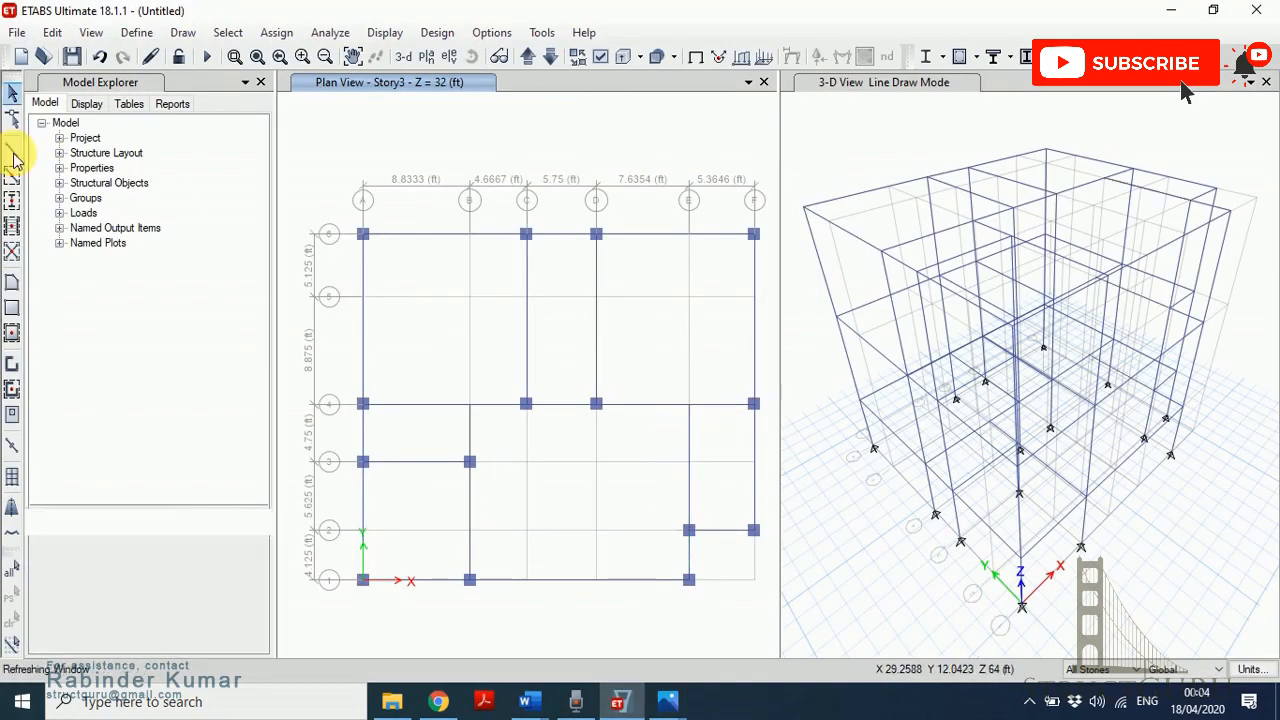
- Draw the short beam along grid line 5 from C-5 to D-5, and end beam drawing
left_click(12, 150)
left_click(527, 297)
left_click(596, 297)
key("Escape")
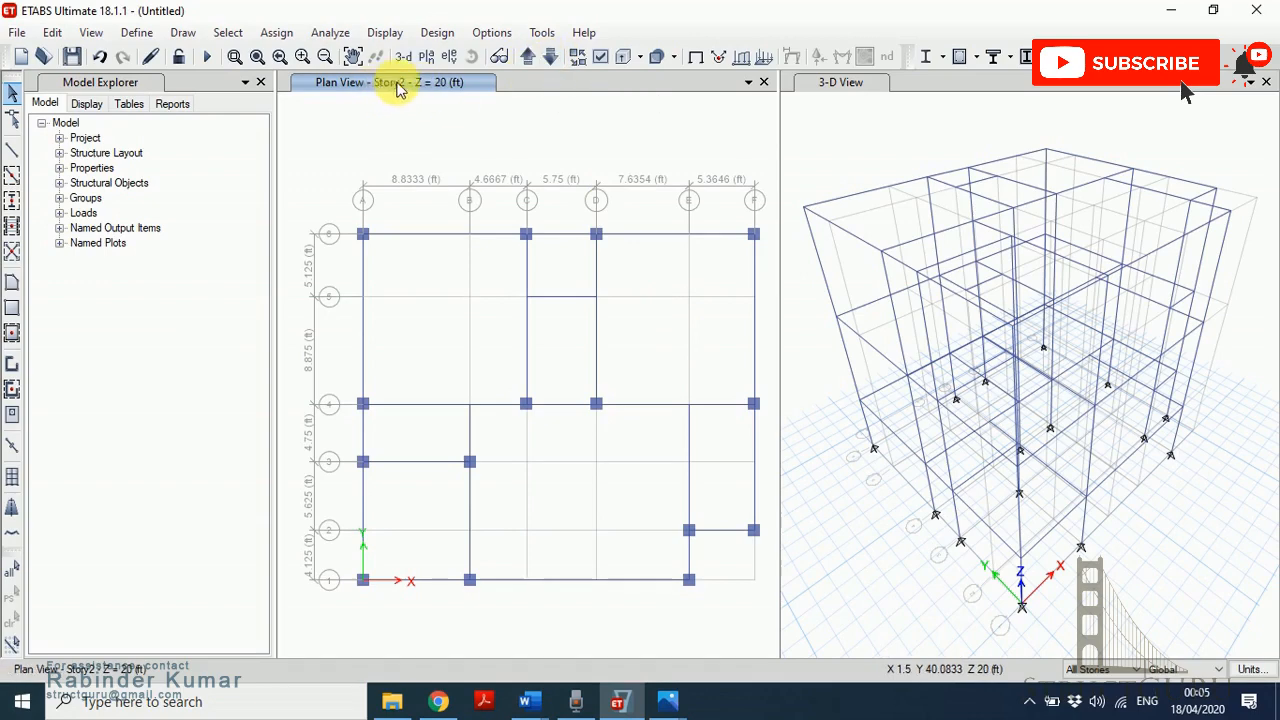
- On the Story3 plan, draw a rectangular floor with the S6" slab property from A-6 to C-4
left_click(528, 60)
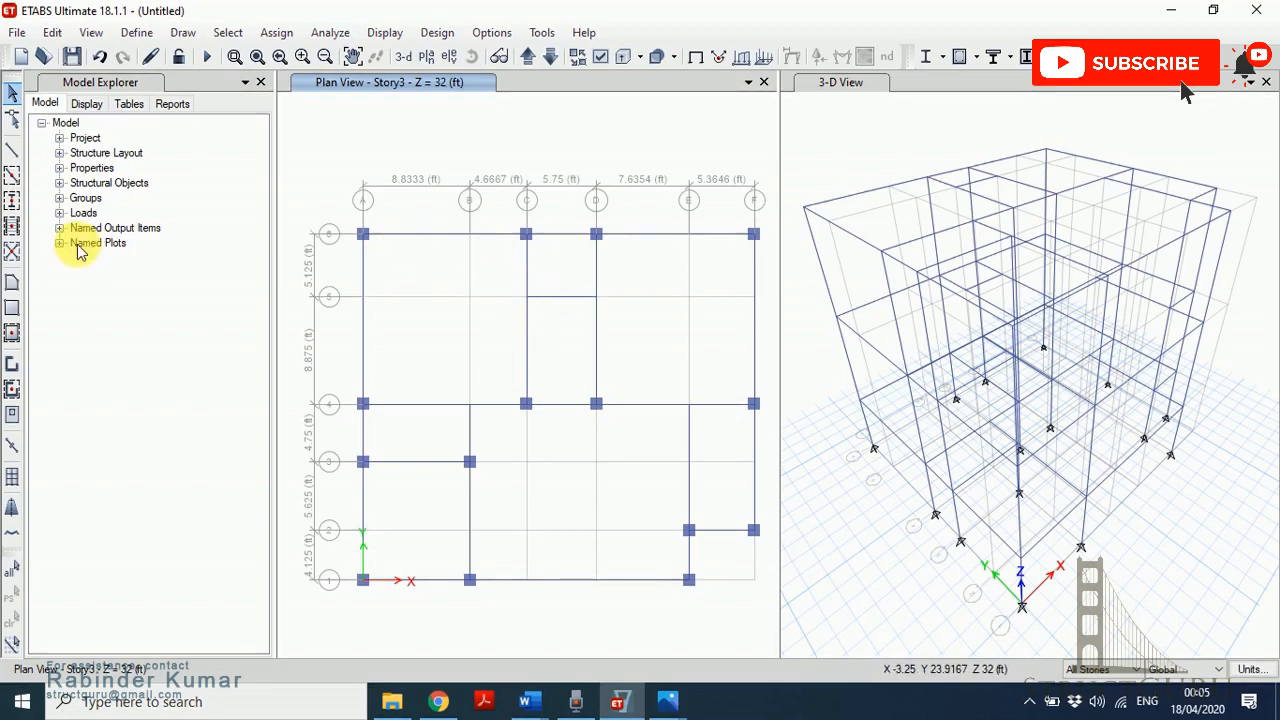
left_click(15, 316)
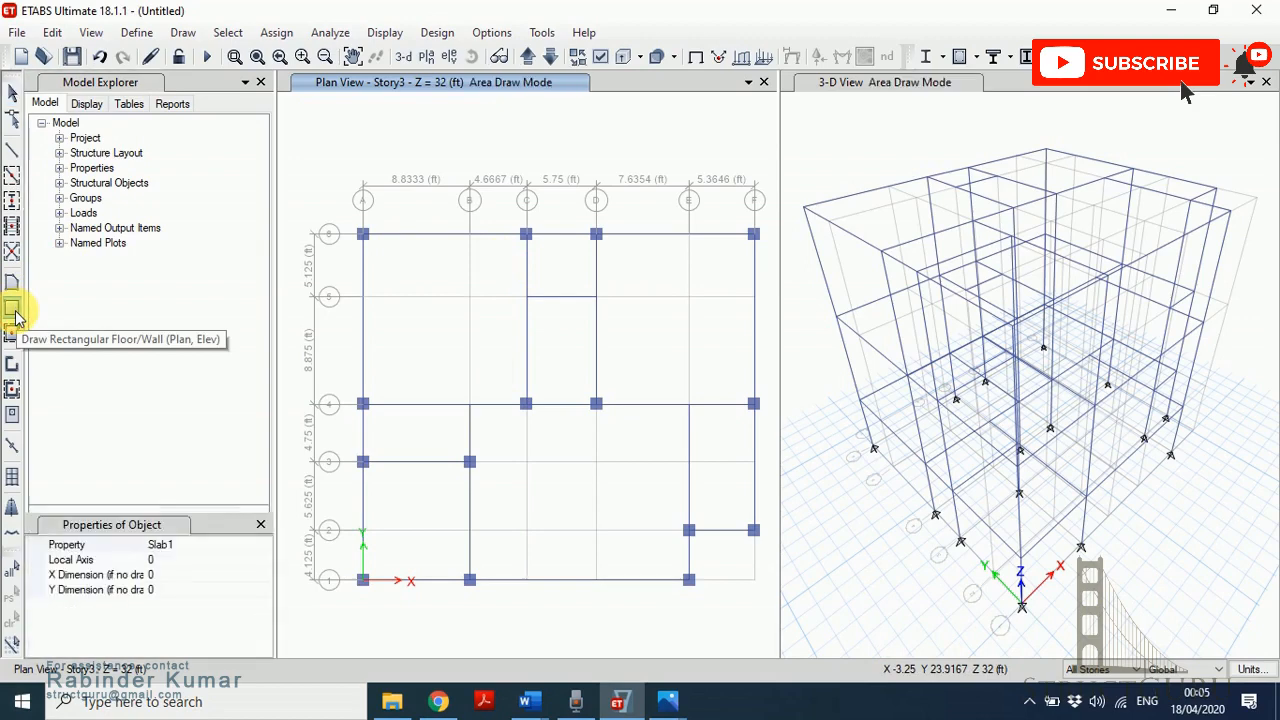
left_click(198, 552)
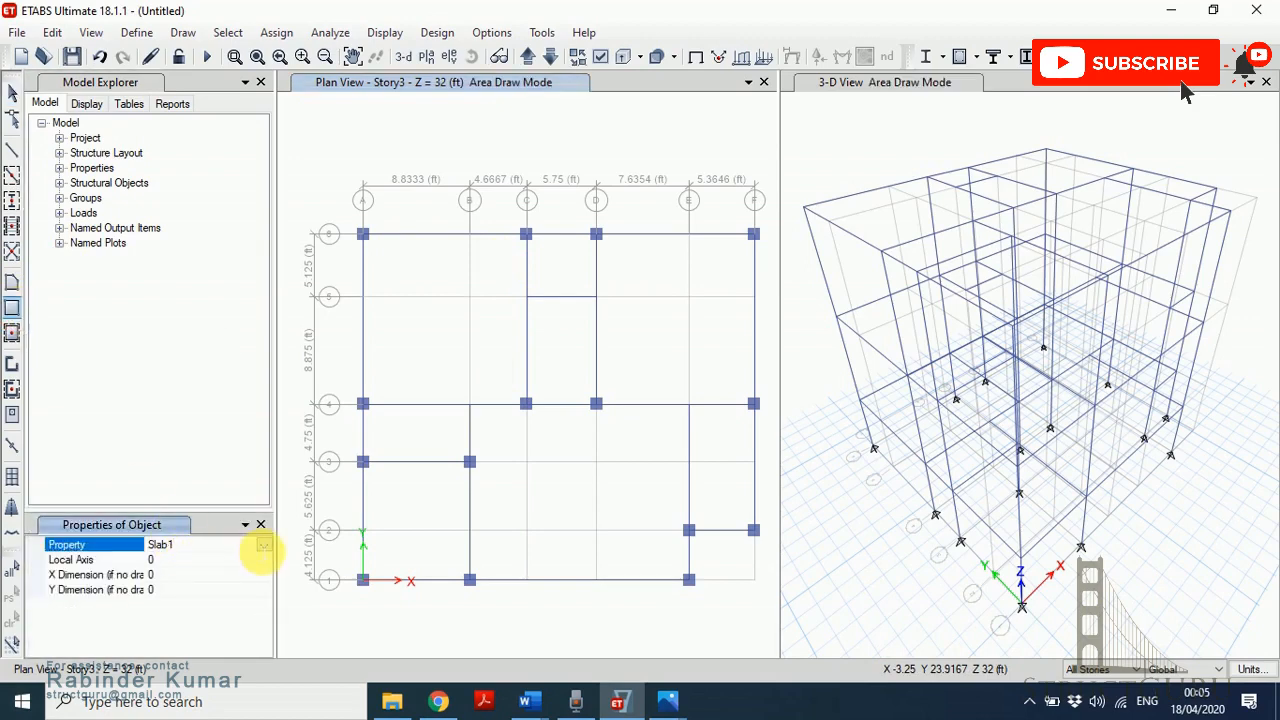
left_click(262, 545)
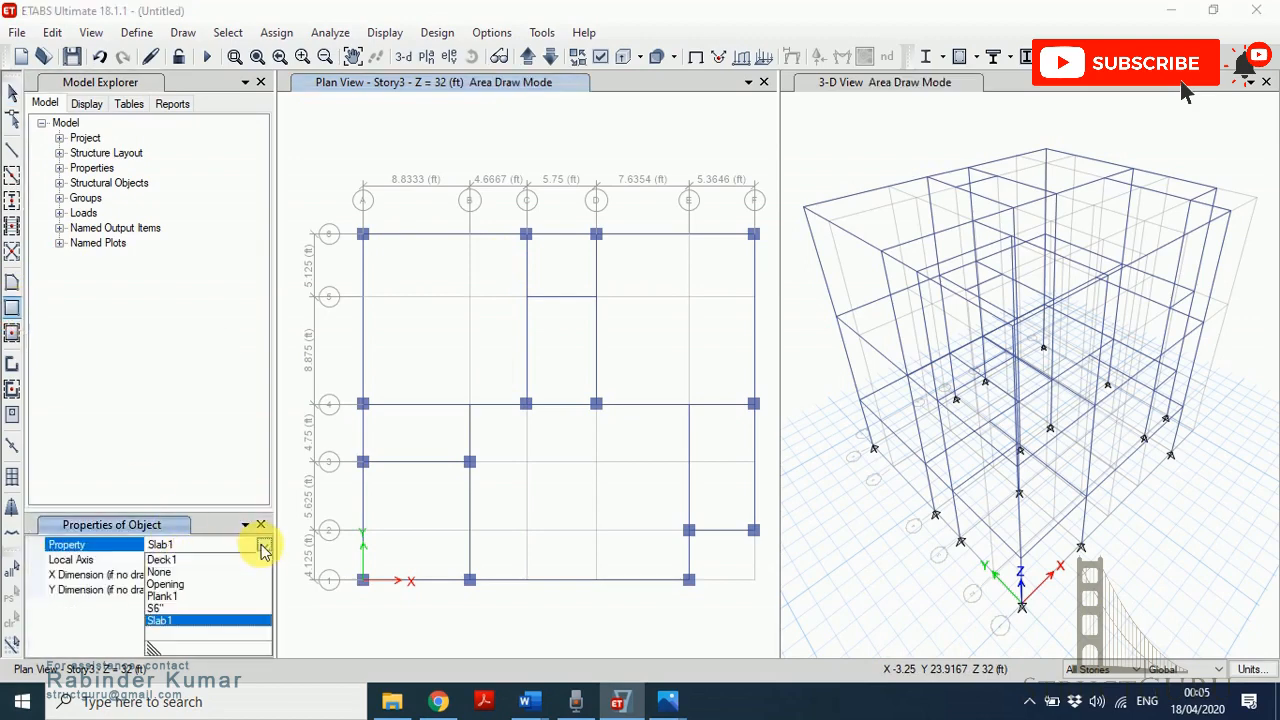
left_click(162, 608)
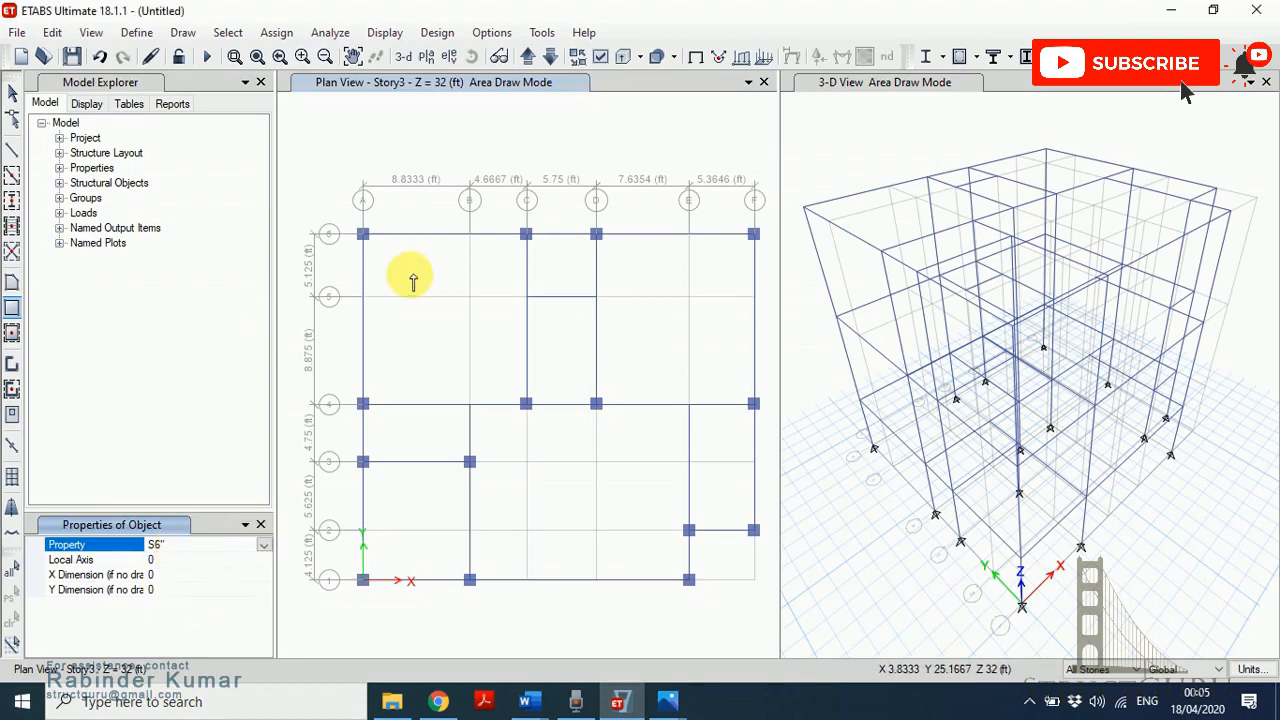
left_click(365, 236)
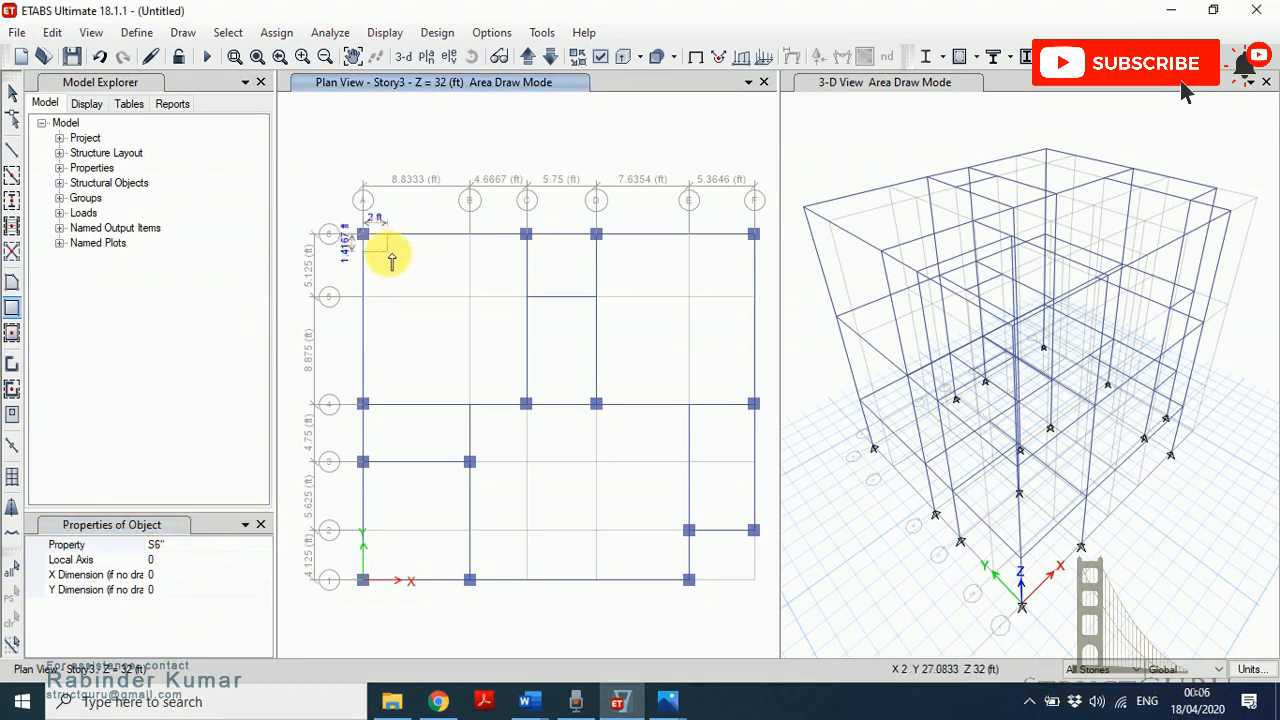
left_click(528, 404)
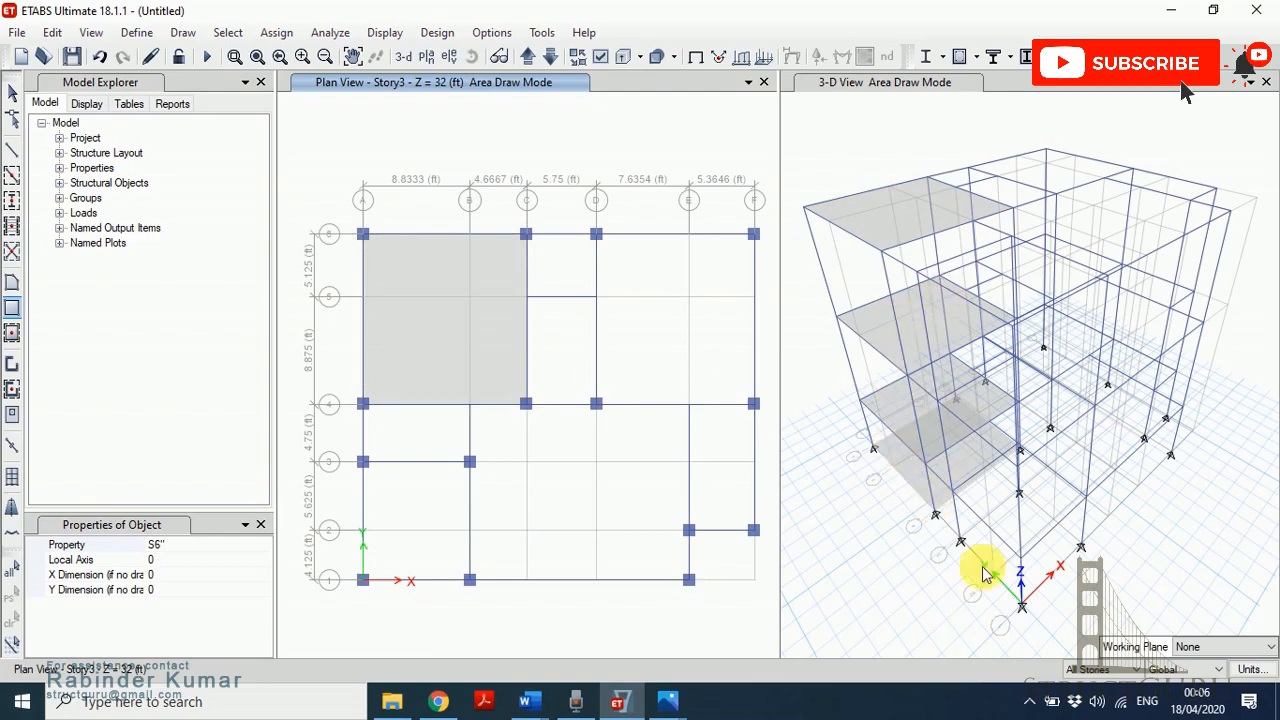
- Switch drawing to Similar Stories and draw S6" slabs from C-6 to D-5 and from D-6 to F-4
left_click(1098, 670)
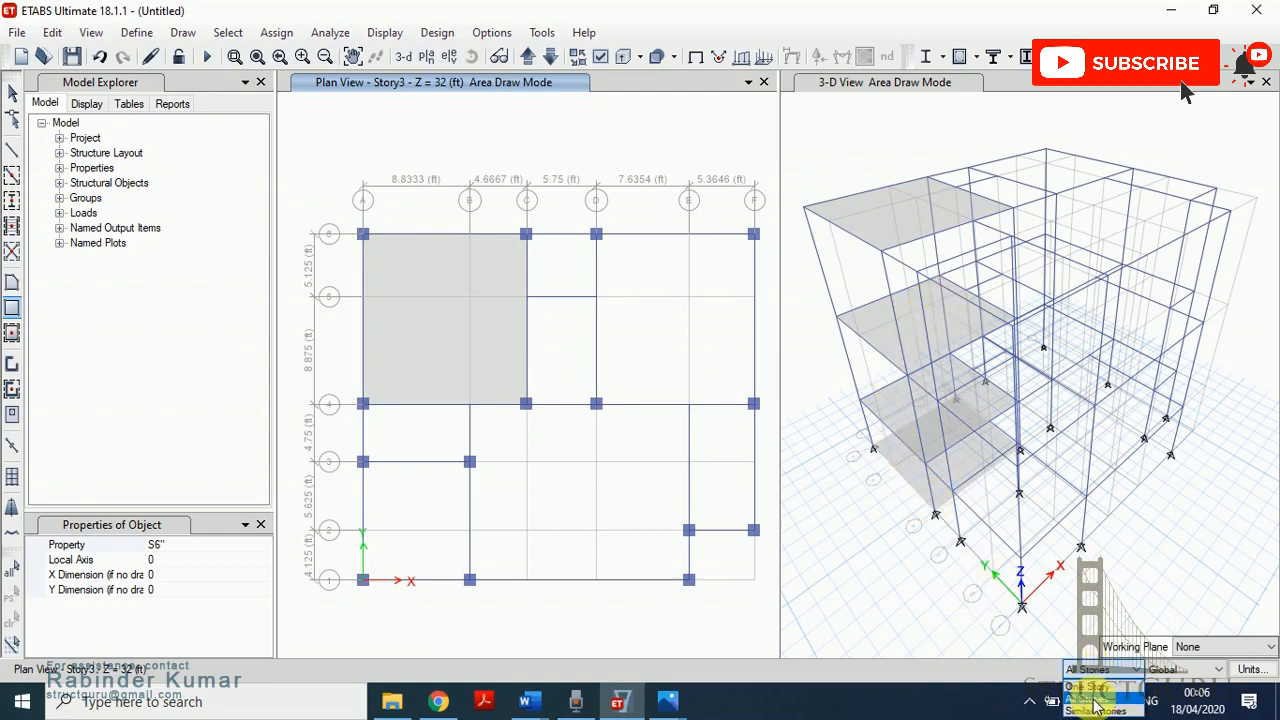
left_click(1095, 710)
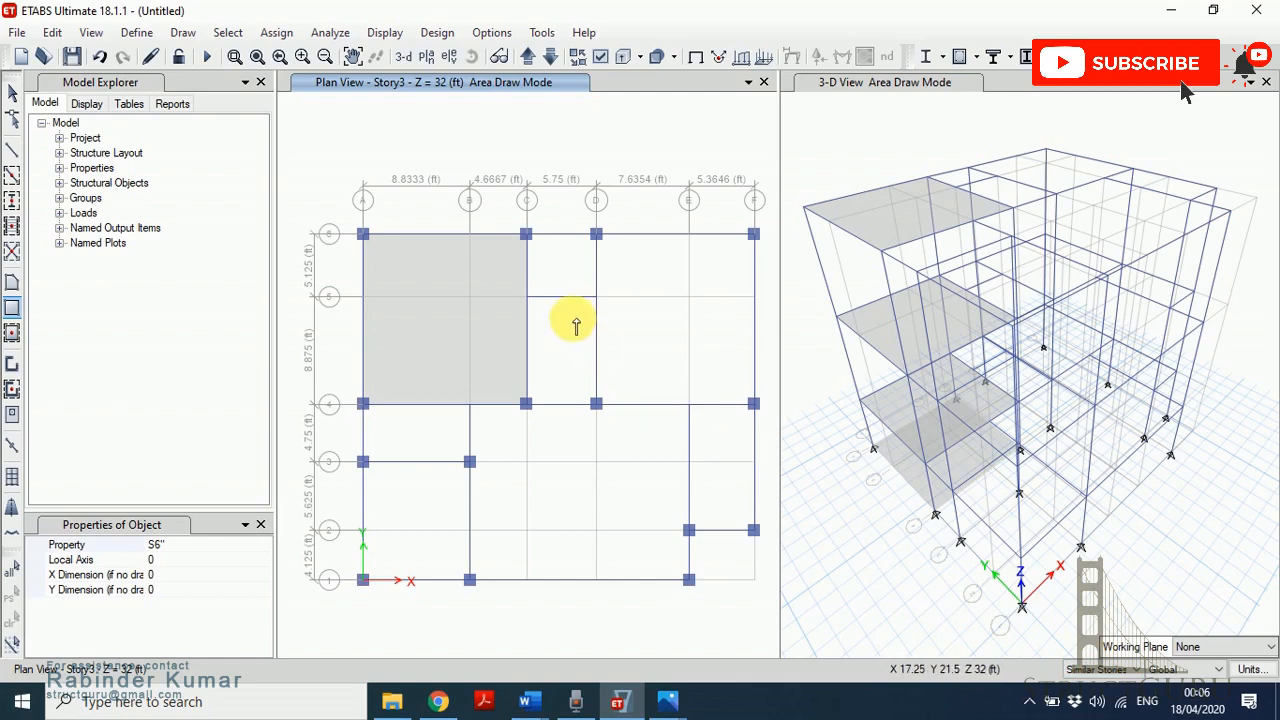
left_click(527, 235)
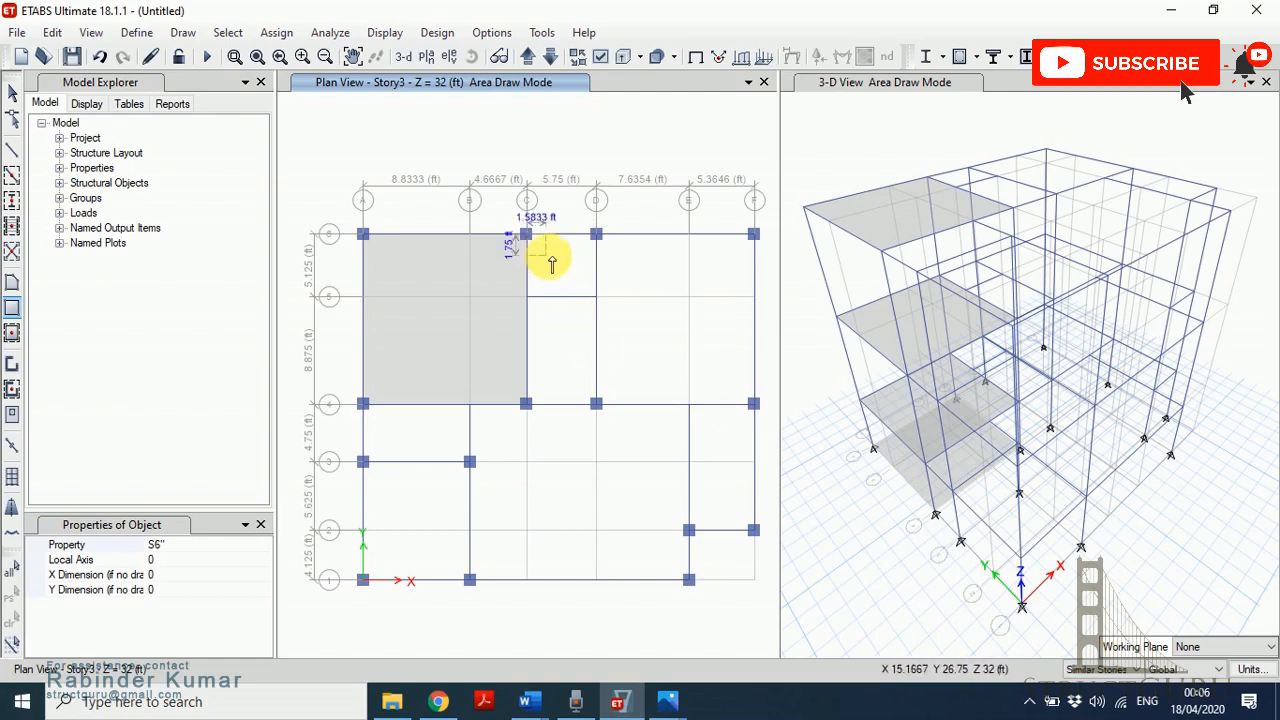
left_click(597, 297)
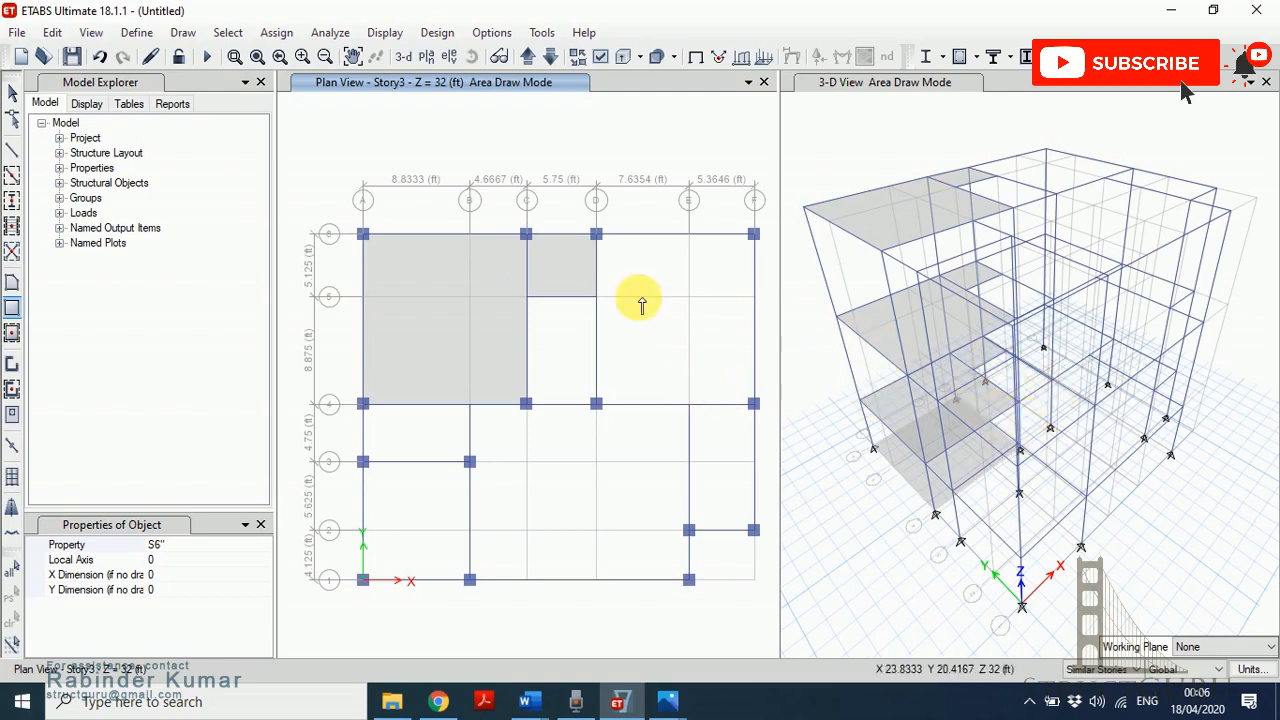
left_click(597, 235)
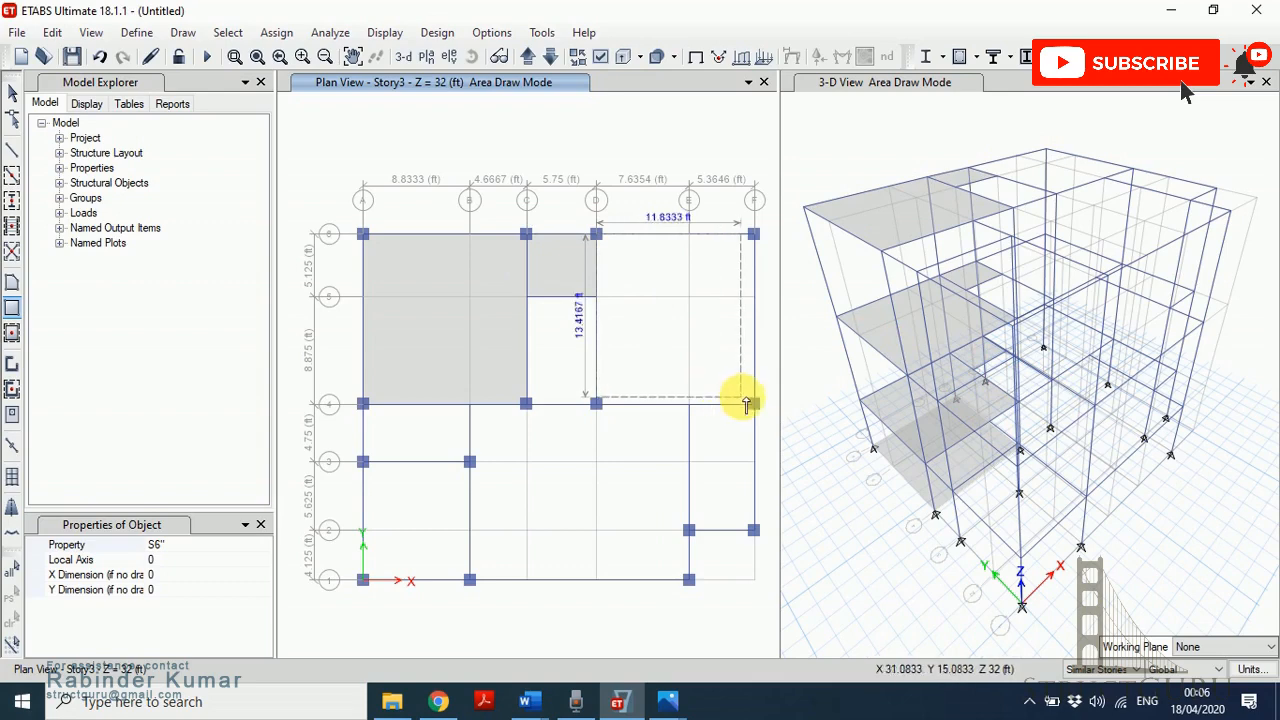
left_click(755, 405)
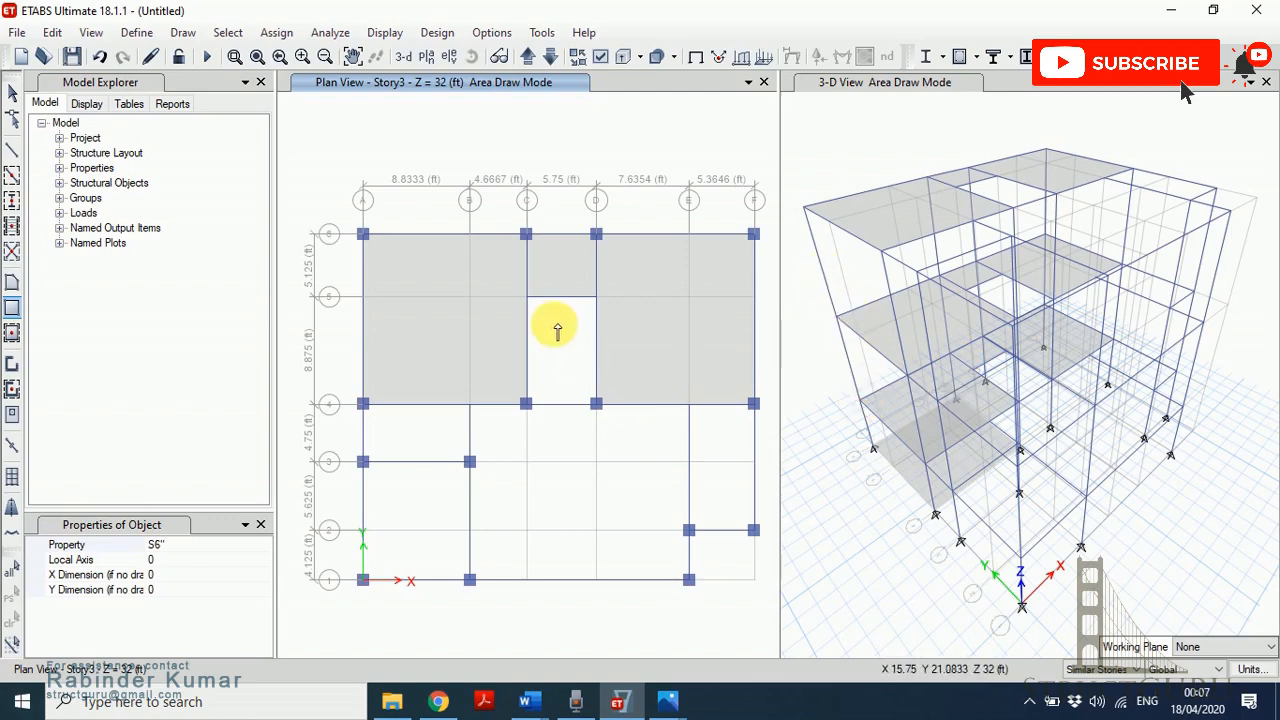
- Draw rectangular S6" slabs from C-5 to D-4, from A-4 to B-3, and from A-3 to B-1
left_click(529, 300)
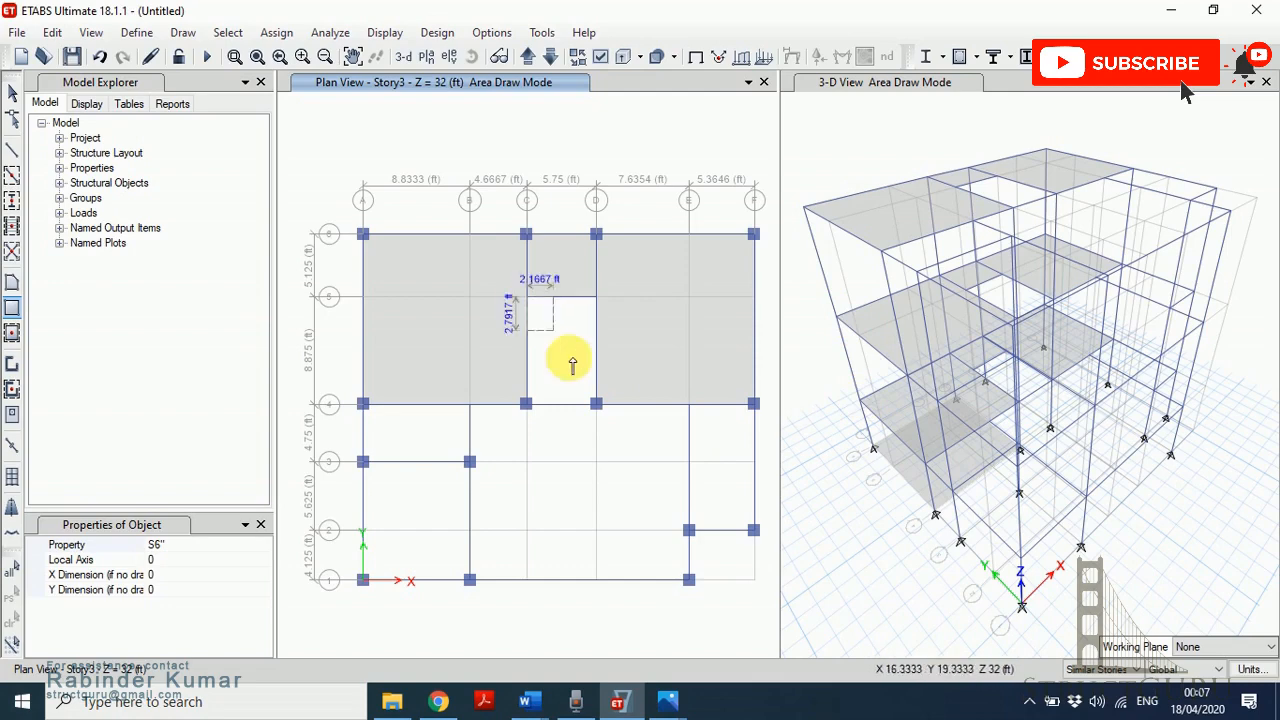
left_click(597, 404)
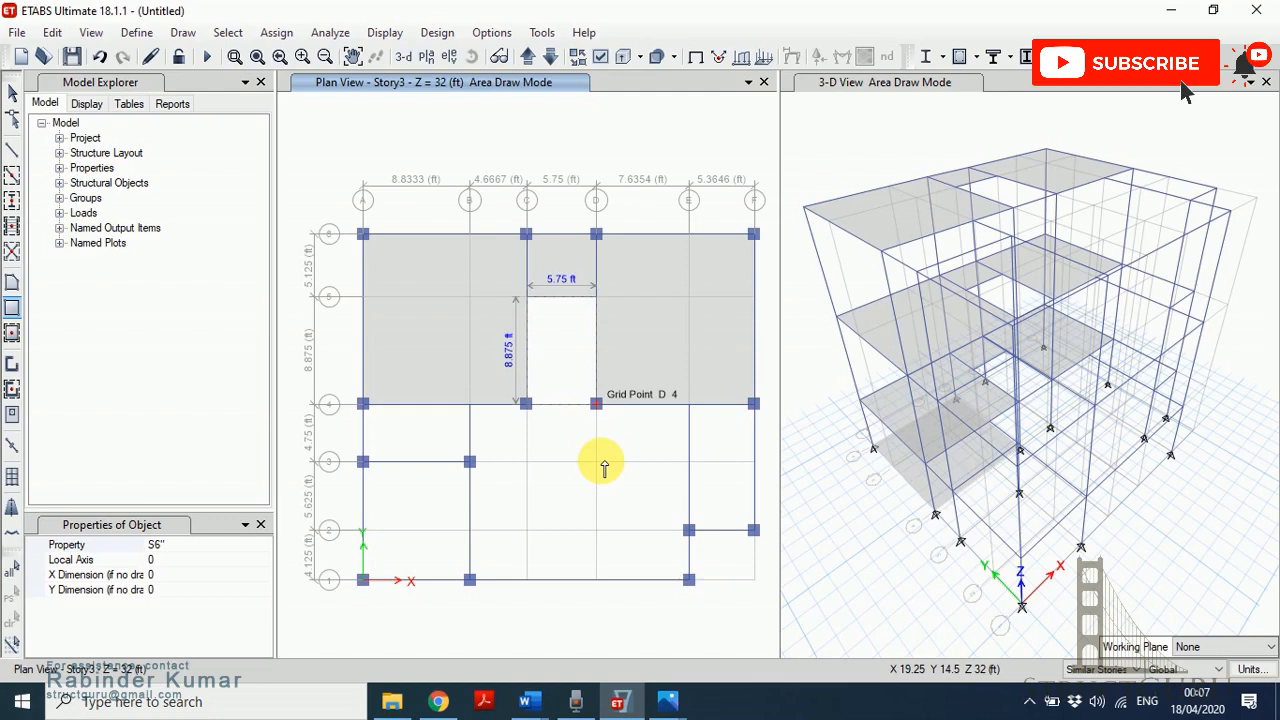
left_click(363, 404)
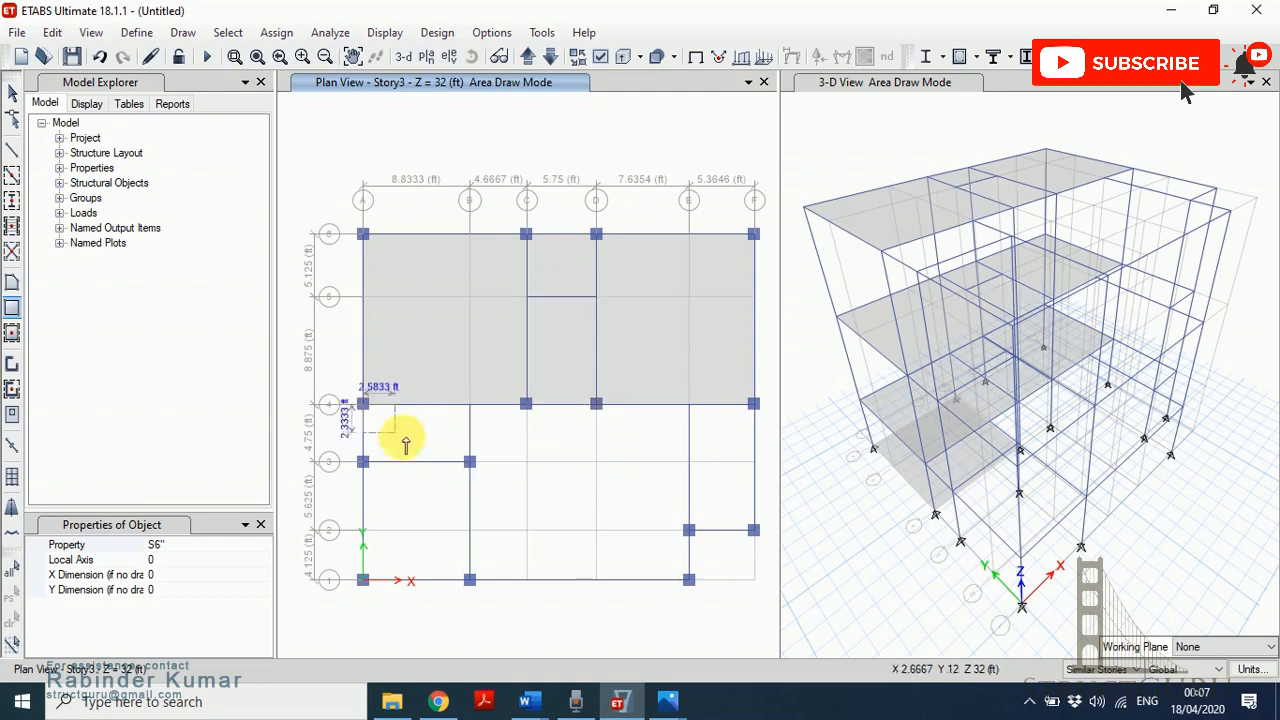
left_click(470, 462)
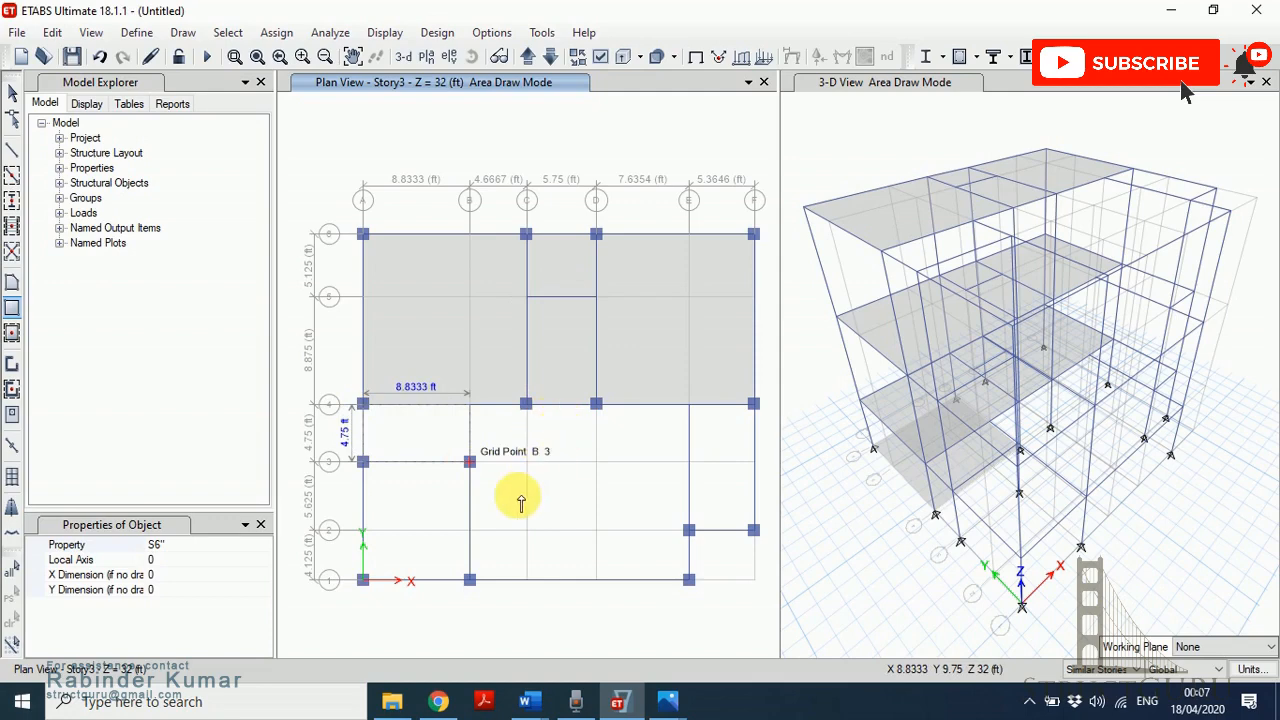
left_click(363, 464)
left_click(471, 581)
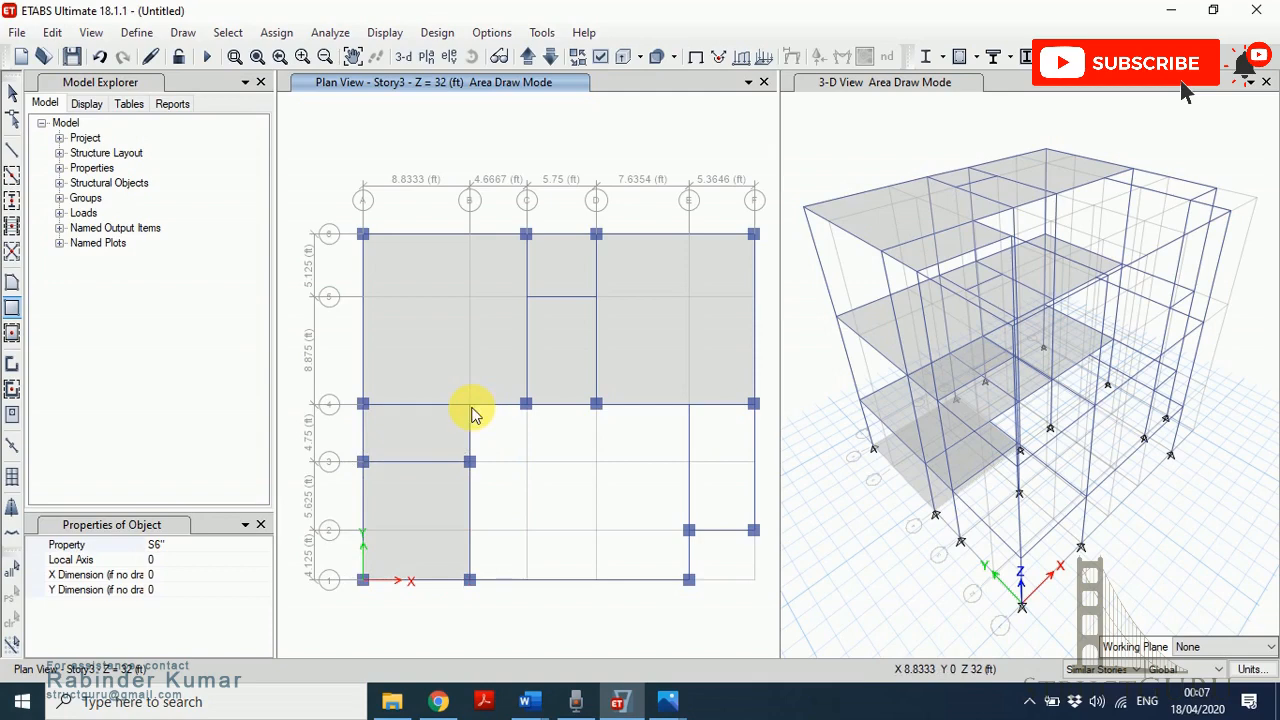
- Draw rectangular S6" slabs from B-4 to E-1 and from E-4 to F-2, and end slab drawing
left_click(470, 406)
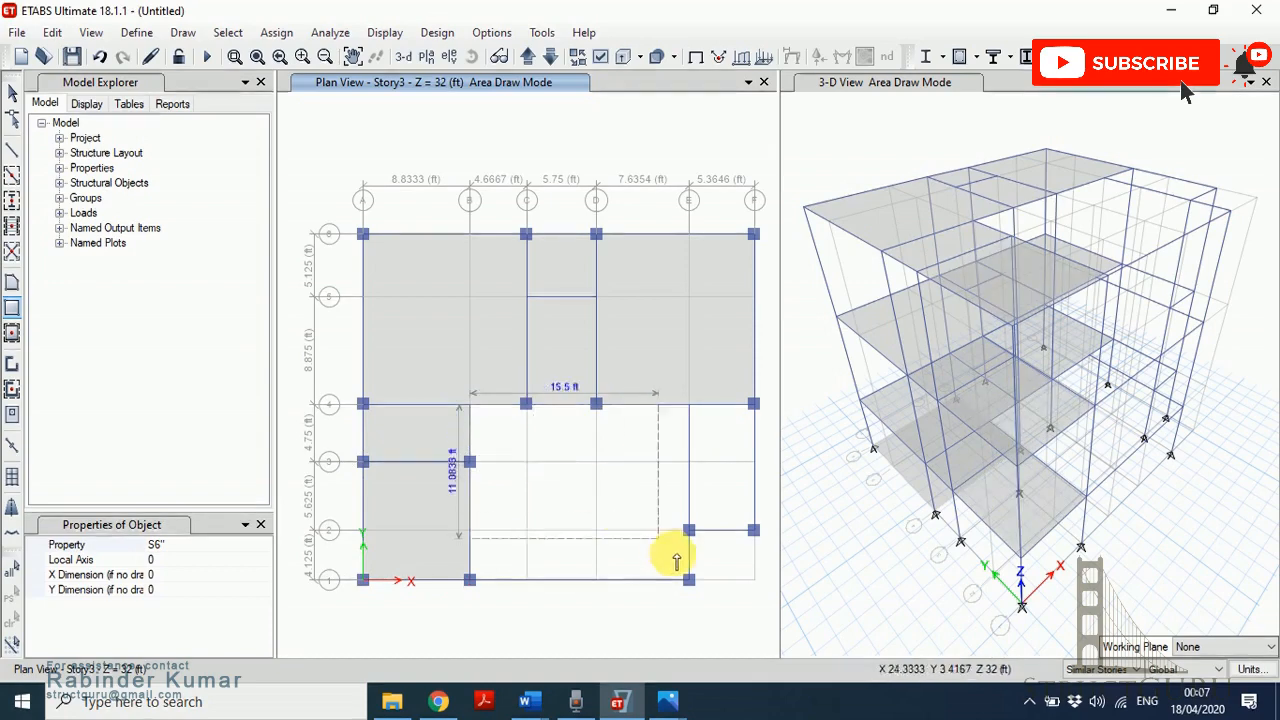
left_click(690, 582)
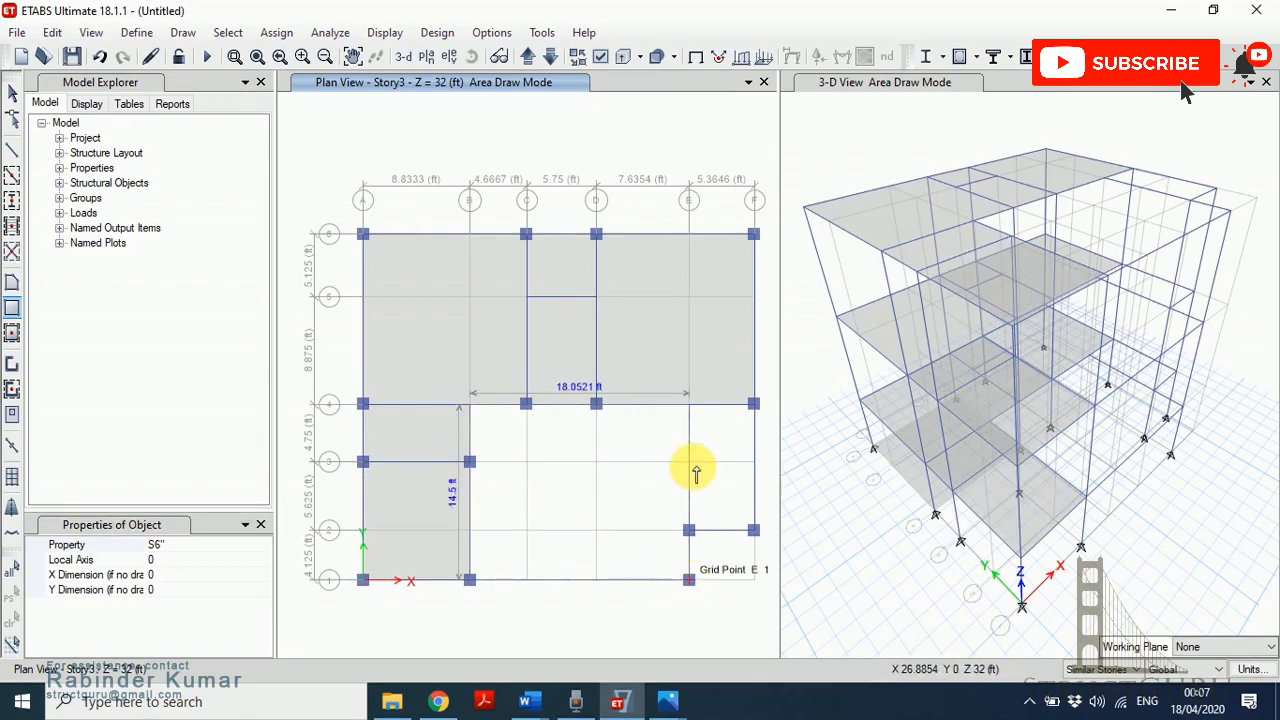
double_click(692, 412)
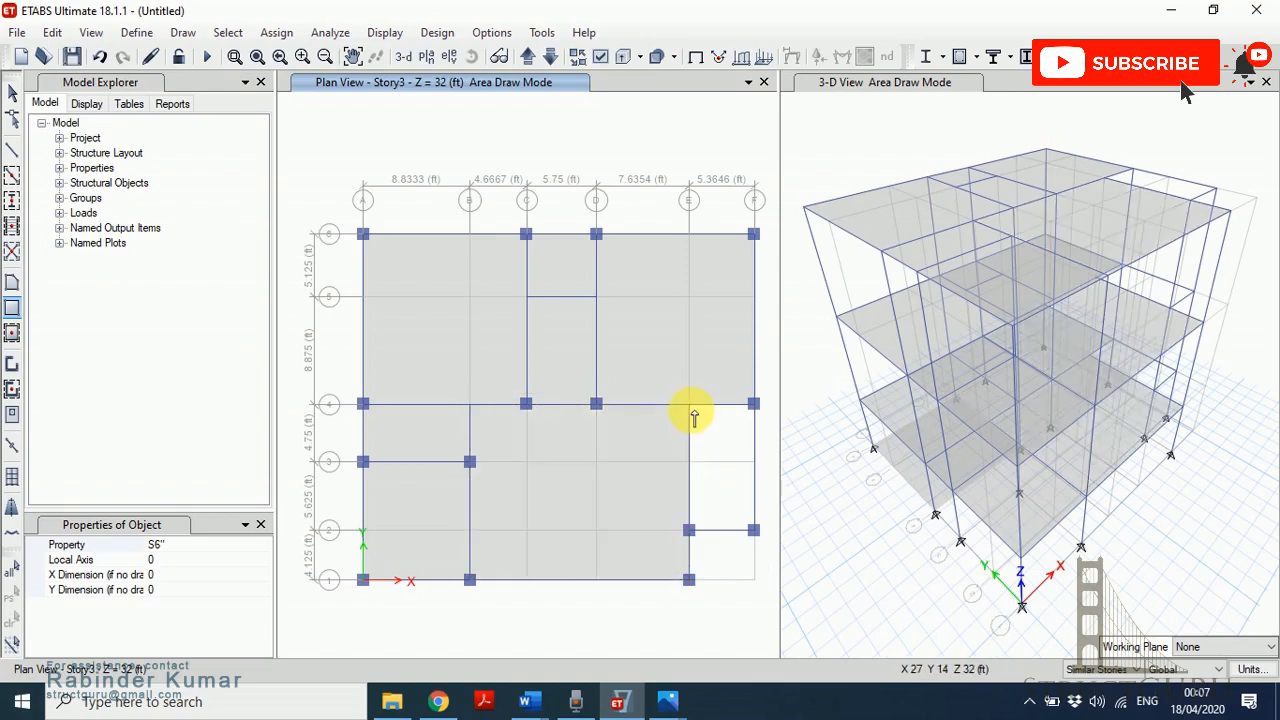
left_click(691, 410)
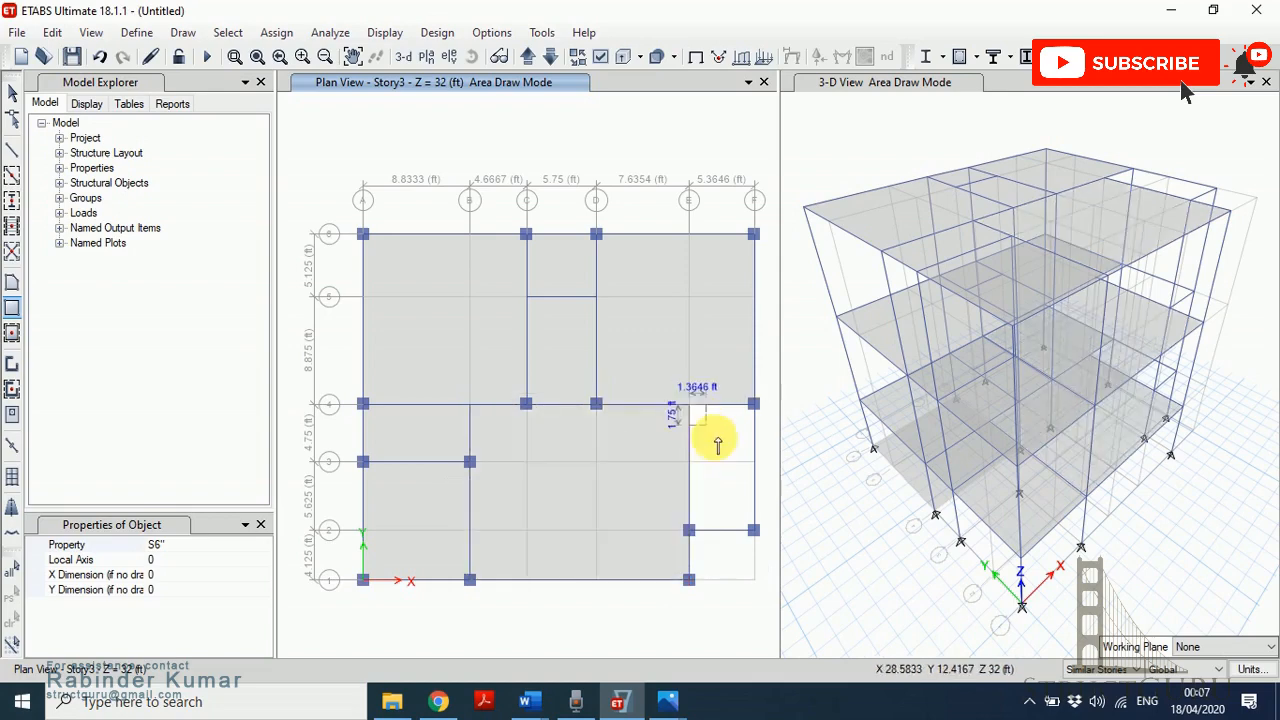
left_click(755, 531)
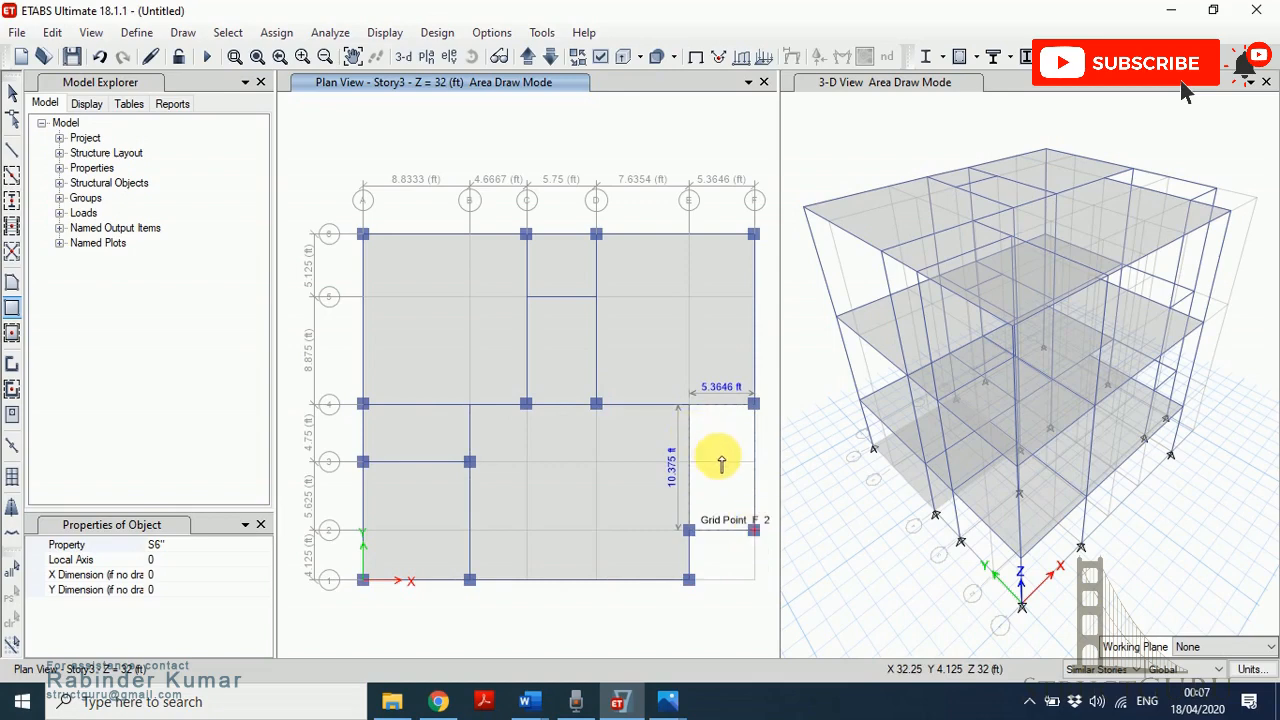
key("Return")
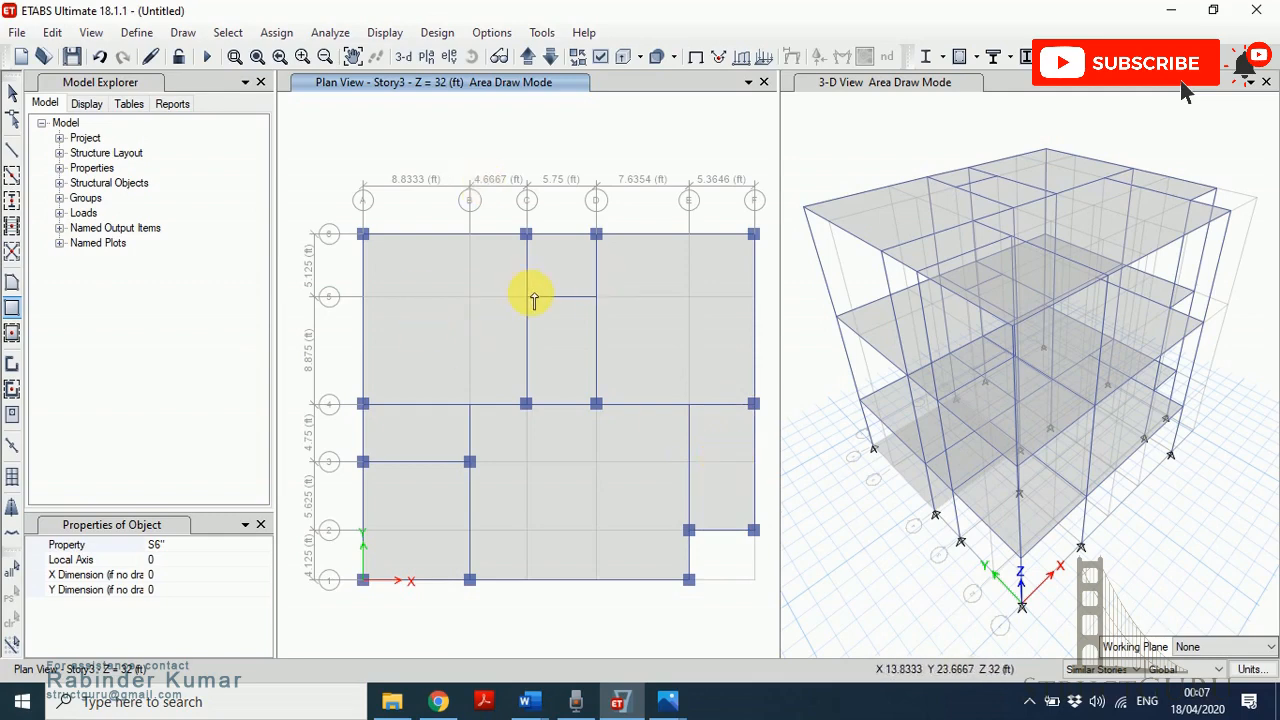
key("Escape")
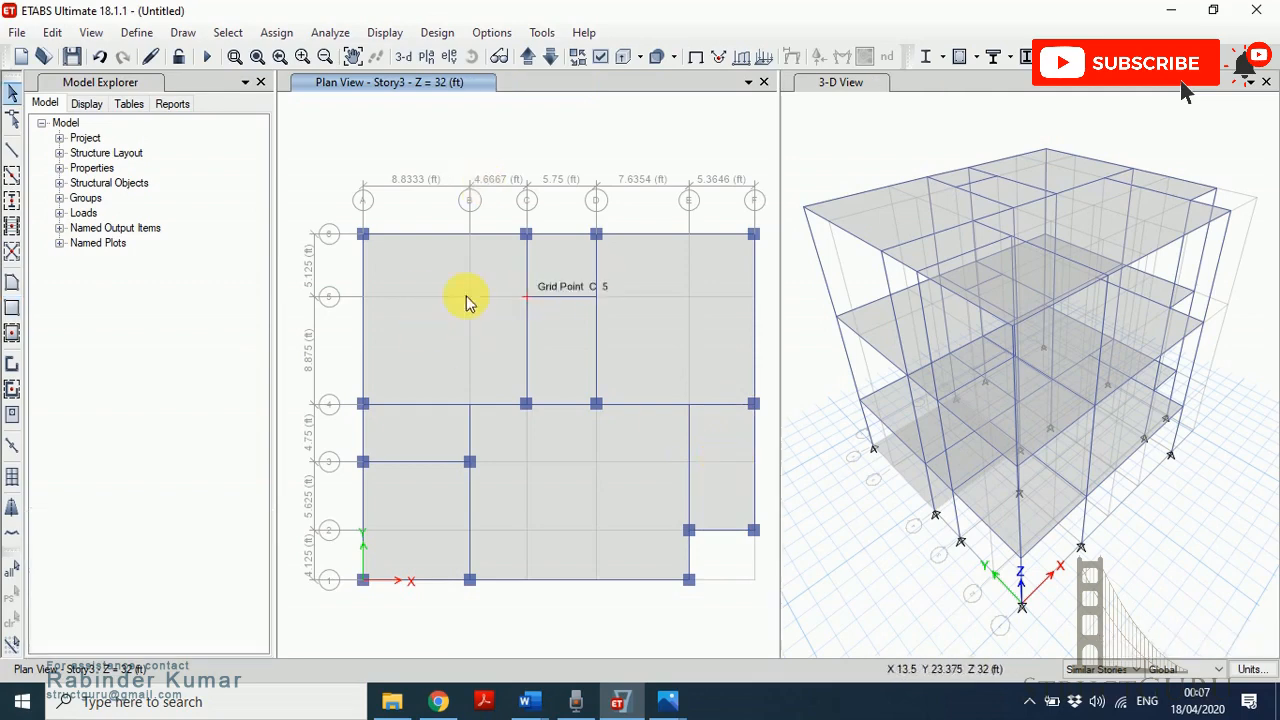
- Go to the Base plan, limit editing to One Story, and delete the slab between A-6 and C-4
left_click(550, 58)
left_click(550, 58)
left_click(550, 58)
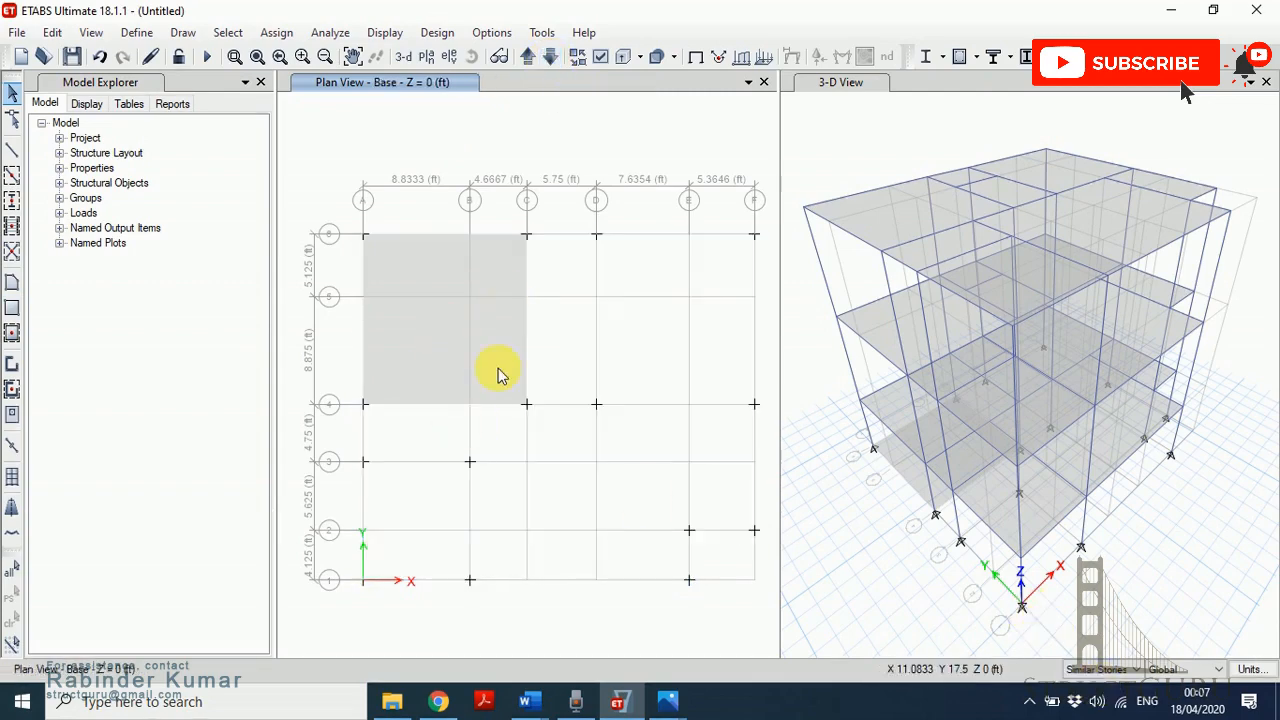
left_click(1105, 670)
left_click(1112, 686)
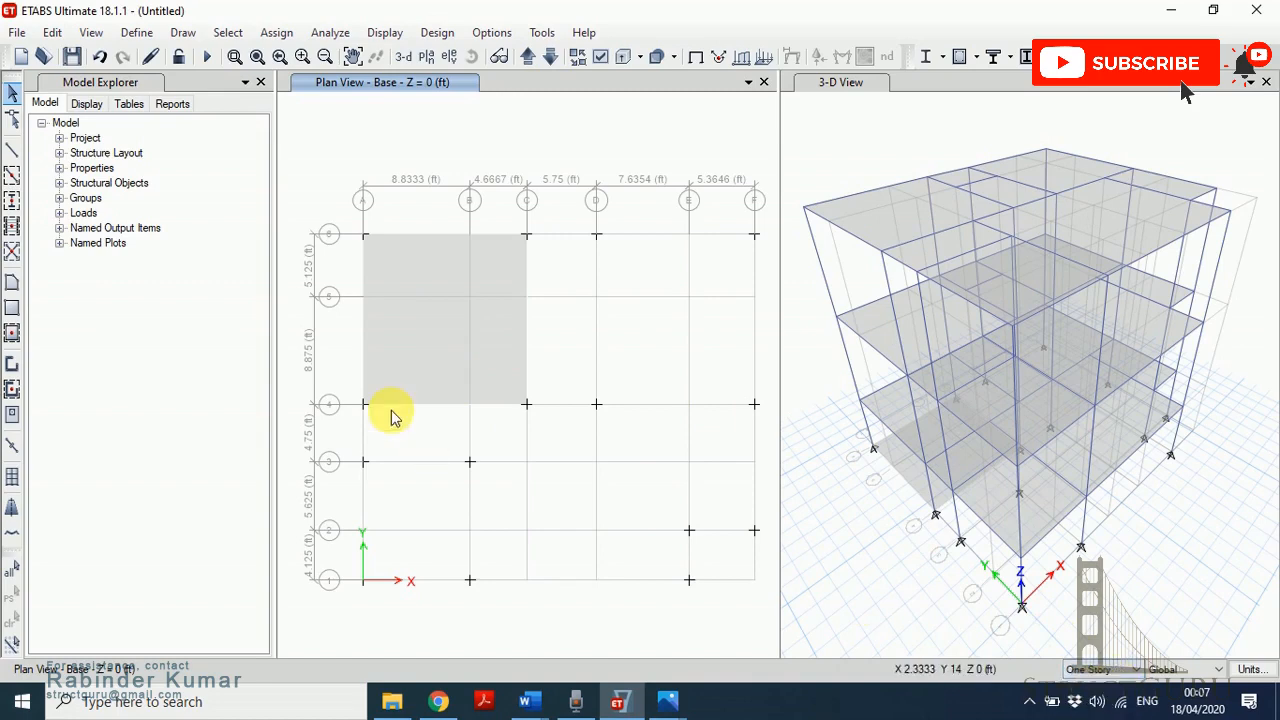
left_click(444, 328)
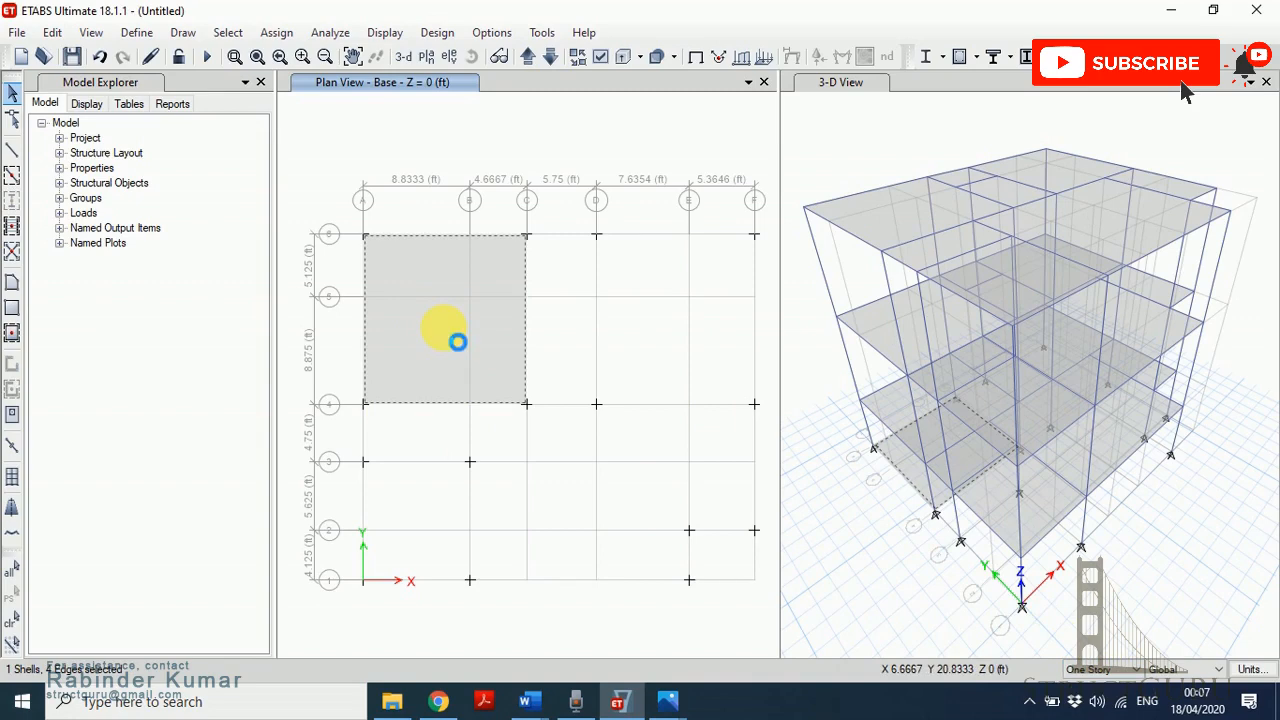
key("Delete")
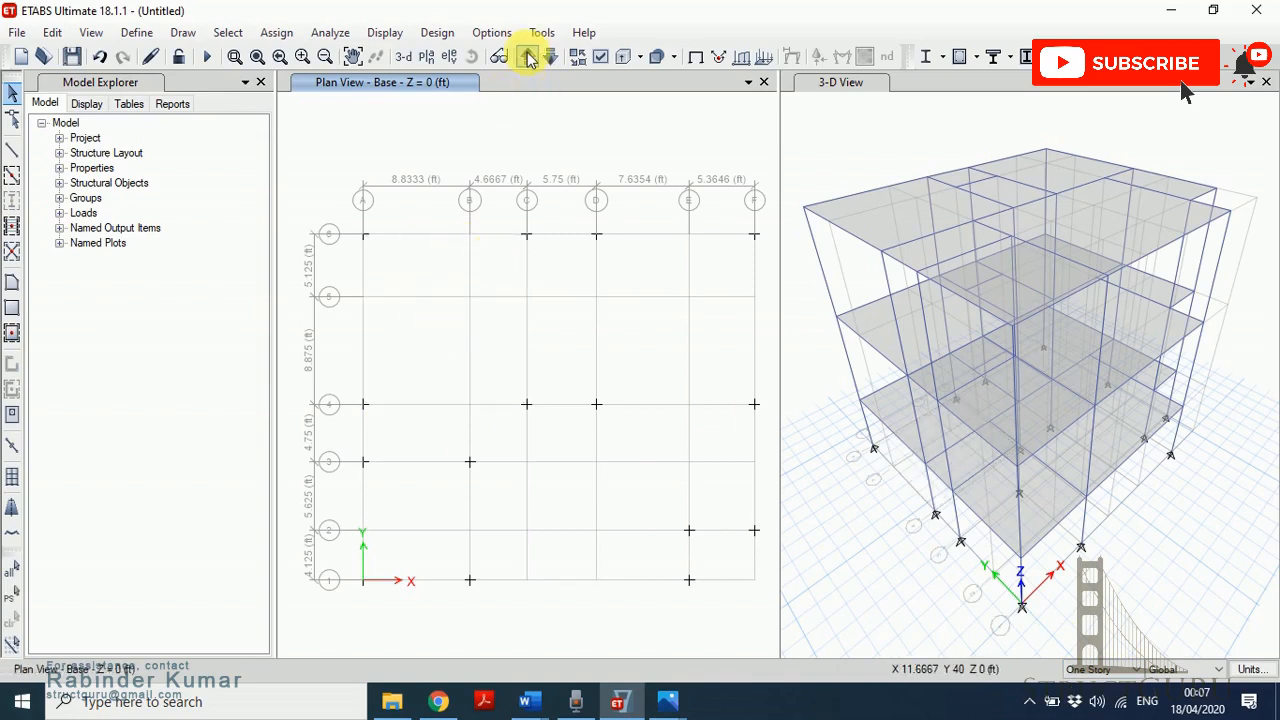
- Delete all the slab panels on the Story1 plan, keeping its beams and columns
left_click(528, 57)
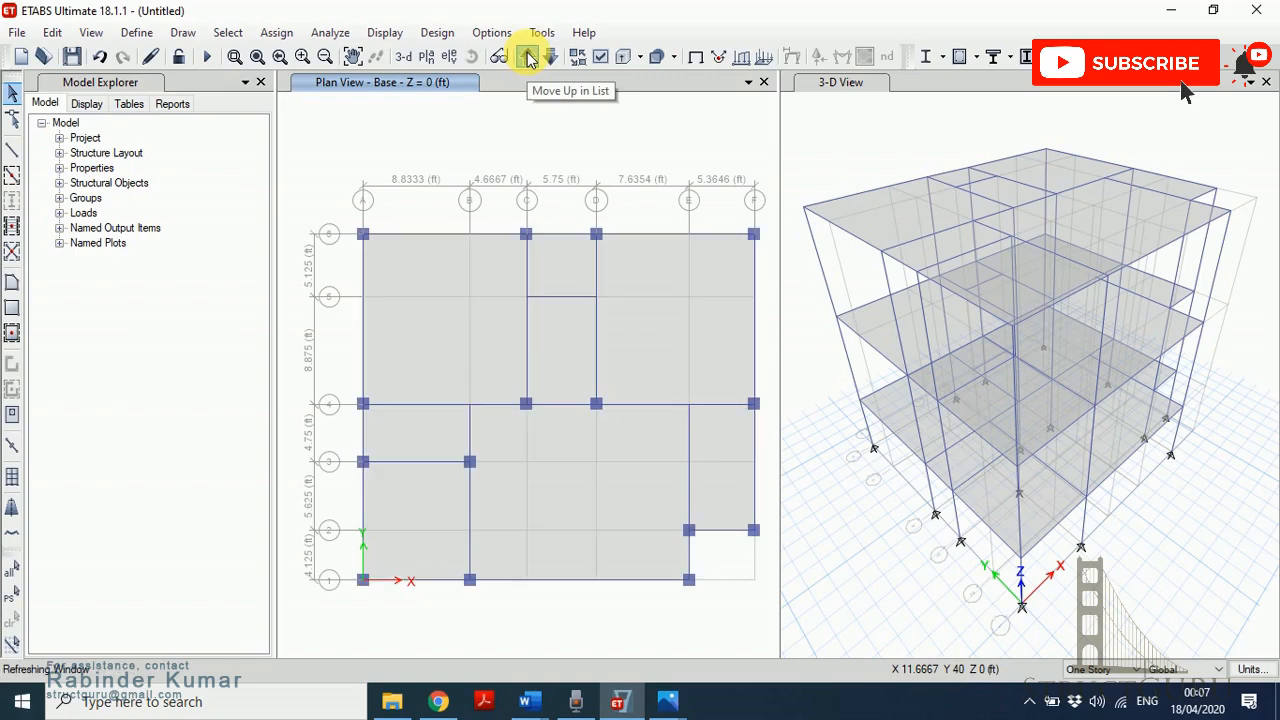
left_click(418, 343)
key("Delete")
left_click(560, 273)
left_click(565, 363)
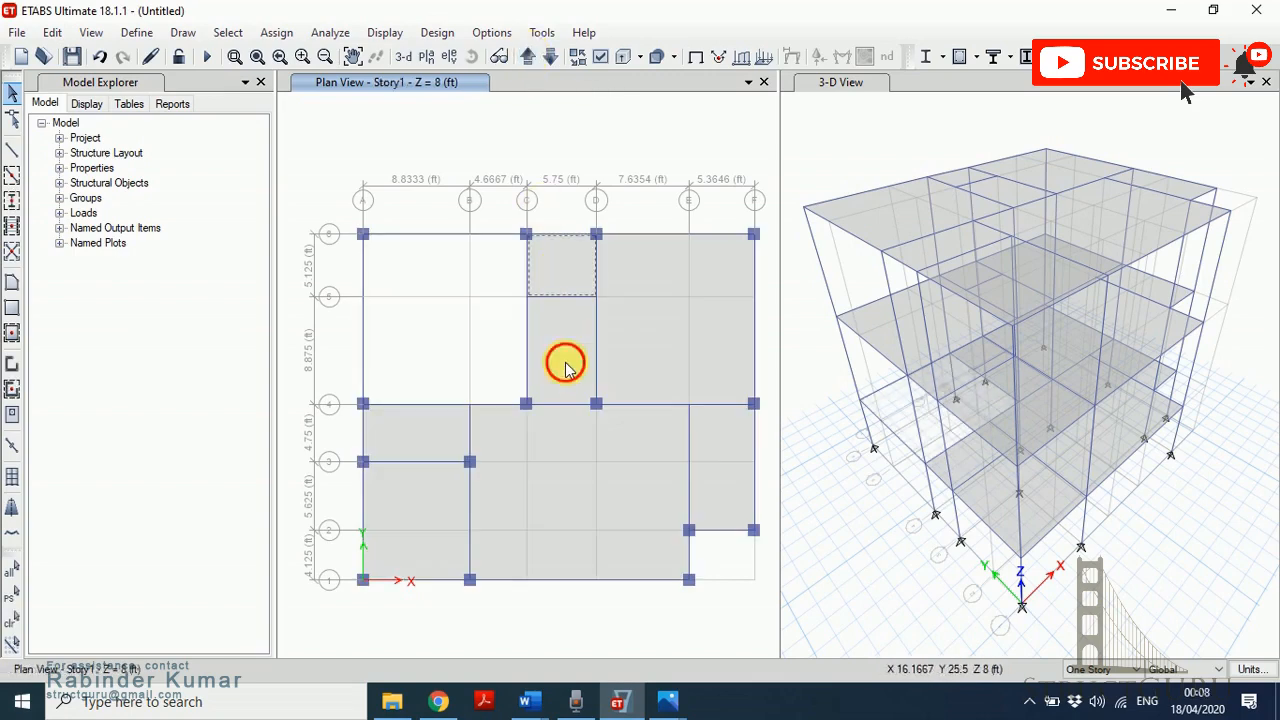
left_click(676, 311)
left_click(699, 470)
left_click(550, 494)
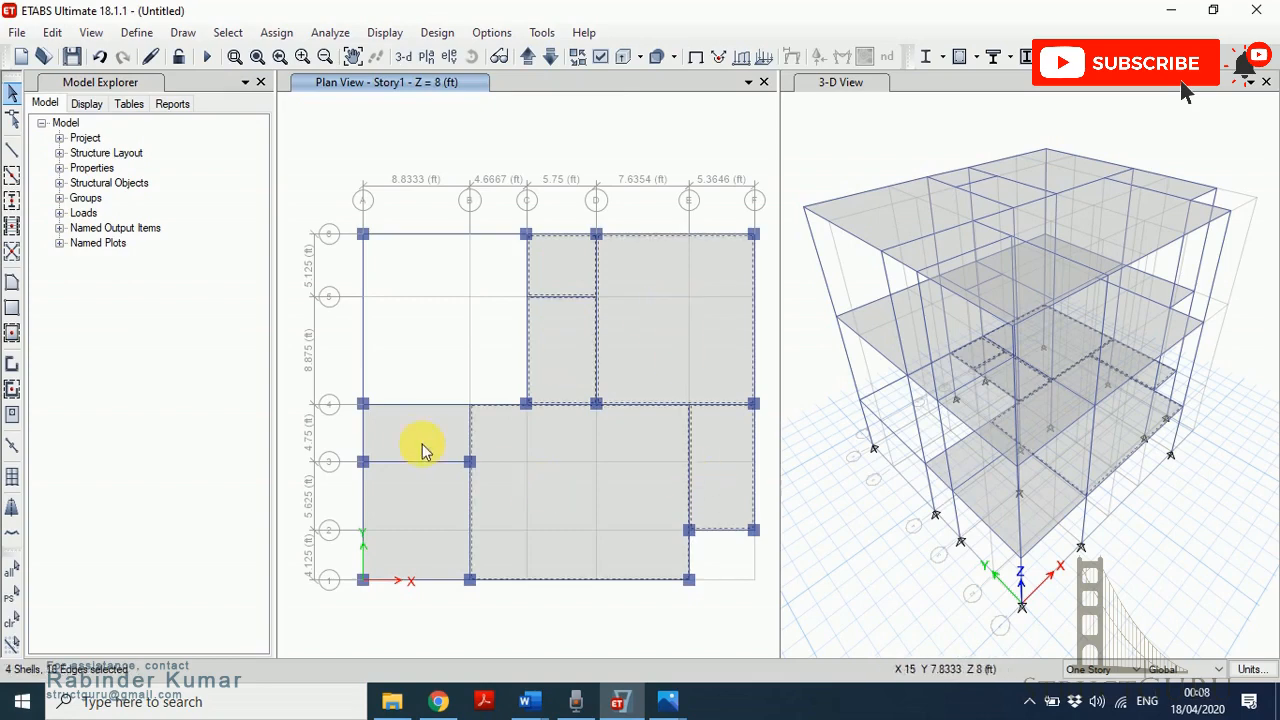
left_click(423, 449)
left_click(418, 515)
left_click(432, 529)
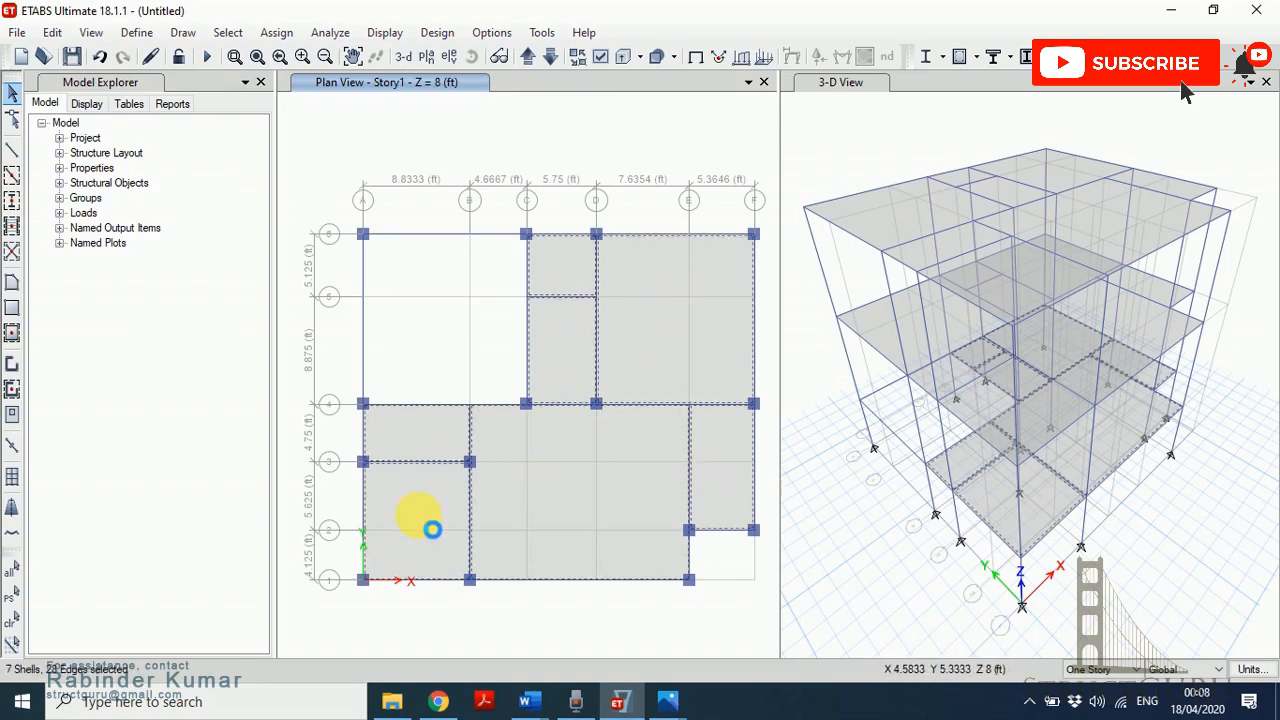
key("Delete")
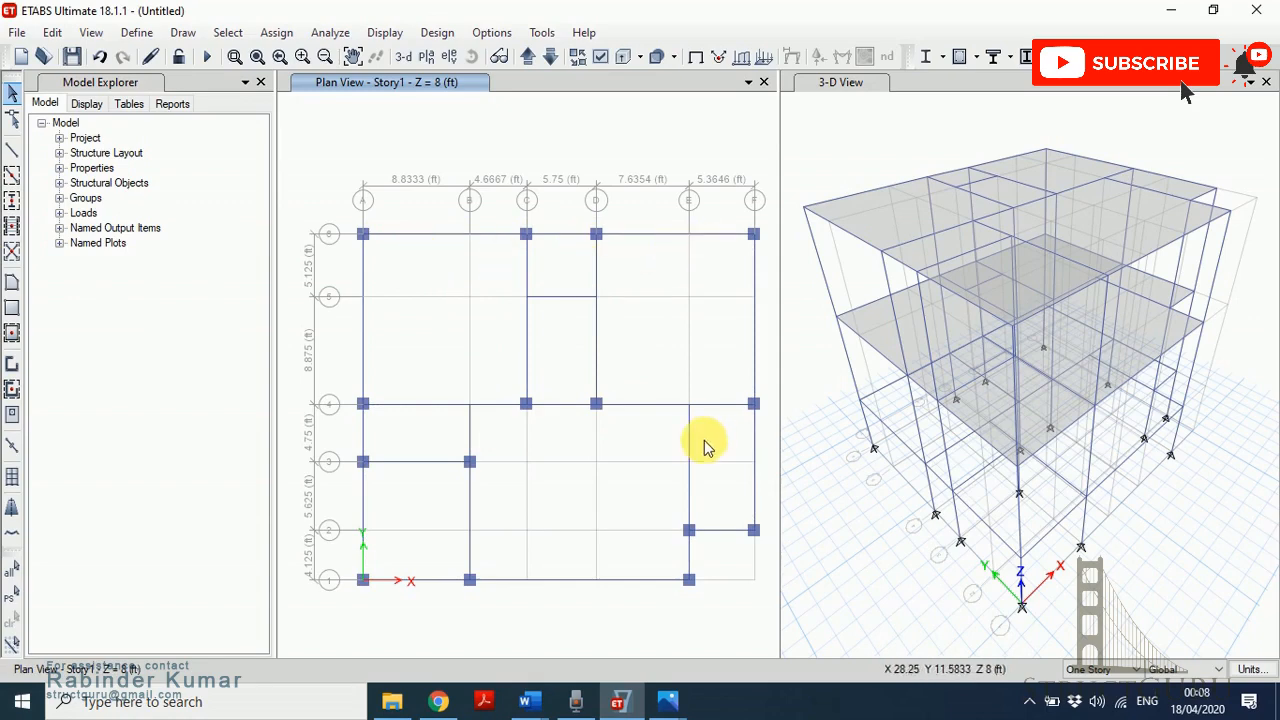
- Return the plan view to Story3 and show the 3-D view as an extruded model
left_click(527, 58)
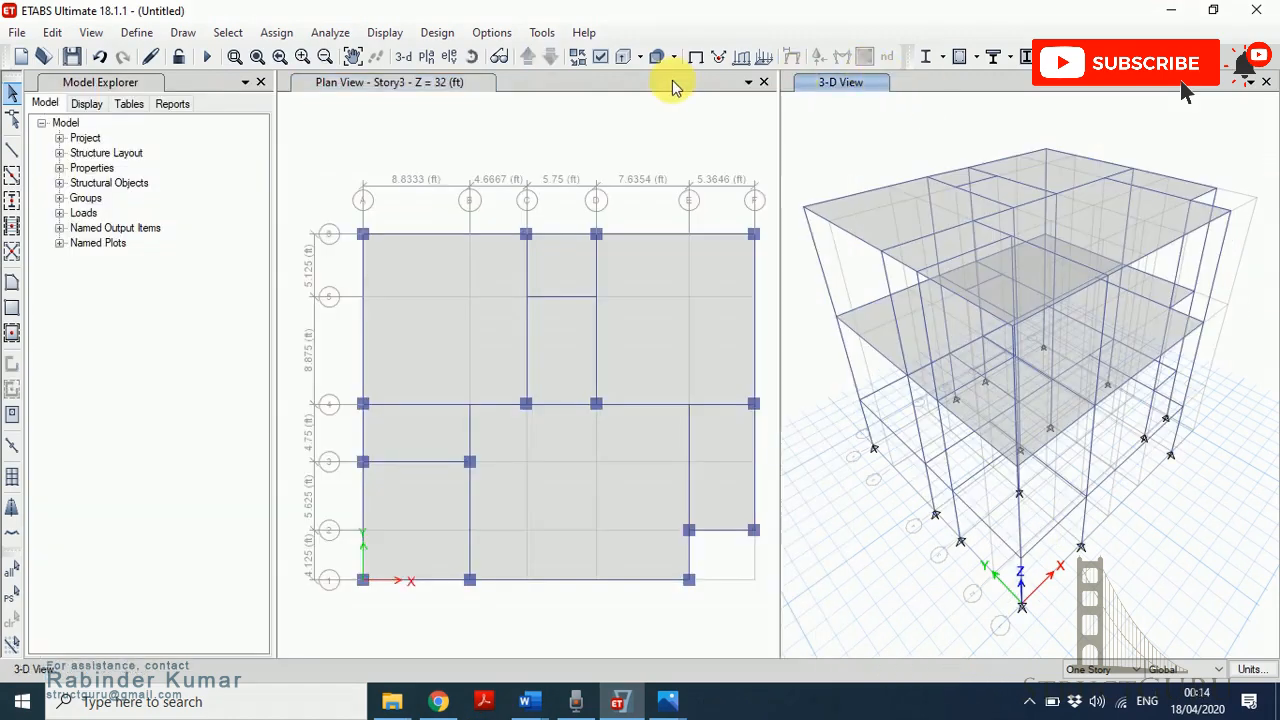
left_click(621, 60)
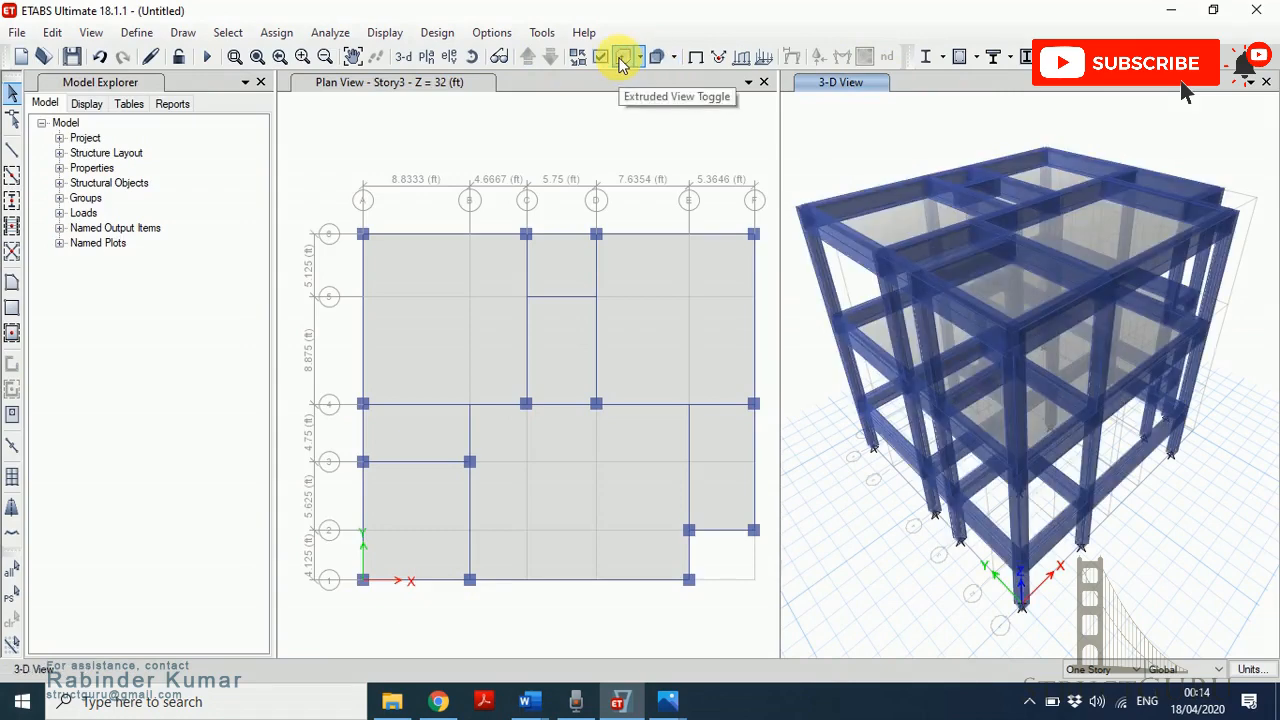